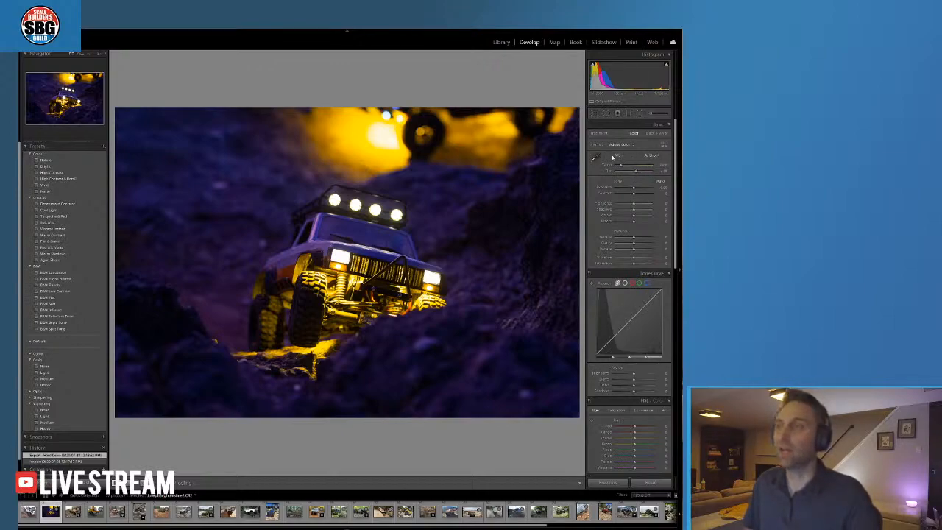
# Try a much warmer custom white balance with a greener tint, and undo both the Temp and Tint changes
pyautogui.click(652, 156)
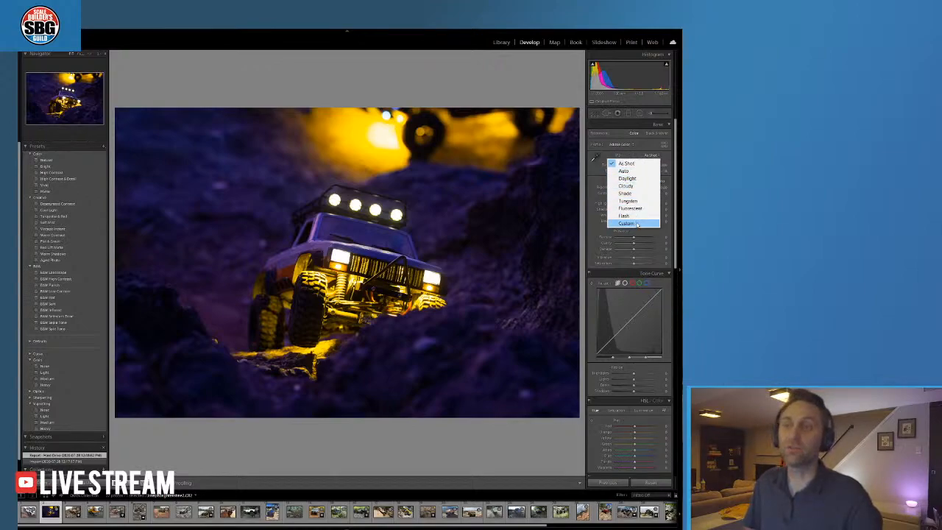
pyautogui.click(628, 167)
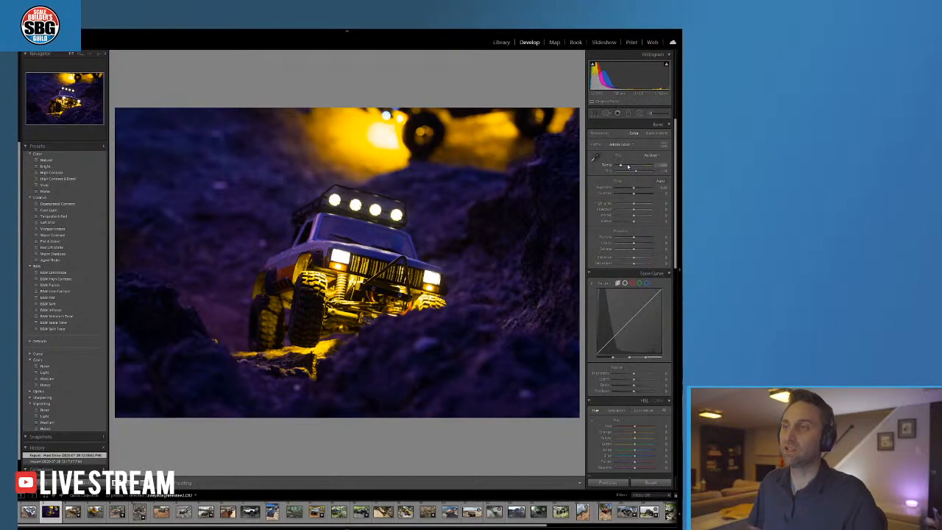
pyautogui.moveTo(634, 172)
pyautogui.mouseDown()
pyautogui.moveTo(621, 172)
pyautogui.moveTo(635, 167)
pyautogui.mouseUp()
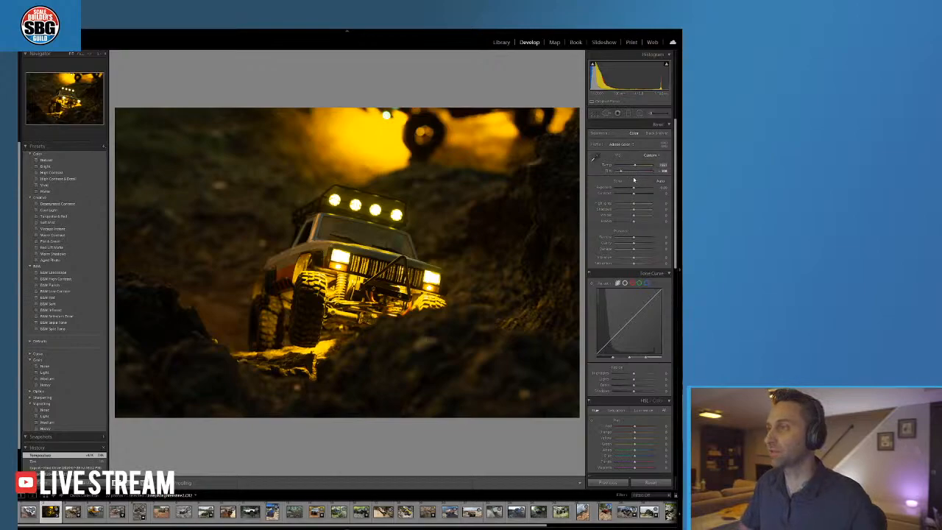
pyautogui.hotkey('ctrl', 'z')
pyautogui.hotkey('ctrl', 'z')
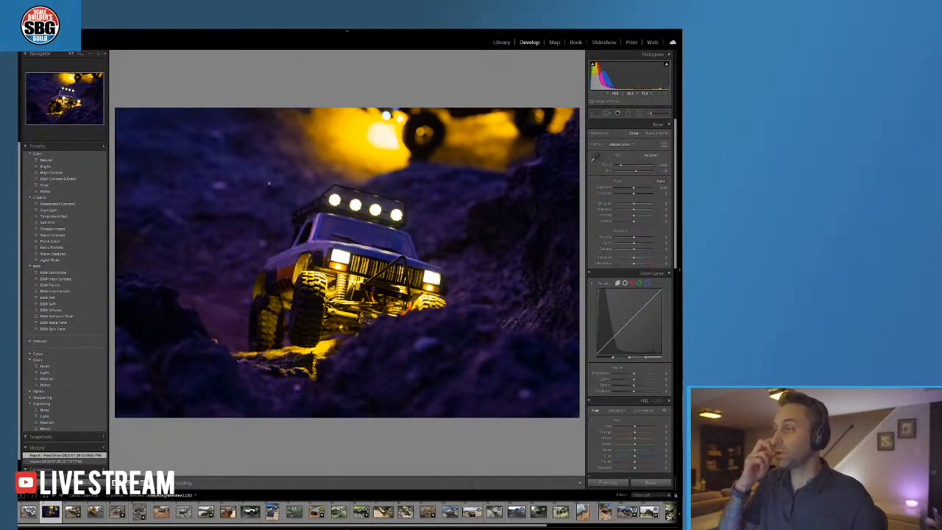
# Raise the Highlights slightly in the truck photo's basic adjustments, checking the background glow and shadowed rocks up close
pyautogui.click(228, 310)
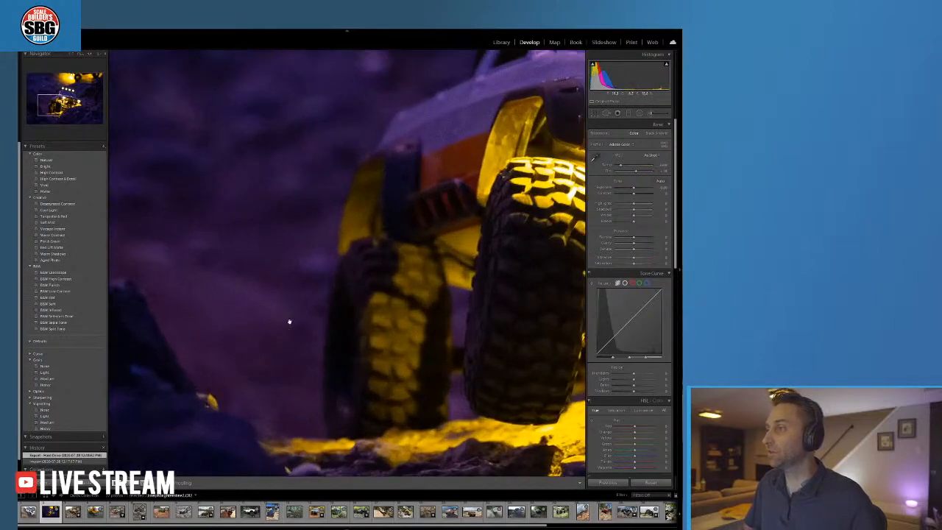
pyautogui.click(240, 336)
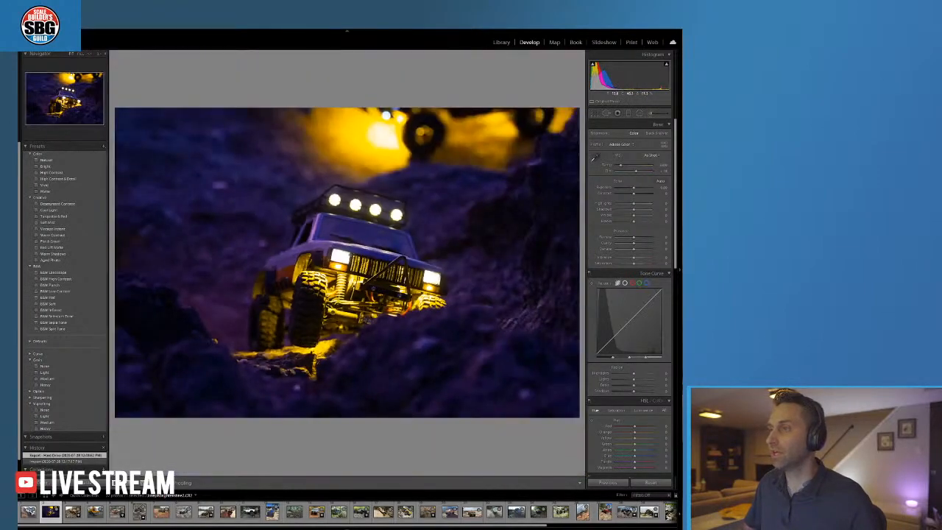
pyautogui.click(384, 145)
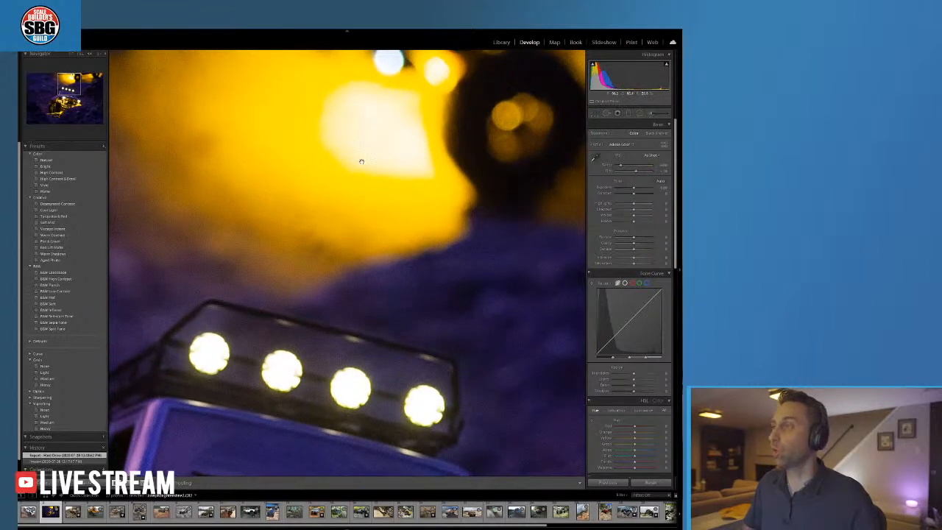
pyautogui.click(356, 163)
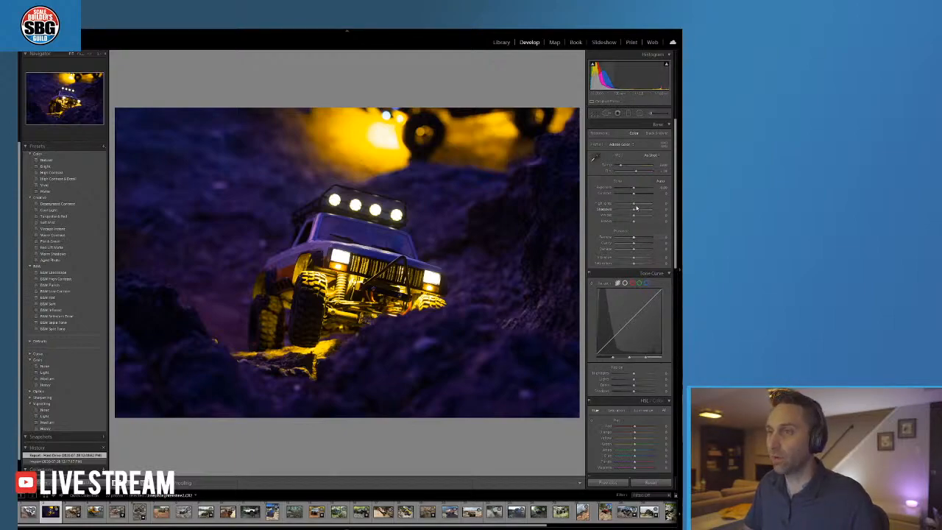
pyautogui.moveTo(633, 204); pyautogui.dragTo(636, 206)
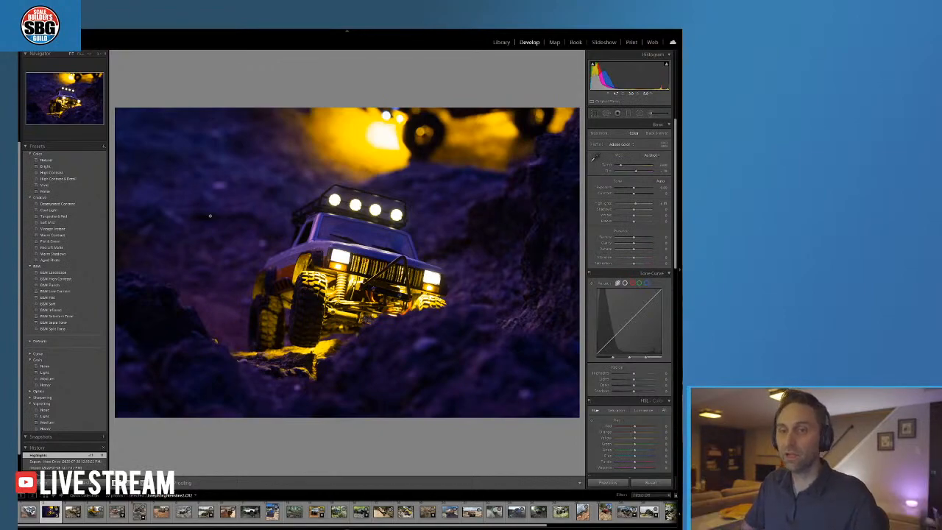
# Brighten the photo by increasing Exposure slightly and Contrast moderately, and lower the Shadows a touch
pyautogui.click(291, 208)
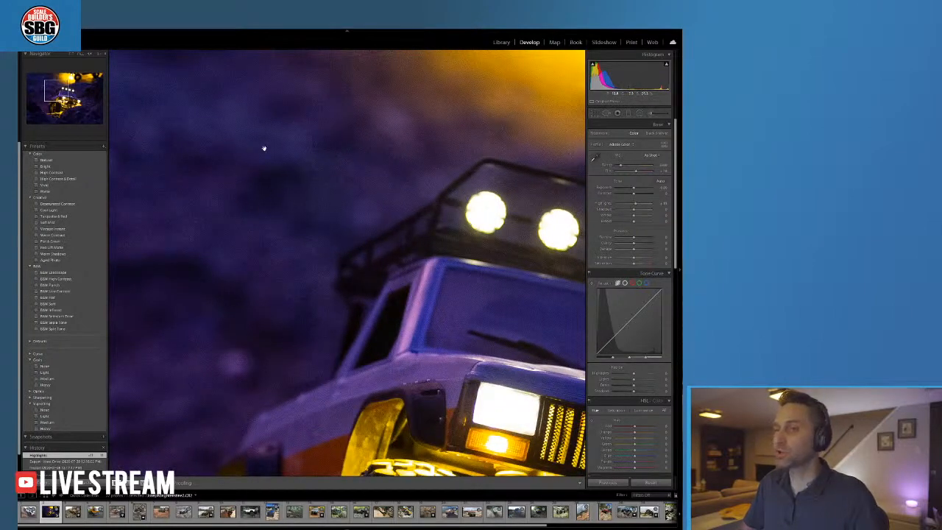
pyautogui.moveTo(237, 154); pyautogui.dragTo(320, 174)
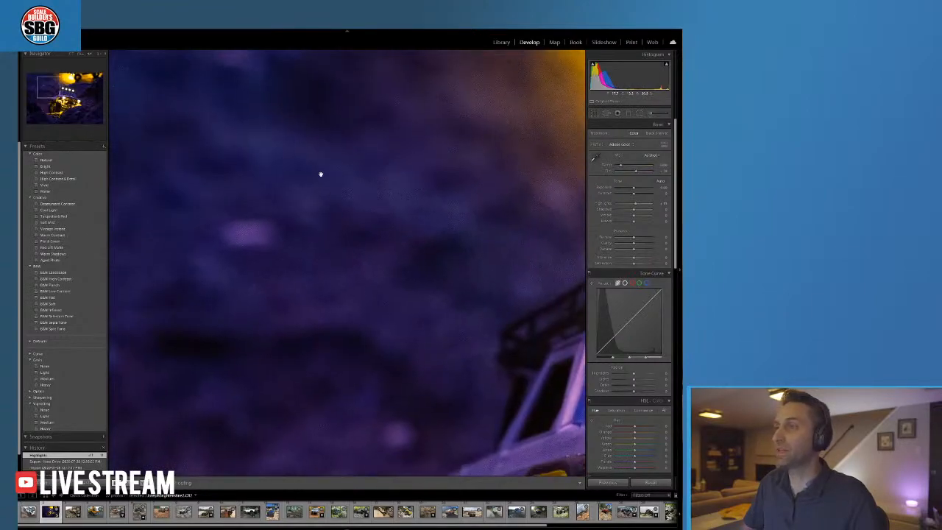
pyautogui.click(391, 248)
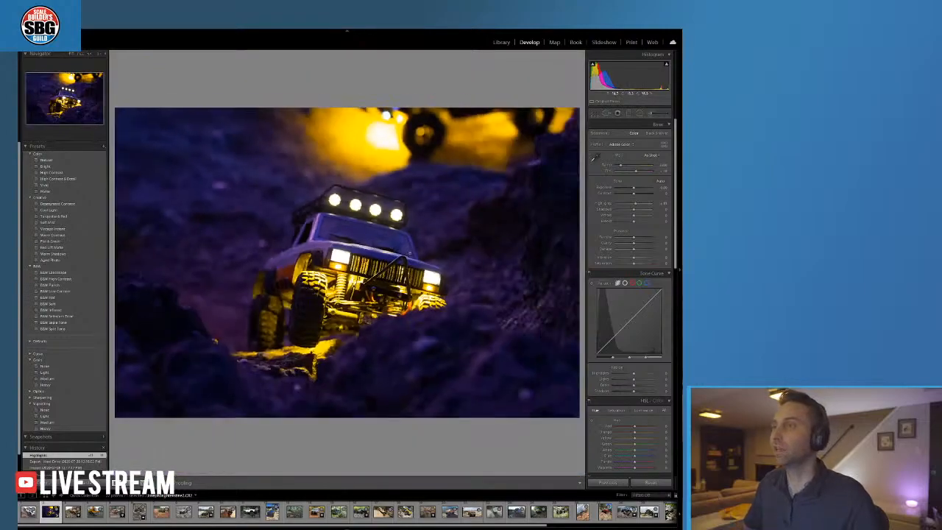
pyautogui.click(409, 252)
pyautogui.click(302, 321)
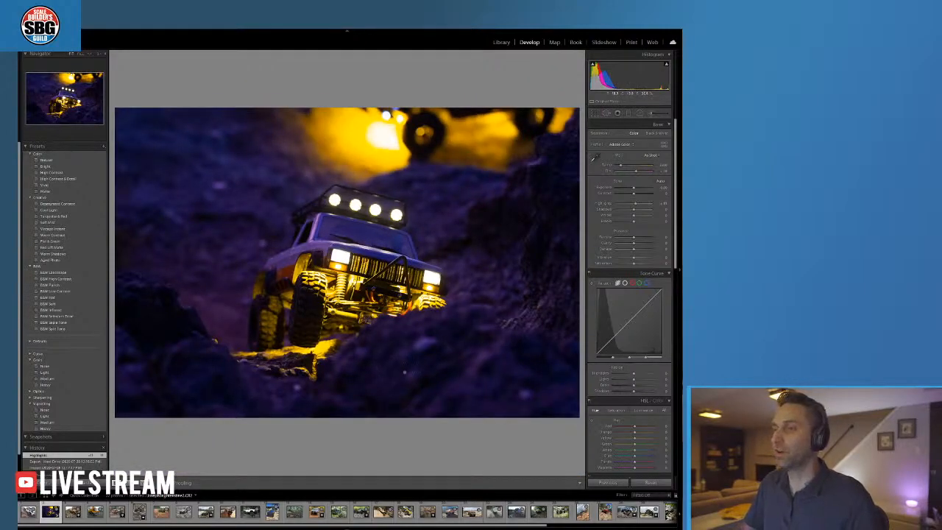
pyautogui.click(336, 263)
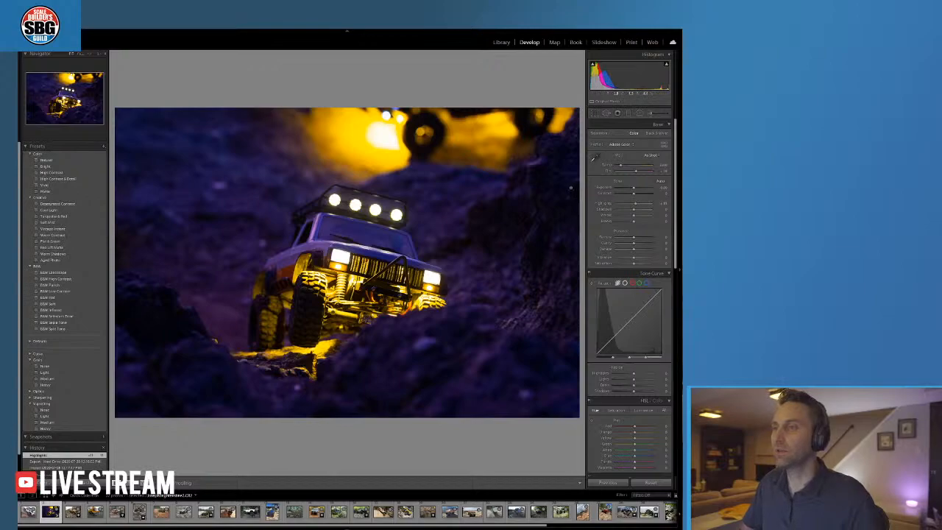
pyautogui.click(336, 263)
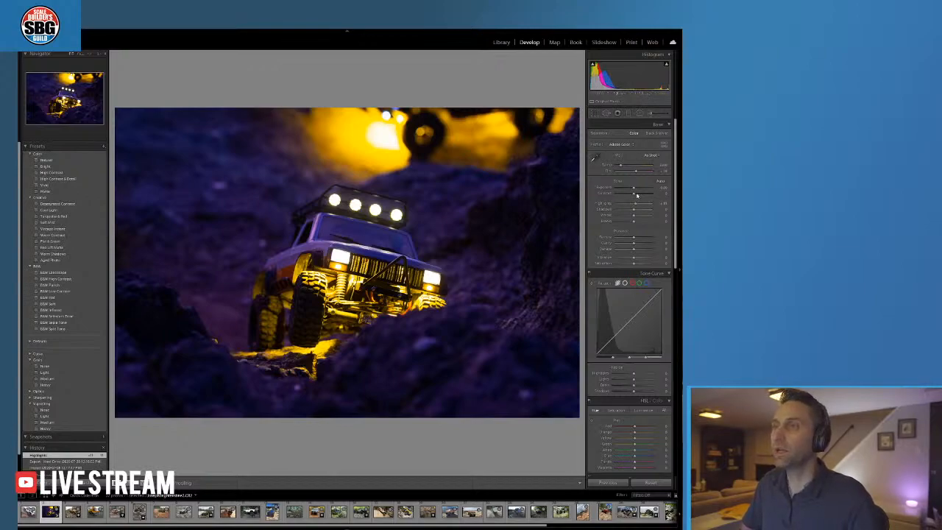
pyautogui.moveTo(635, 192); pyautogui.dragTo(643, 194)
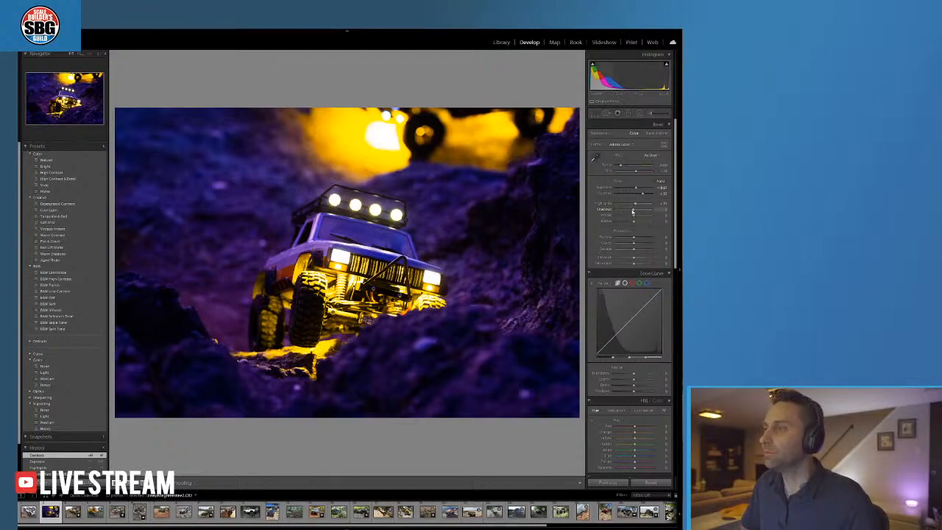
pyautogui.moveTo(632, 212); pyautogui.dragTo(631, 212)
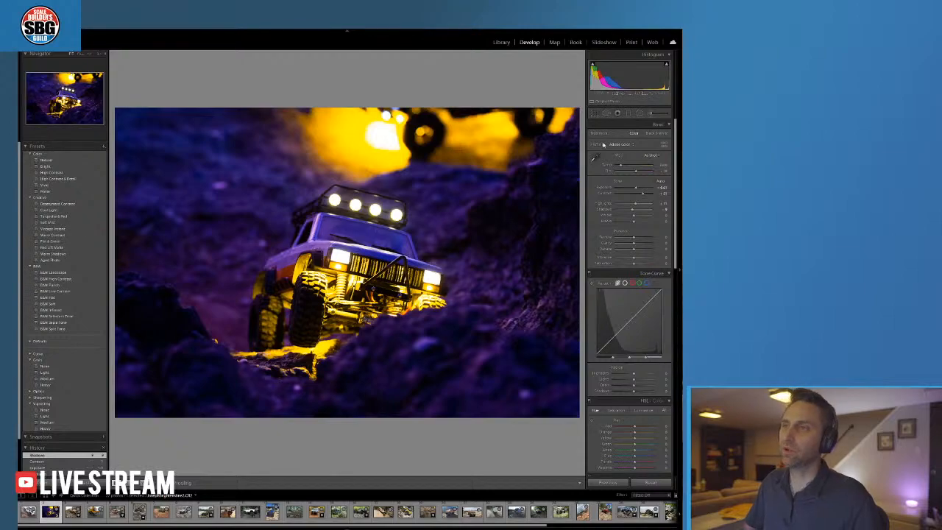
# Cool the white balance temperature very slightly and fine-tune the Tint
pyautogui.moveTo(622, 167); pyautogui.dragTo(622, 167)
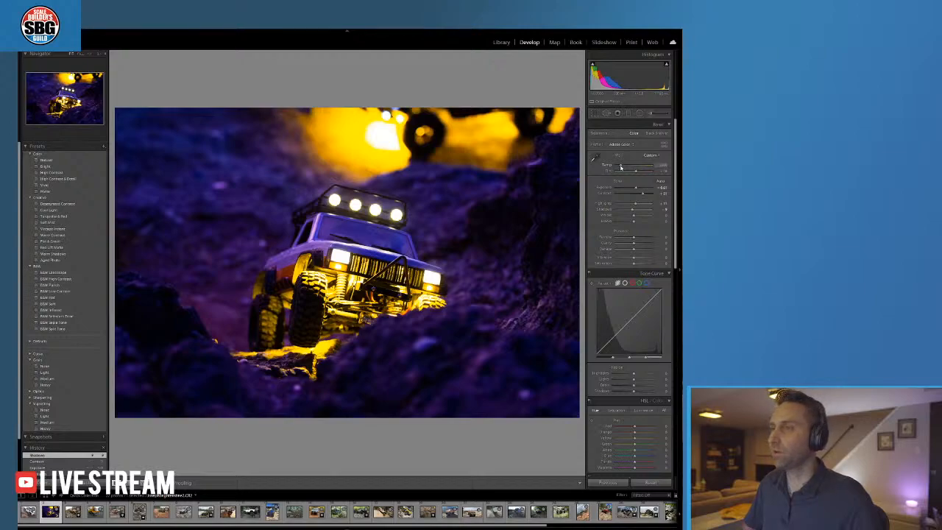
pyautogui.click(621, 167)
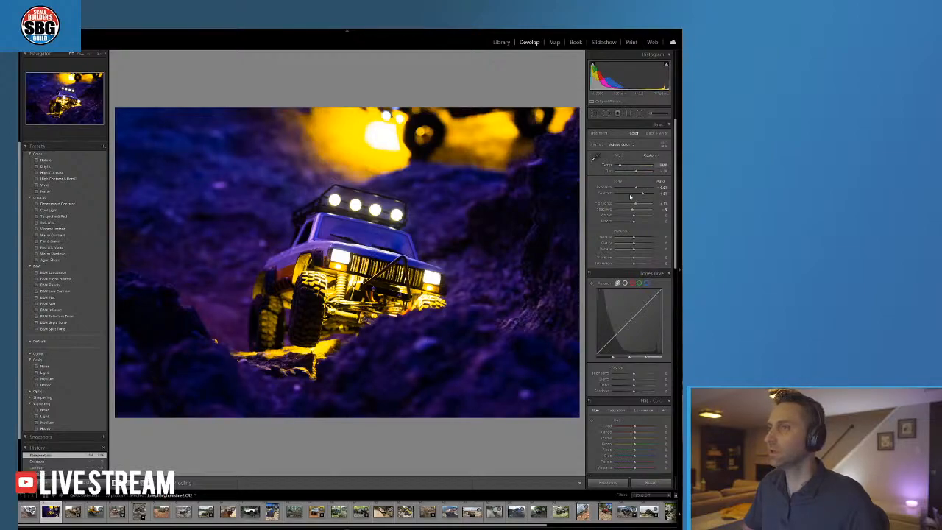
pyautogui.moveTo(634, 173); pyautogui.dragTo(638, 172)
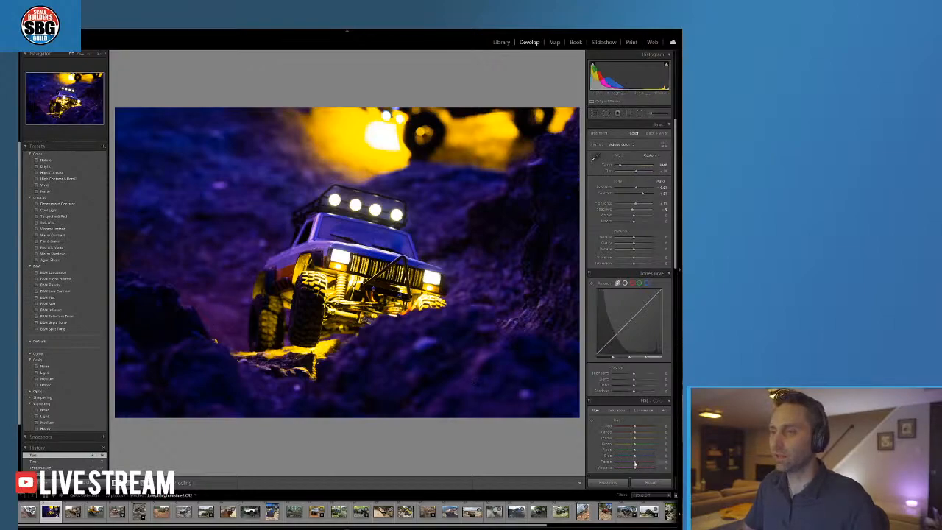
# Try a strong boost of the purple saturation in HSL, and settle on a moderate reduction of the purples instead
pyautogui.click(617, 410)
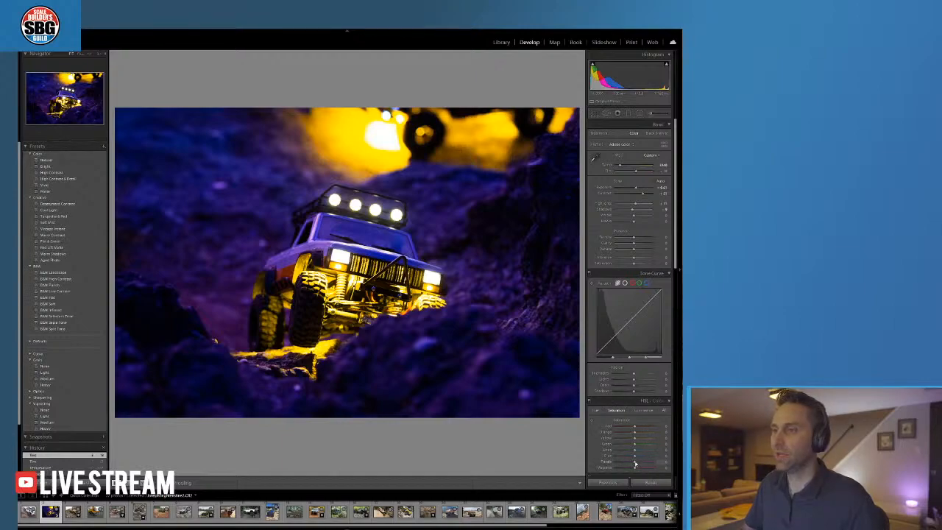
pyautogui.moveTo(634, 462); pyautogui.dragTo(651, 463)
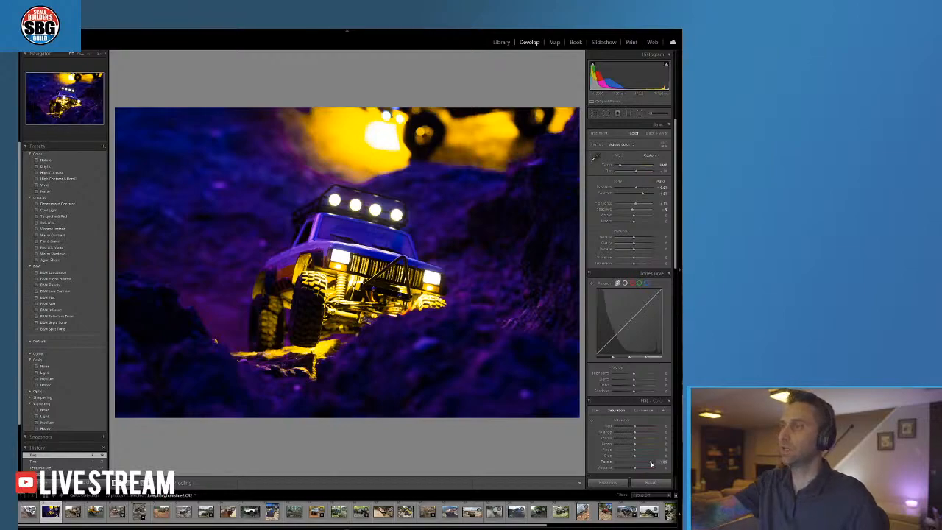
pyautogui.click(313, 154)
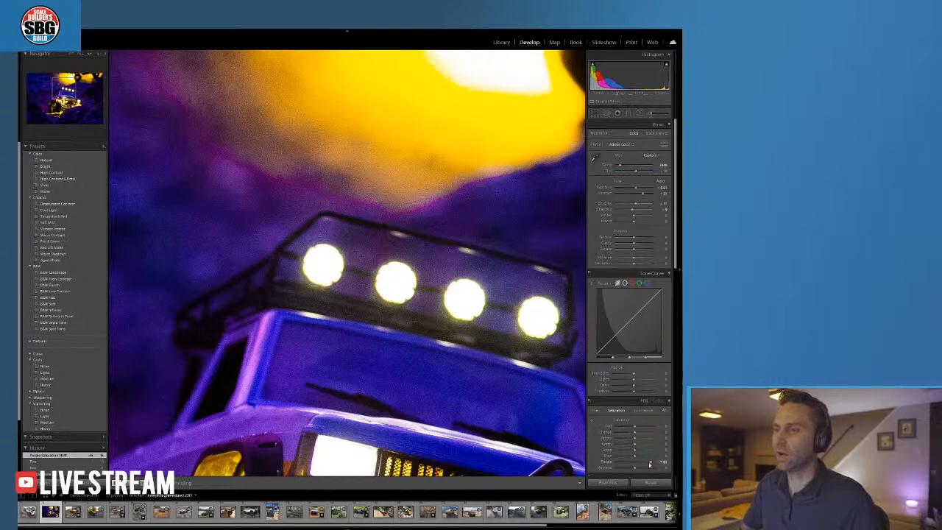
pyautogui.moveTo(650, 464); pyautogui.dragTo(630, 463)
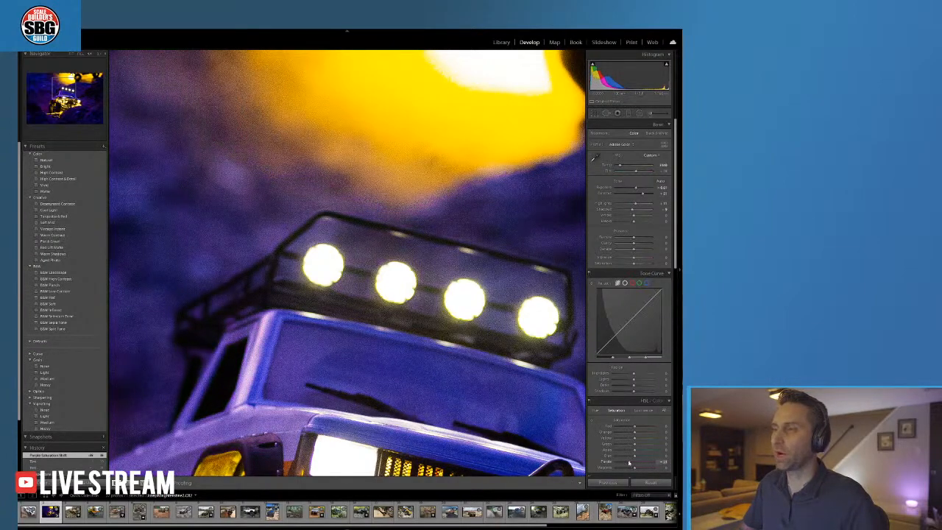
pyautogui.click(294, 374)
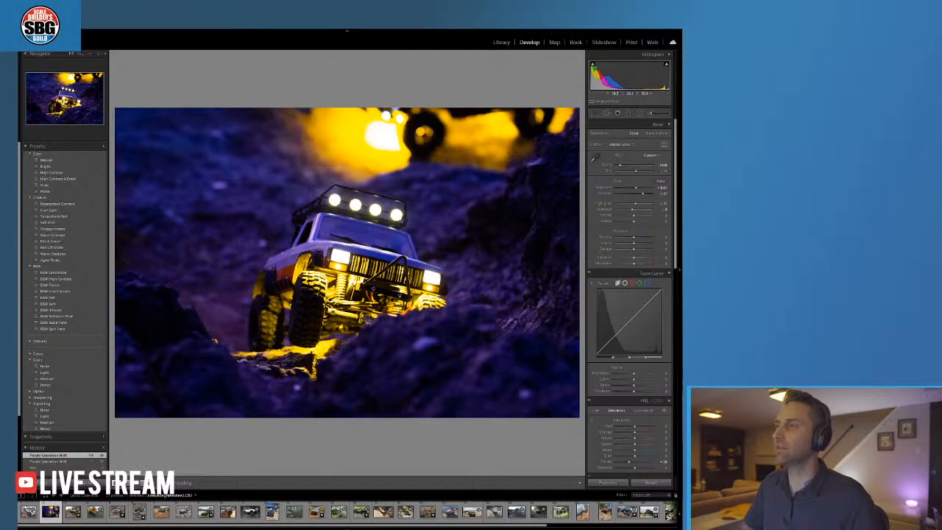
# Raise the photo's overall Highlights a little more after checking the truck's front suspension and grille
pyautogui.click(365, 321)
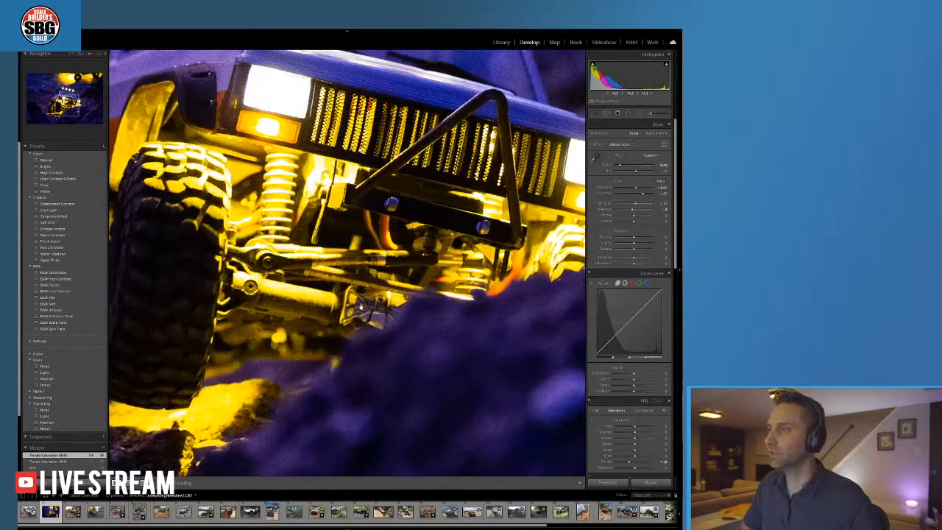
pyautogui.click(381, 313)
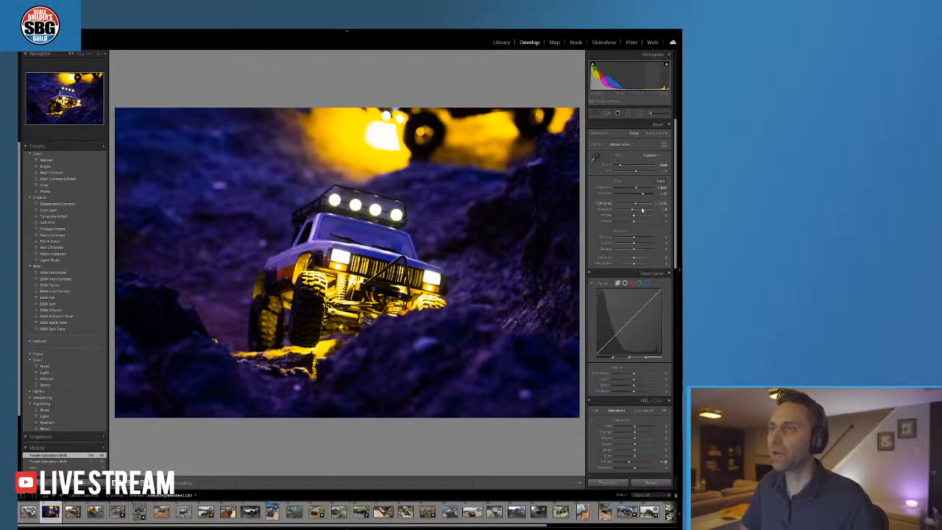
pyautogui.moveTo(635, 205)
pyautogui.mouseDown()
pyautogui.moveTo(622, 206)
pyautogui.moveTo(636, 206)
pyautogui.mouseUp()
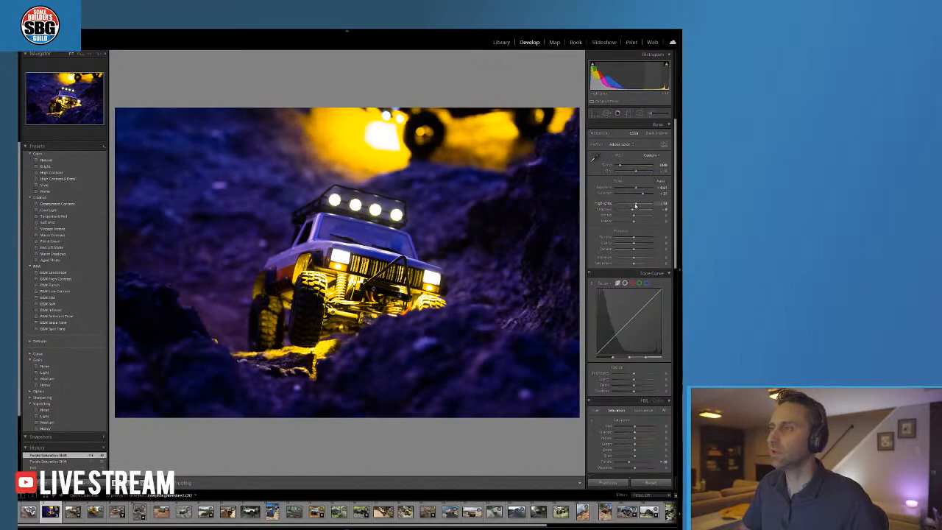
# Brush a local adjustment over the truck's two headlights and strongly lower its Highlights to recover their detail
pyautogui.click(650, 114)
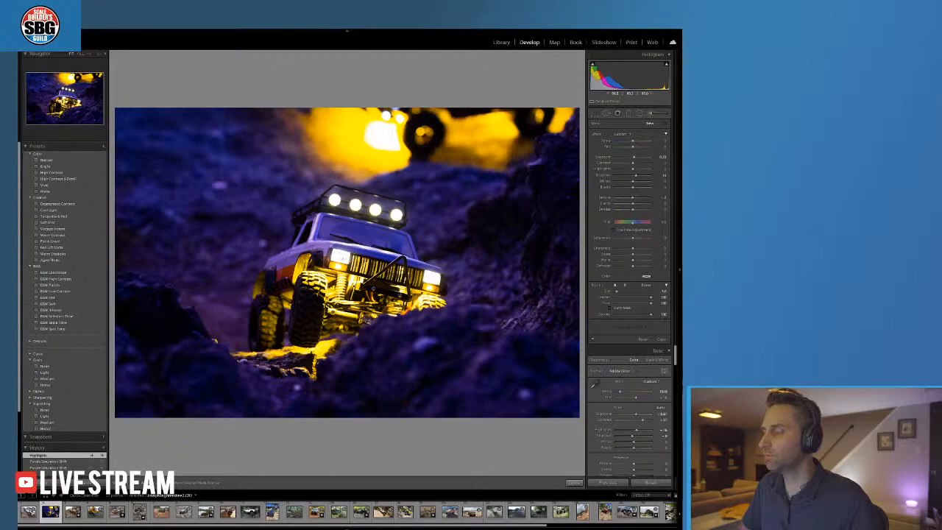
pyautogui.click(339, 256)
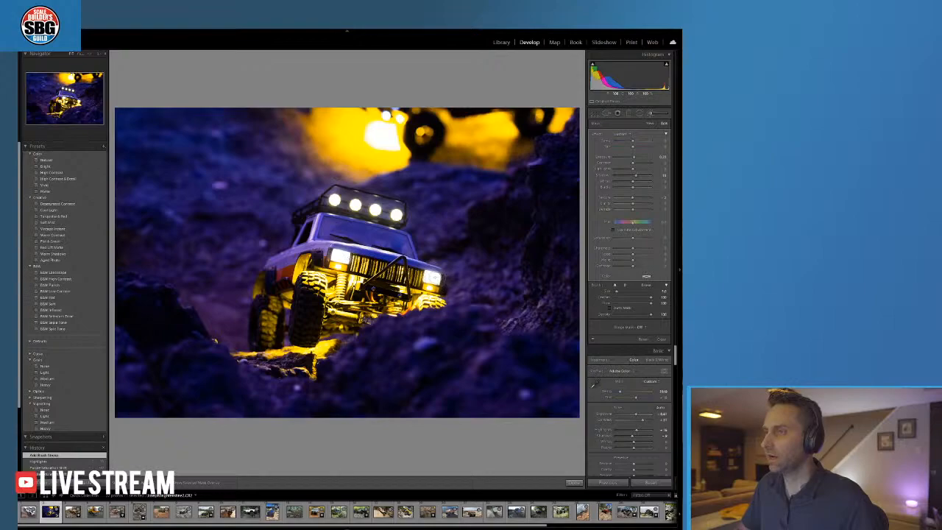
pyautogui.click(432, 278)
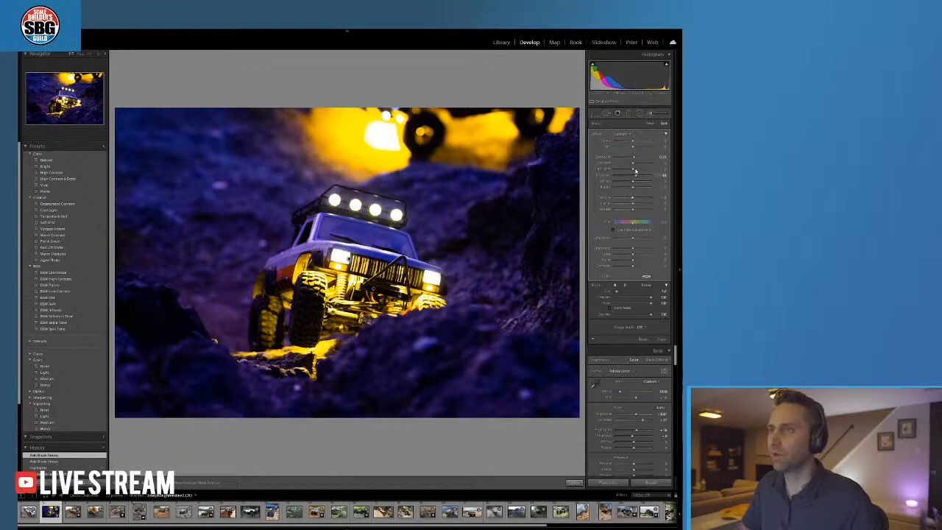
pyautogui.moveTo(636, 172); pyautogui.dragTo(616, 170)
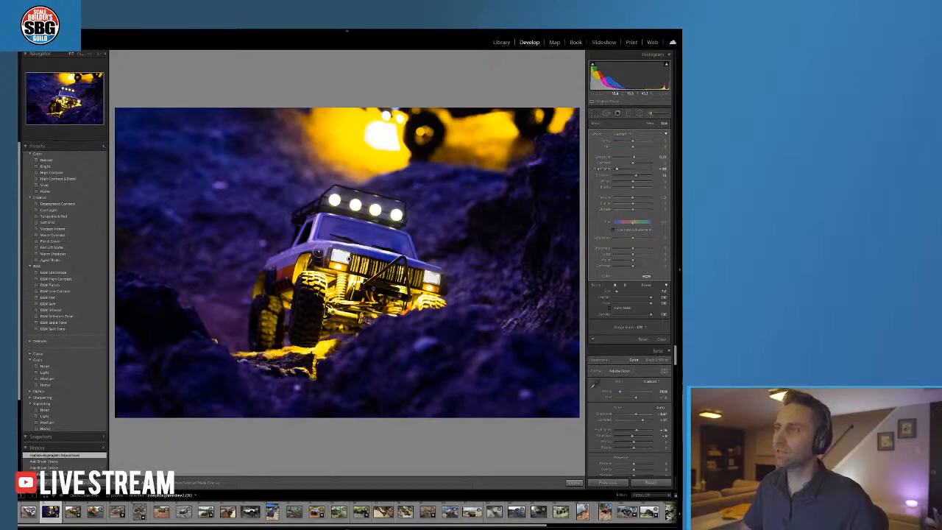
# Extend the highlight-reducing brush adjustment to the four roof rack lights and finish the brush edit
pyautogui.click(335, 201)
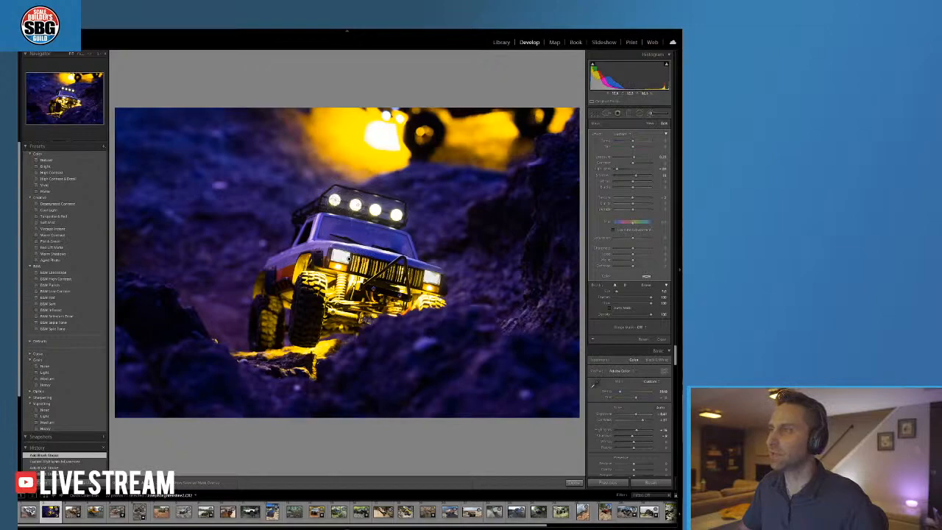
pyautogui.click(355, 205)
pyautogui.click(376, 210)
pyautogui.click(397, 214)
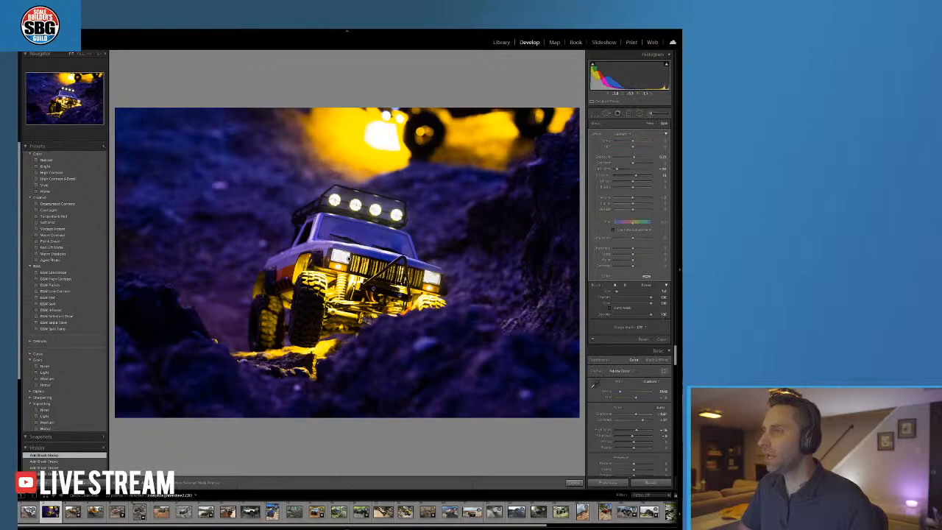
pyautogui.click(574, 484)
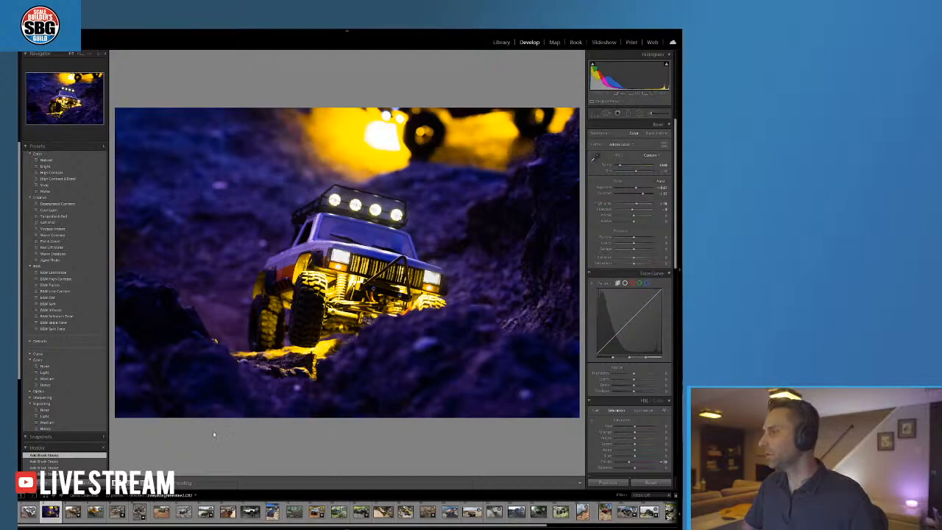
# Try the Light vignetting preset on the night truck photo and settle on the Heavy one
pyautogui.click(45, 417)
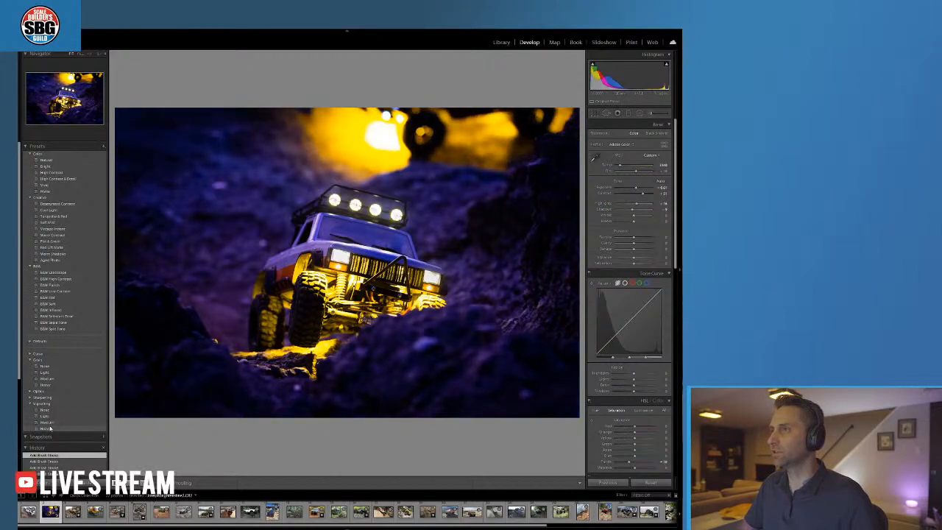
pyautogui.click(50, 429)
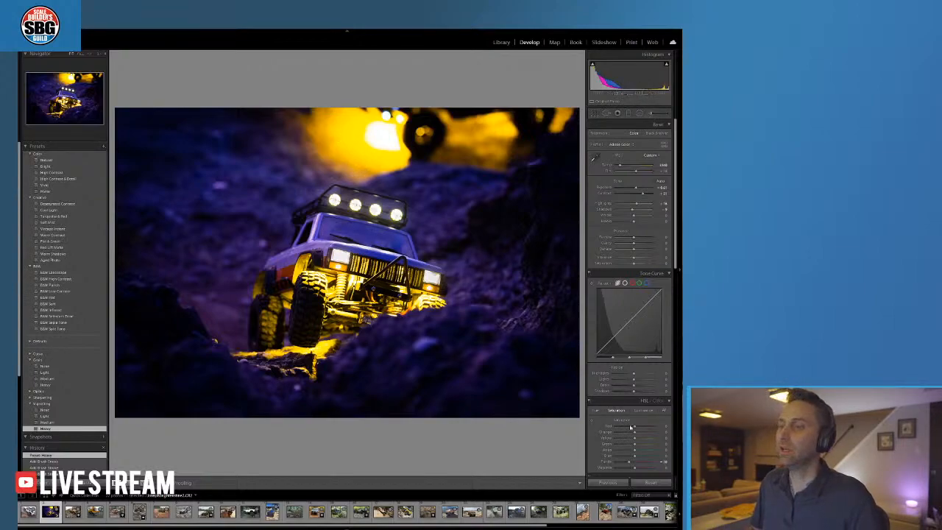
# Shift the orange and yellow hues moderately toward the warmer side in HSL, and nudge the purple hue slightly
pyautogui.click(595, 410)
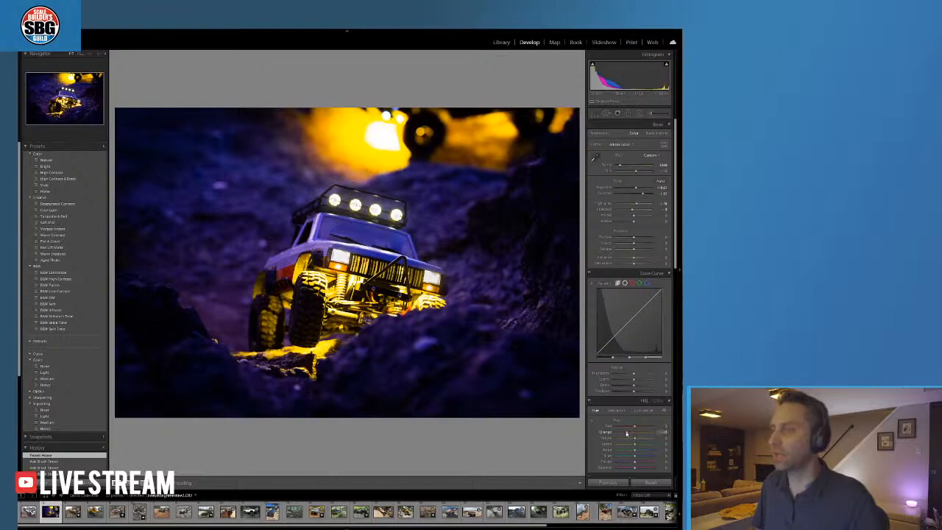
pyautogui.moveTo(634, 439); pyautogui.dragTo(631, 440)
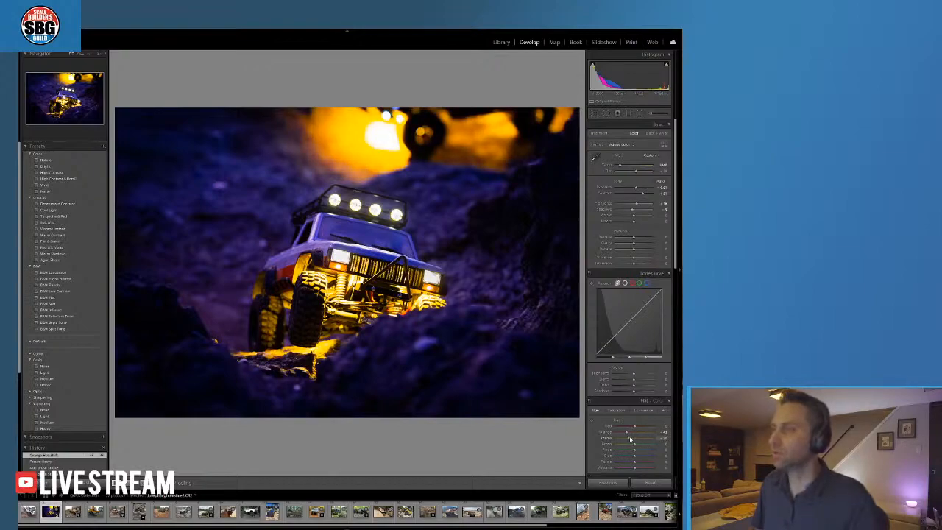
pyautogui.moveTo(631, 439); pyautogui.dragTo(616, 434)
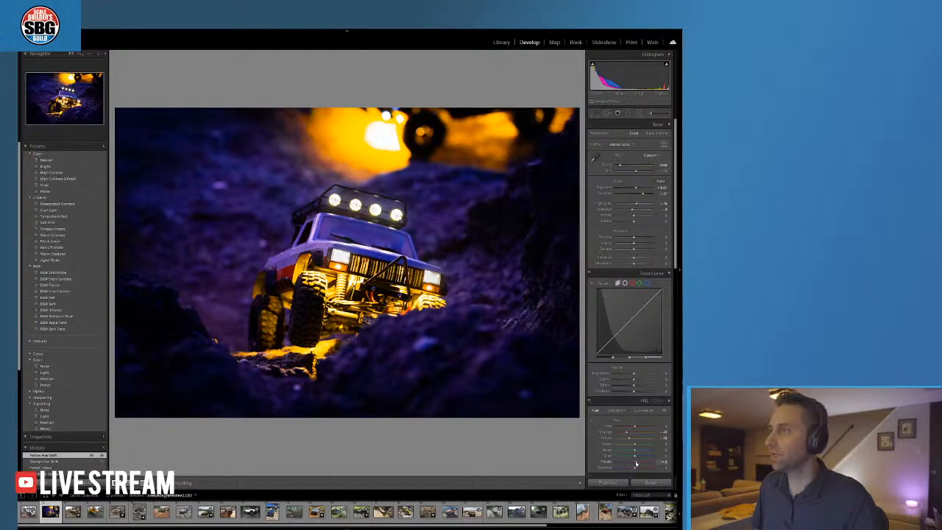
pyautogui.moveTo(636, 466); pyautogui.dragTo(636, 464)
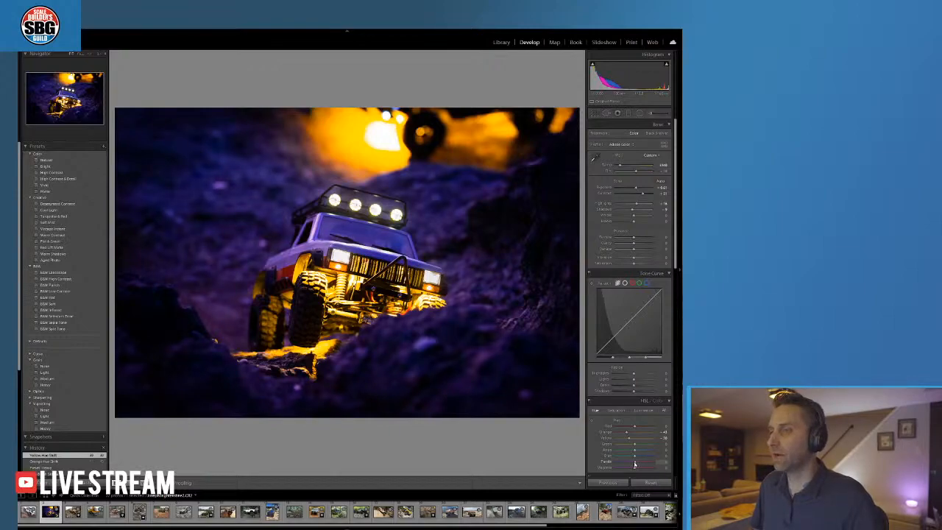
pyautogui.moveTo(635, 463); pyautogui.dragTo(635, 464)
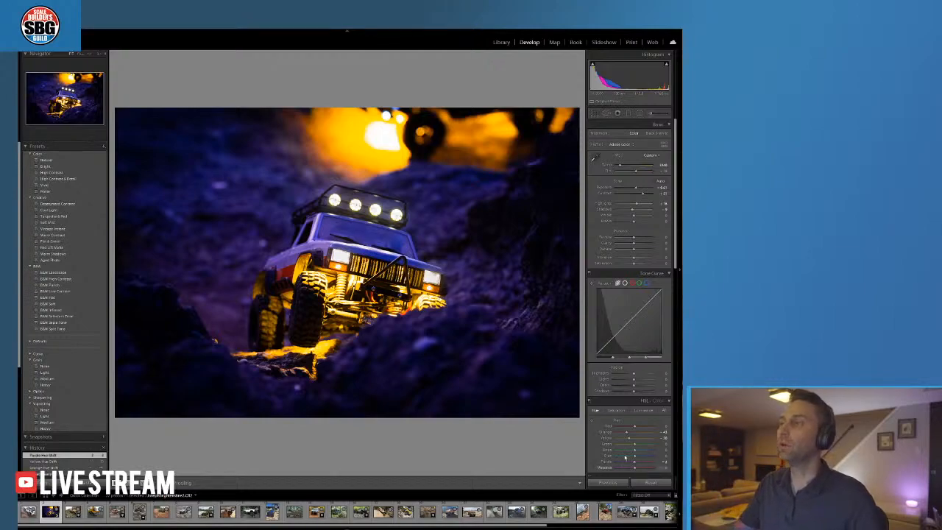
# Examine the truck's body and front up close, and compare the edit with the original by temporarily resetting all settings
pyautogui.click(310, 243)
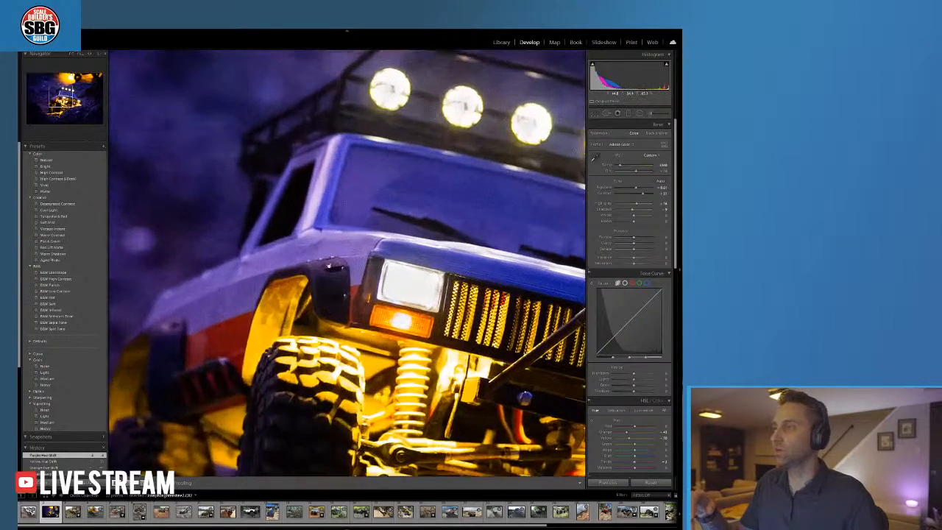
pyautogui.click(276, 270)
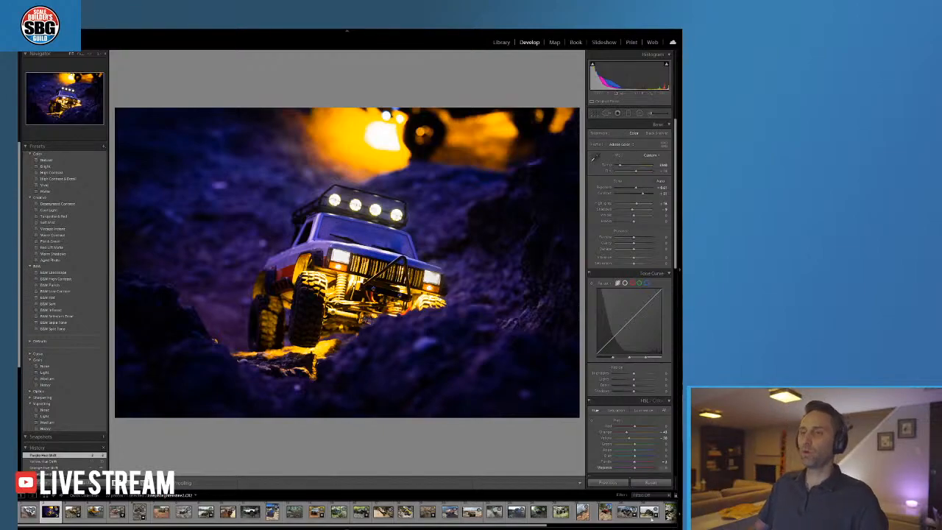
pyautogui.click(651, 482)
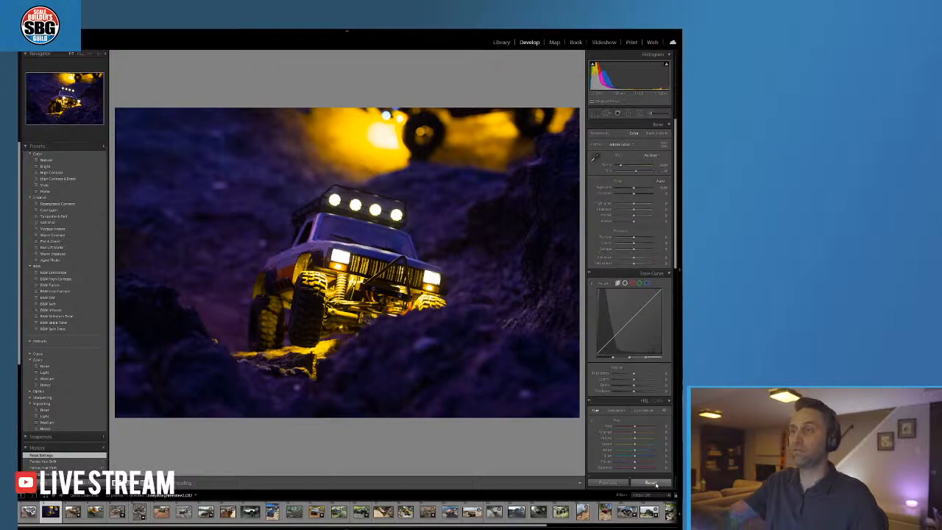
pyautogui.hotkey('ctrl', 'z')
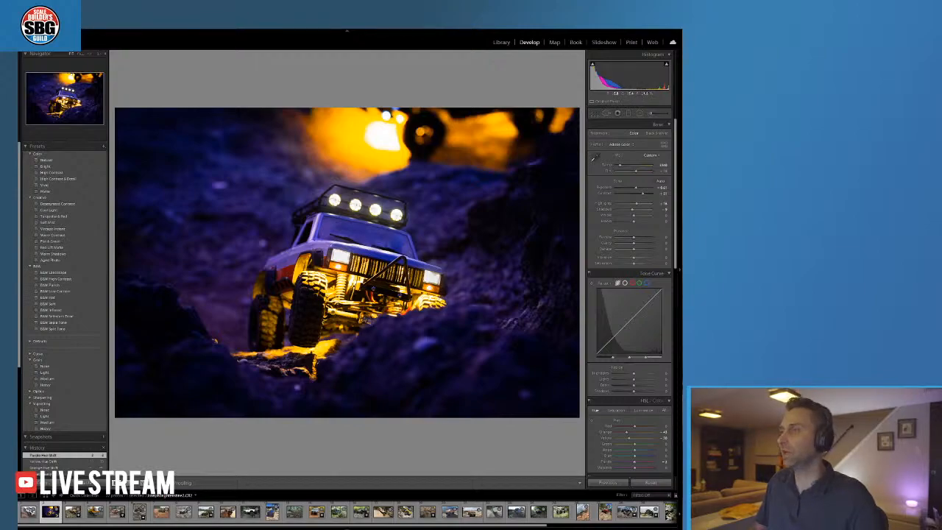
pyautogui.click(651, 483)
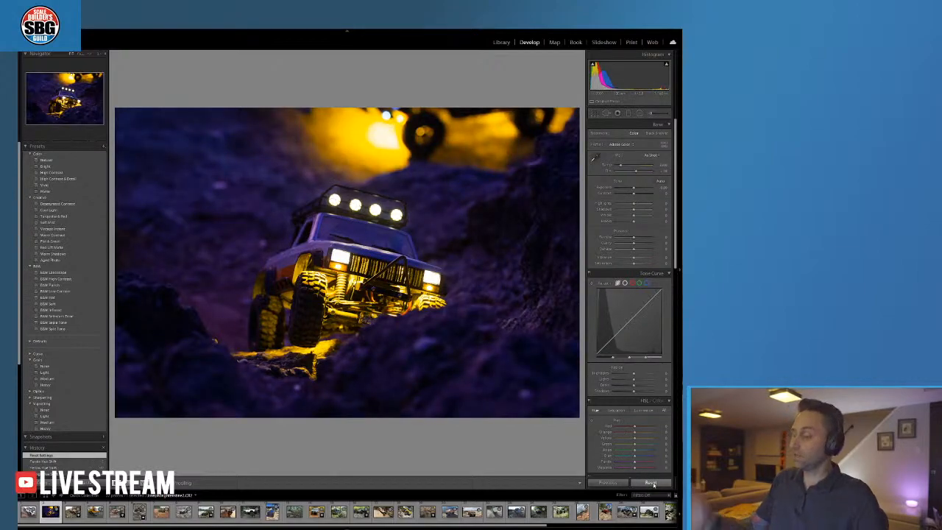
pyautogui.hotkey('ctrl', 'z')
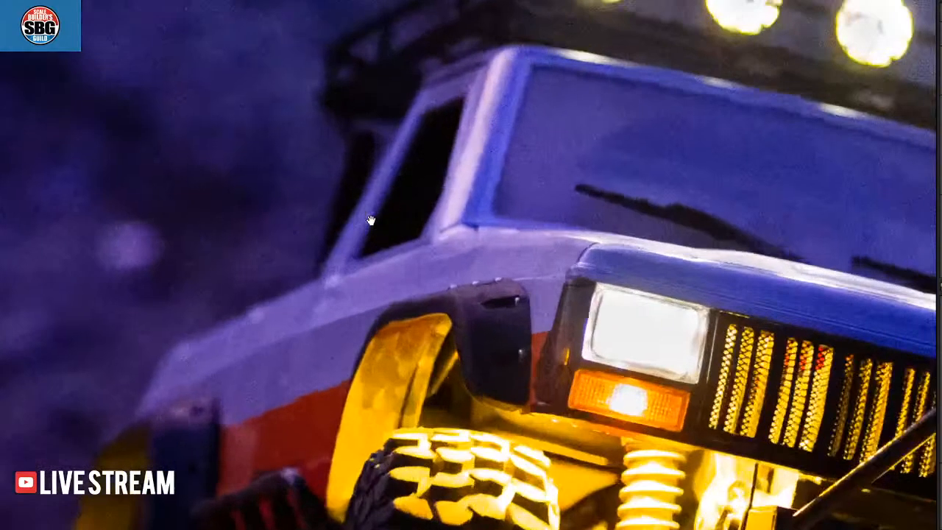
pyautogui.click(371, 221)
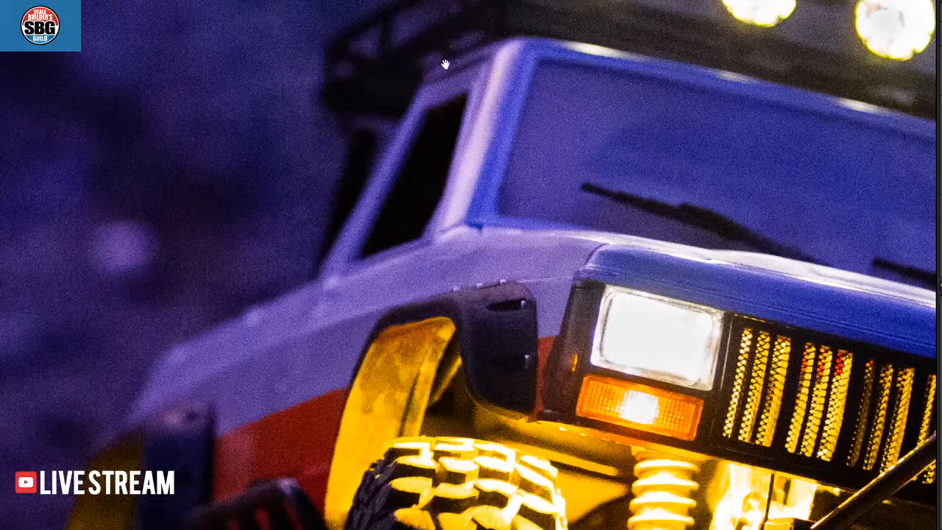
pyautogui.click(368, 175)
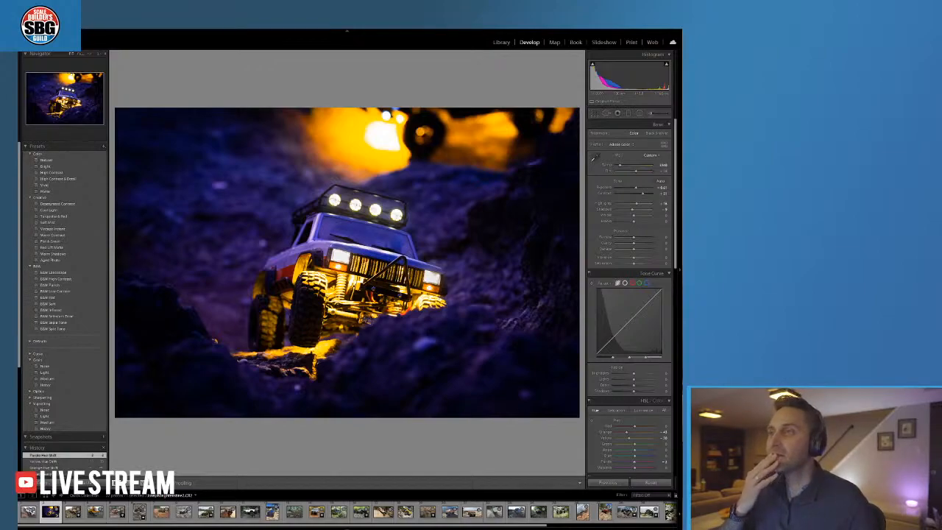
# Remove the bright white glare from the orange background glow above the truck with Spot Removal, then finish the retouching
pyautogui.click(608, 113)
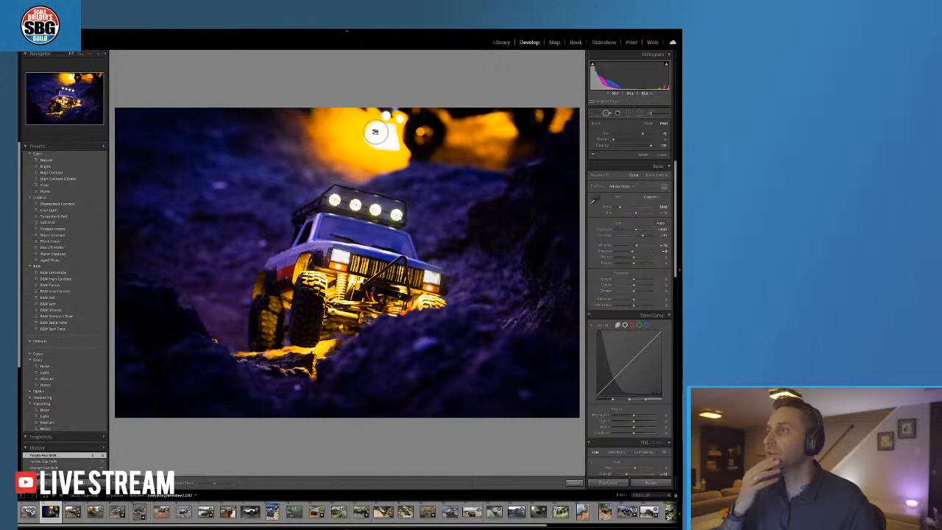
pyautogui.click(375, 133)
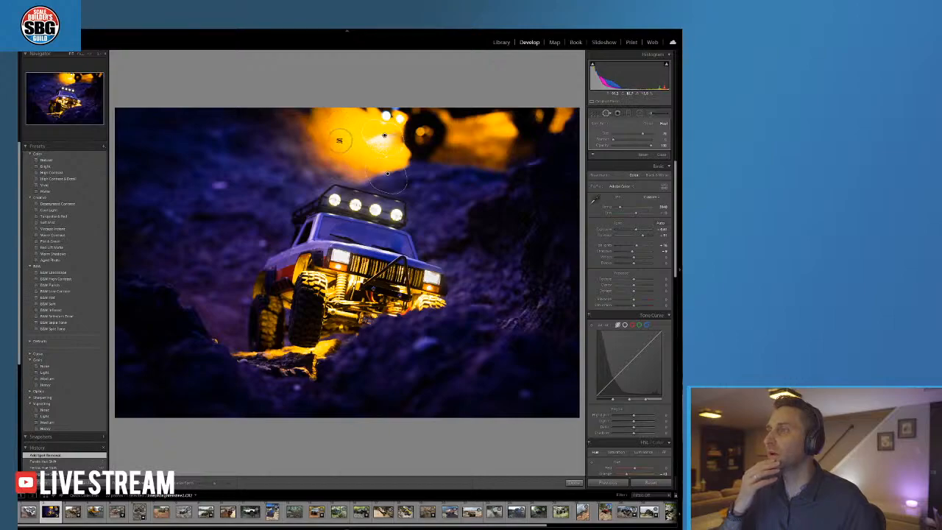
pyautogui.click(339, 140)
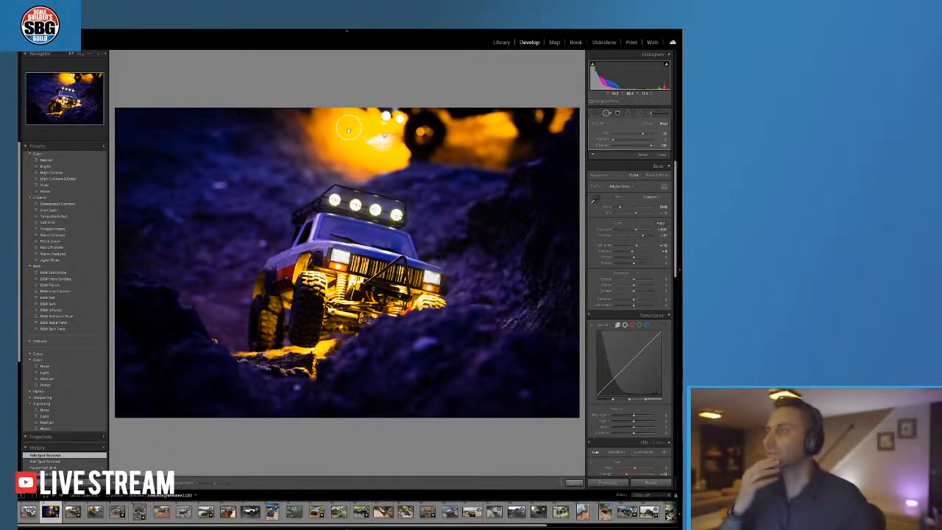
pyautogui.click(348, 127)
pyautogui.moveTo(365, 166)
pyautogui.mouseDown()
pyautogui.moveTo(408, 186)
pyautogui.moveTo(390, 177)
pyautogui.mouseUp()
pyautogui.click(382, 137)
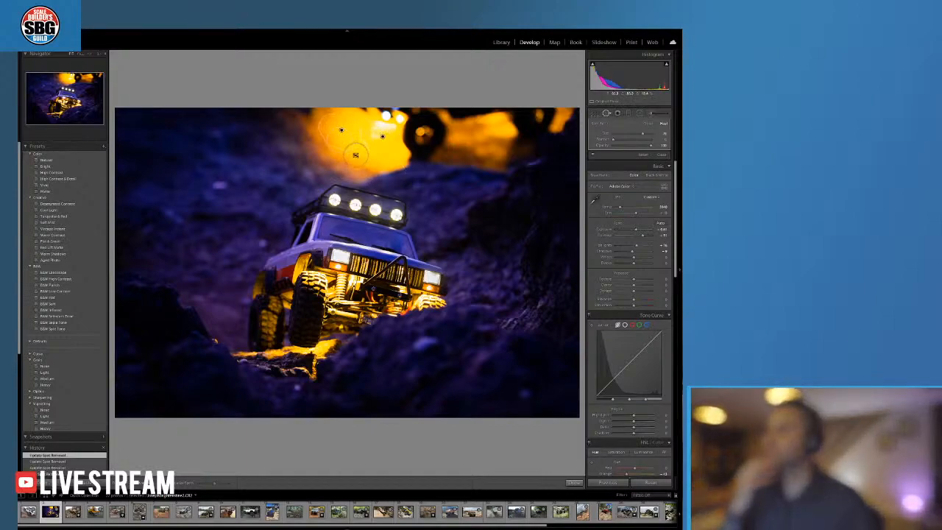
pyautogui.press('z')
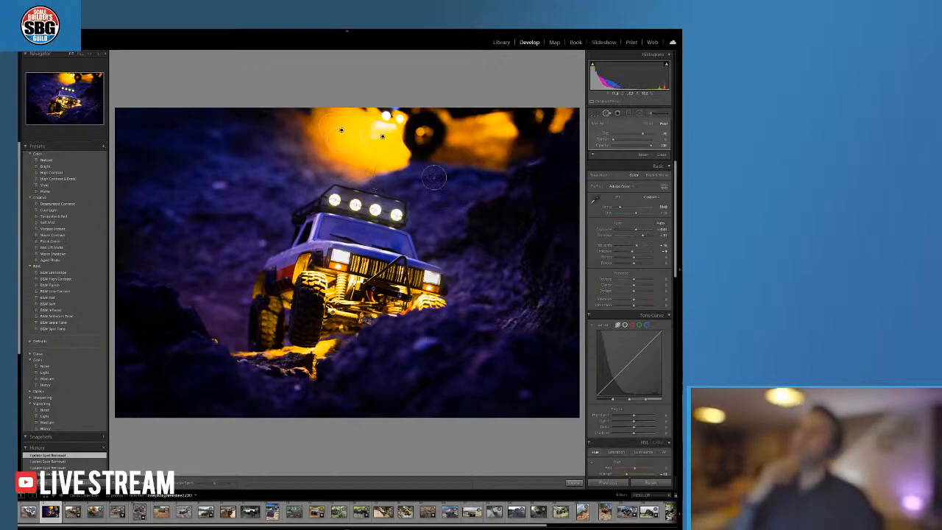
pyautogui.press('z')
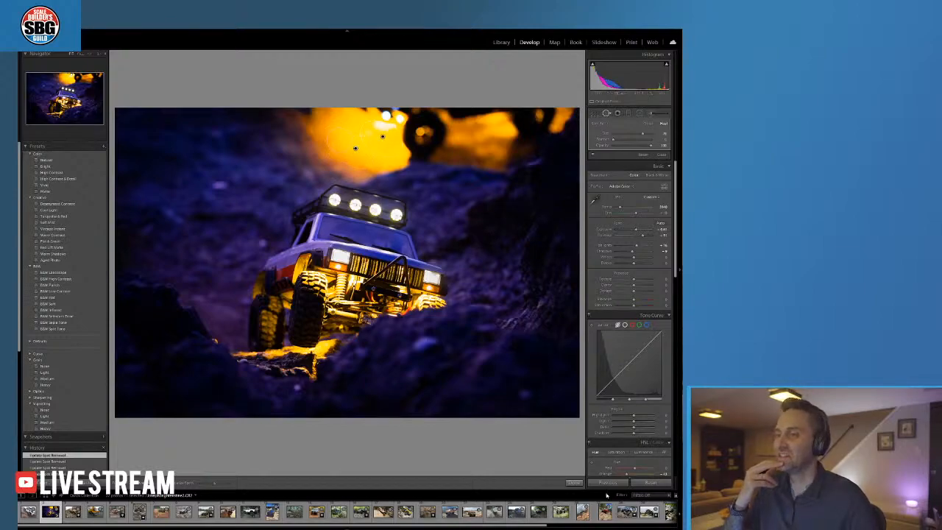
pyautogui.click(575, 483)
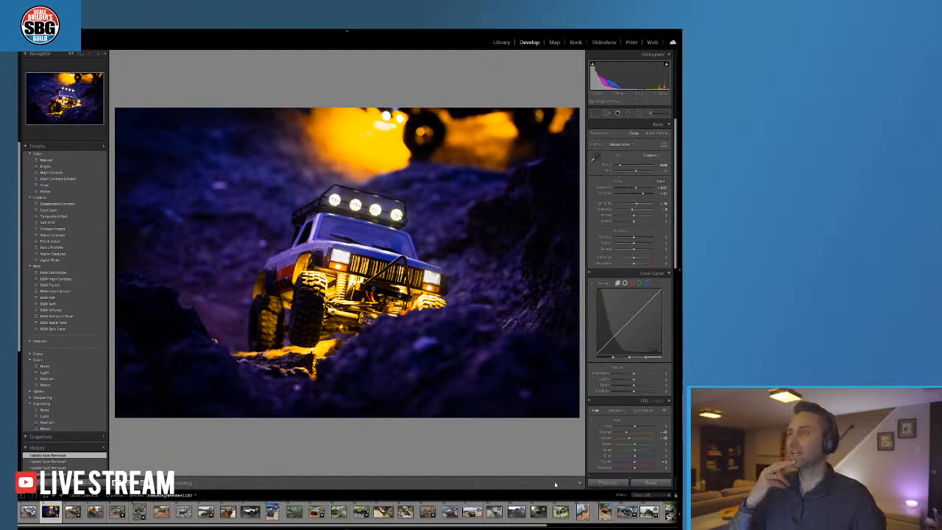
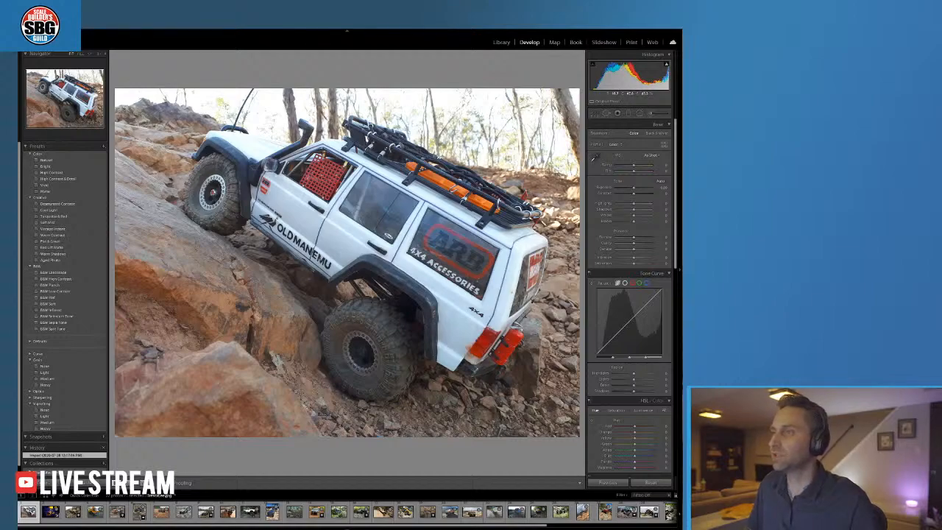
# Examine the white Cherokee's rear window decal, door lettering and rear wheel up close
pyautogui.click(475, 278)
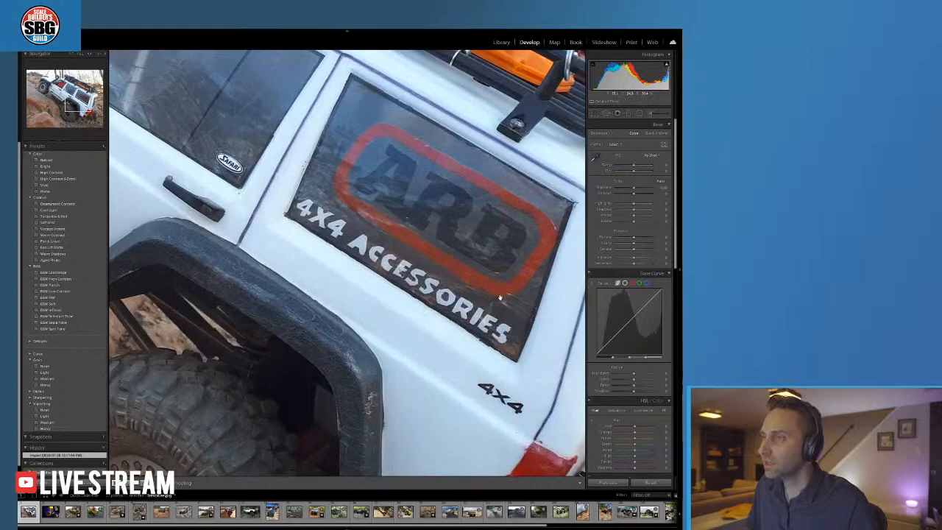
pyautogui.click(433, 222)
pyautogui.click(302, 276)
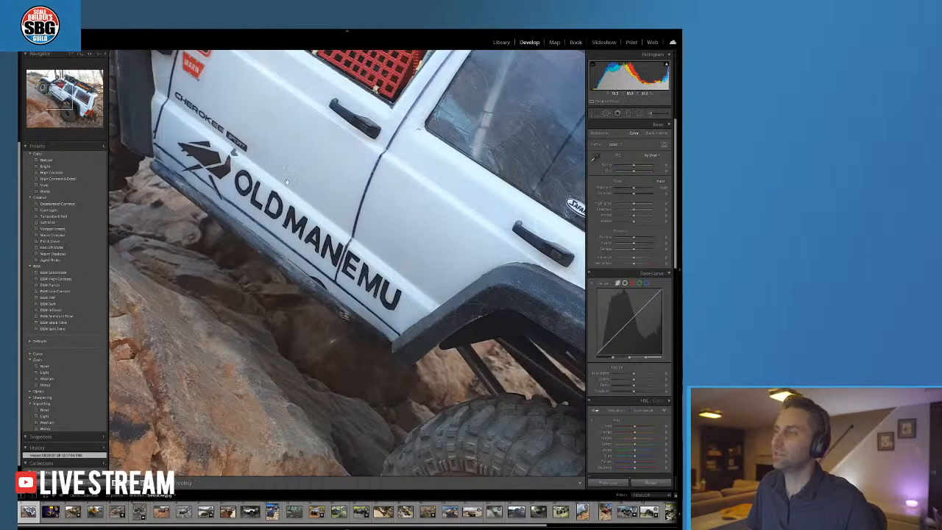
pyautogui.click(320, 209)
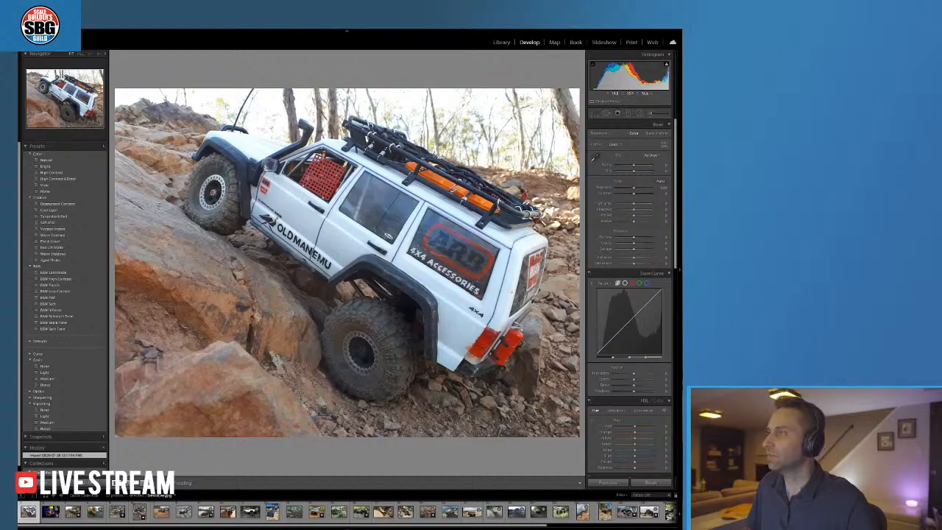
pyautogui.click(371, 352)
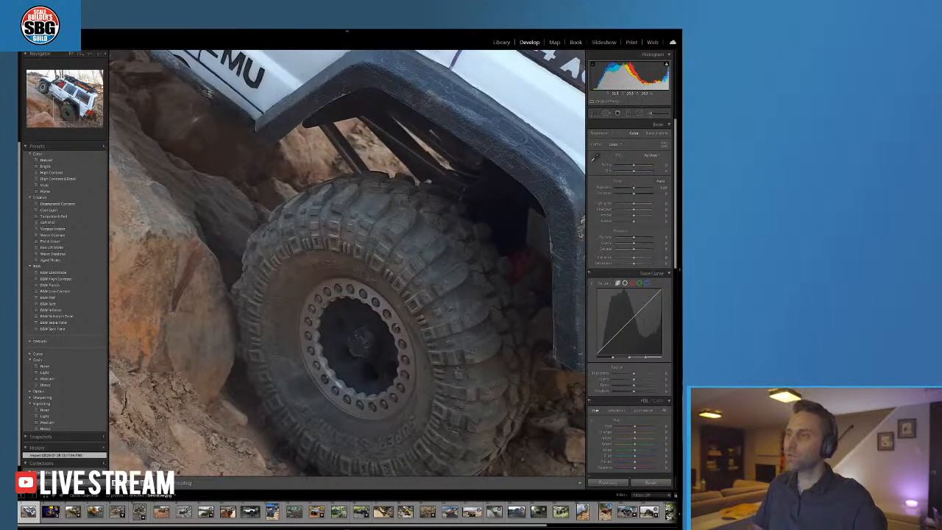
pyautogui.click(400, 325)
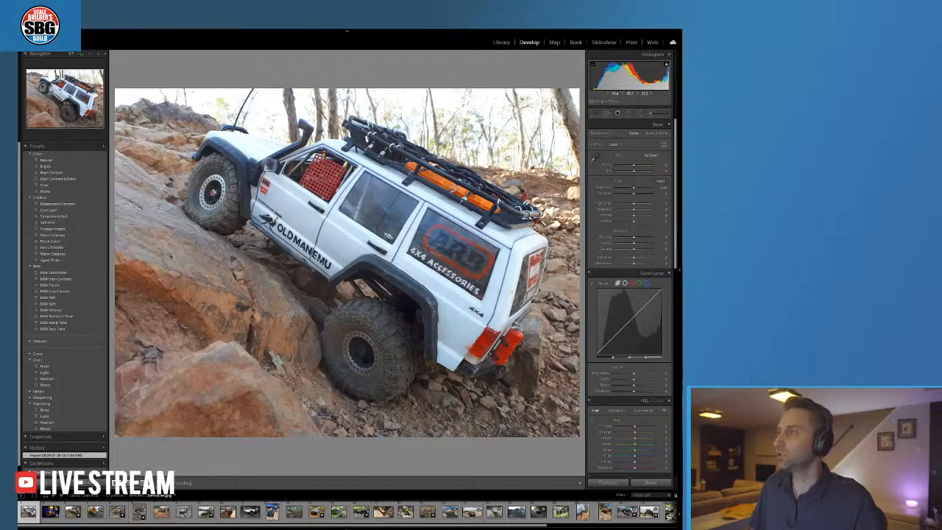
# Warm the white Cherokee photo's Temp and Tint slightly, and lower its Highlights
pyautogui.moveTo(633, 166); pyautogui.dragTo(636, 167)
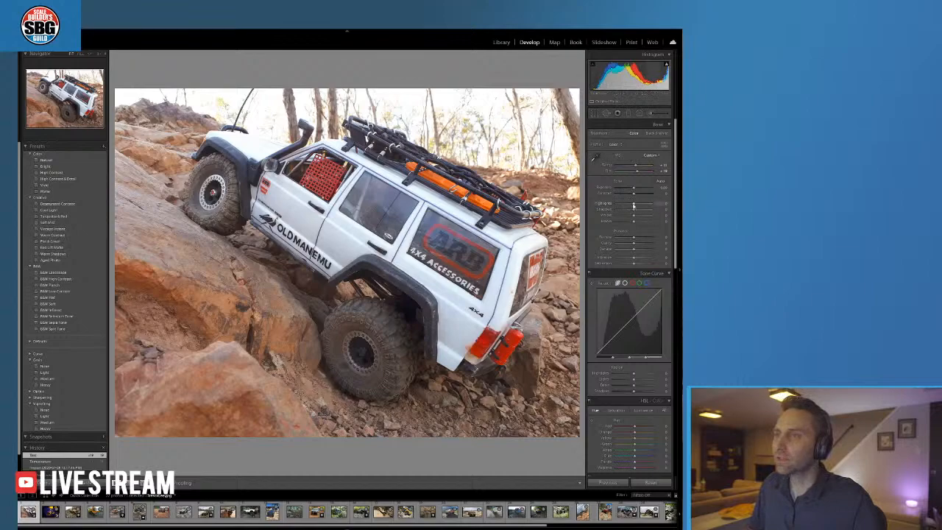
pyautogui.moveTo(633, 205); pyautogui.dragTo(627, 206)
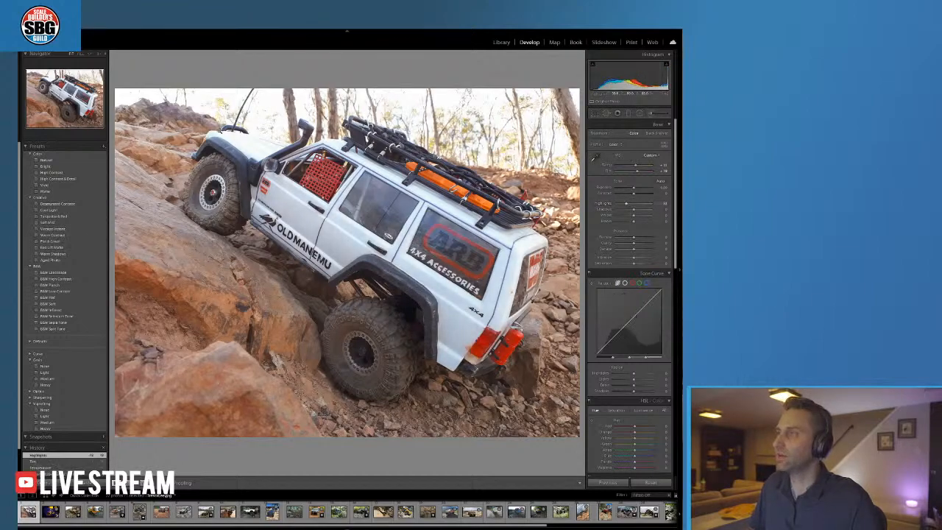
# Fine-tune the tone with slightly lower Exposure, raised Contrast and adjusted Shadows and Whites, checking the front door and window net
pyautogui.click(278, 145)
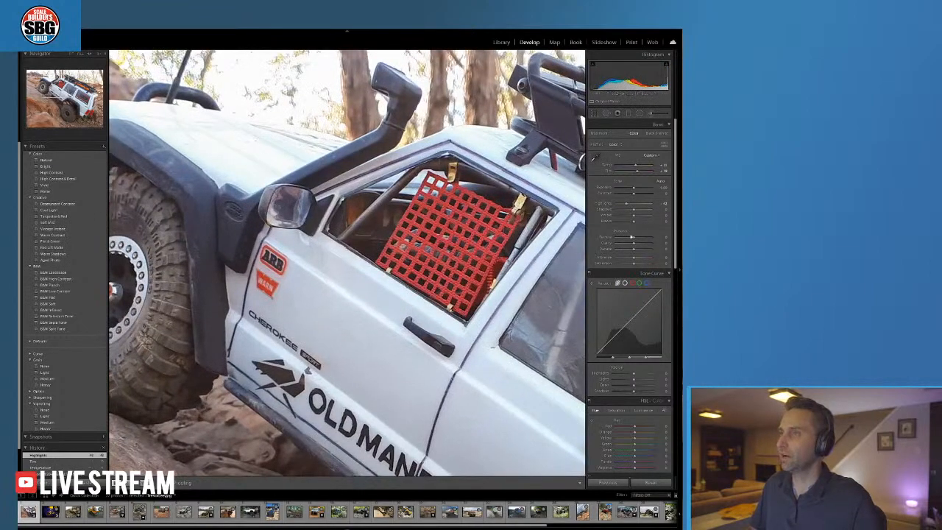
pyautogui.moveTo(634, 211); pyautogui.dragTo(632, 190)
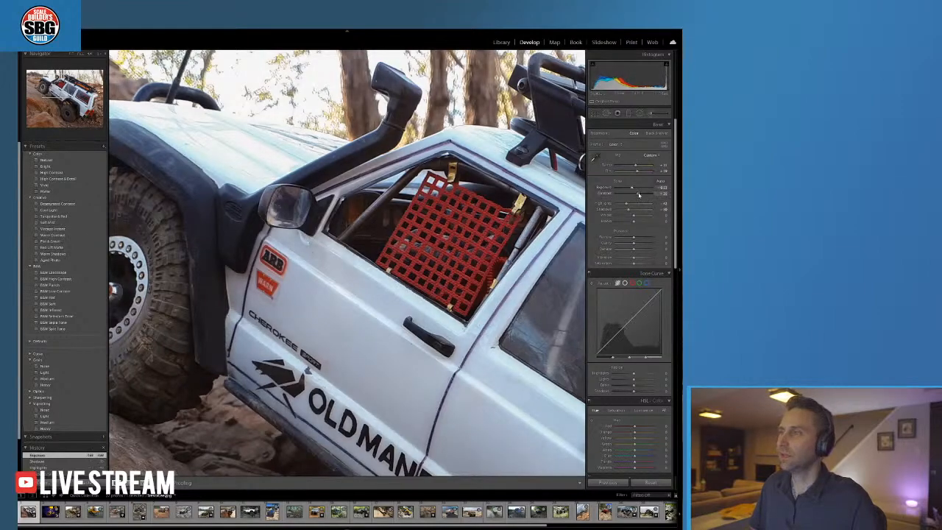
pyautogui.moveTo(640, 195); pyautogui.dragTo(632, 218)
pyautogui.click(424, 344)
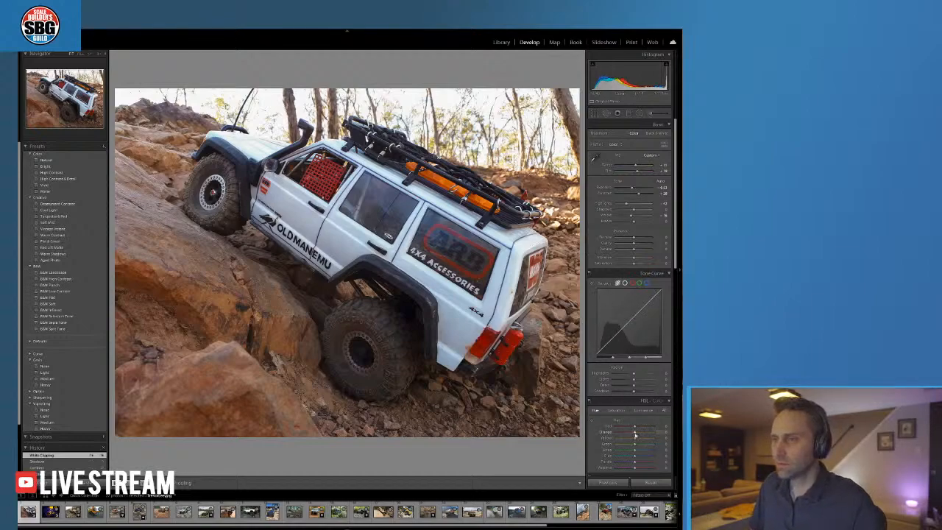
# Strongly boost the saturation of the oranges in HSL to enrich the rocks
pyautogui.click(617, 410)
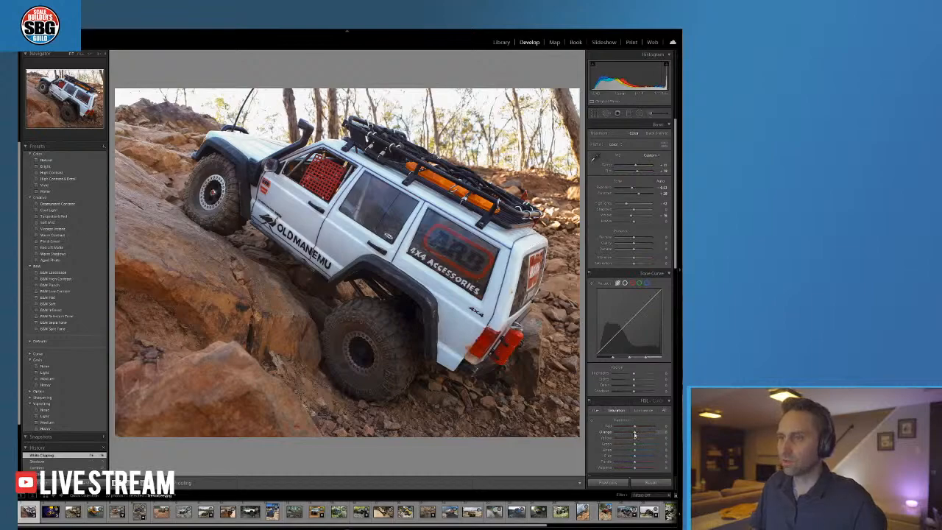
pyautogui.moveTo(636, 434); pyautogui.dragTo(649, 434)
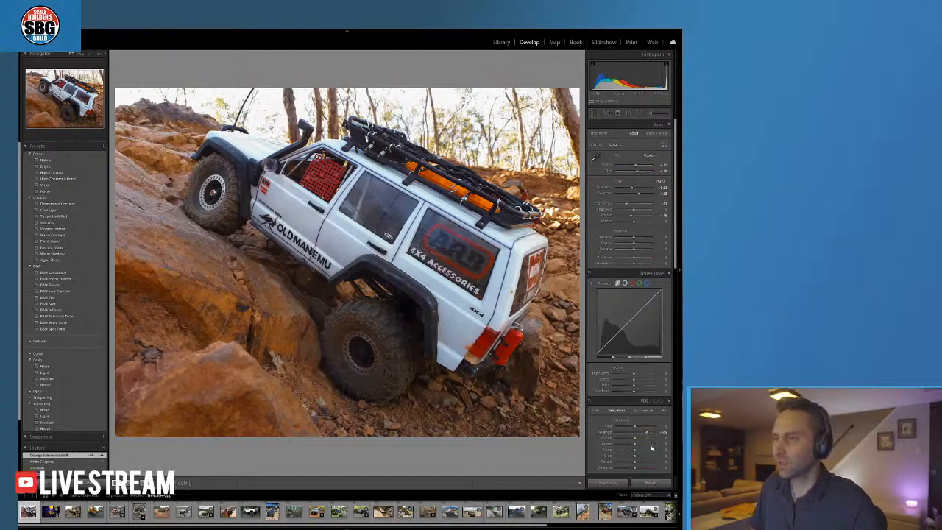
# Add an angled graduated filter across the bright sky, cool its Temp, lower its Exposure slightly, and adjust the filter's position
pyautogui.click(629, 113)
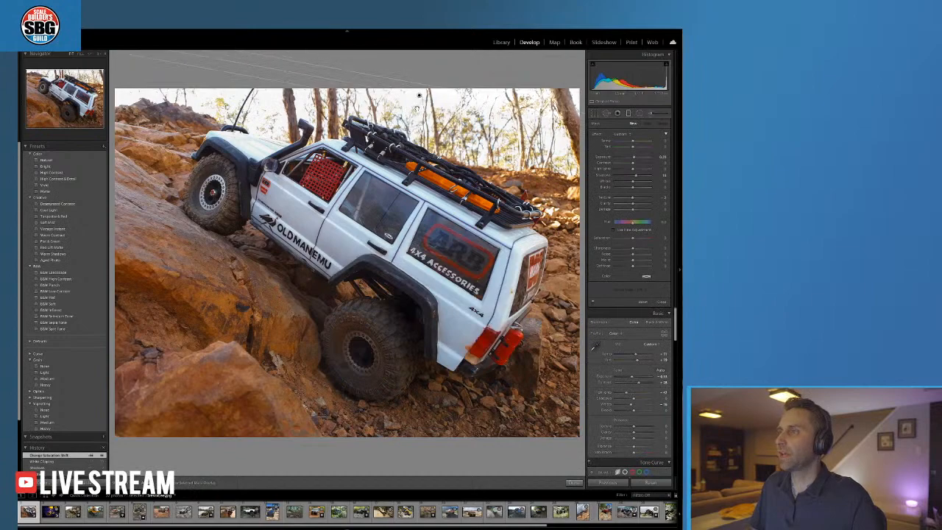
pyautogui.moveTo(413, 134); pyautogui.dragTo(410, 153)
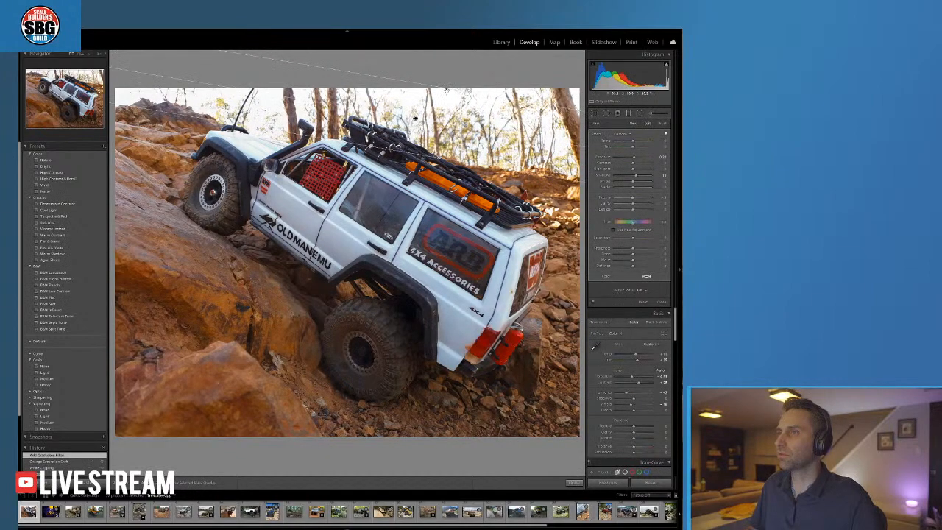
pyautogui.moveTo(448, 86); pyautogui.dragTo(458, 61)
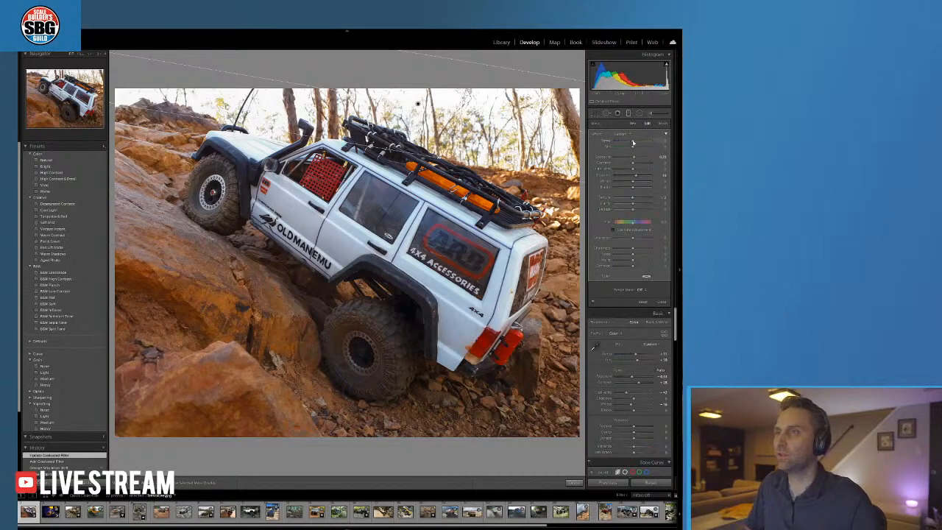
pyautogui.moveTo(633, 142); pyautogui.dragTo(625, 143)
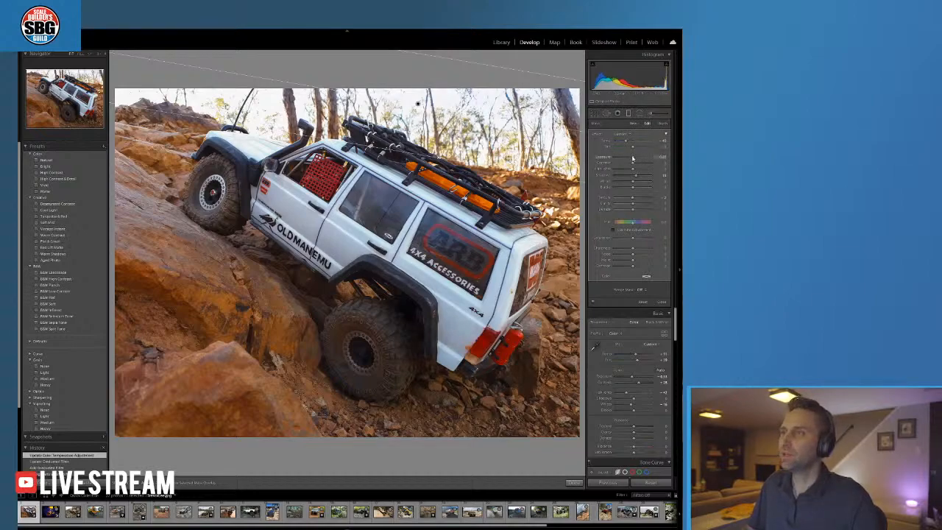
pyautogui.moveTo(632, 158); pyautogui.dragTo(632, 159)
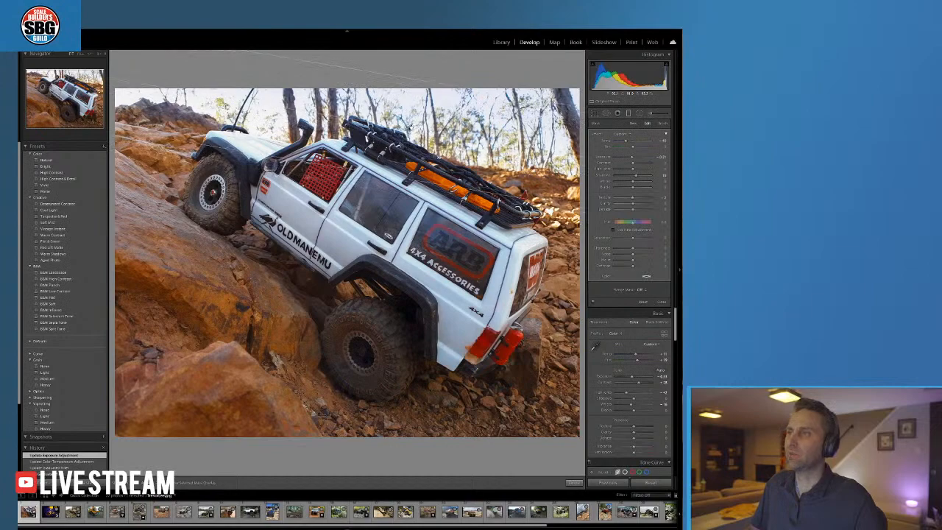
pyautogui.moveTo(407, 128); pyautogui.dragTo(410, 130)
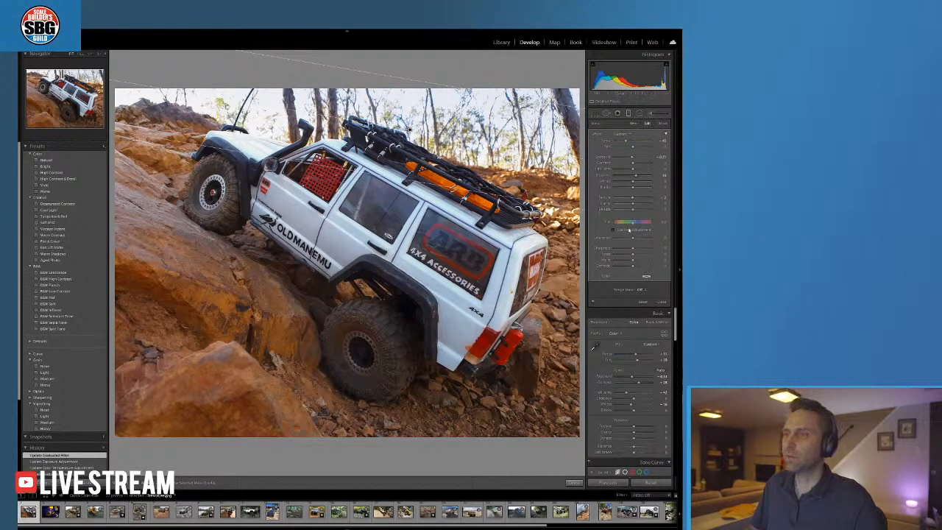
# Lower the sky filter's Dehaze slightly and its Sharpness to -100, reposition it along the treeline, and finish the filter
pyautogui.moveTo(633, 211); pyautogui.dragTo(633, 215)
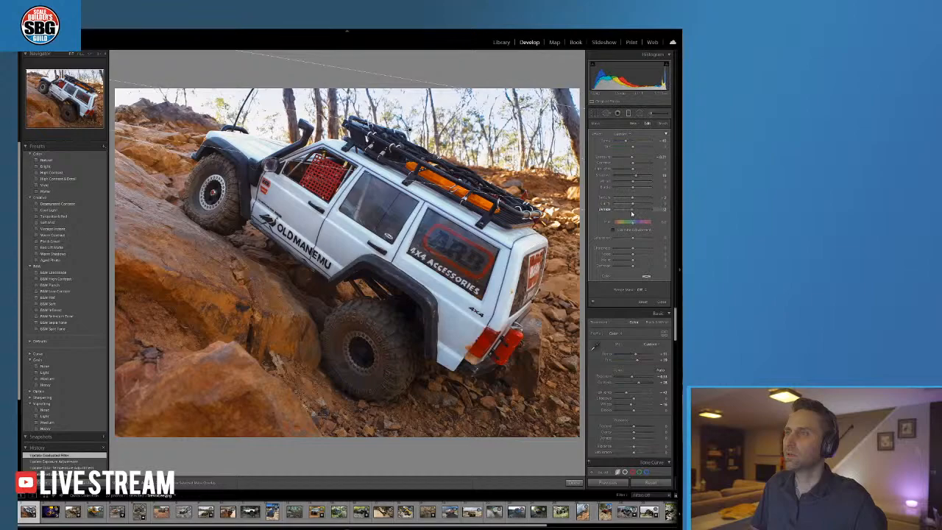
pyautogui.moveTo(631, 249); pyautogui.dragTo(613, 248)
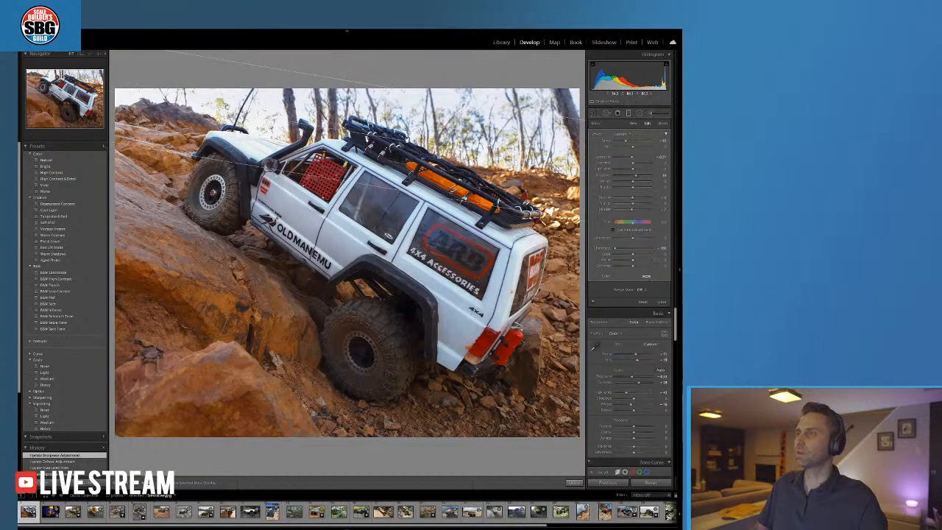
pyautogui.click(407, 140)
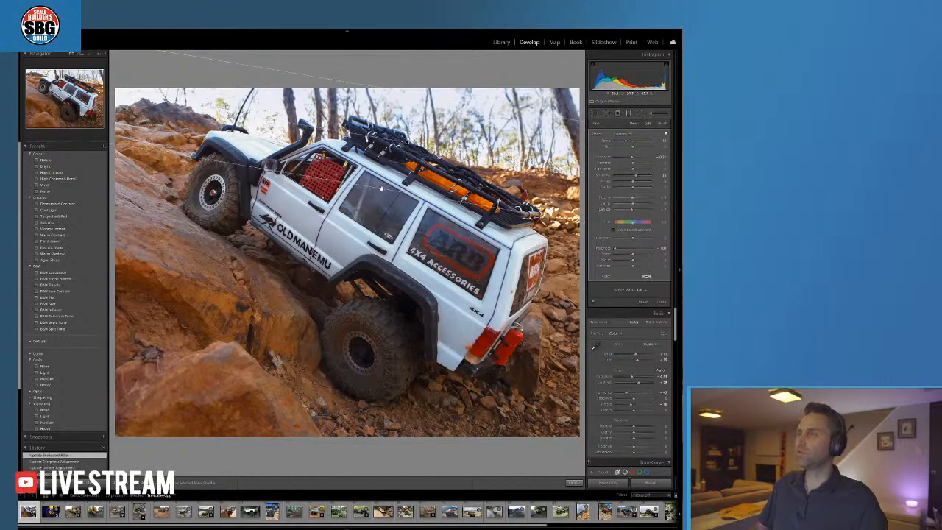
pyautogui.moveTo(407, 140); pyautogui.dragTo(407, 131)
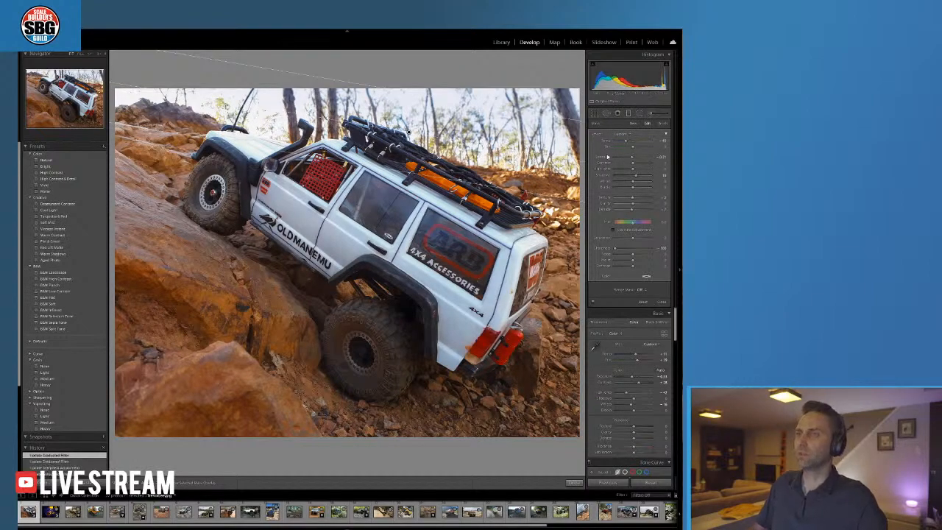
pyautogui.click(574, 482)
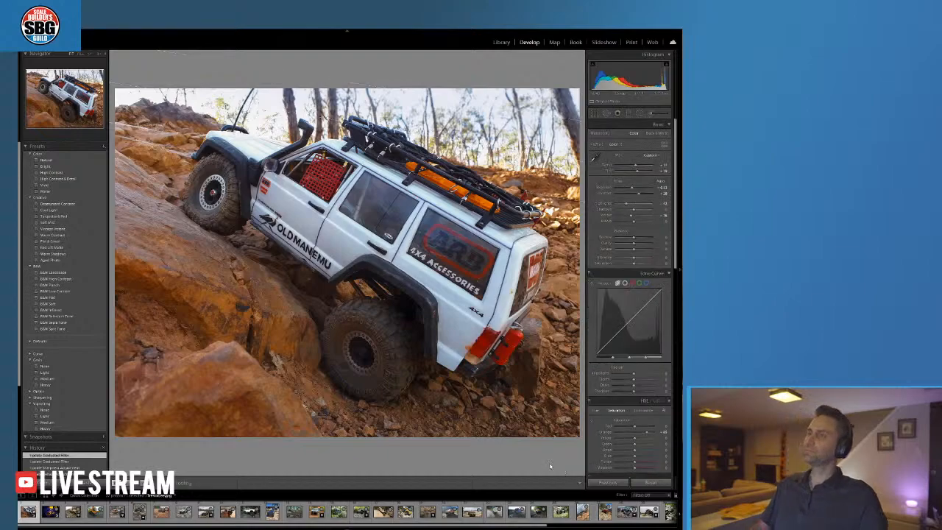
# Place a radial filter over the Cherokee's body with slightly raised Exposure, and boost the whole photo's Texture and Clarity
pyautogui.click(640, 114)
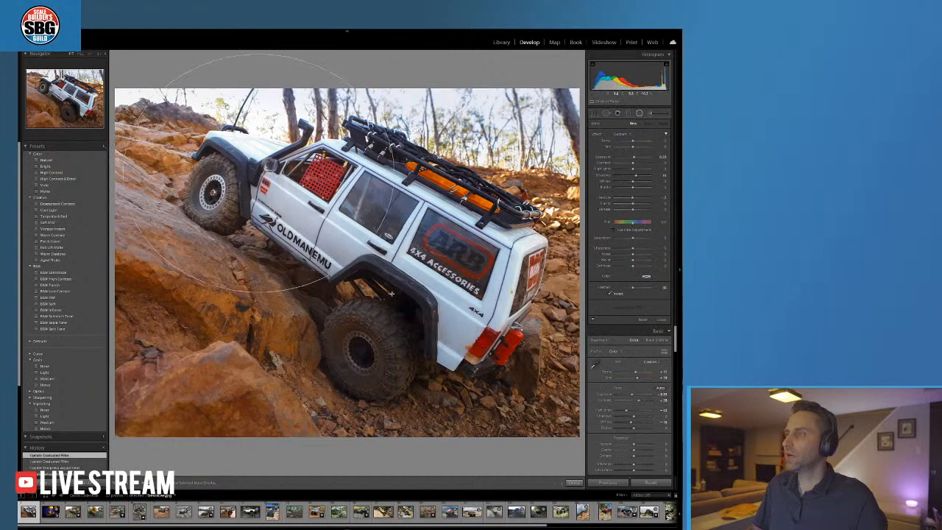
pyautogui.moveTo(392, 293); pyautogui.dragTo(397, 272)
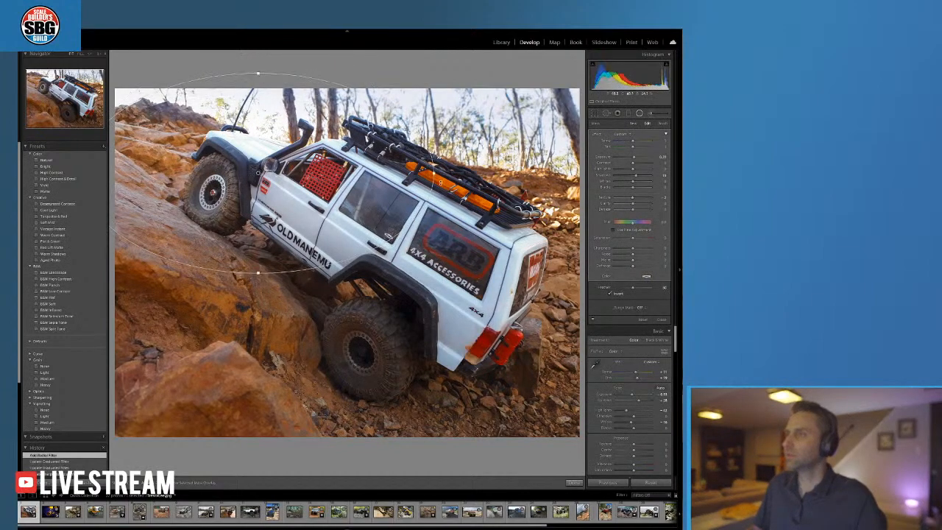
pyautogui.moveTo(257, 173); pyautogui.dragTo(368, 231)
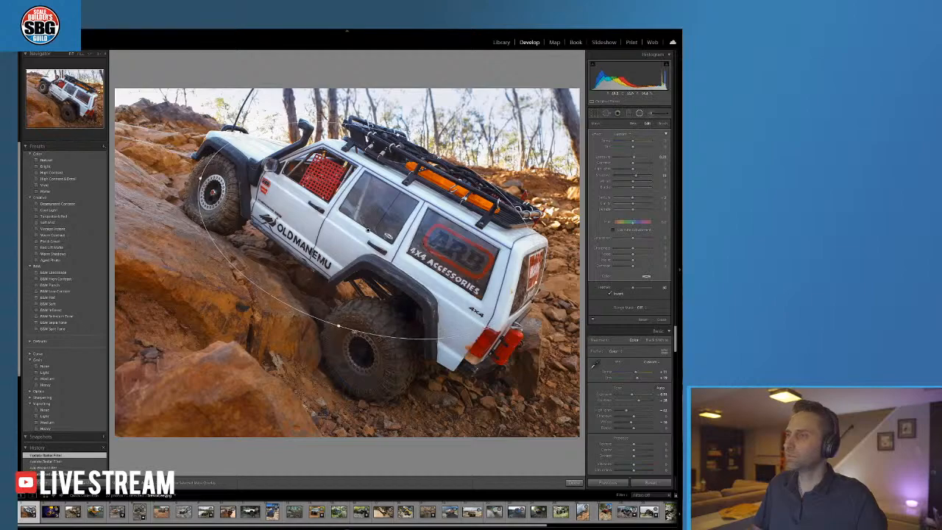
pyautogui.moveTo(338, 324); pyautogui.dragTo(336, 335)
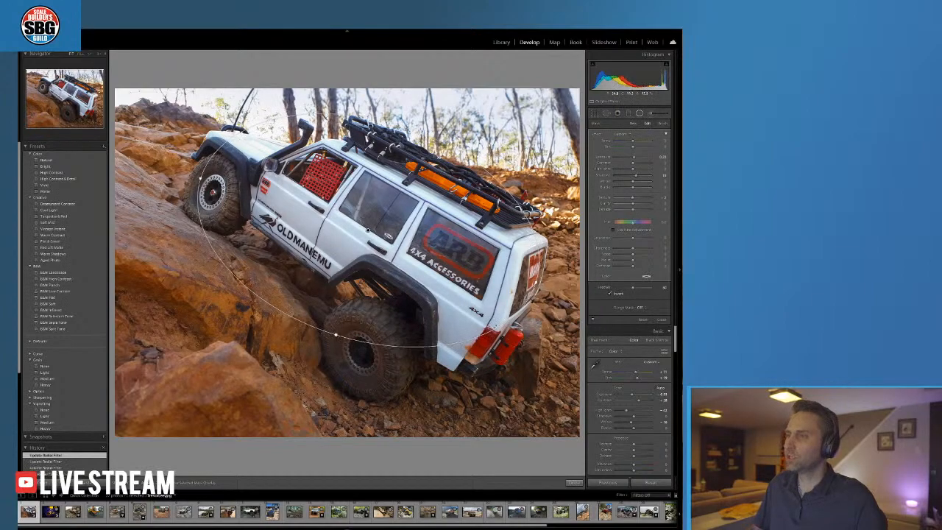
pyautogui.moveTo(633, 157); pyautogui.dragTo(635, 158)
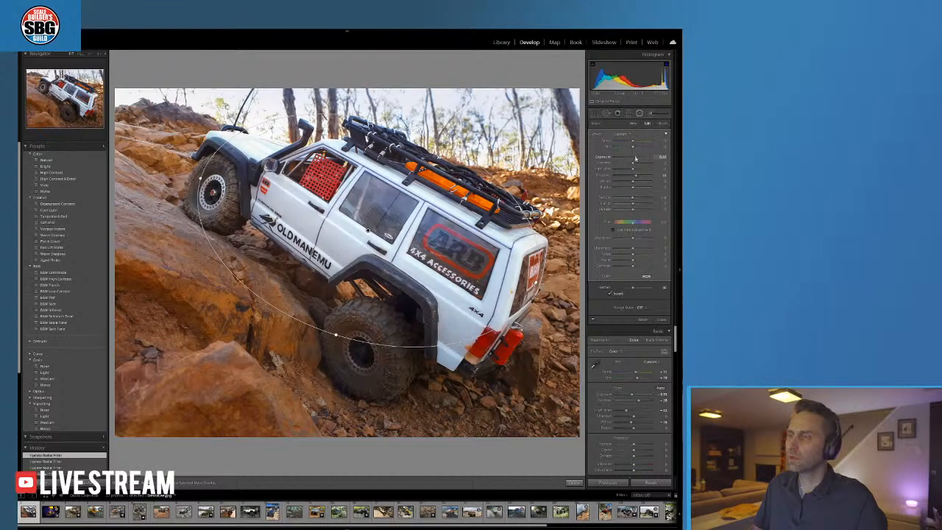
pyautogui.click(574, 483)
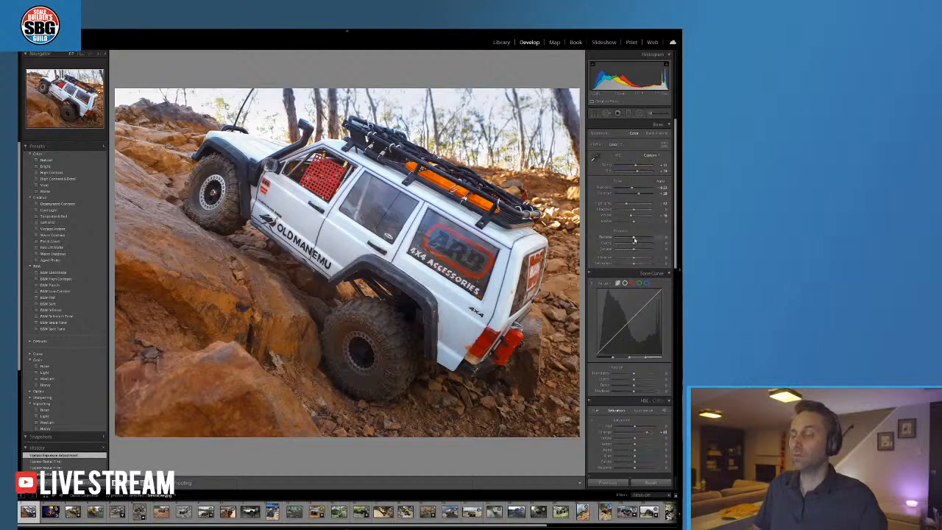
pyautogui.moveTo(634, 240); pyautogui.dragTo(641, 243)
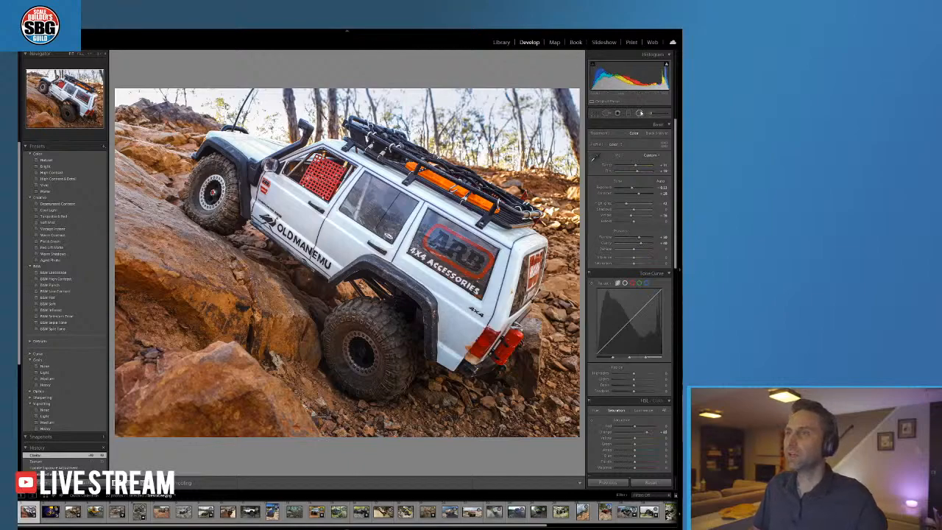
# Fit a radial filter around the Cherokee's rear wheel and raise its Shadows to bring out the tyre detail
pyautogui.click(639, 113)
pyautogui.moveTo(336, 323); pyautogui.dragTo(387, 375)
pyautogui.moveTo(360, 320); pyautogui.dragTo(393, 347)
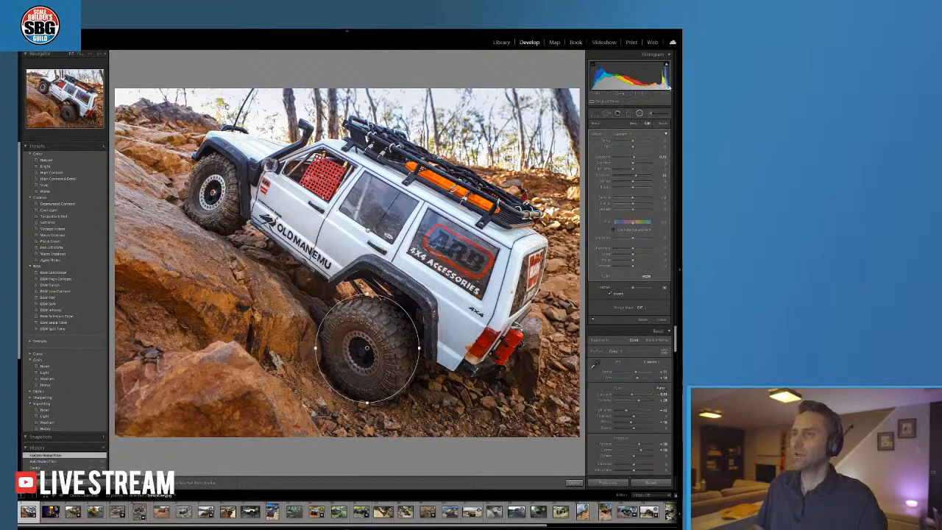
pyautogui.moveTo(636, 175); pyautogui.dragTo(643, 175)
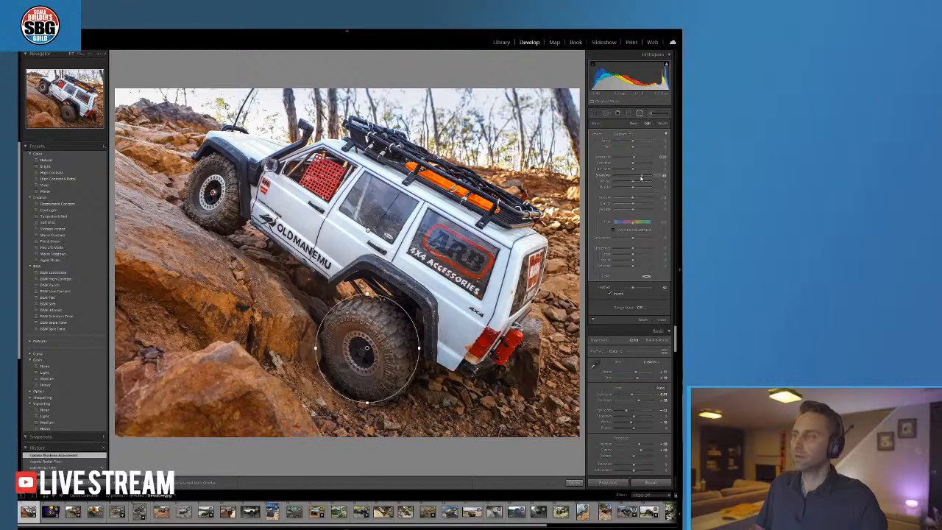
# Add a matching radial filter on the front wheel, fit it to the tyre, and finish the filter
pyautogui.moveTo(212, 189); pyautogui.dragTo(227, 203)
pyautogui.moveTo(230, 205); pyautogui.dragTo(222, 195)
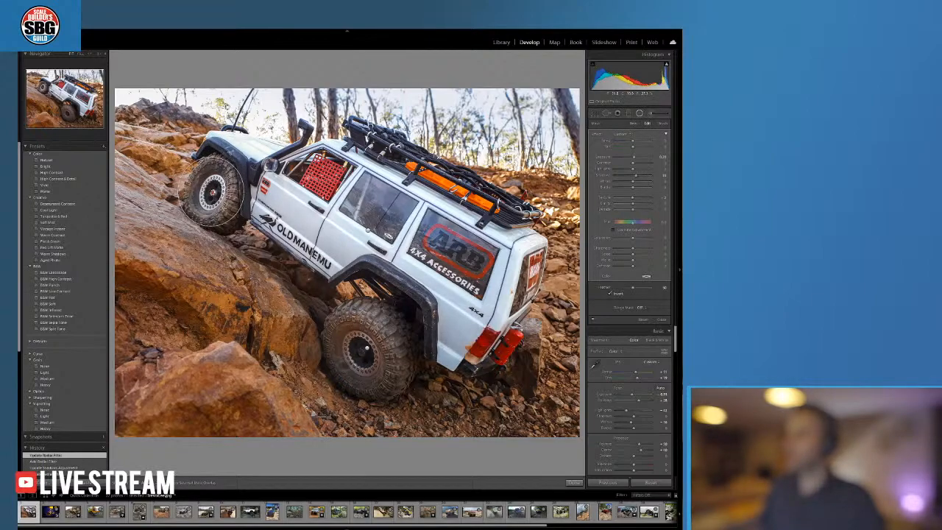
pyautogui.moveTo(231, 153); pyautogui.dragTo(221, 158)
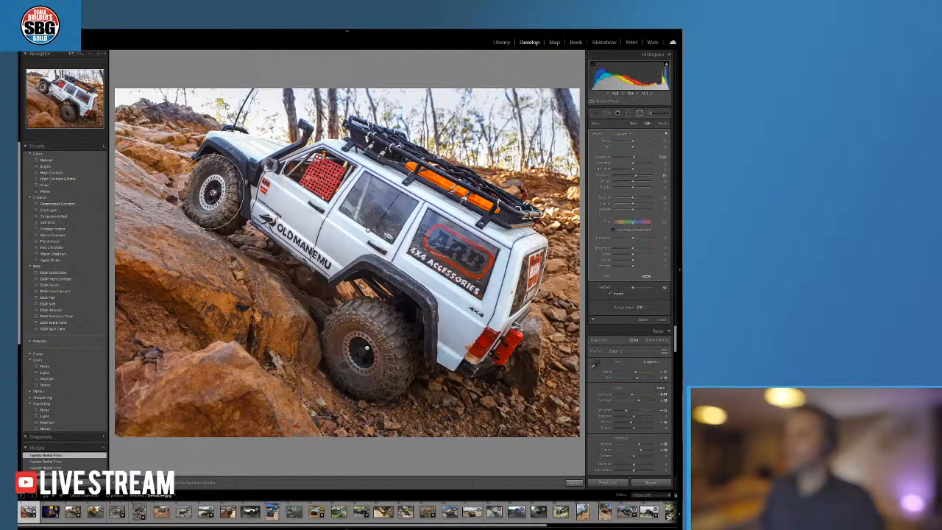
pyautogui.click(574, 483)
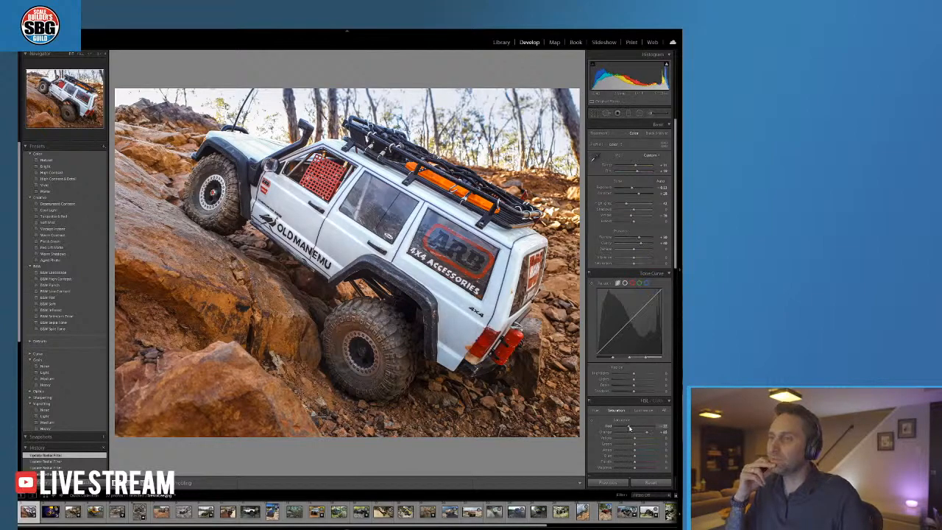
# Lower the saturation of the reds in HSL, and crop strips off the photo's upper and lower edges
pyautogui.moveTo(629, 428); pyautogui.dragTo(625, 428)
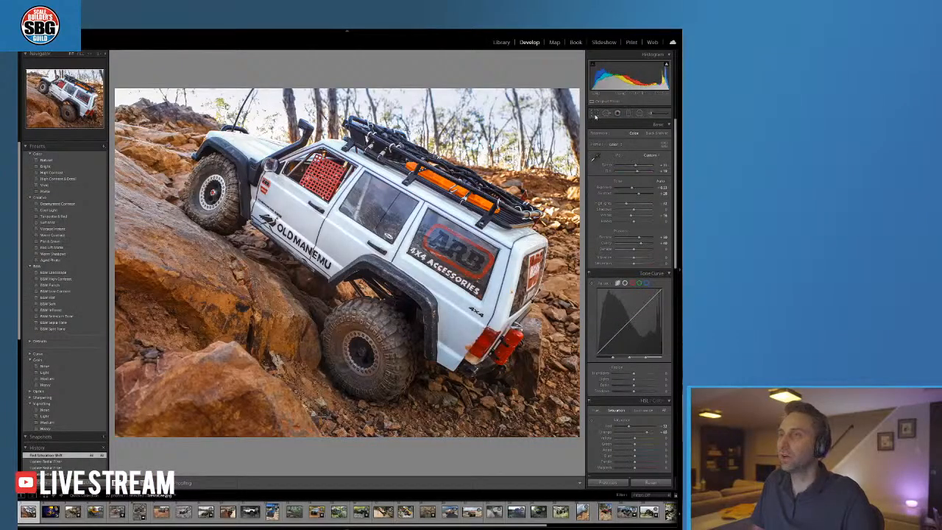
pyautogui.press('r')
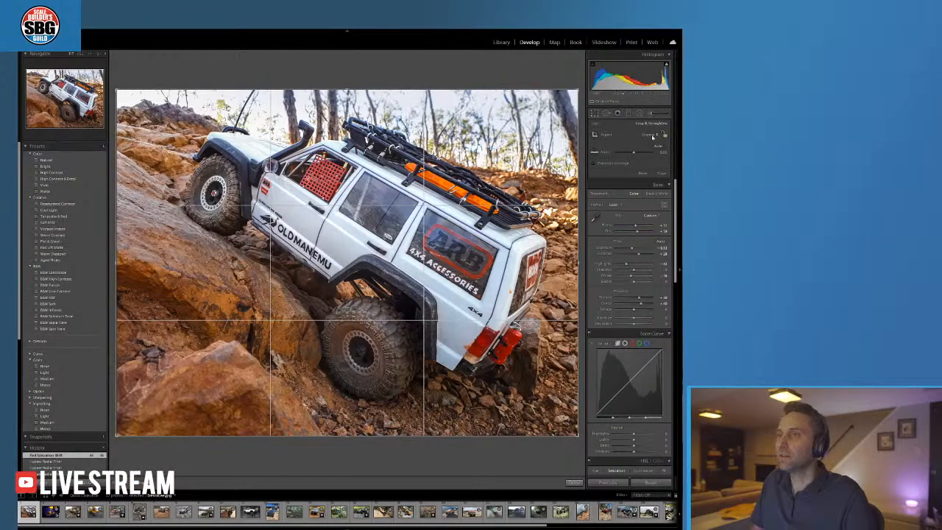
pyautogui.moveTo(352, 90); pyautogui.dragTo(352, 105)
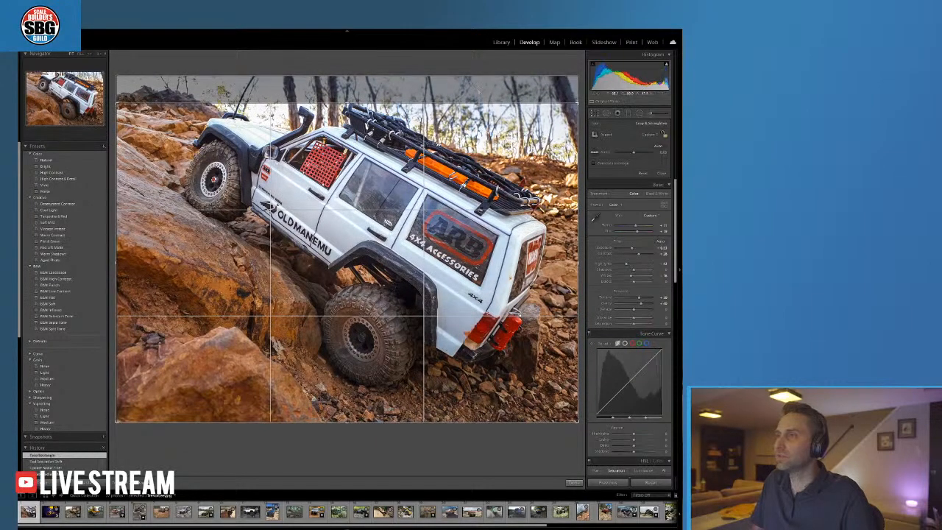
pyautogui.moveTo(347, 422); pyautogui.dragTo(355, 407)
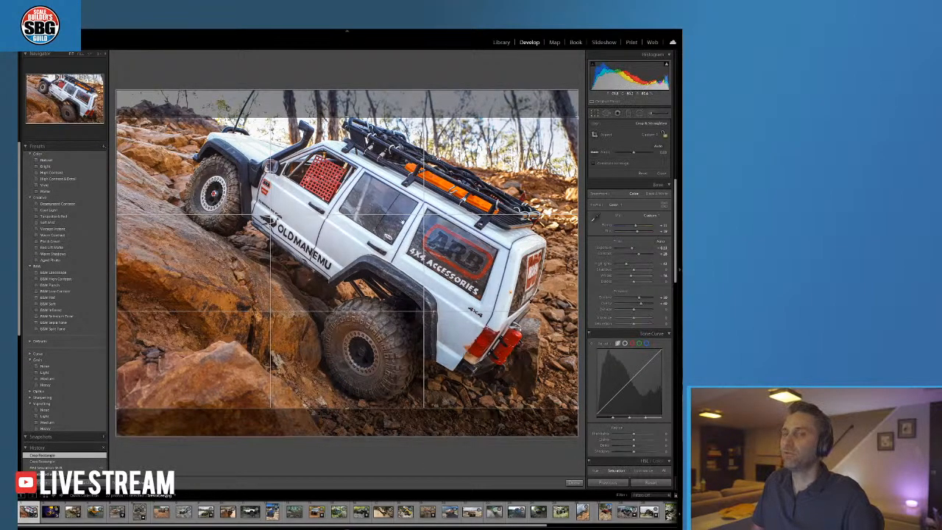
pyautogui.click(572, 483)
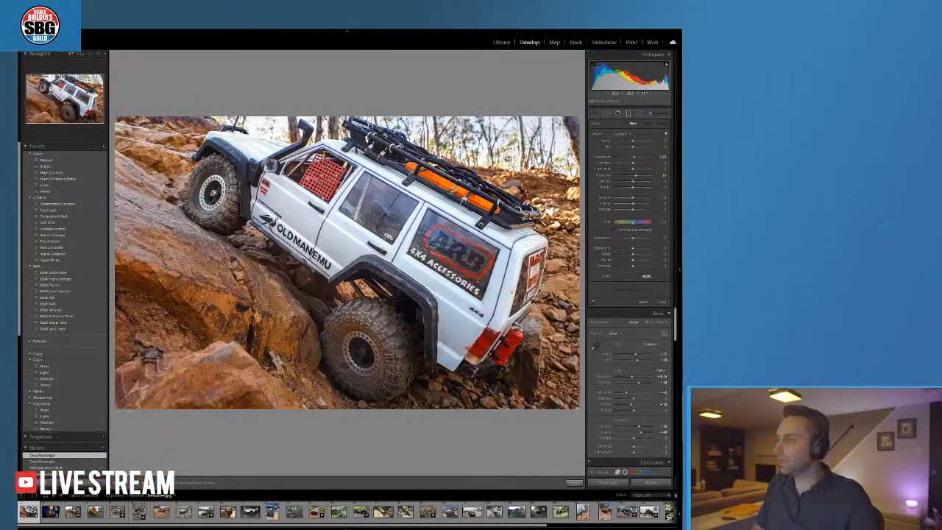
# Add a diagonal graduated filter over the lower-left foreground rock, with reduced Exposure and Sharpness at -100
pyautogui.moveTo(128, 411); pyautogui.dragTo(173, 322)
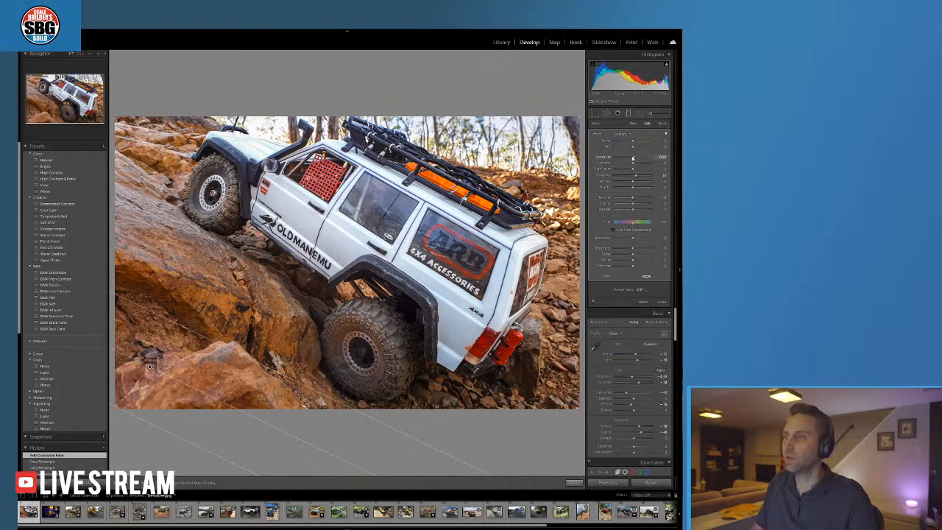
pyautogui.moveTo(633, 158); pyautogui.dragTo(627, 158)
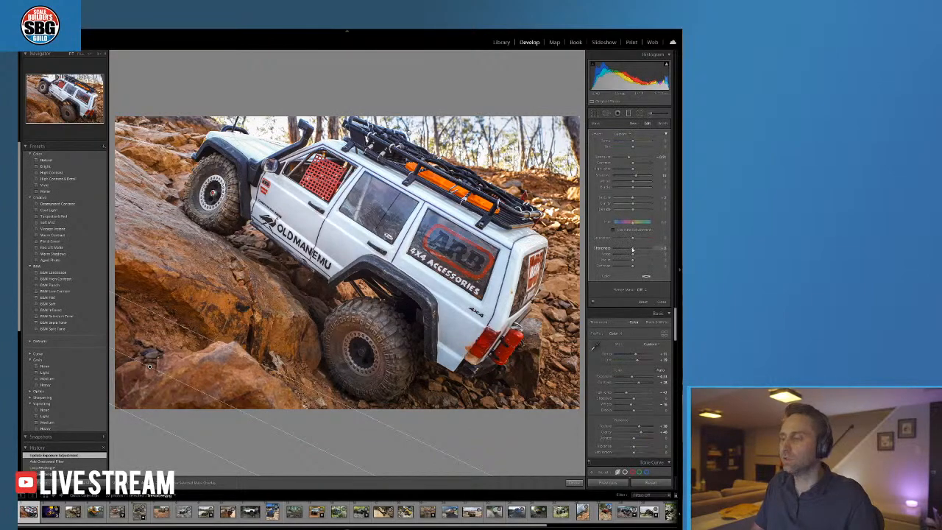
pyautogui.moveTo(633, 252); pyautogui.dragTo(615, 251)
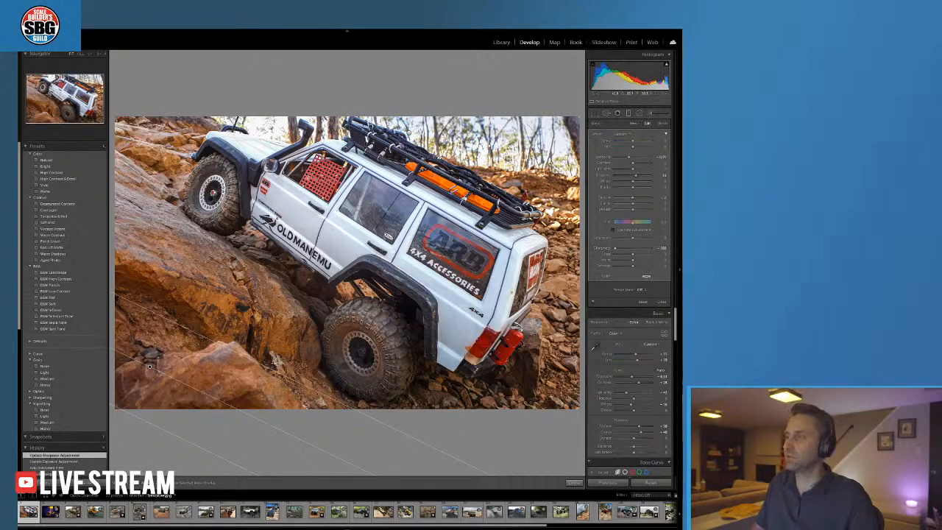
pyautogui.click(513, 484)
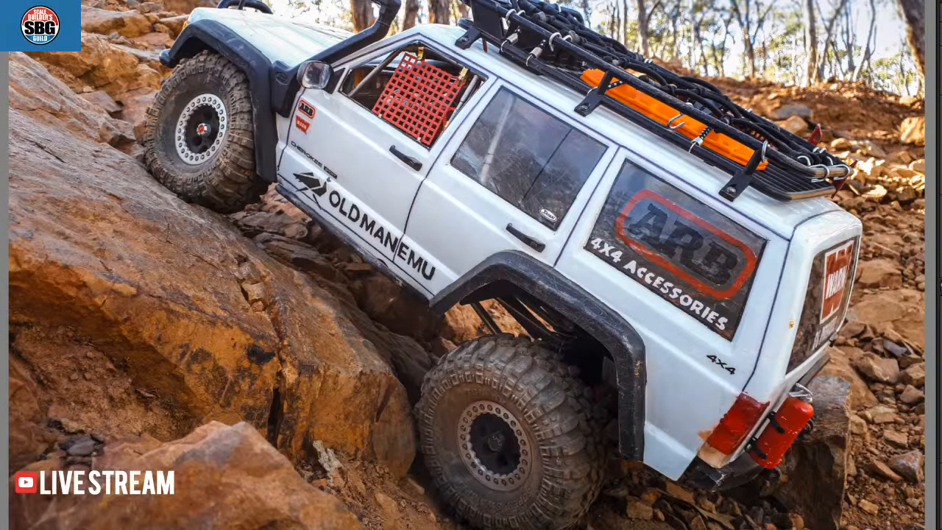
# Compare the edited Cherokee photo with its original version
pyautogui.press('\\')
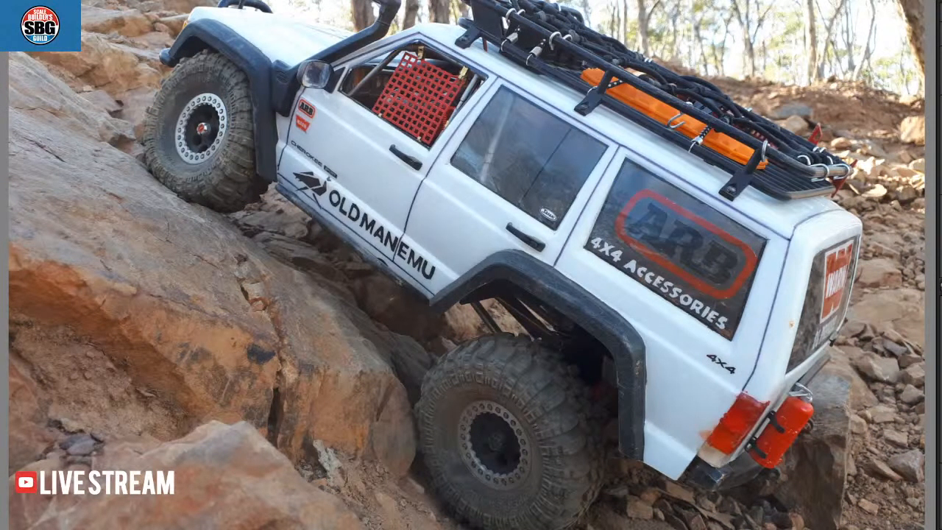
pyautogui.press('\\')
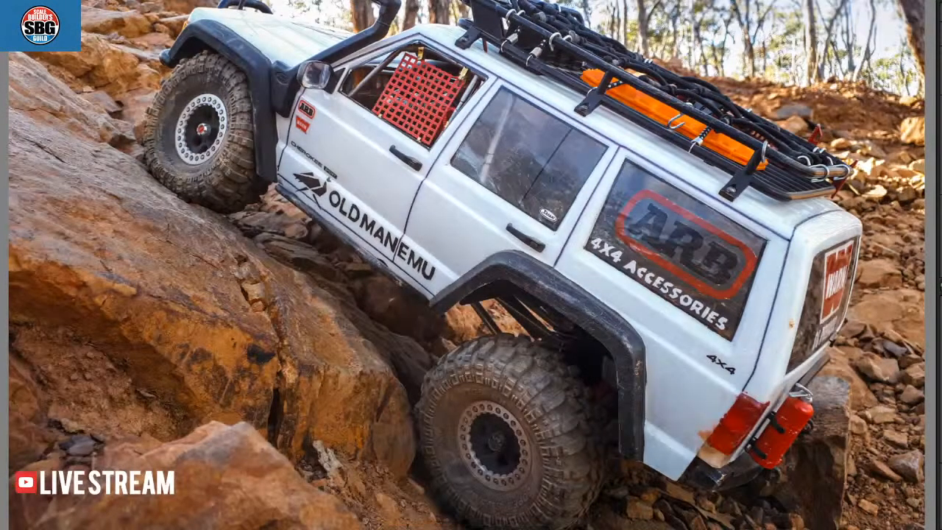
pyautogui.press('\\')
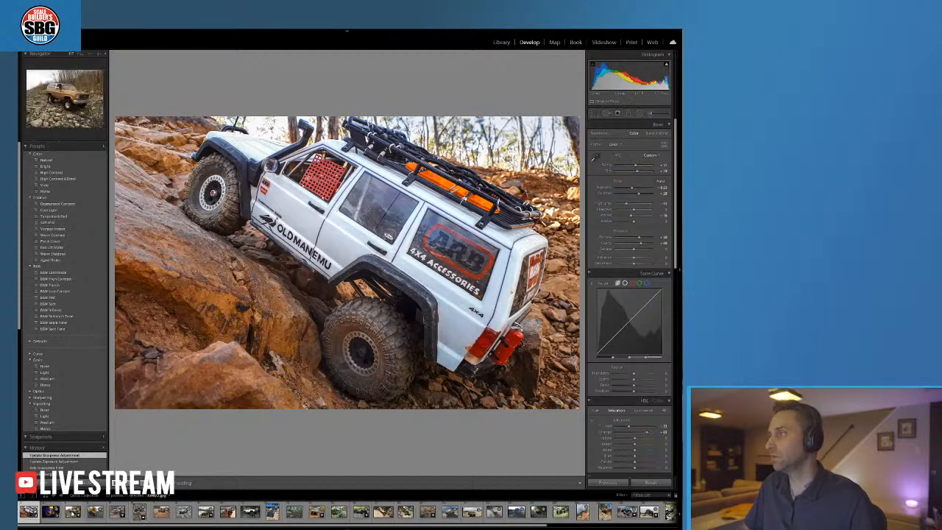
# Open the photo of the orange Blazer on the rocky slope and inspect its front wheel and door up close
pyautogui.click(74, 512)
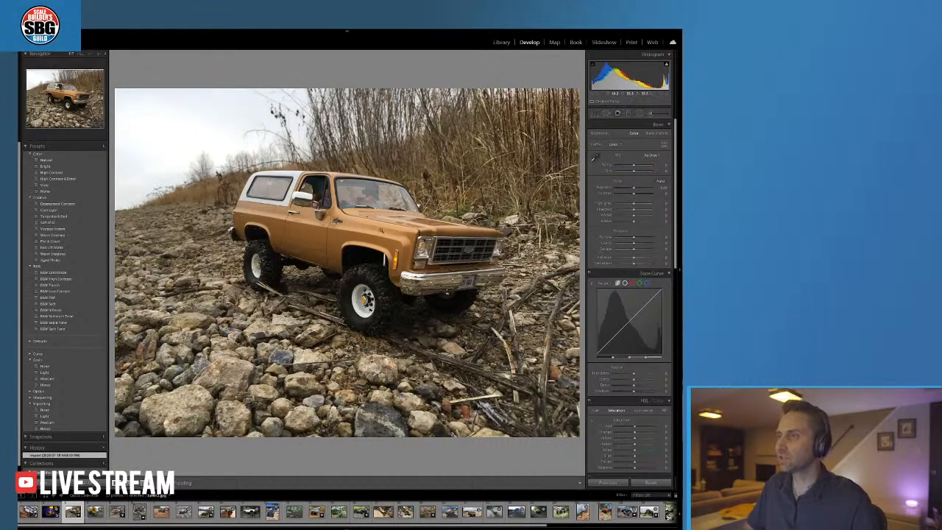
pyautogui.click(363, 309)
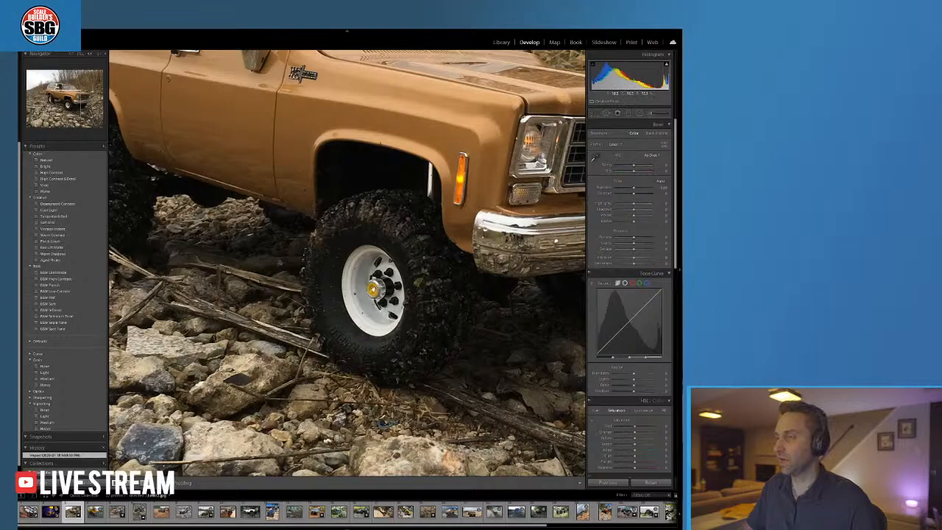
pyautogui.click(364, 313)
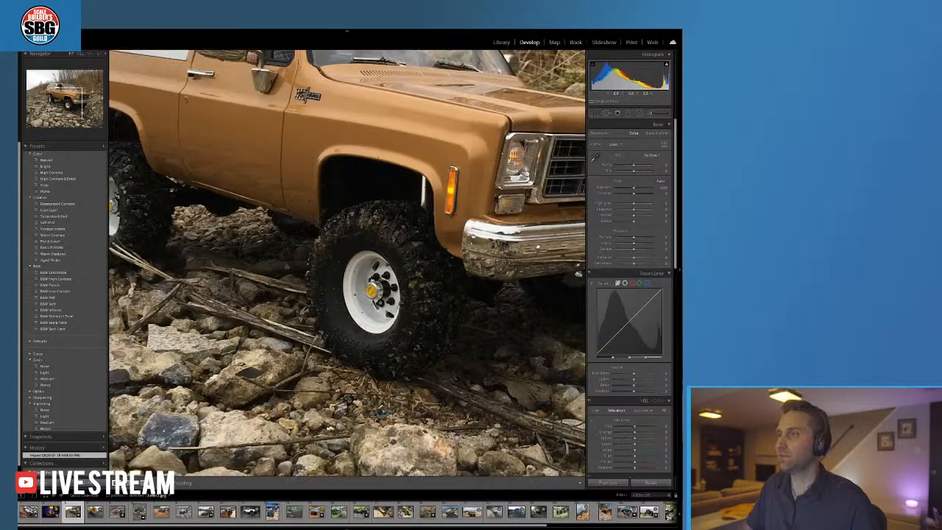
pyautogui.click(364, 313)
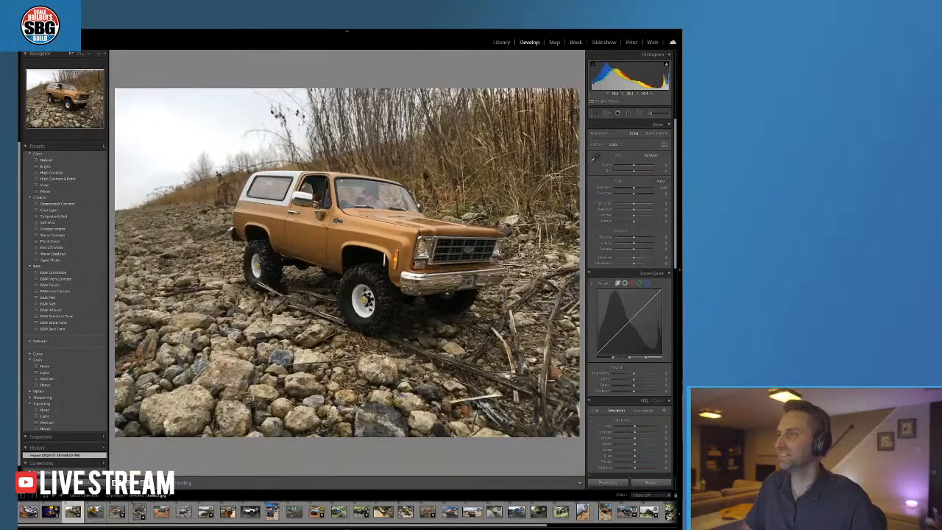
pyautogui.click(334, 236)
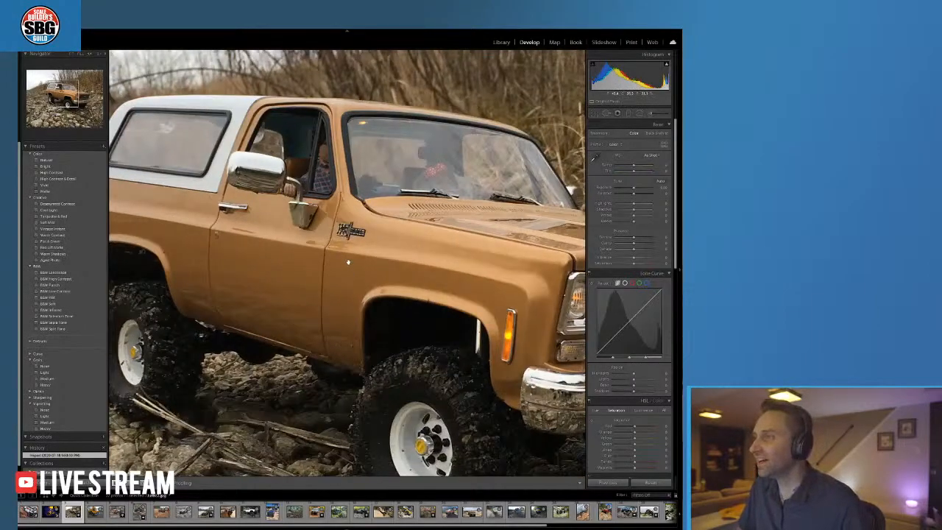
pyautogui.click(321, 236)
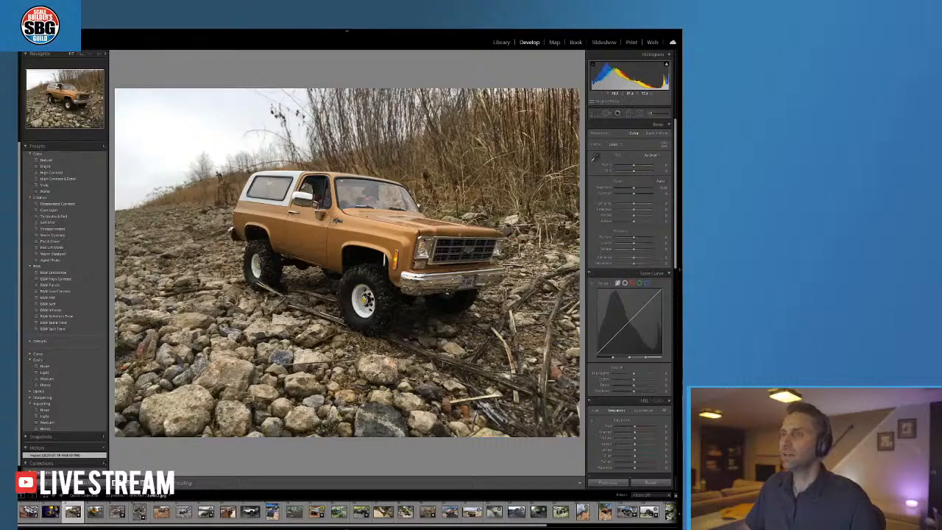
# Crop strips off the left, lower and upper edges of the Blazer photo to tighten the framing around the truck
pyautogui.click(594, 114)
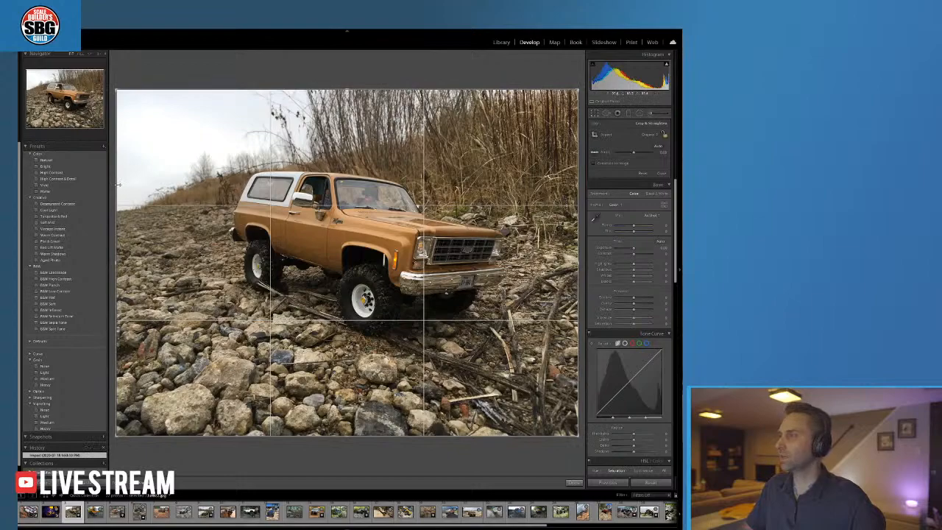
pyautogui.moveTo(118, 185); pyautogui.dragTo(142, 185)
pyautogui.moveTo(353, 436); pyautogui.dragTo(353, 402)
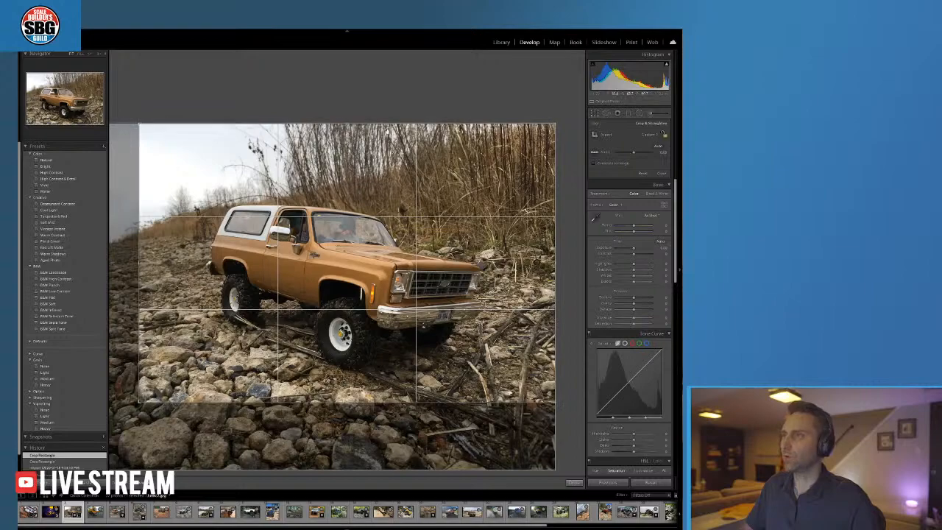
pyautogui.moveTo(340, 117); pyautogui.dragTo(346, 133)
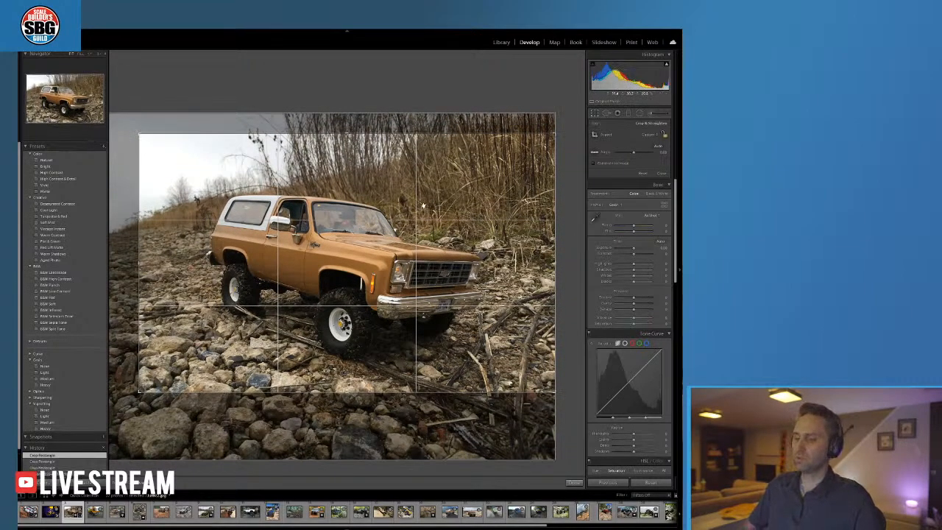
pyautogui.press('Return')
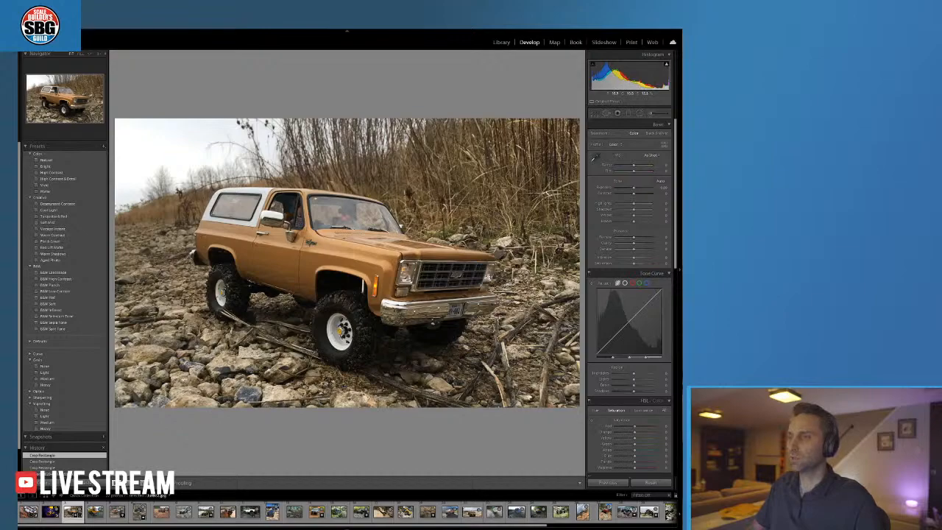
# Apply the Turquoise & Red creative preset over a cooler white balance, with the Shadows raised slightly
pyautogui.click(528, 279)
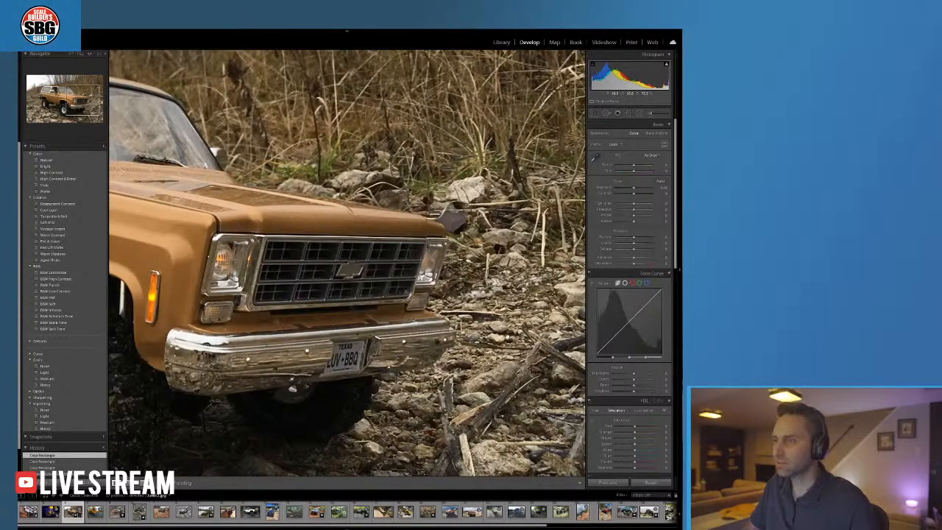
pyautogui.click(486, 293)
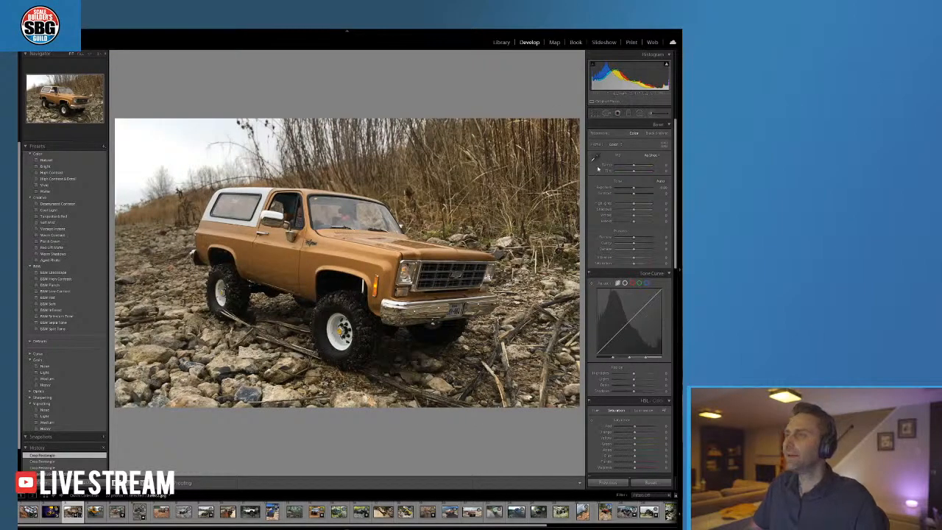
pyautogui.moveTo(637, 167); pyautogui.dragTo(633, 167)
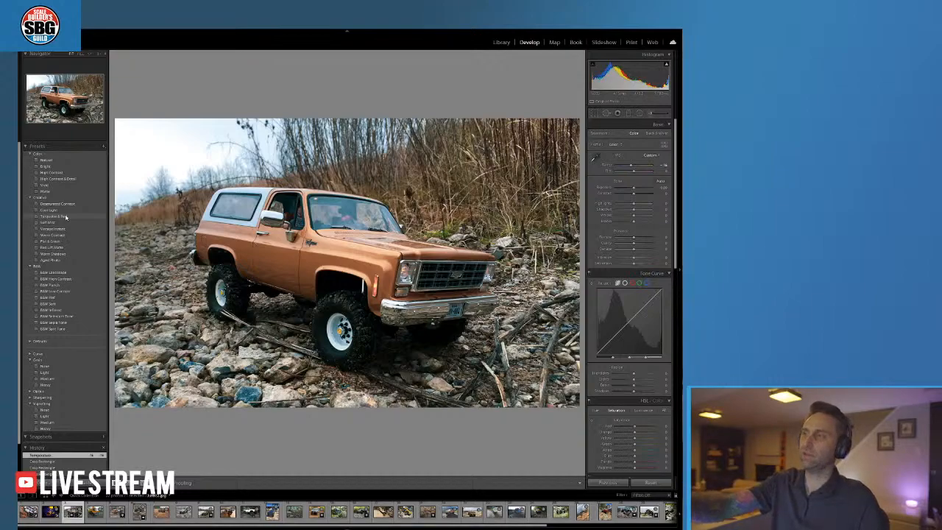
pyautogui.click(65, 217)
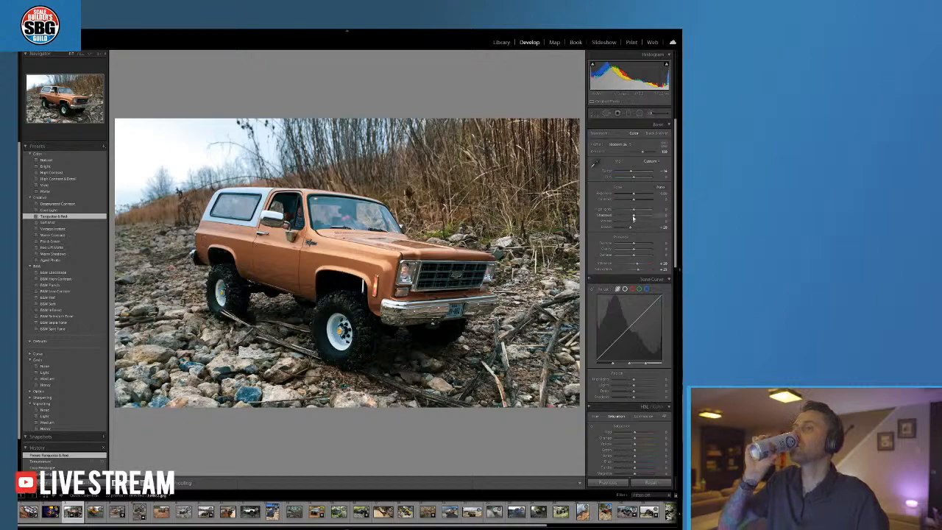
pyautogui.moveTo(634, 218); pyautogui.dragTo(638, 216)
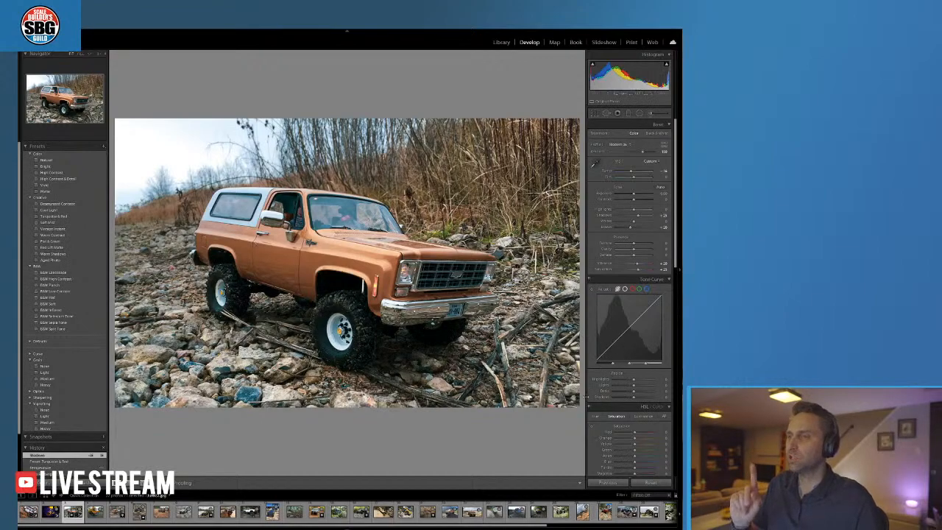
# Rotate the Blazer photo slightly counter-clockwise with the Transform Rotate adjustment, trying stronger and weaker tilts
pyautogui.scroll(-10, 601, 417)
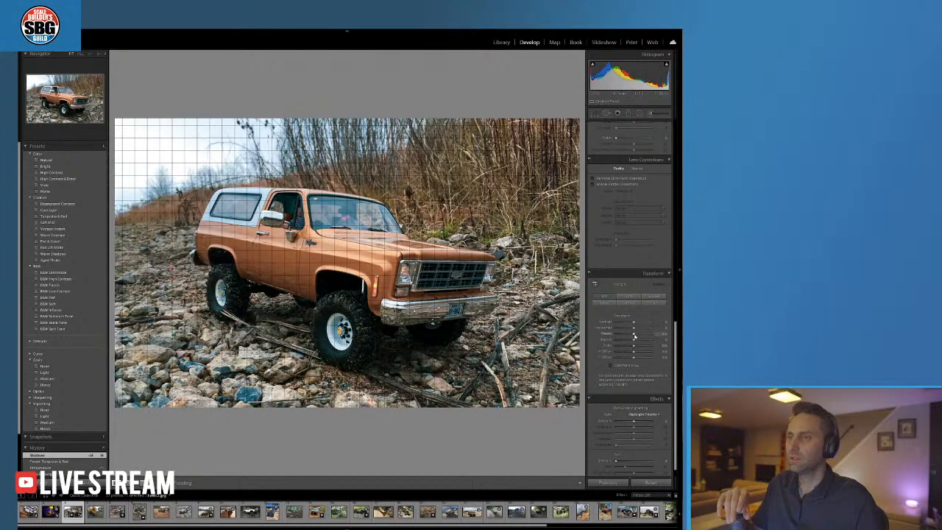
pyautogui.moveTo(634, 335); pyautogui.dragTo(627, 336)
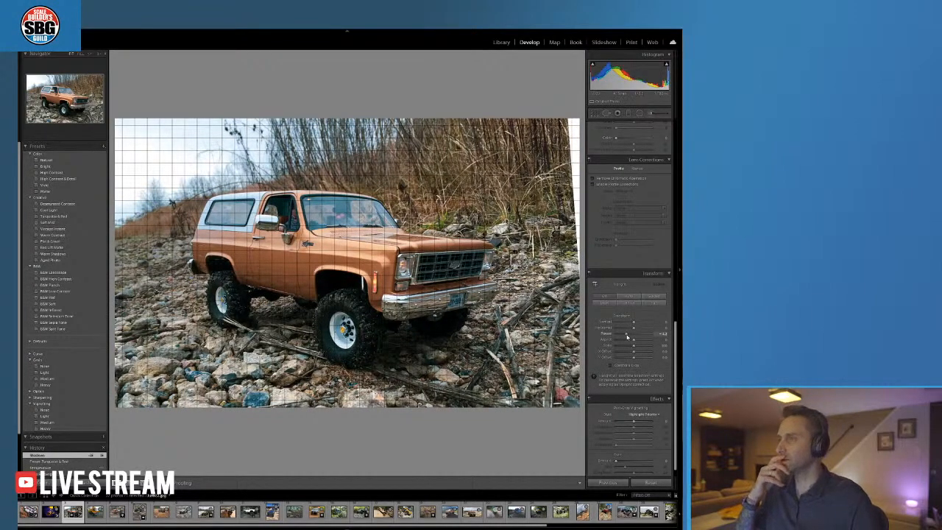
pyautogui.moveTo(627, 336); pyautogui.dragTo(631, 336)
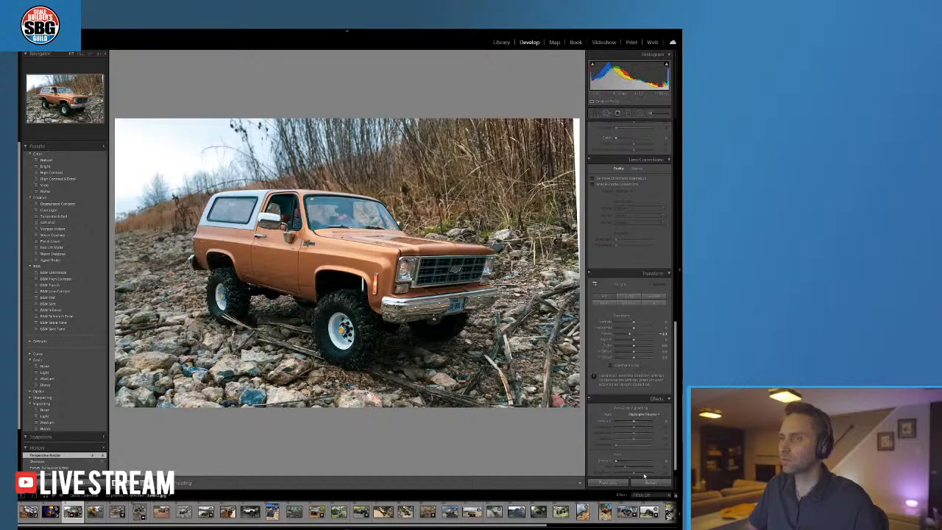
pyautogui.click(641, 339)
pyautogui.moveTo(632, 336)
pyautogui.mouseDown()
pyautogui.moveTo(632, 344)
pyautogui.moveTo(621, 334)
pyautogui.mouseUp()
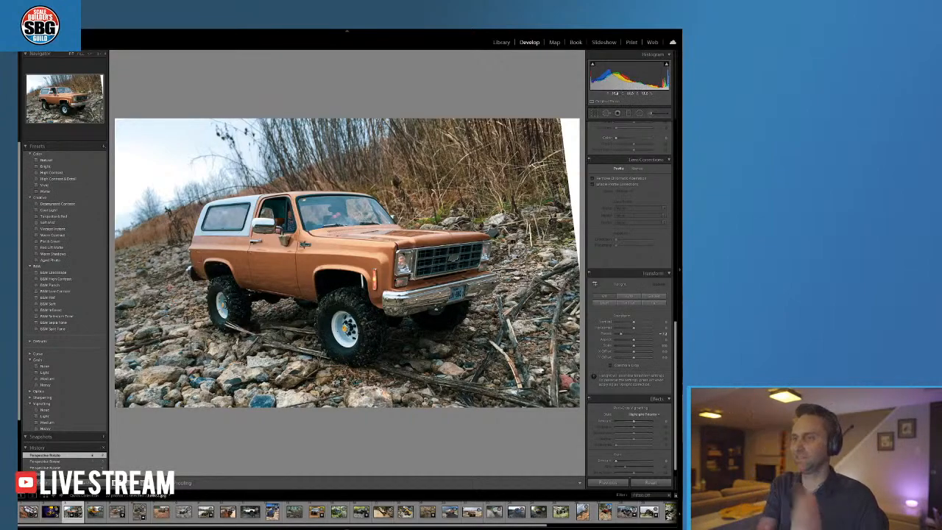
pyautogui.moveTo(622, 334)
pyautogui.mouseDown()
pyautogui.moveTo(647, 335)
pyautogui.moveTo(630, 334)
pyautogui.mouseUp()
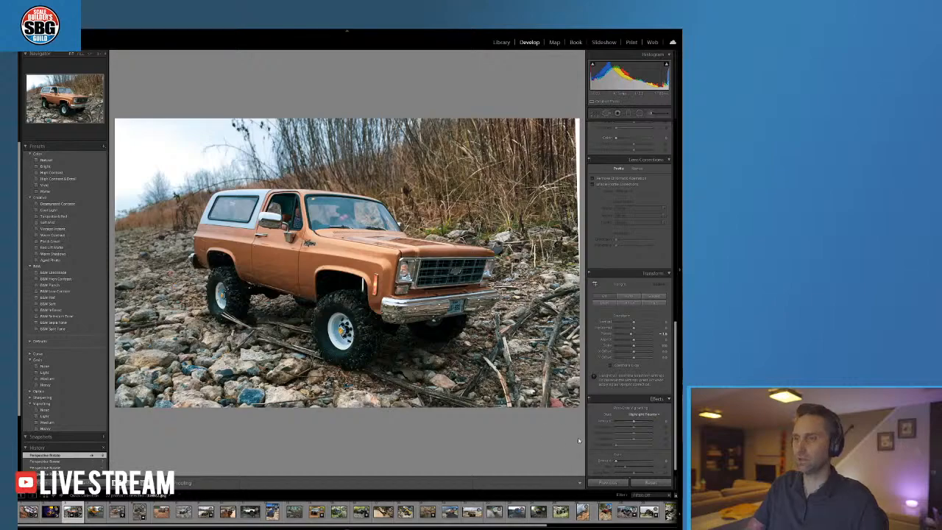
# Brighten the photo by raising Whites and Exposure, and boost the saturation of the oranges in HSL
pyautogui.scroll(10, 607, 273)
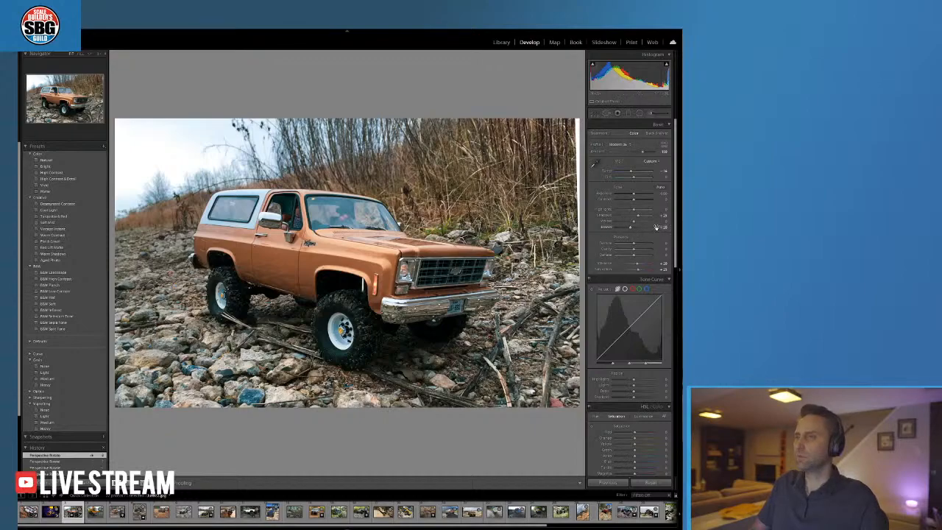
pyautogui.moveTo(633, 222); pyautogui.dragTo(636, 196)
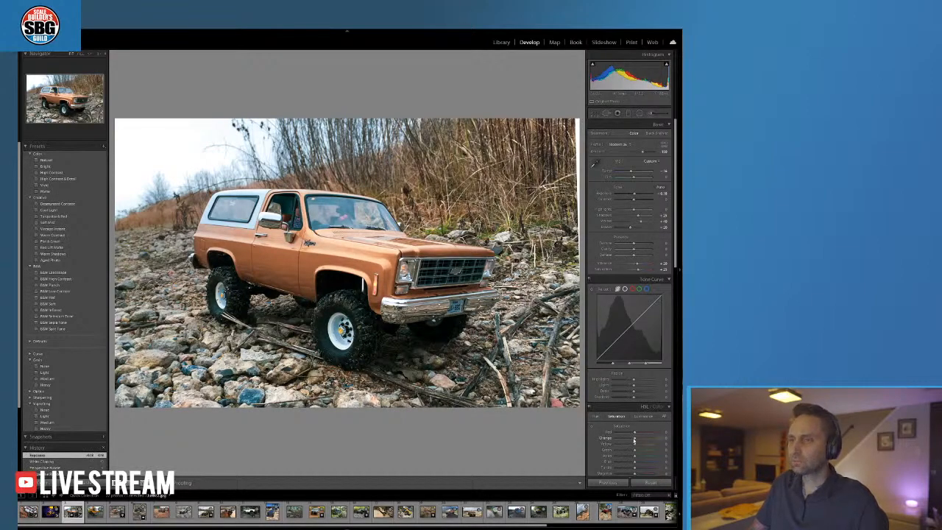
pyautogui.moveTo(634, 437); pyautogui.dragTo(647, 440)
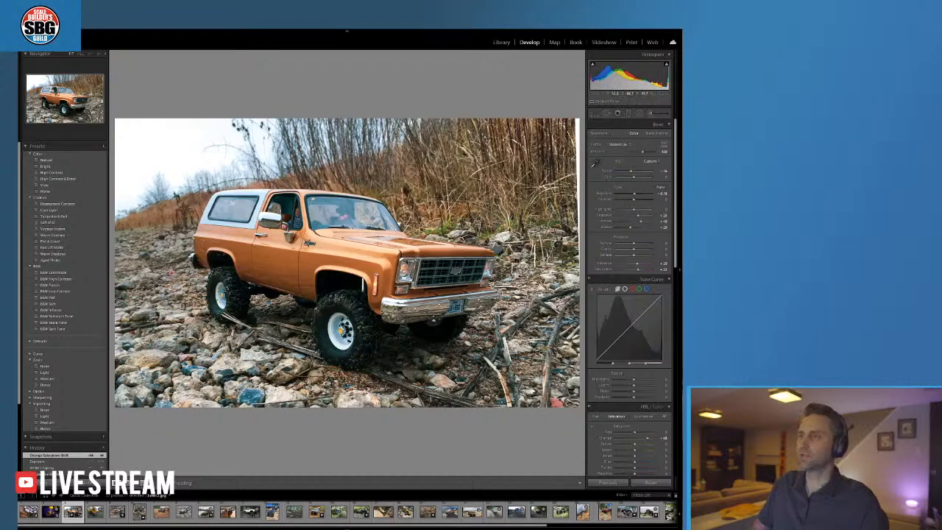
# Raise Texture and Clarity moderately, checking the detail on the truck's grille, windshield, door and wheels up close
pyautogui.click(410, 271)
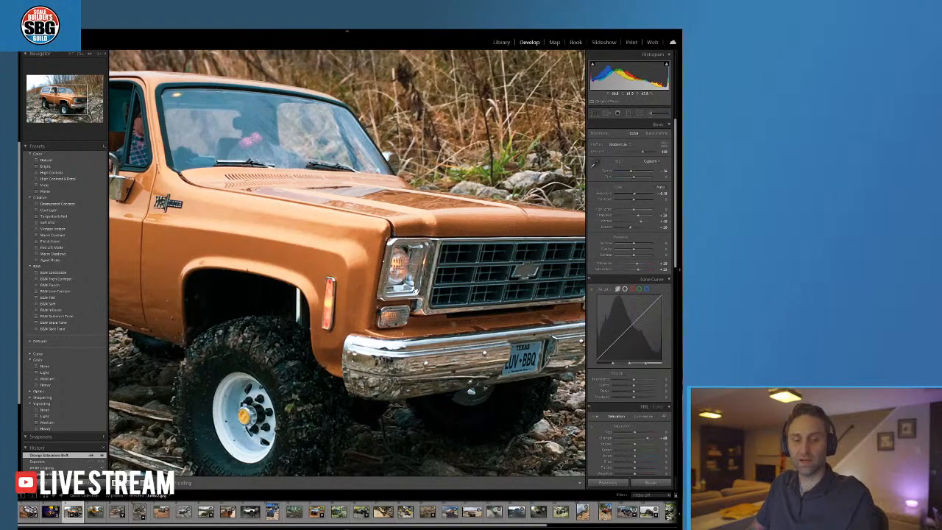
pyautogui.click(382, 267)
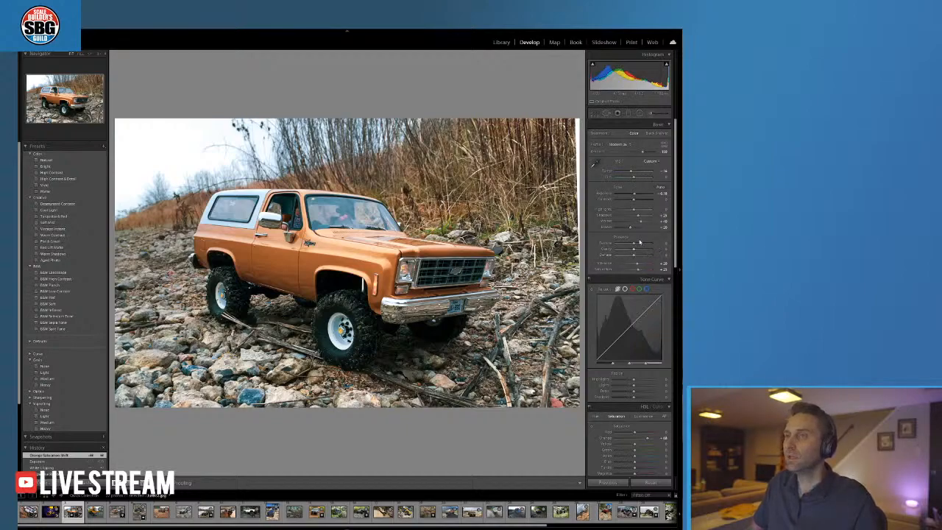
pyautogui.moveTo(640, 241); pyautogui.dragTo(641, 245)
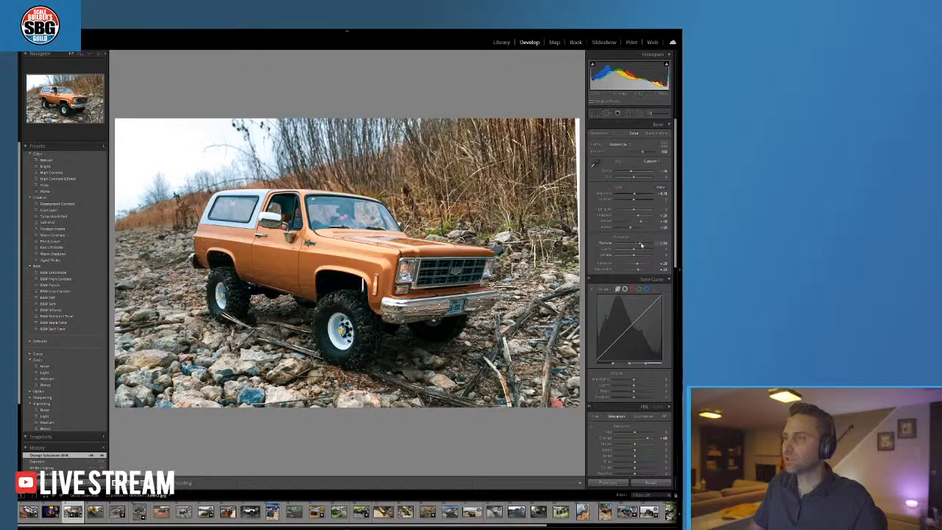
pyautogui.moveTo(641, 245); pyautogui.dragTo(639, 251)
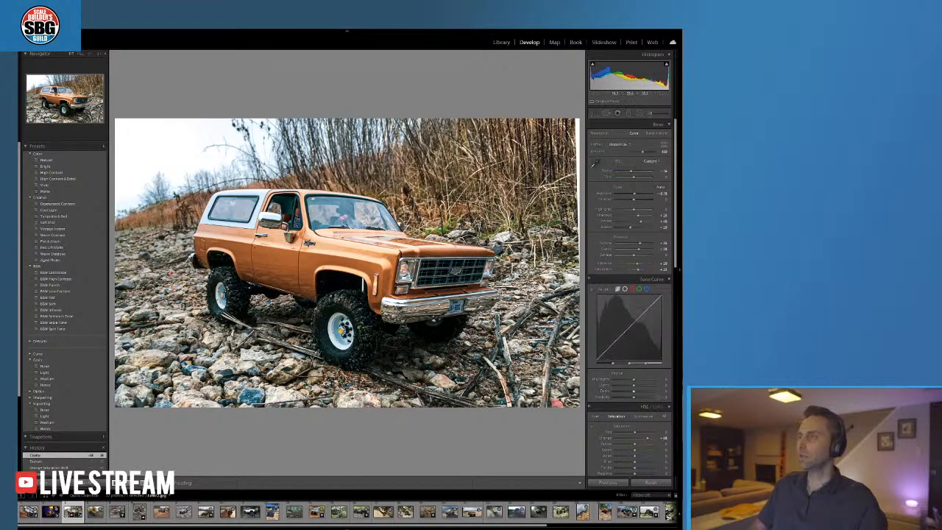
pyautogui.click(345, 223)
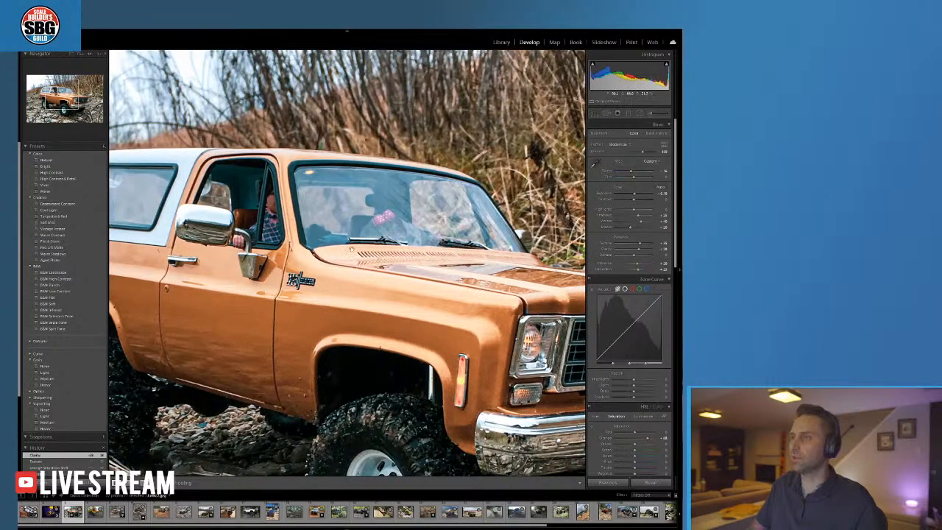
pyautogui.click(364, 254)
pyautogui.click(315, 247)
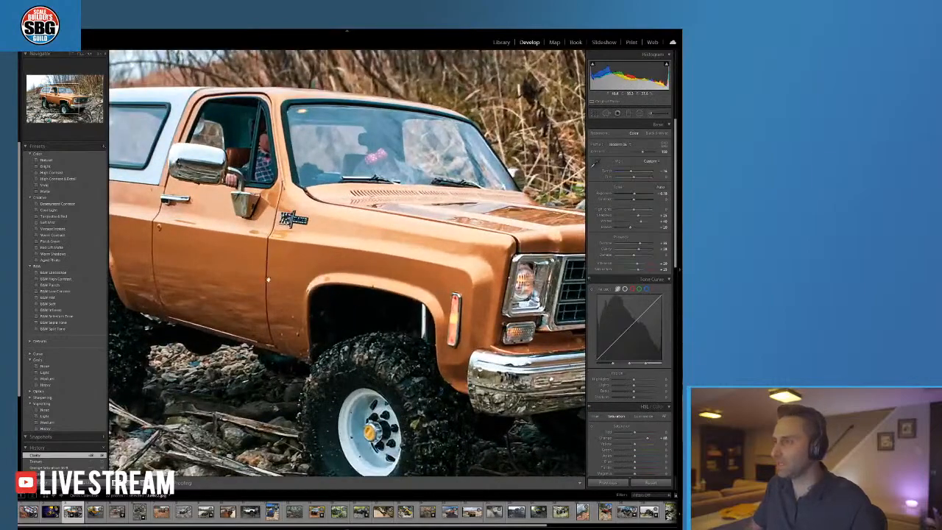
pyautogui.click(325, 210)
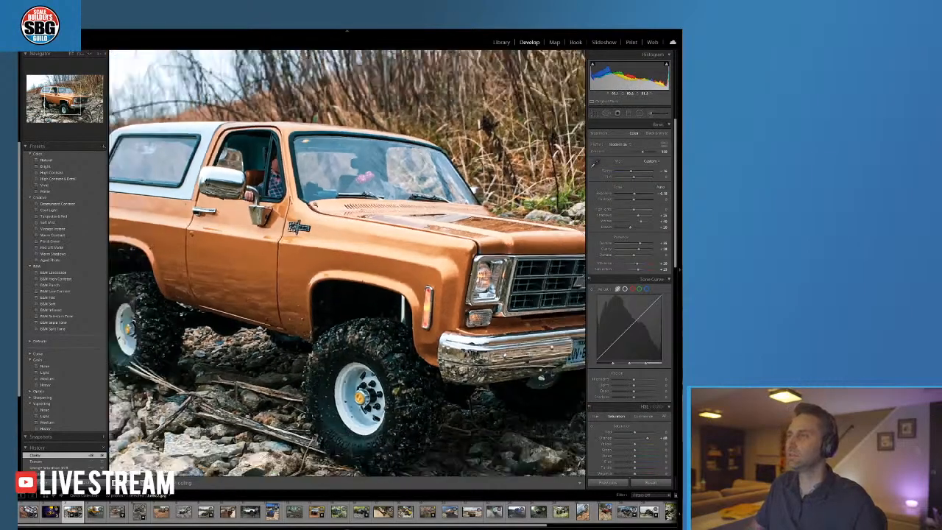
pyautogui.click(266, 272)
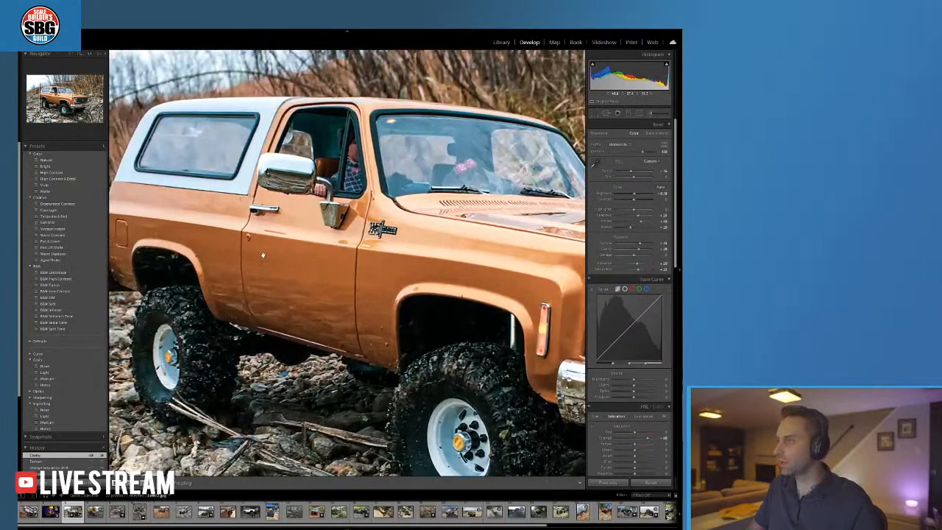
pyautogui.click(259, 249)
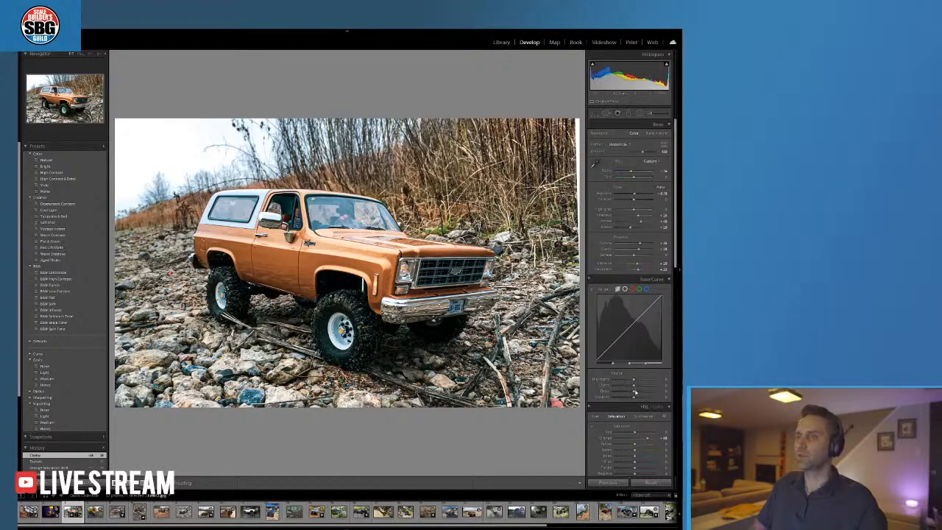
# Increase the saturation of the yellows in HSL for the Blazer photo
pyautogui.doubleClick(636, 444)
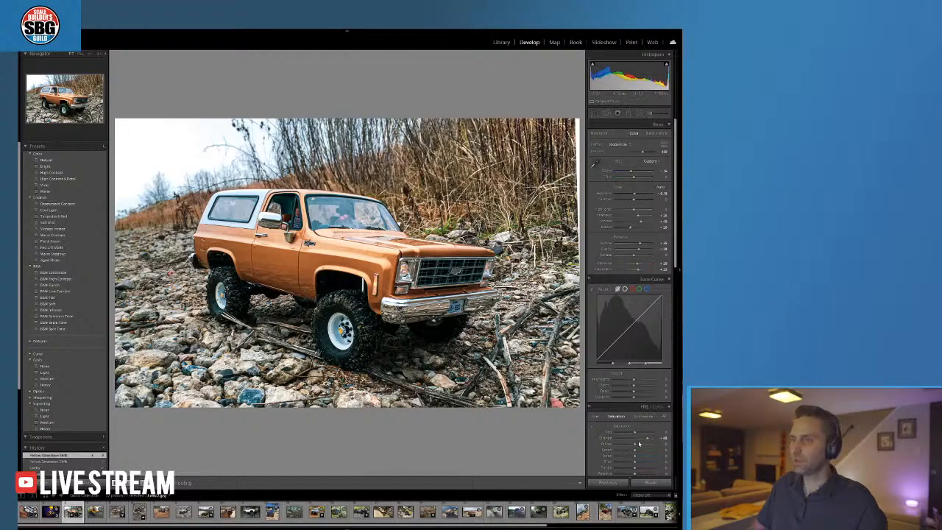
pyautogui.moveTo(639, 443); pyautogui.dragTo(645, 446)
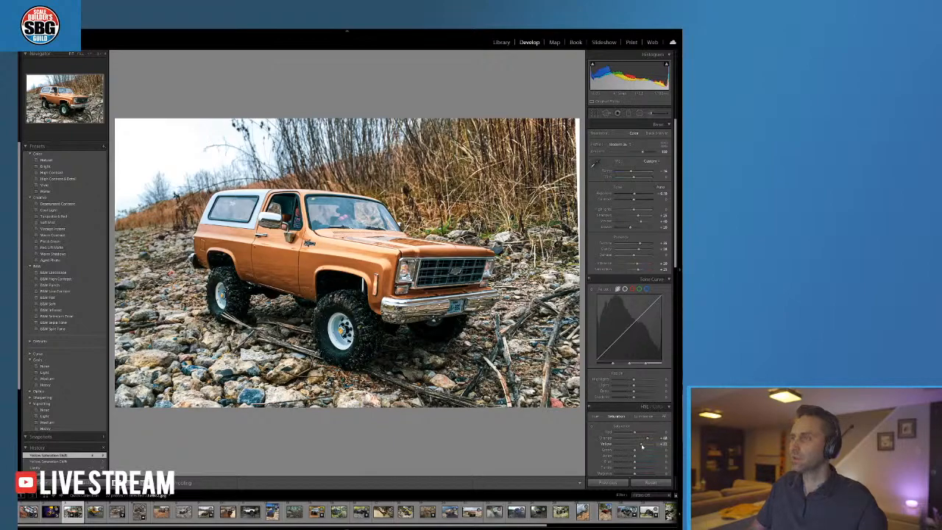
pyautogui.moveTo(641, 446); pyautogui.dragTo(642, 446)
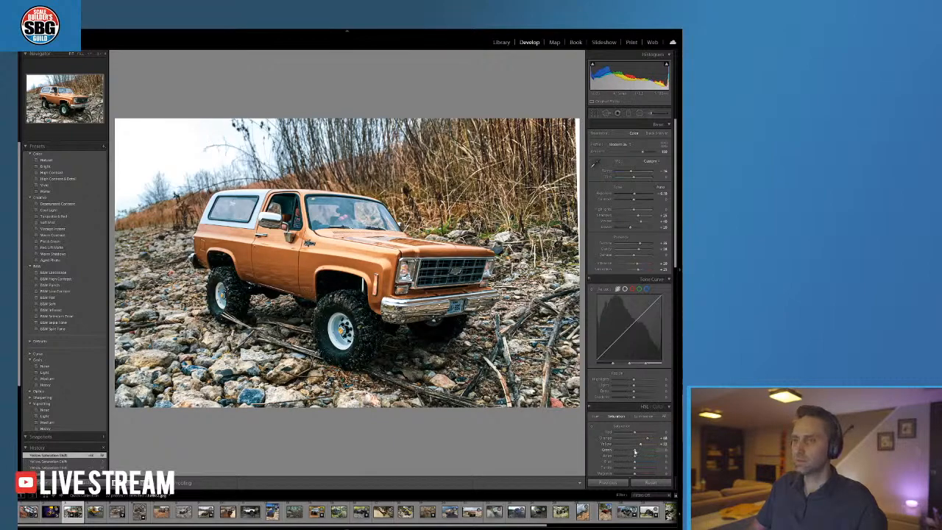
# Increase the HSL saturation of the greens and blues in the Blazer photo, and darken the yellows with a lower Luminance
pyautogui.moveTo(641, 452); pyautogui.dragTo(640, 451)
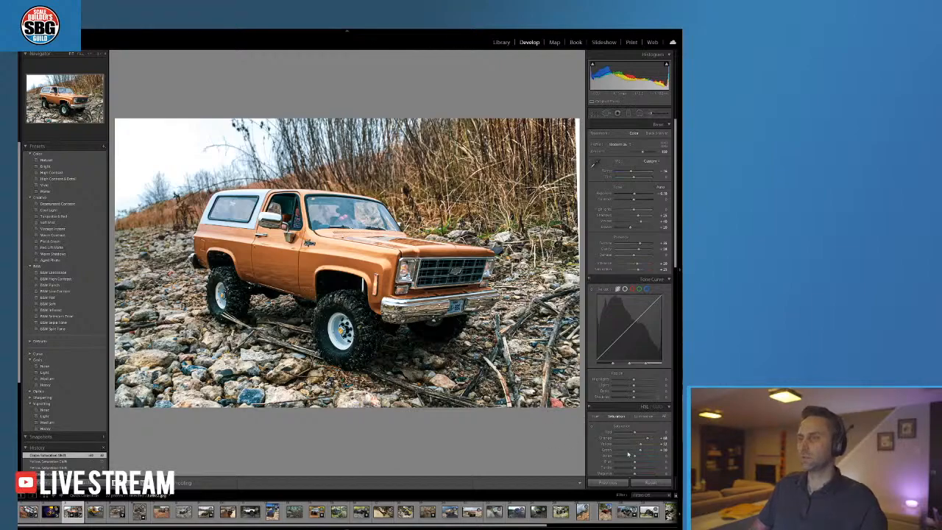
pyautogui.moveTo(635, 464); pyautogui.dragTo(642, 463)
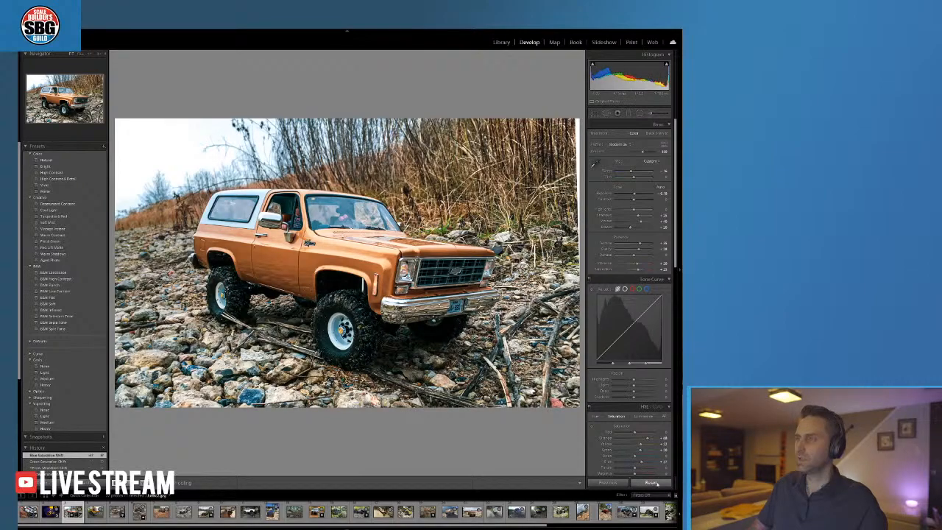
pyautogui.click(643, 417)
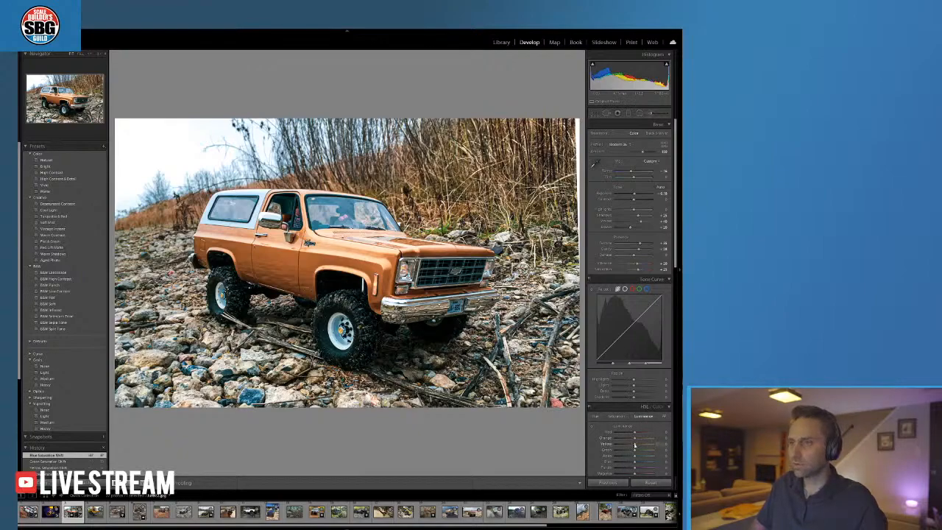
pyautogui.moveTo(634, 445); pyautogui.dragTo(626, 445)
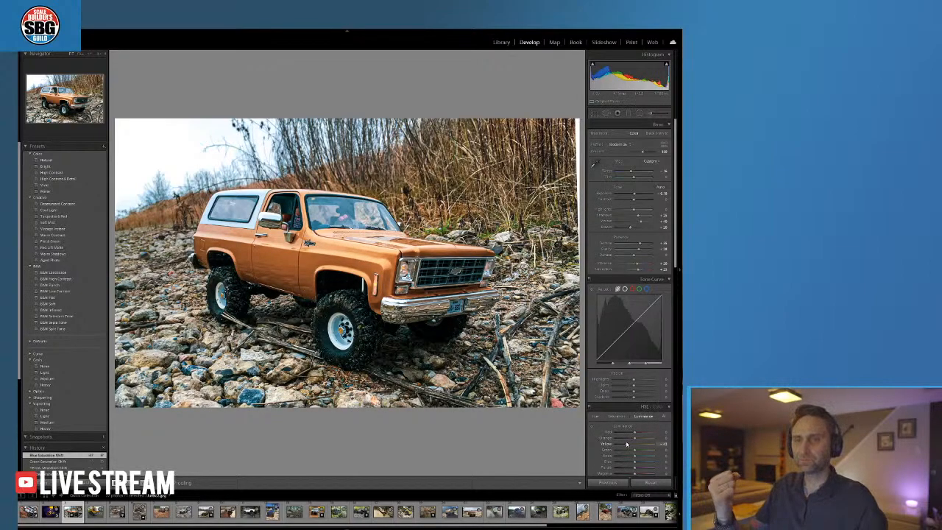
pyautogui.moveTo(627, 445); pyautogui.dragTo(627, 445)
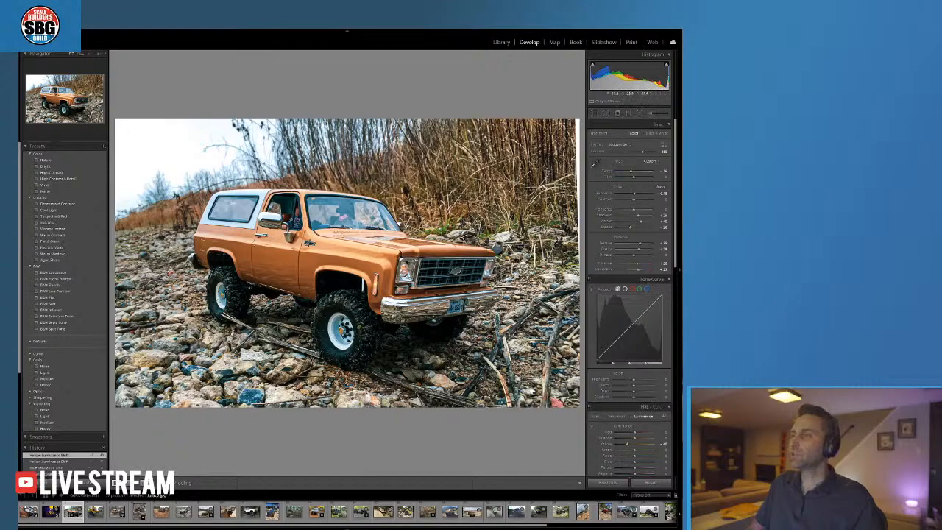
# Paint an adjustment brush inside the Blazer's open side window and lower its Exposure to darken the cab interior
pyautogui.click(309, 208)
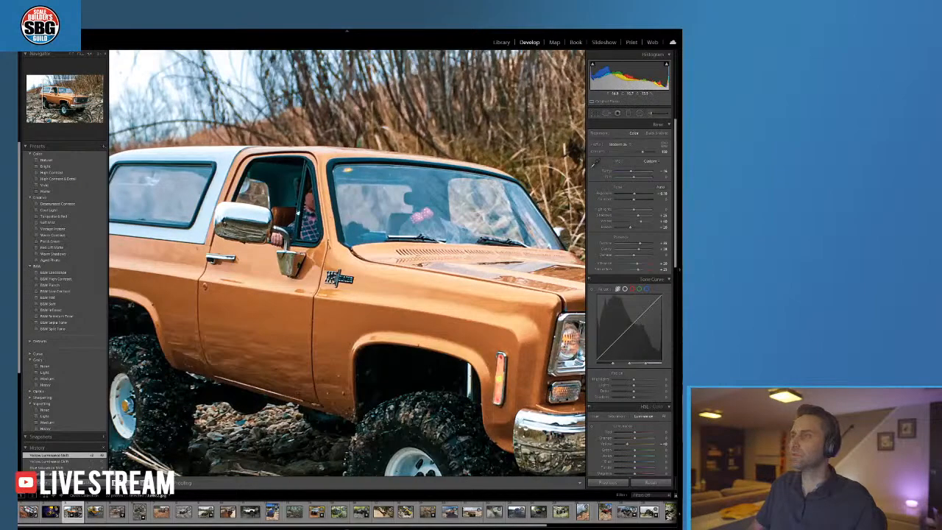
pyautogui.click(650, 113)
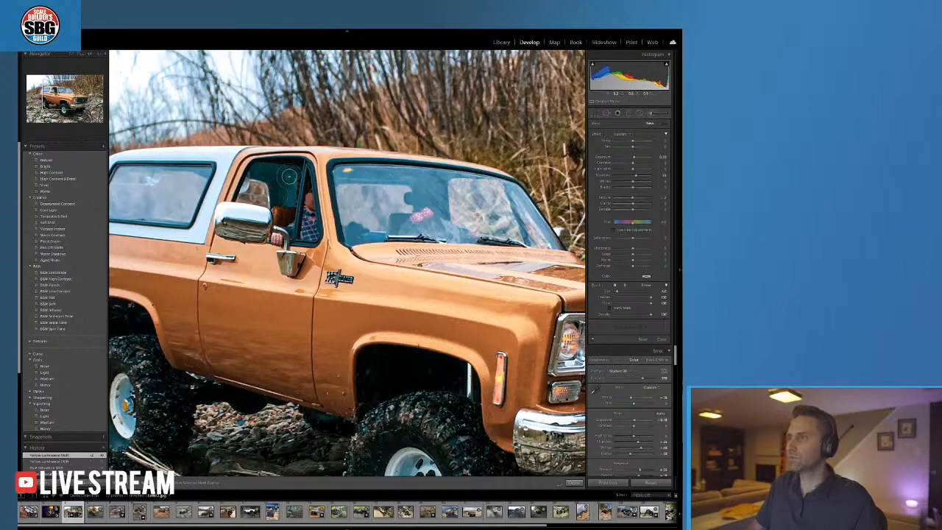
pyautogui.click(289, 186)
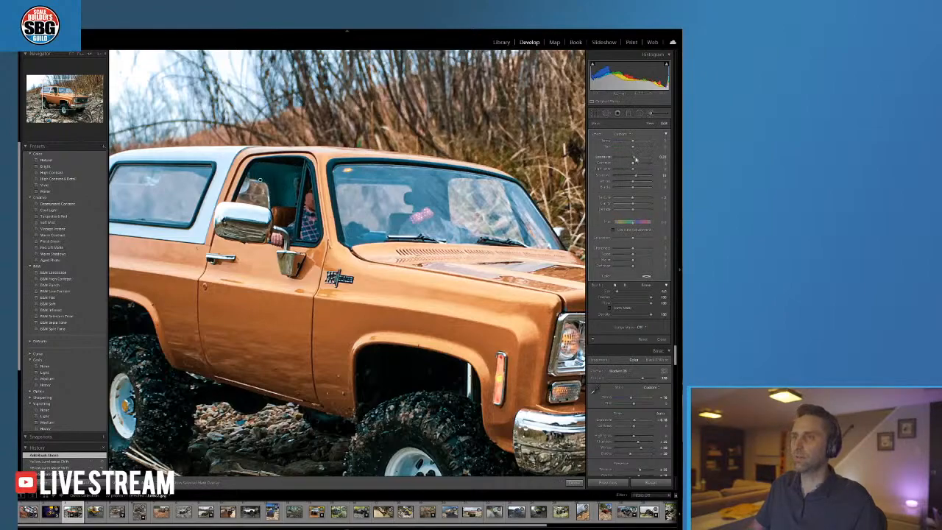
pyautogui.moveTo(634, 158); pyautogui.dragTo(631, 158)
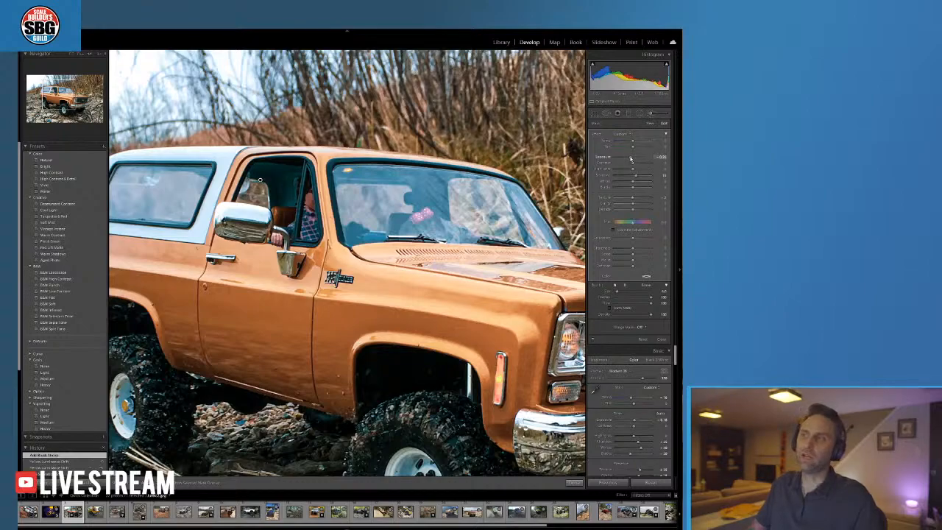
pyautogui.moveTo(631, 159); pyautogui.dragTo(628, 159)
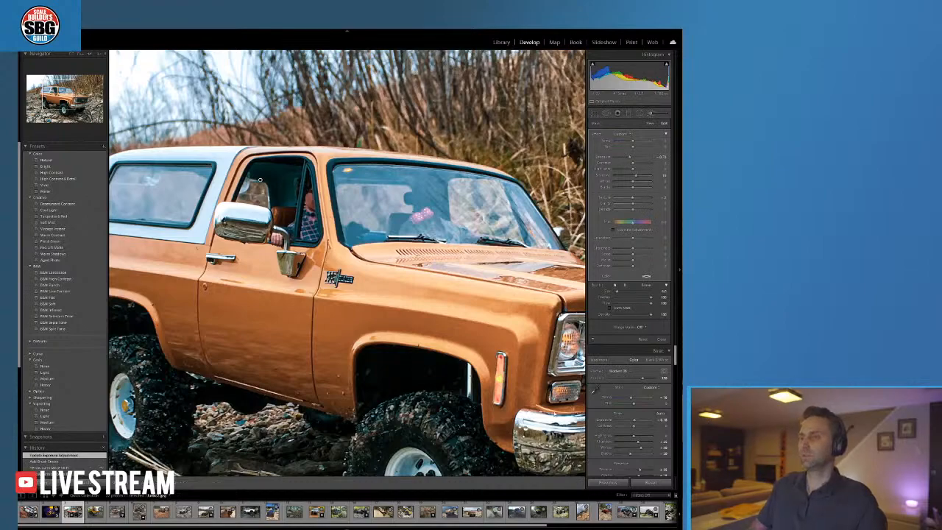
pyautogui.press('k')
pyautogui.click(410, 403)
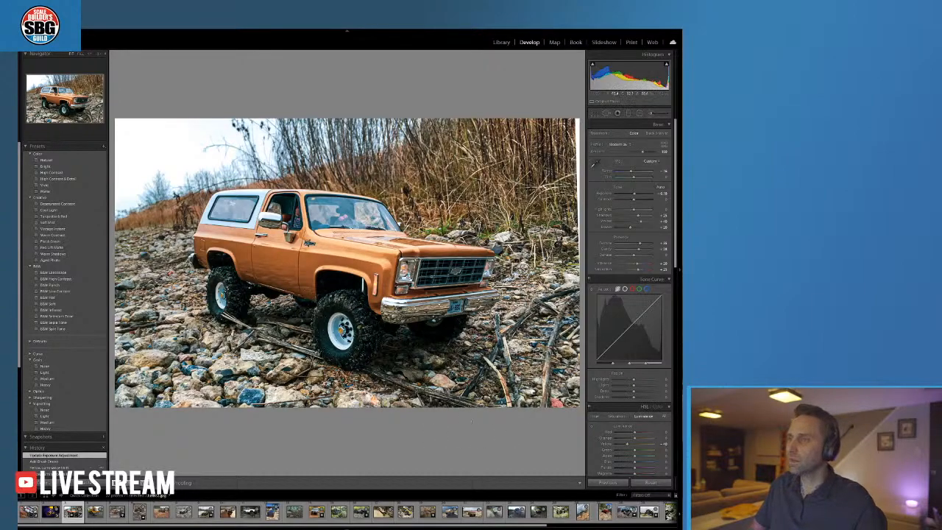
# Inspect the Blazer's front grille and bumper up close, and compare the edited photo with the unedited version at full screen
pyautogui.press('z')
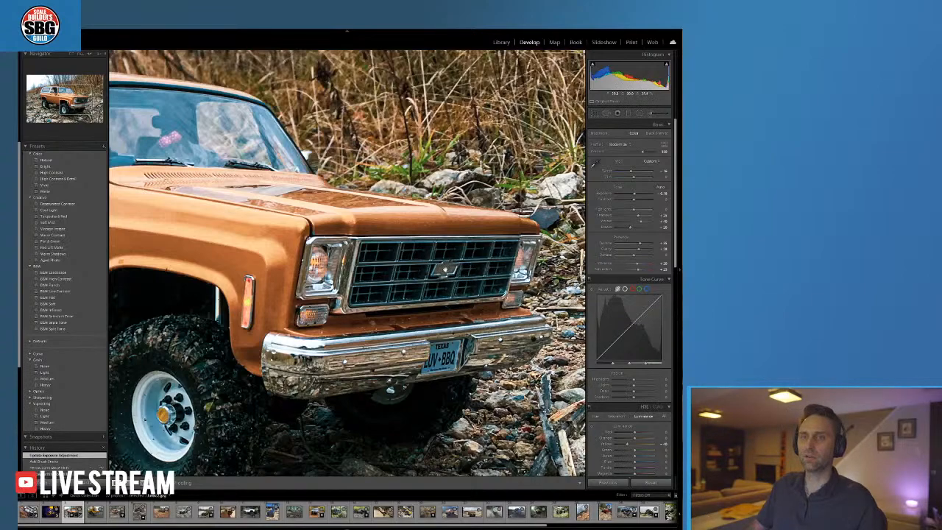
pyautogui.click(438, 268)
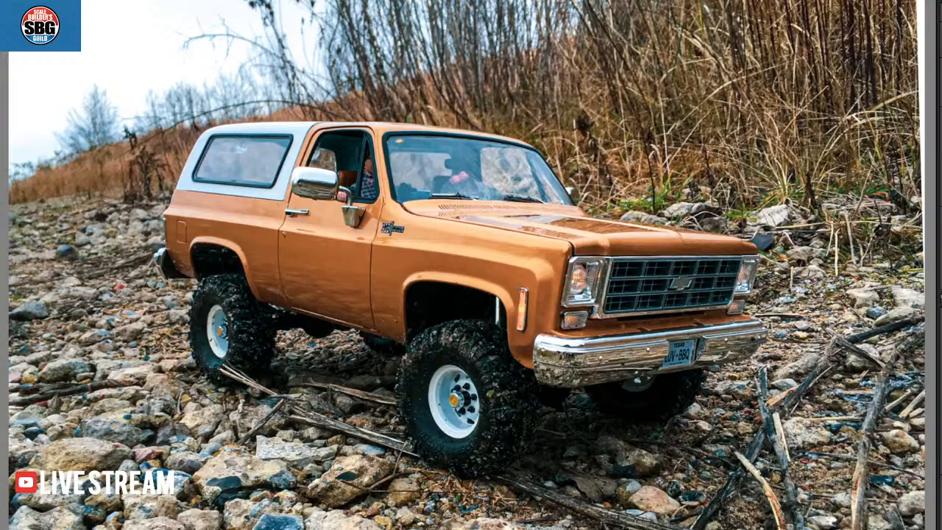
pyautogui.press('Right')
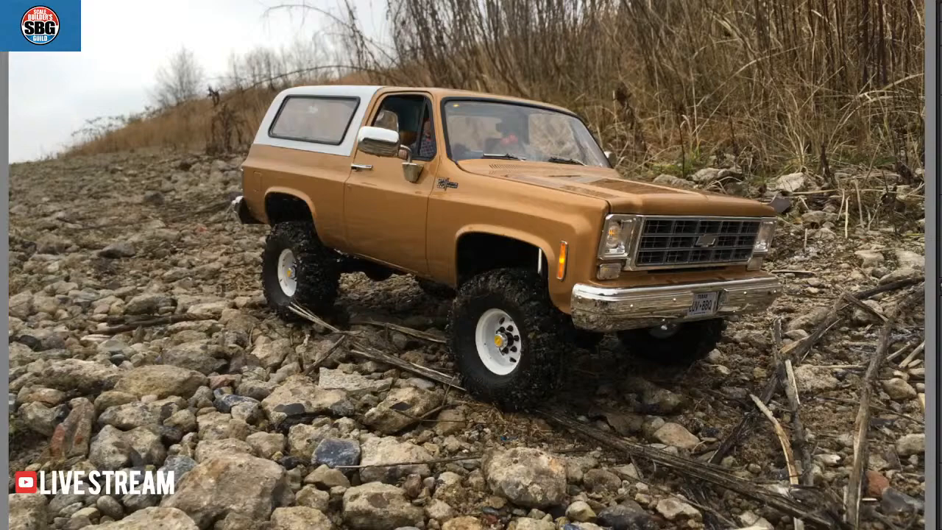
pyautogui.press('Right')
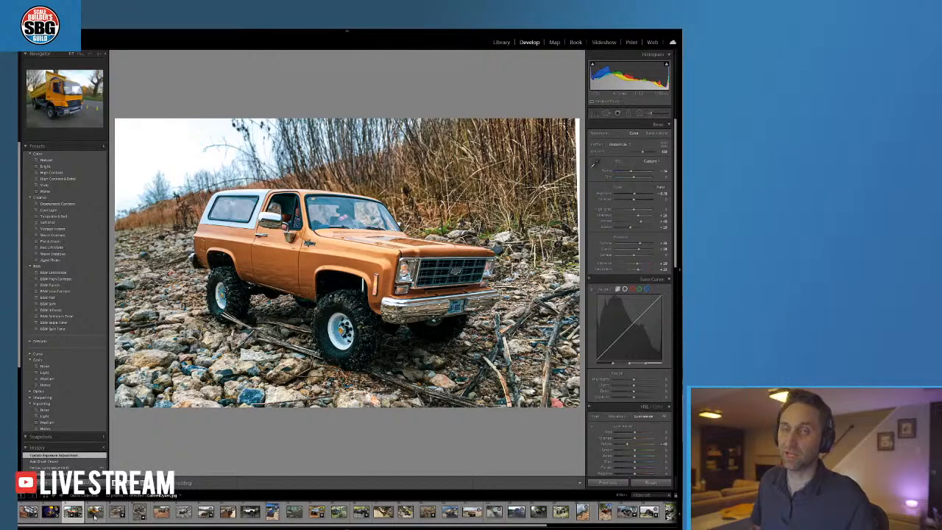
# Open the orange Mercedes tipper truck photo for editing and check its grille and number plate up close
pyautogui.click(94, 514)
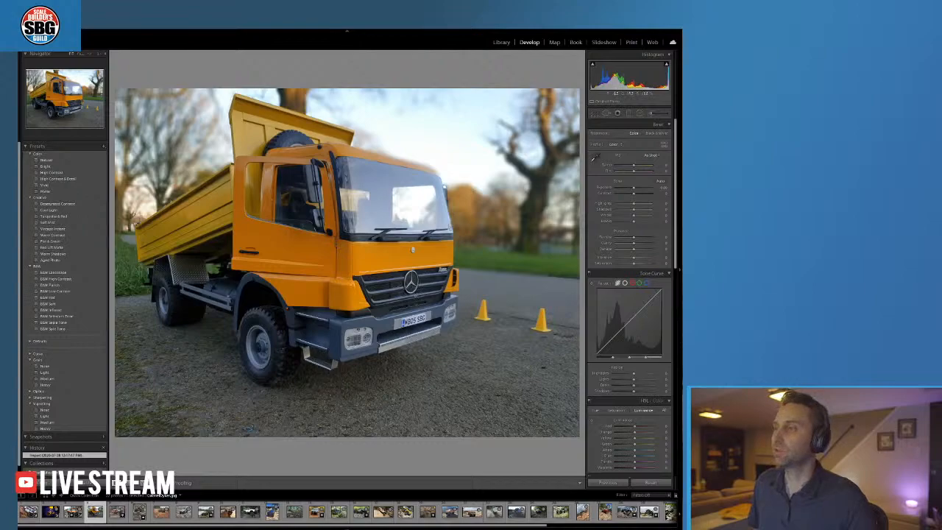
pyautogui.click(411, 283)
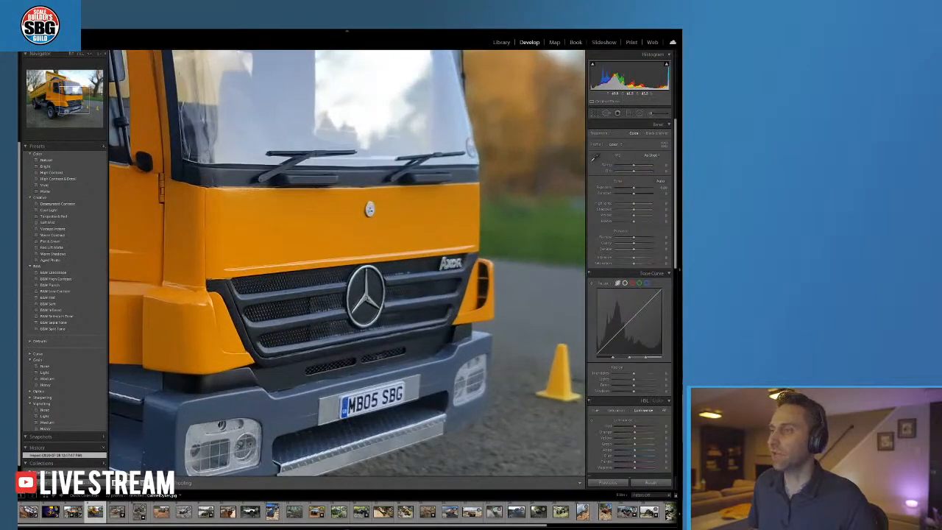
pyautogui.click(392, 255)
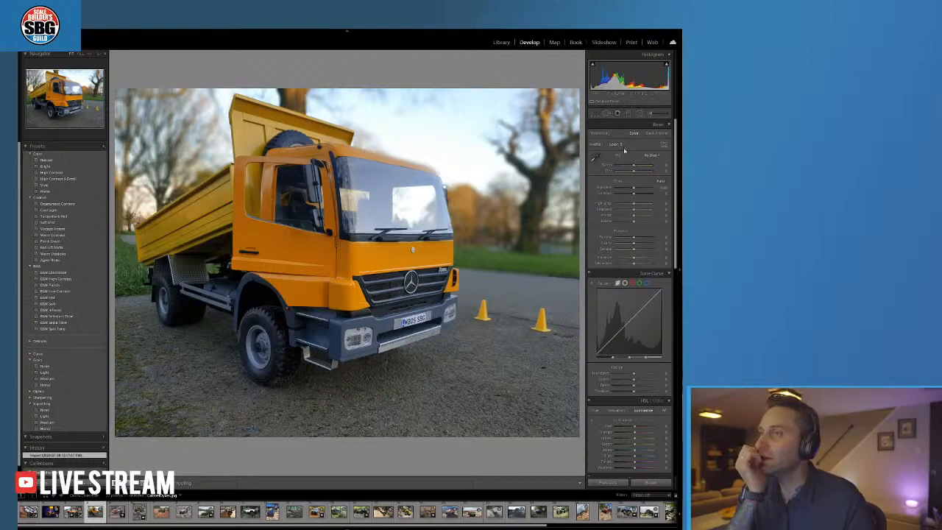
# Cool the tipper photo's white balance and raise Texture and Clarity, checking the windshield and blurred roof edge up close
pyautogui.moveTo(636, 167); pyautogui.dragTo(630, 166)
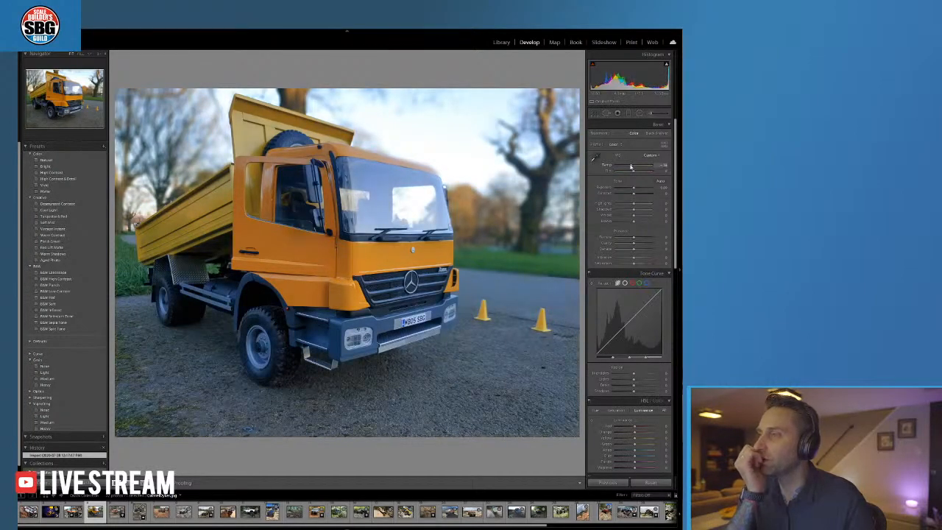
pyautogui.moveTo(633, 238); pyautogui.dragTo(646, 238)
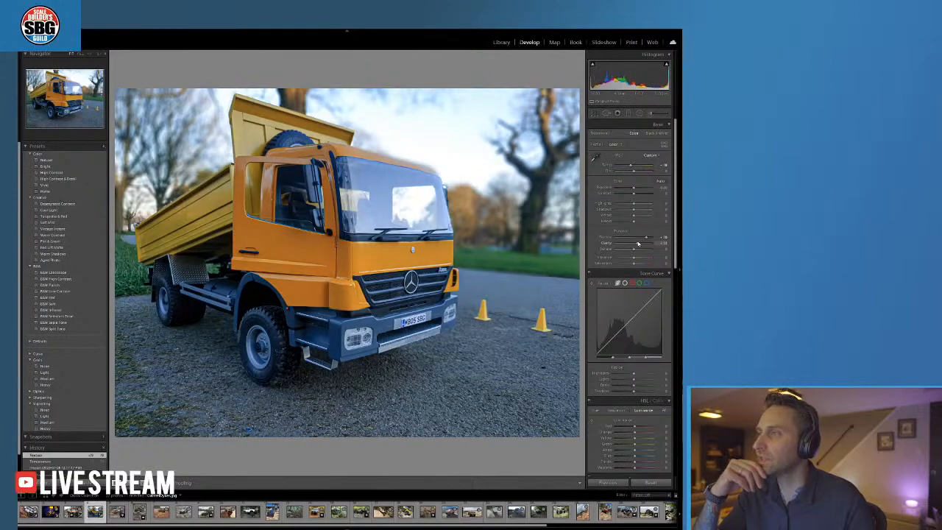
pyautogui.click(638, 243)
pyautogui.click(388, 157)
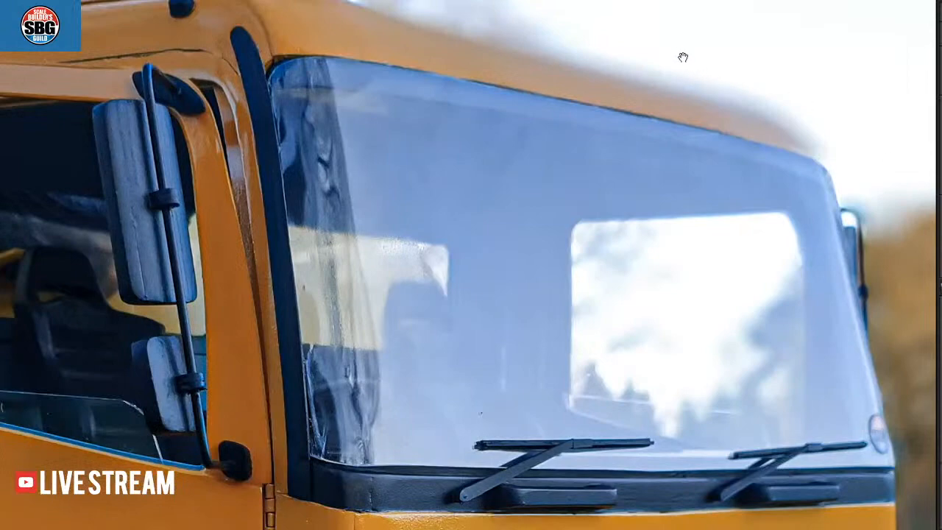
pyautogui.moveTo(683, 57); pyautogui.dragTo(652, 187)
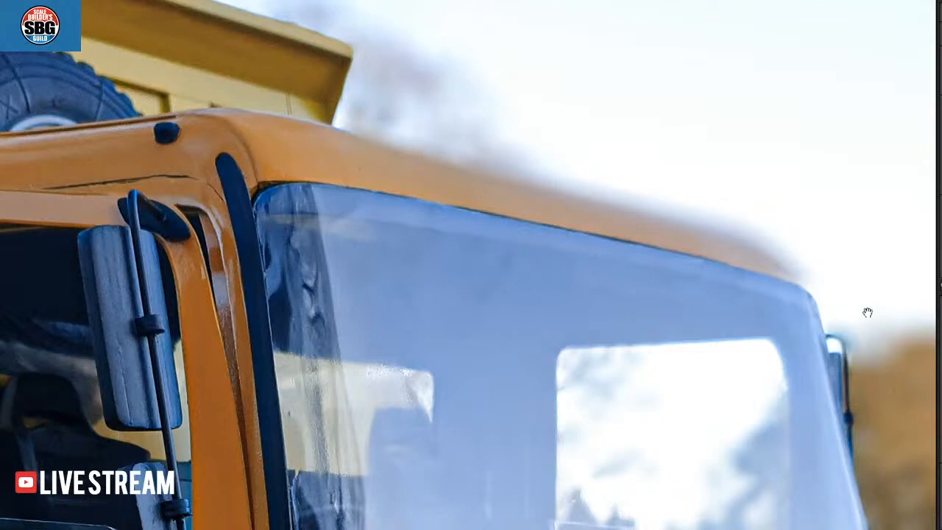
pyautogui.click(677, 246)
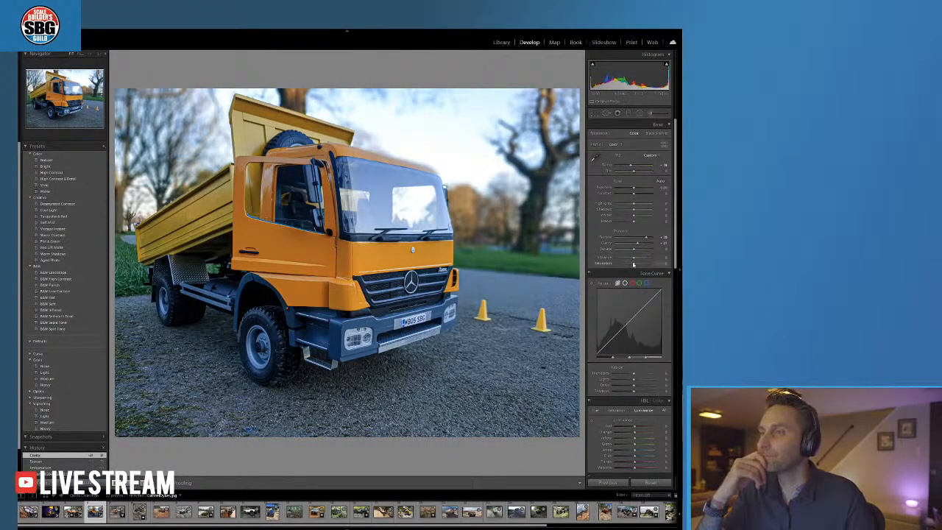
pyautogui.moveTo(633, 265); pyautogui.dragTo(632, 265)
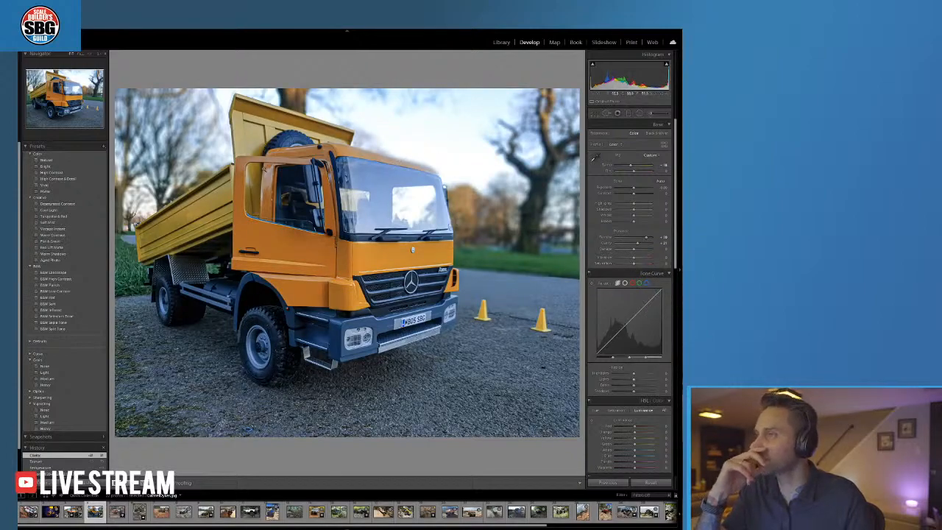
pyautogui.click(651, 114)
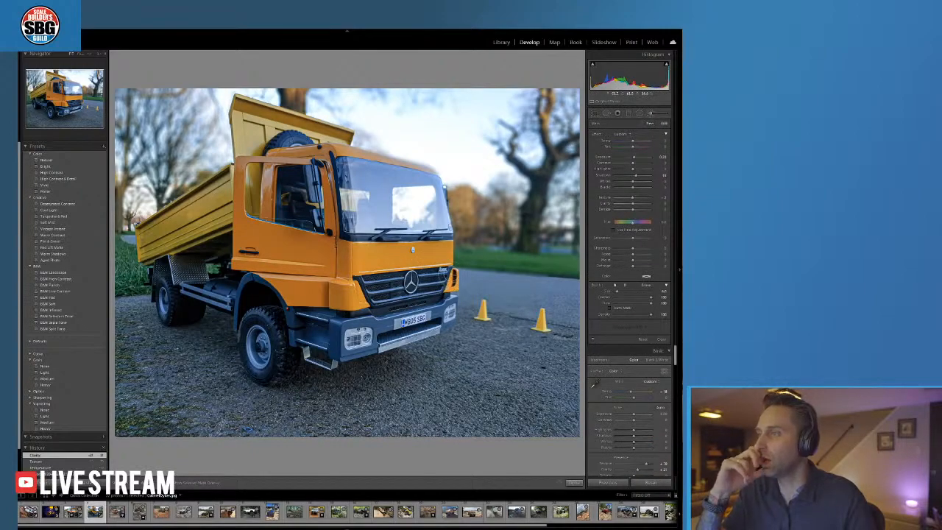
pyautogui.click(446, 288)
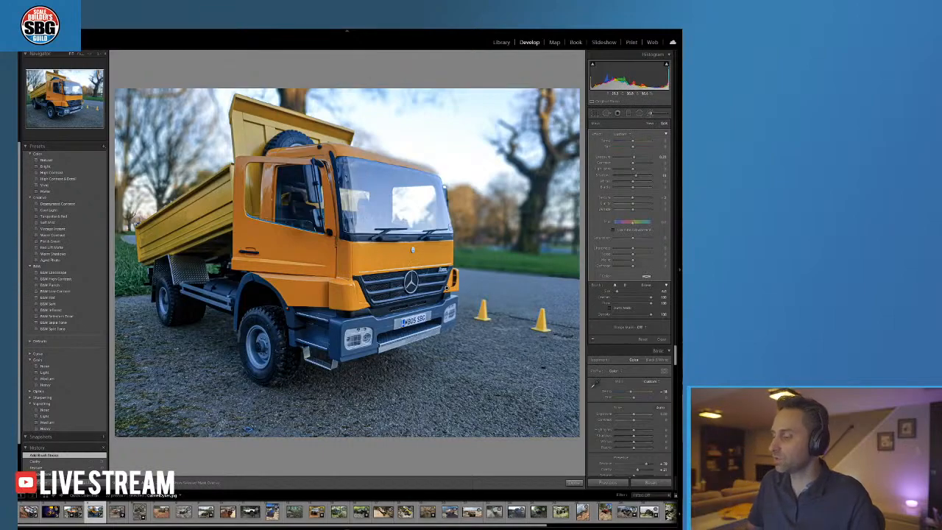
pyautogui.hotkey('ctrl', 'z')
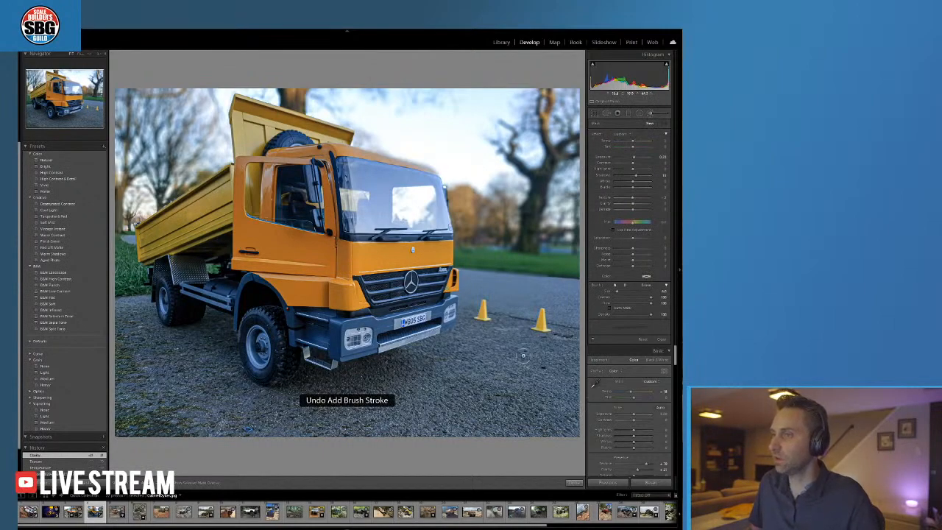
# Set the HSL saturation of every colour except orange and yellow to -100, and boost the oranges and yellows
pyautogui.scroll(-6, 617, 420)
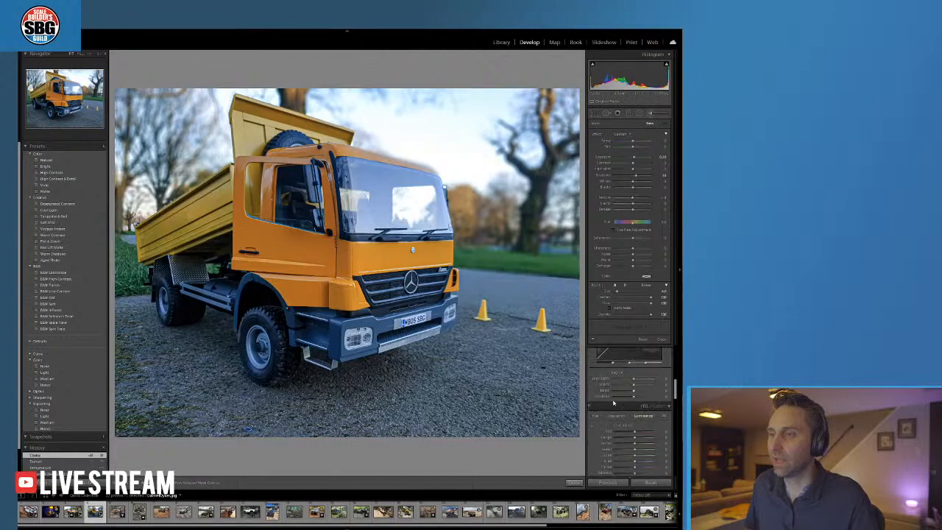
pyautogui.click(613, 381)
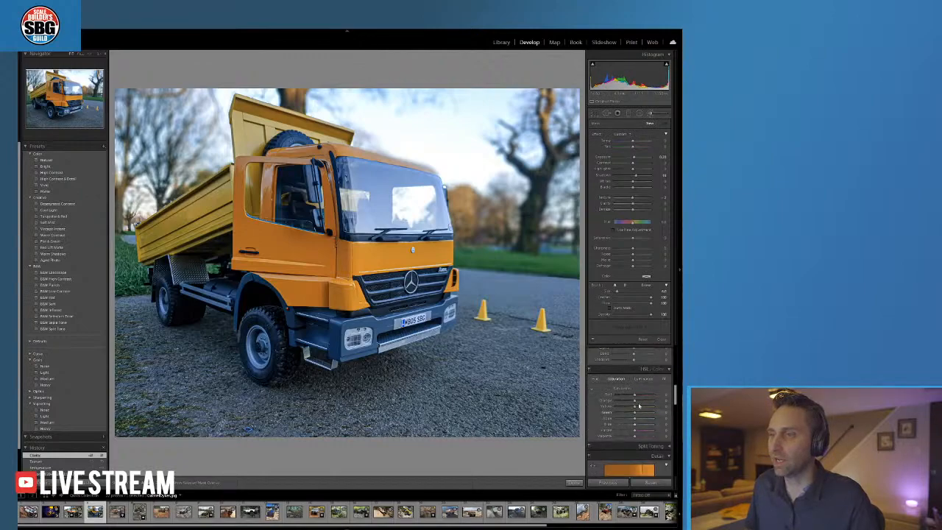
pyautogui.moveTo(603, 395); pyautogui.dragTo(605, 430)
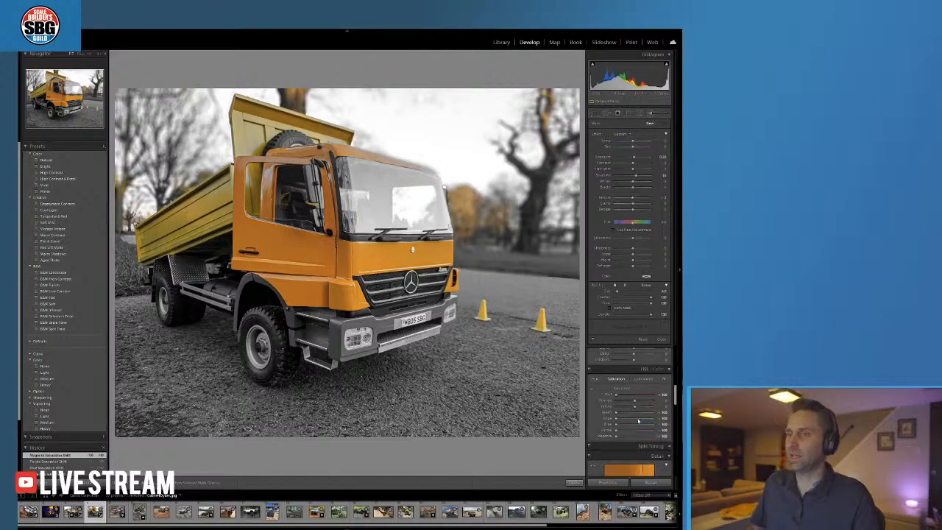
pyautogui.moveTo(634, 405)
pyautogui.mouseDown()
pyautogui.moveTo(651, 404)
pyautogui.moveTo(647, 413)
pyautogui.mouseUp()
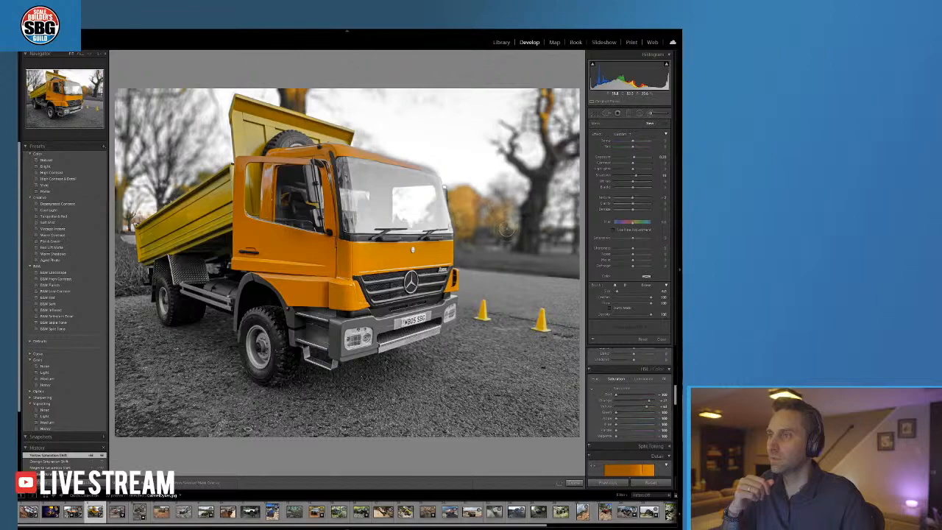
# Brush over the remaining coloured trees in the background on both sides of the truck with Saturation at -100
pyautogui.moveTo(522, 234)
pyautogui.mouseDown()
pyautogui.moveTo(549, 151)
pyautogui.moveTo(548, 92)
pyautogui.moveTo(537, 118)
pyautogui.mouseUp()
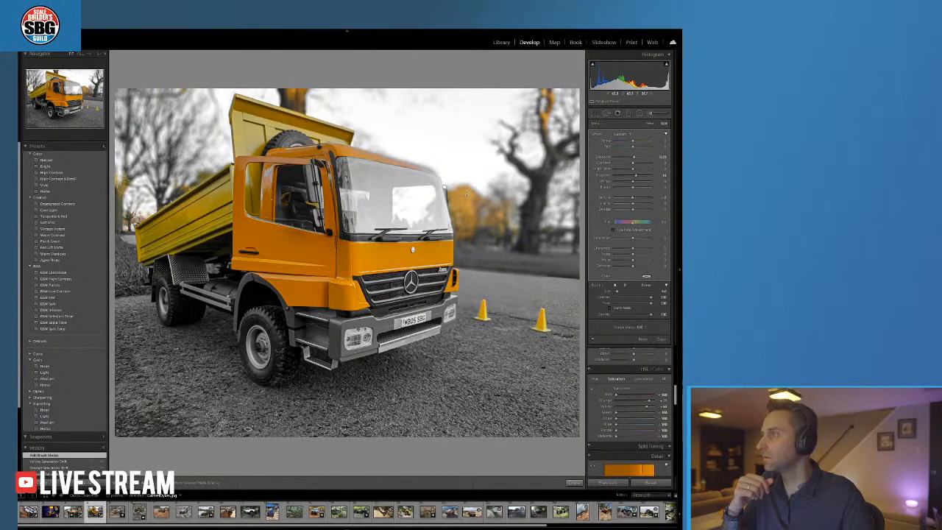
pyautogui.moveTo(169, 125); pyautogui.dragTo(207, 175)
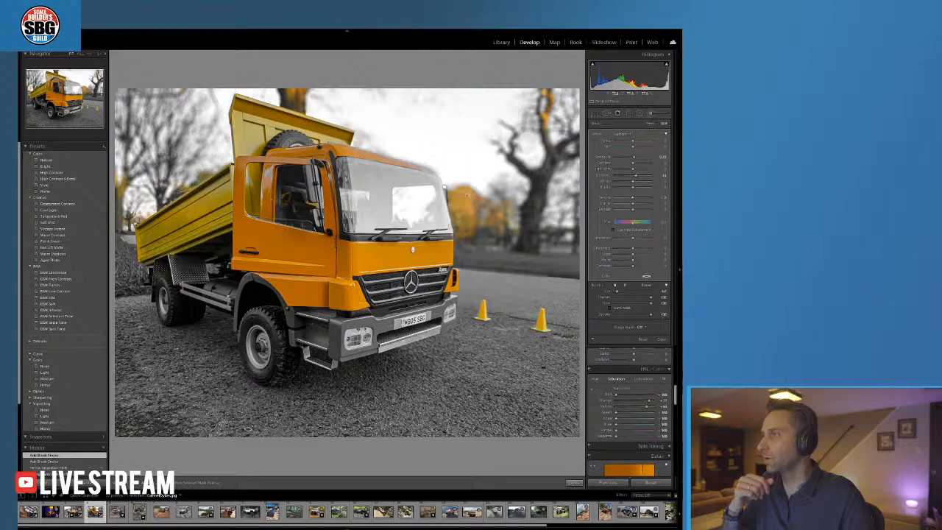
pyautogui.moveTo(633, 238); pyautogui.dragTo(585, 241)
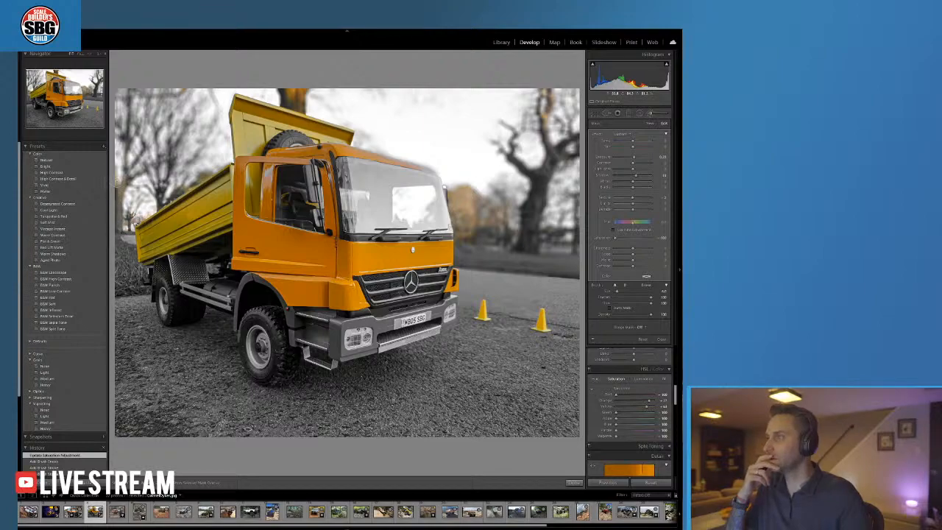
pyautogui.moveTo(116, 193); pyautogui.dragTo(114, 170)
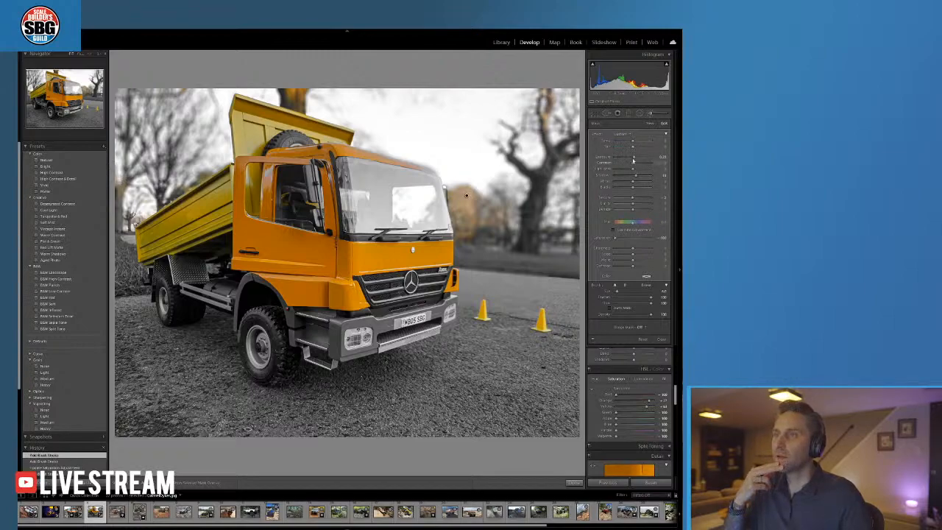
# Cool the background brush's temperature, cover the orange tree trunk behind the tipper bed, and raise the yellow HSL saturation
pyautogui.moveTo(632, 142); pyautogui.dragTo(615, 142)
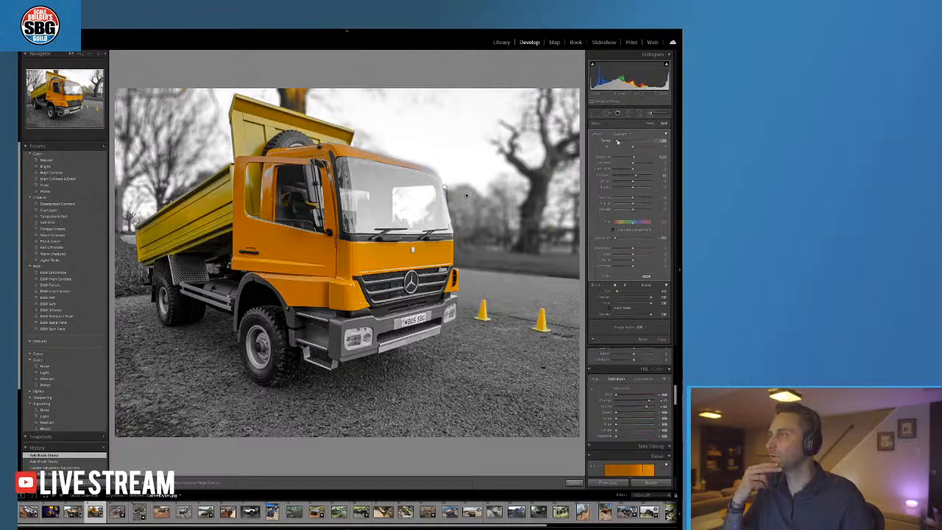
pyautogui.click(296, 97)
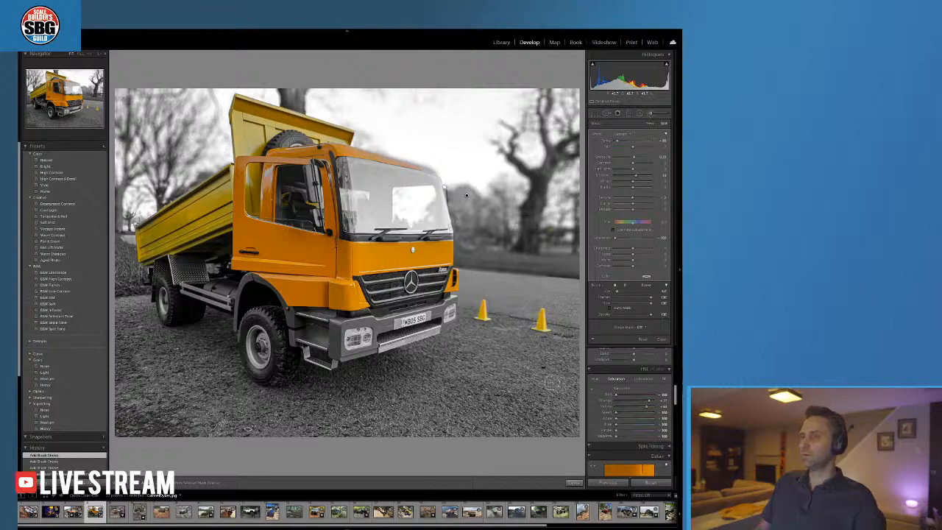
pyautogui.moveTo(647, 409); pyautogui.dragTo(660, 407)
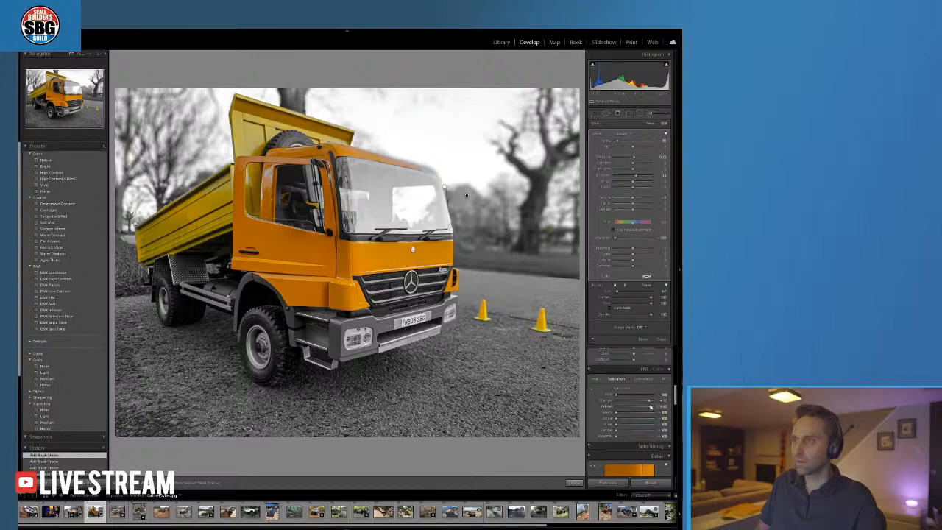
pyautogui.moveTo(650, 407); pyautogui.dragTo(649, 409)
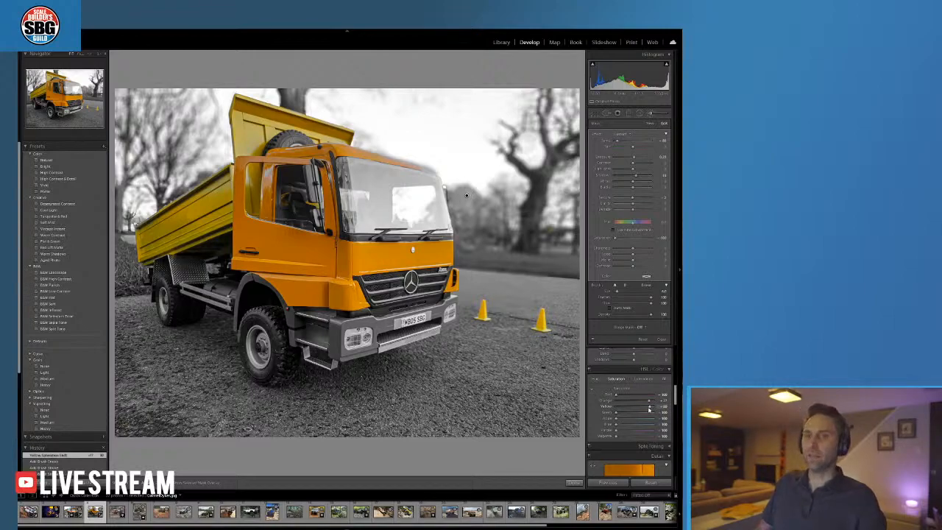
# Apply the Medium vignetting preset to the tipper photo and finish the brush adjustment
pyautogui.click(46, 421)
pyautogui.click(46, 421)
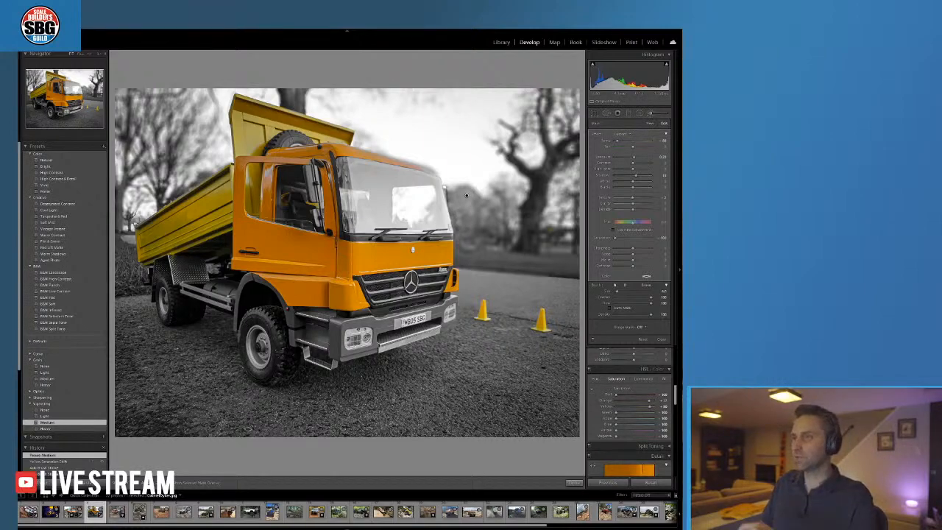
pyautogui.click(574, 482)
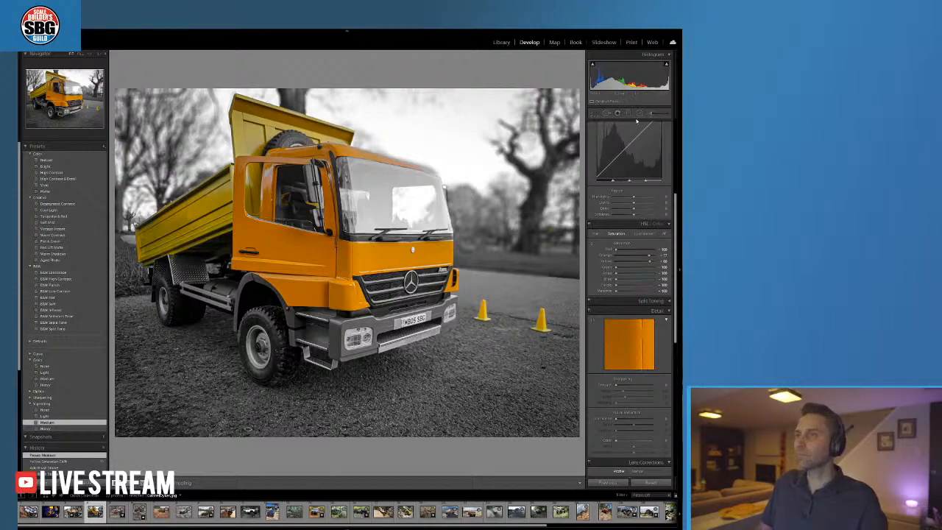
# Add a radial filter around the tipper's front wheel and fit it to the tyre
pyautogui.hotkey('shift', 'm')
pyautogui.moveTo(248, 319); pyautogui.dragTo(277, 354)
pyautogui.hotkey('shift', 'm')
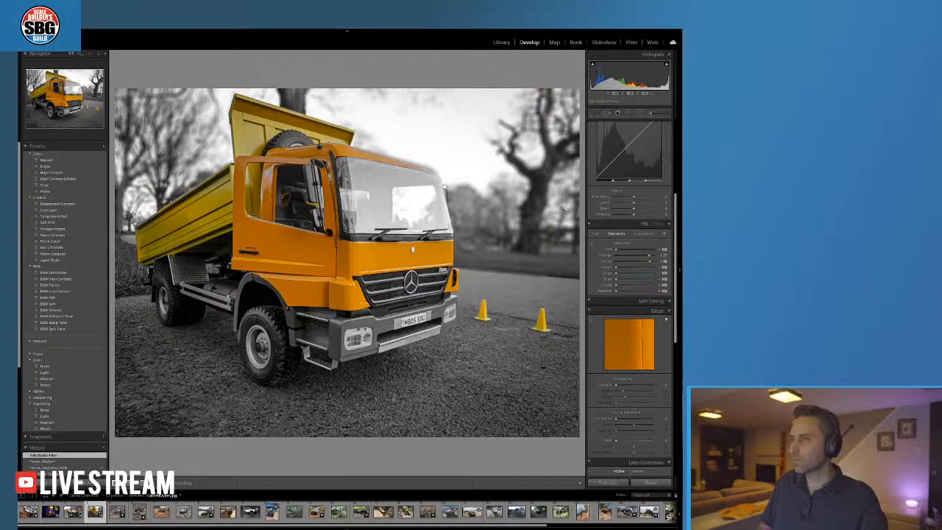
pyautogui.click(639, 112)
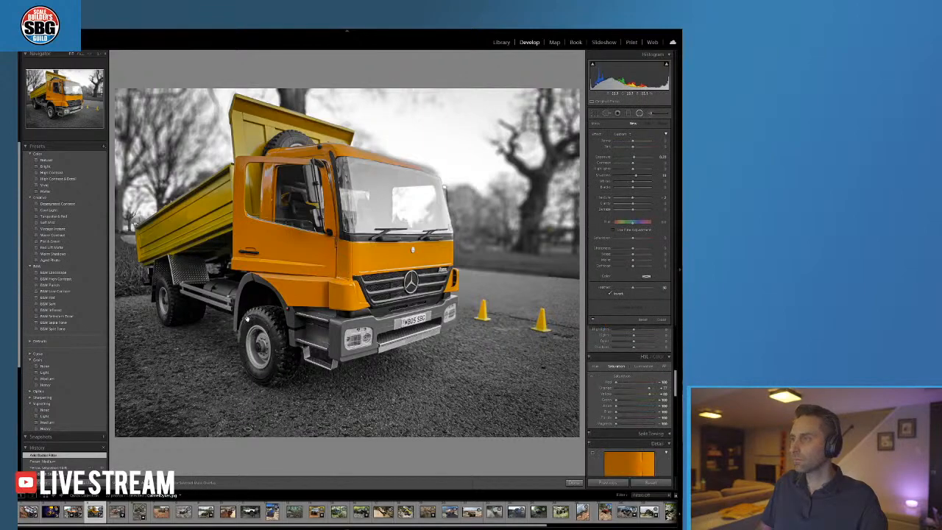
pyautogui.click(261, 343)
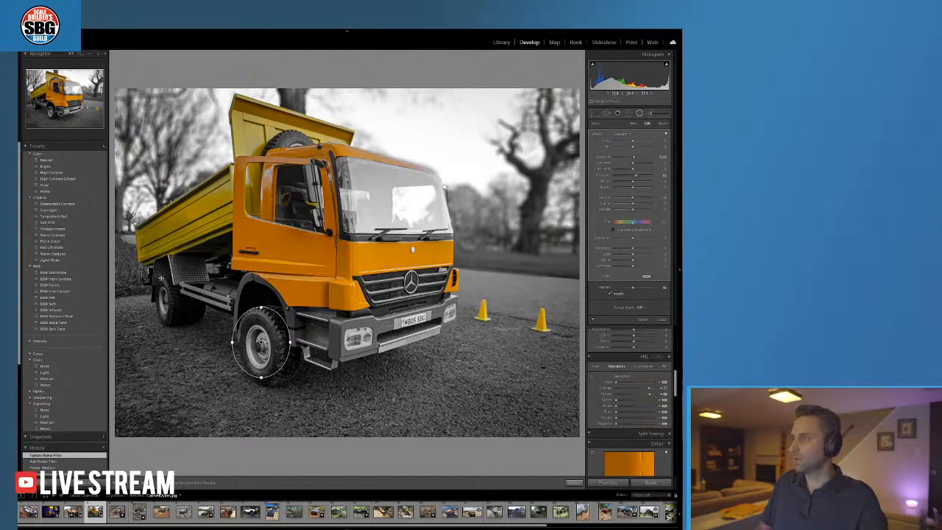
pyautogui.press('Delete')
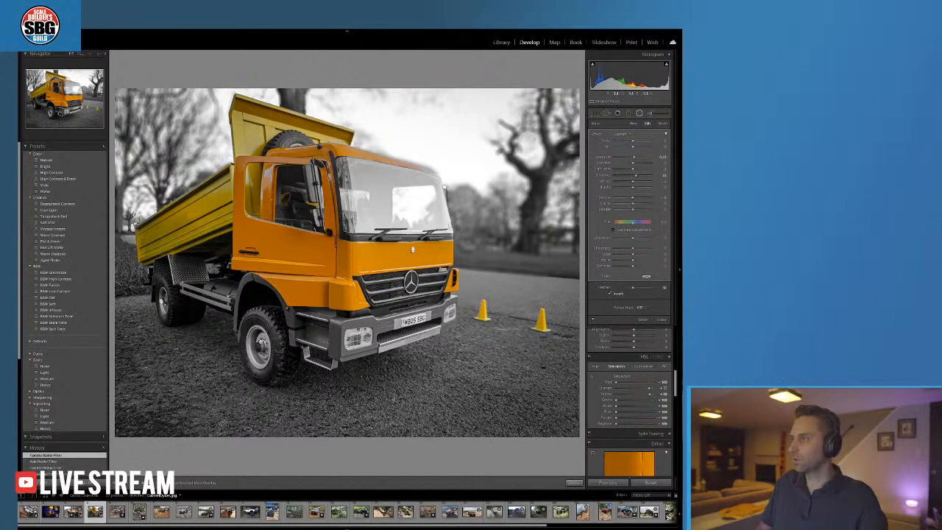
# Fit a second radial filter around the rear wheel, raise its Shadows, and finish the radial adjustments
pyautogui.moveTo(164, 301)
pyautogui.mouseDown()
pyautogui.moveTo(176, 310)
pyautogui.moveTo(153, 296)
pyautogui.moveTo(178, 325)
pyautogui.moveTo(168, 288)
pyautogui.mouseUp()
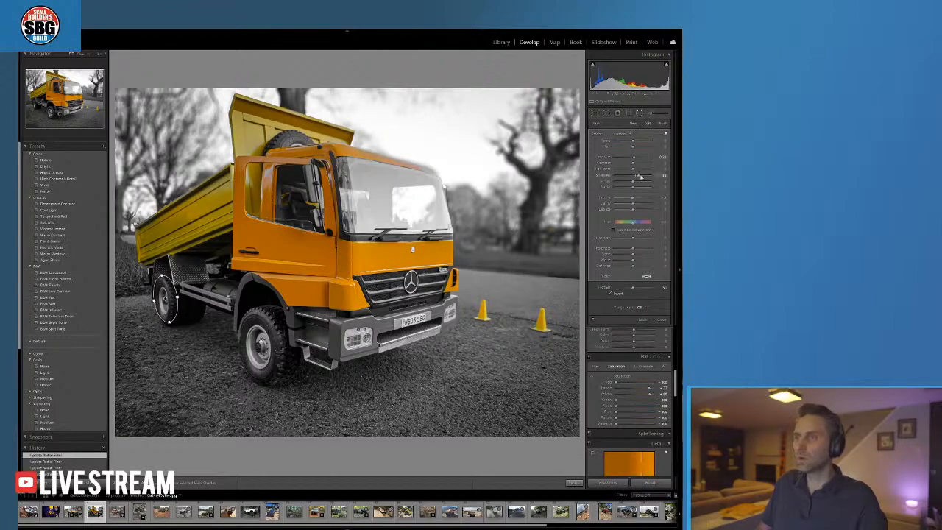
pyautogui.moveTo(640, 186); pyautogui.dragTo(641, 186)
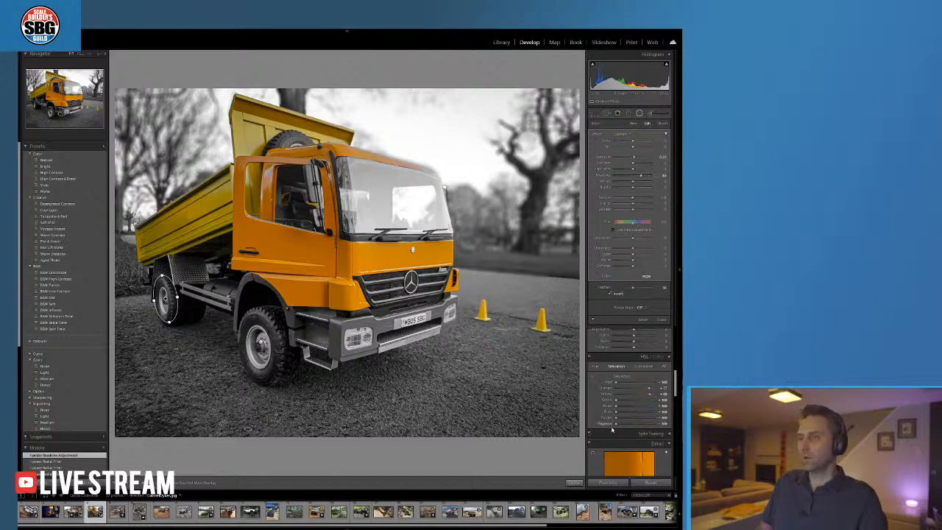
pyautogui.click(574, 482)
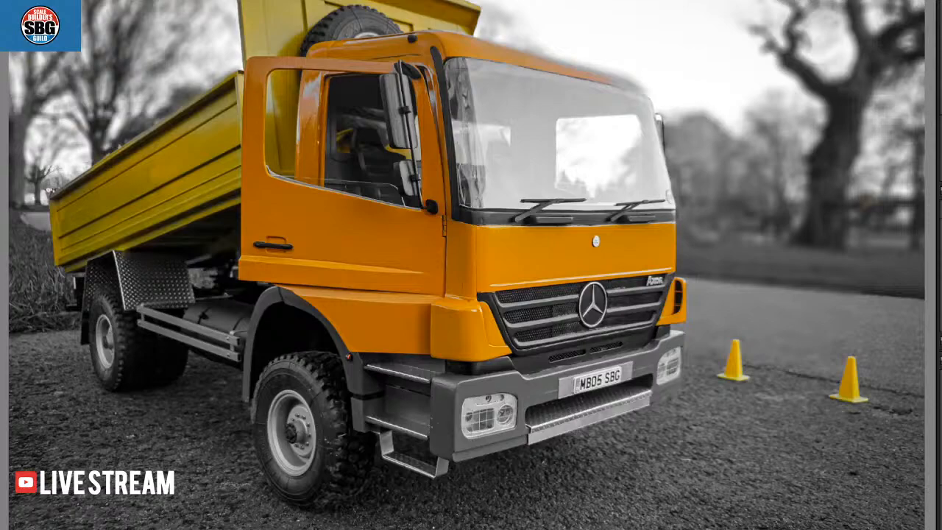
# Compare the edited tipper photo with its original version twice at full-screen size
pyautogui.press('\\')
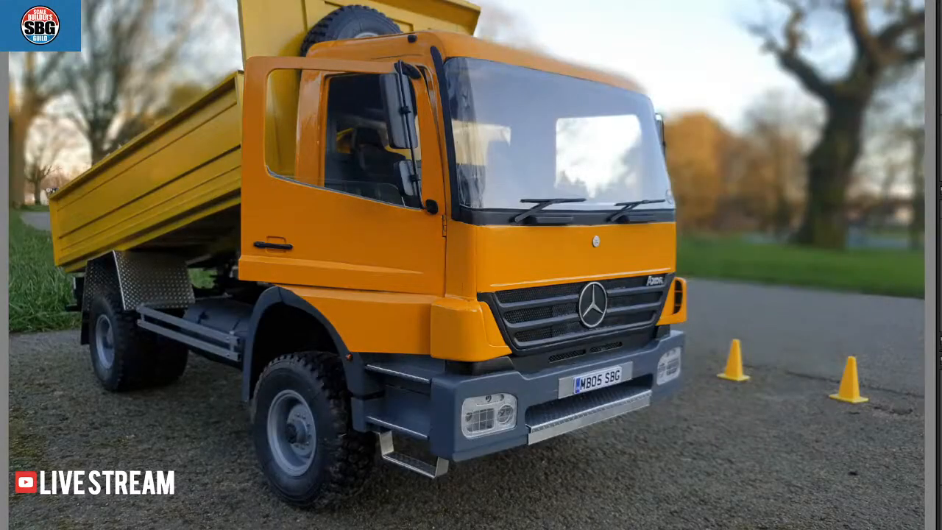
pyautogui.press('\\')
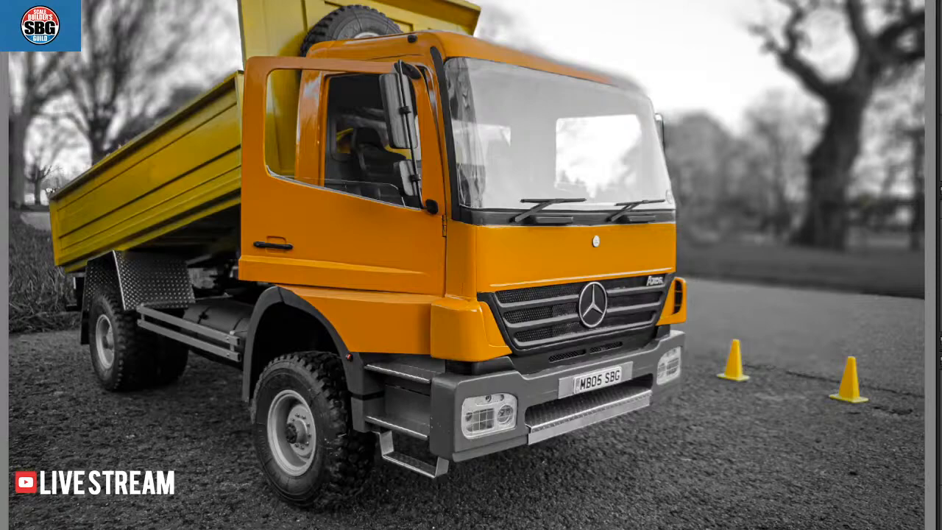
pyautogui.press('\\')
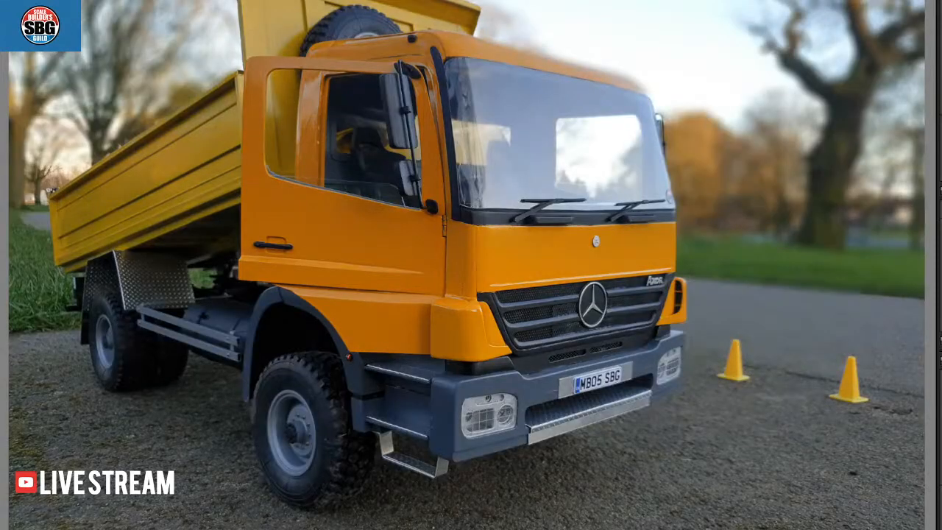
pyautogui.press('\\')
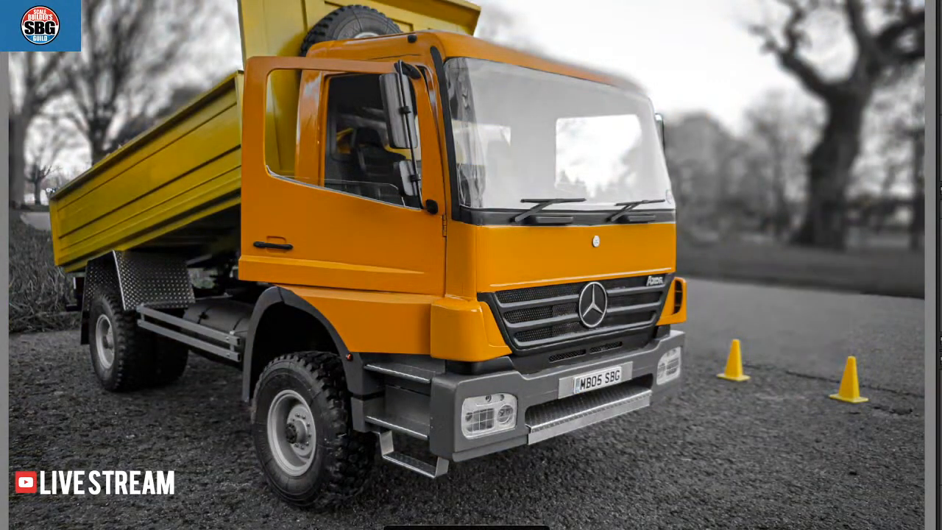
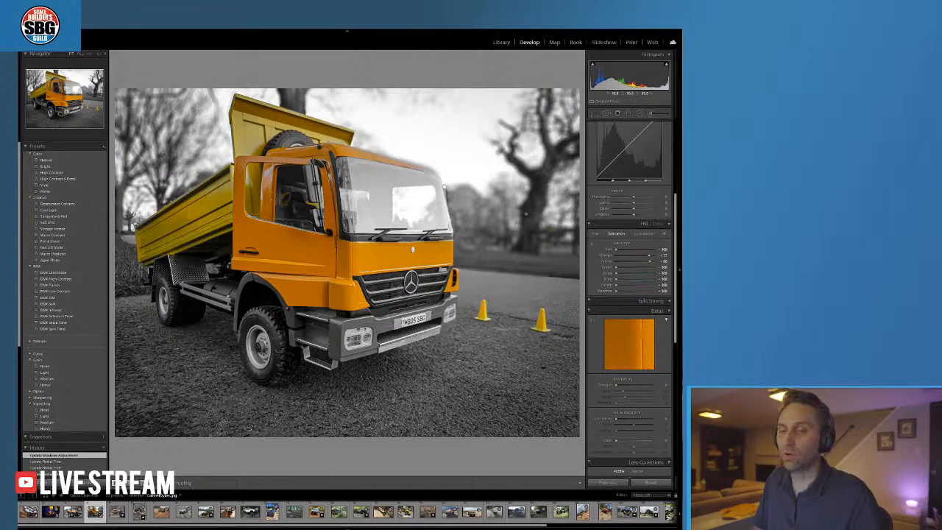
# Brush the blurred front edge of the cab roof with higher Saturation, a warmer Temp and a greener Tint
pyautogui.click(654, 117)
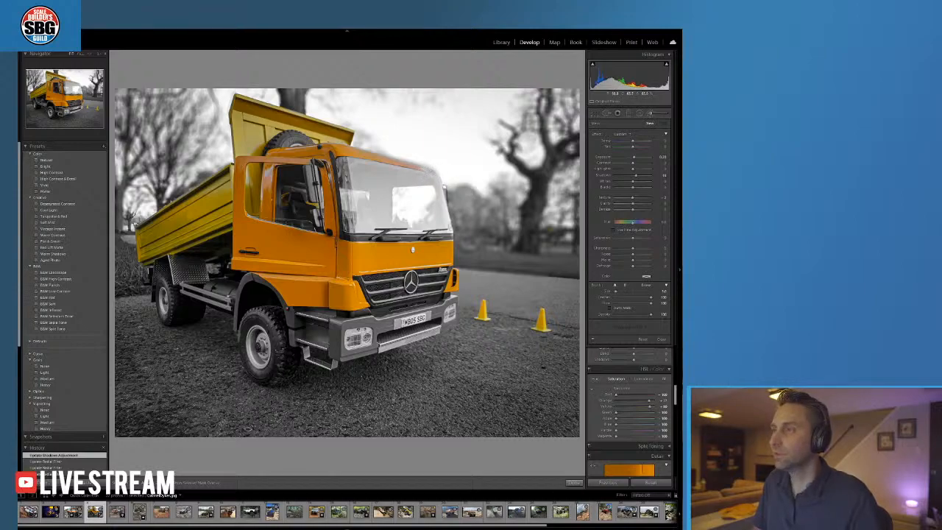
pyautogui.click(421, 168)
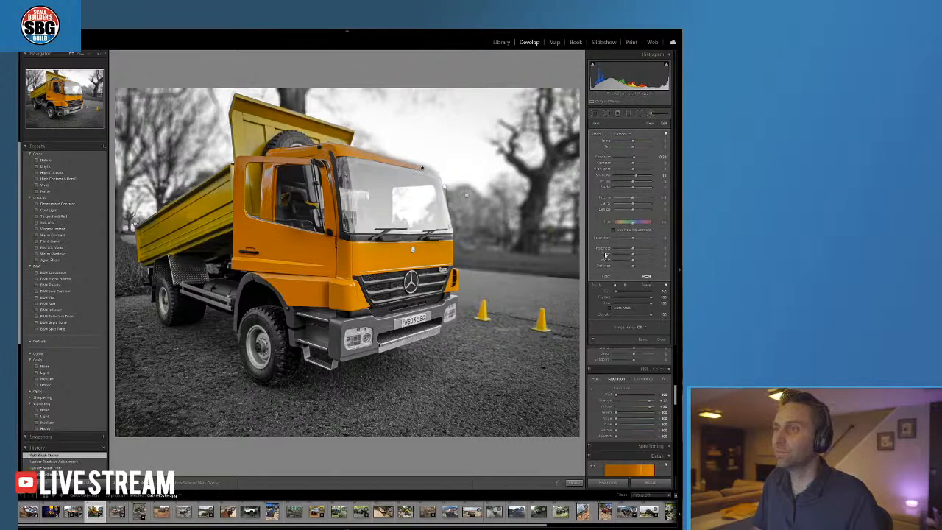
pyautogui.moveTo(635, 239); pyautogui.dragTo(644, 240)
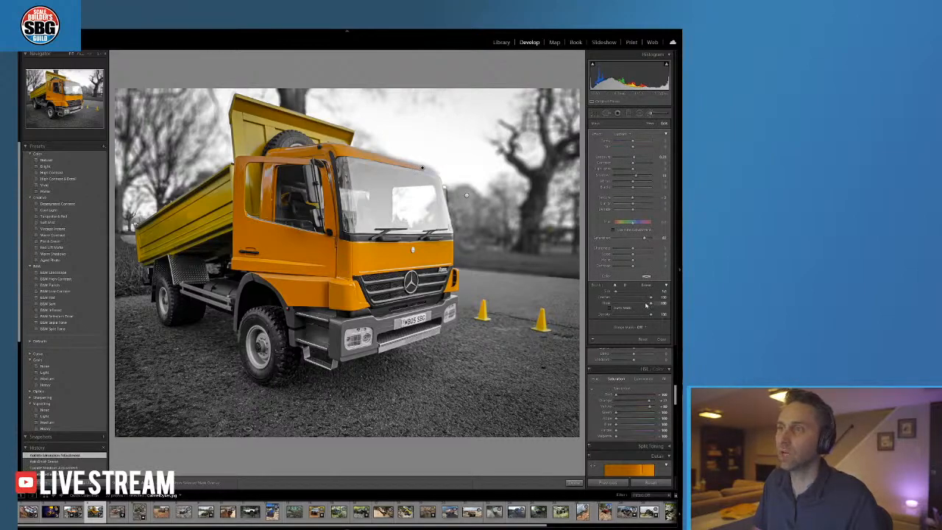
pyautogui.moveTo(635, 145); pyautogui.dragTo(637, 143)
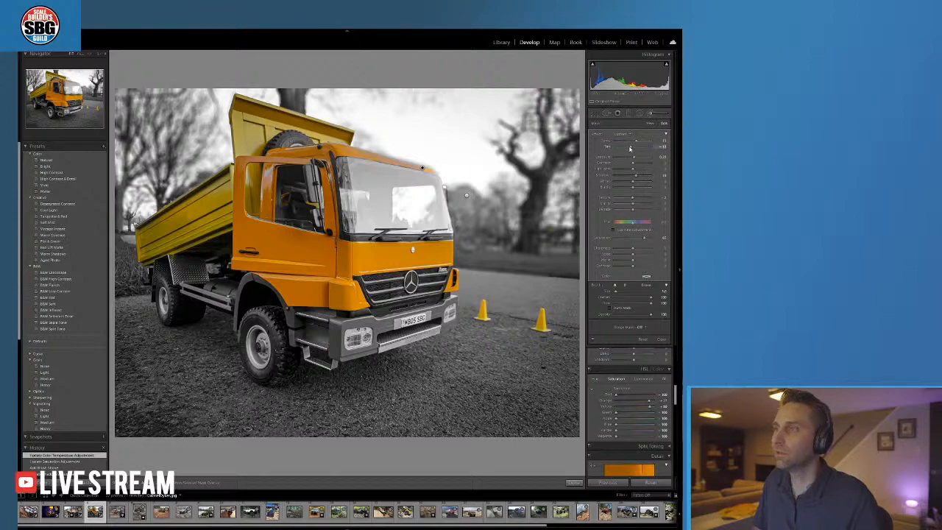
pyautogui.moveTo(630, 149); pyautogui.dragTo(627, 148)
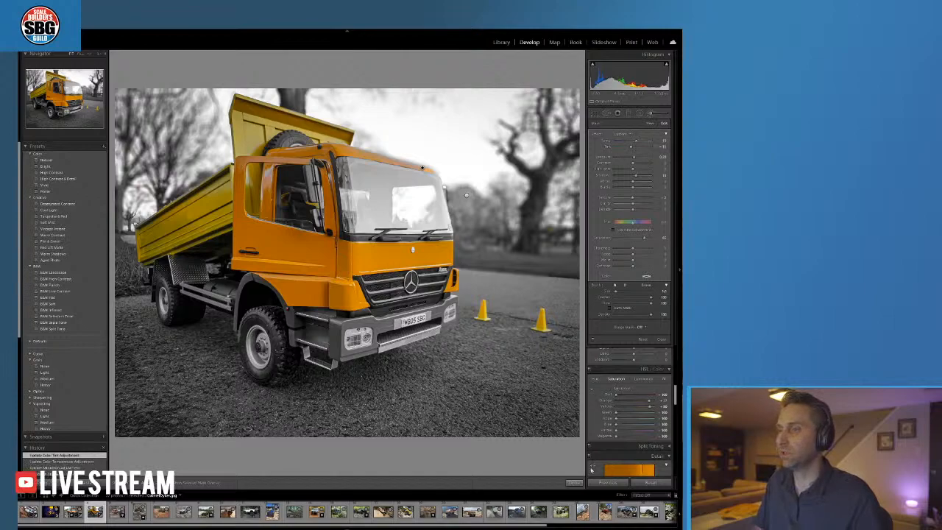
pyautogui.scroll(-4, 571, 484)
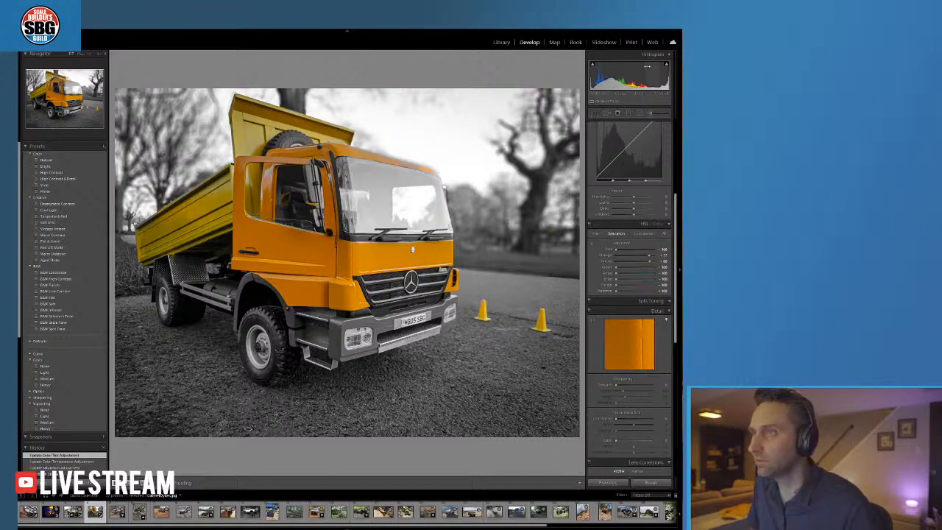
# Refine the roof-edge brush by reducing its Saturation and bringing its Tint and Temp closer to neutral
pyautogui.click(649, 113)
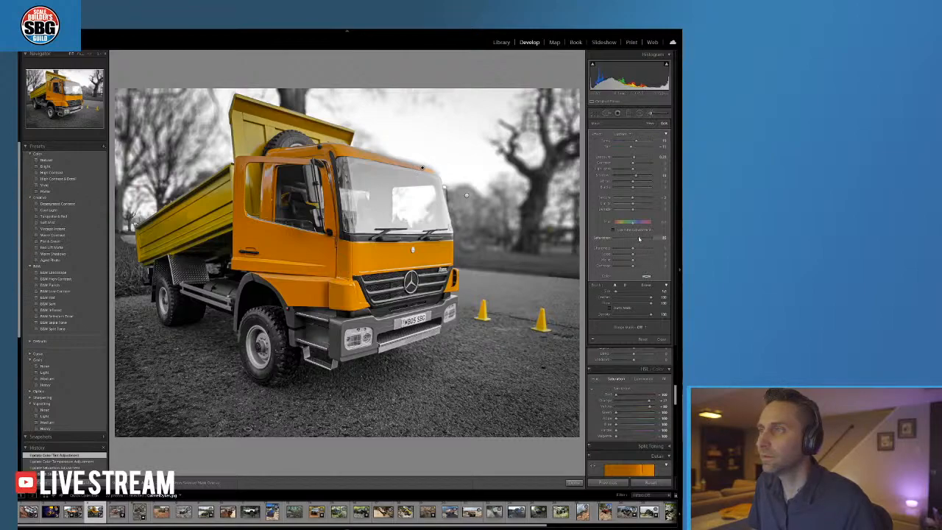
pyautogui.moveTo(638, 238); pyautogui.dragTo(640, 238)
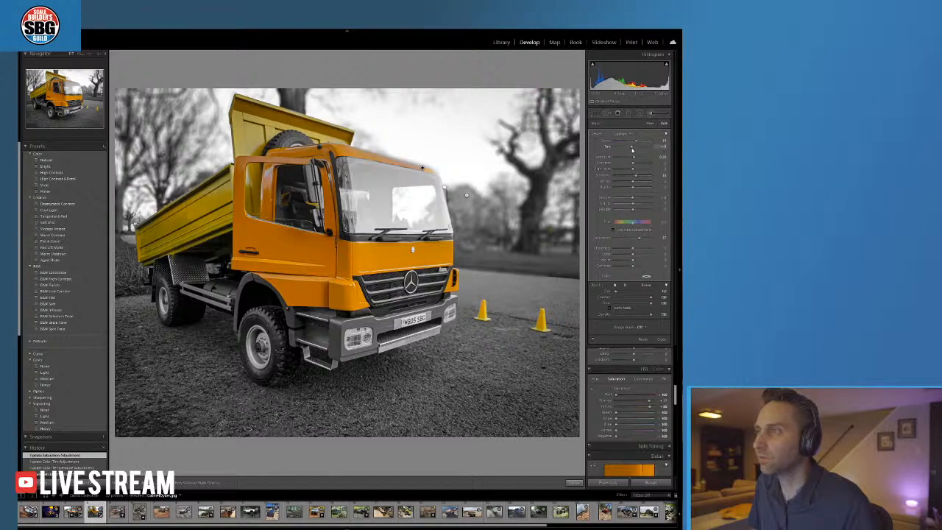
pyautogui.moveTo(632, 149); pyautogui.dragTo(633, 148)
pyautogui.moveTo(636, 144); pyautogui.dragTo(635, 144)
pyautogui.click(573, 483)
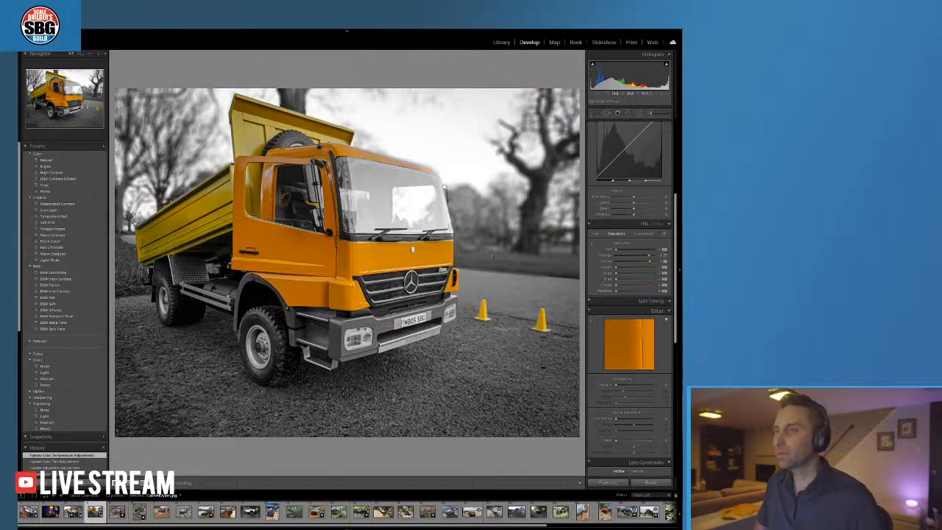
# Lower the roof-edge brush's Exposure to slightly below zero and finish the adjustment
pyautogui.click(650, 114)
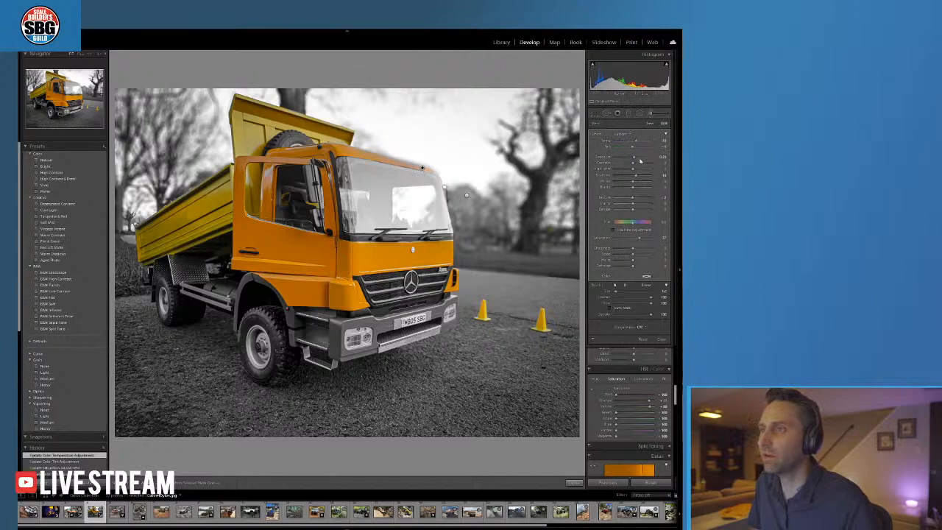
pyautogui.moveTo(636, 160); pyautogui.dragTo(633, 160)
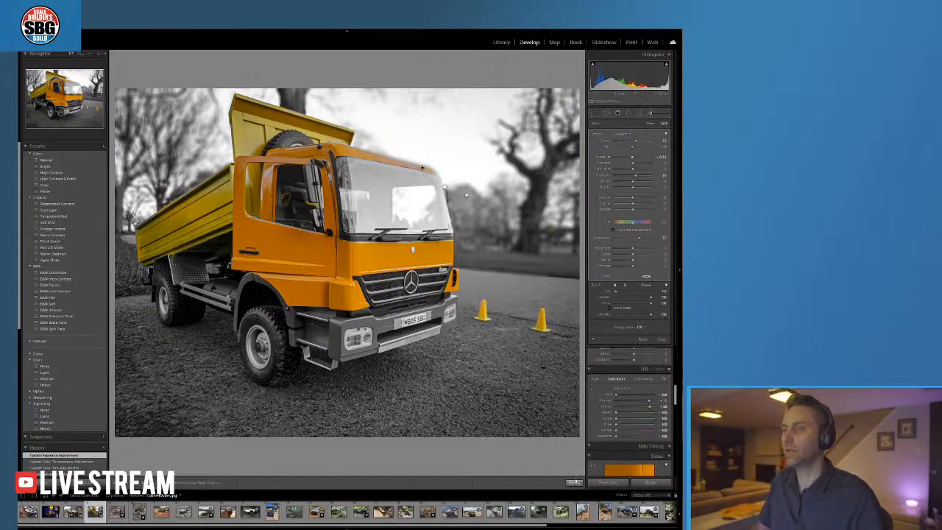
pyautogui.click(575, 482)
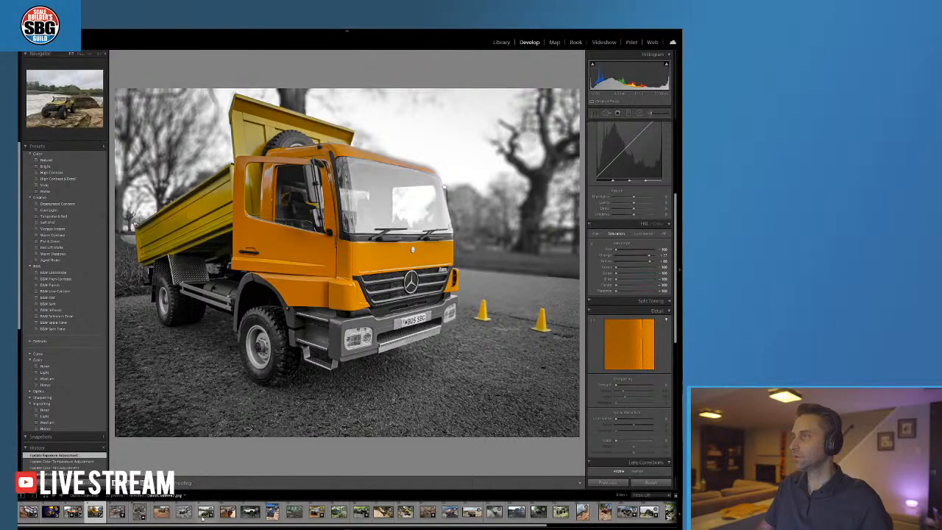
# Open the yellow Jeep river photo and heal out the red excavator by the background trees, slightly enlarging the spot
pyautogui.click(204, 514)
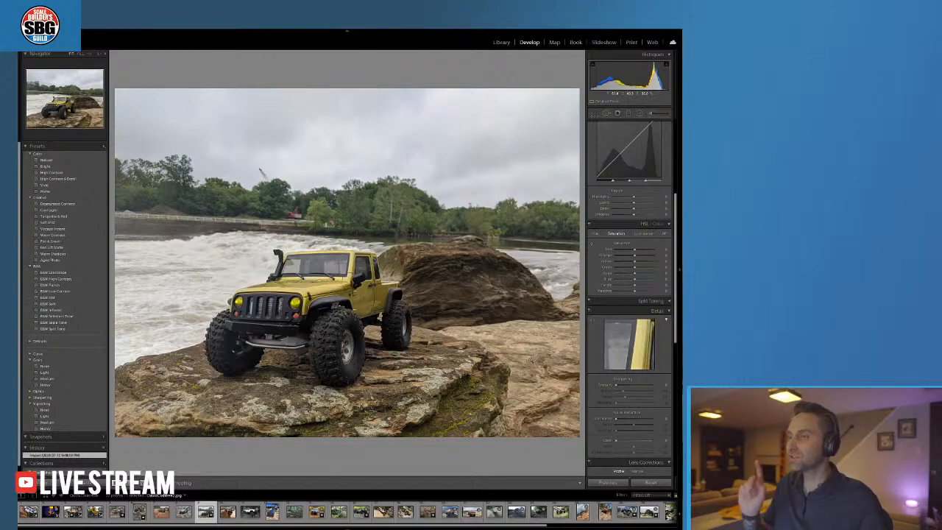
pyautogui.click(318, 230)
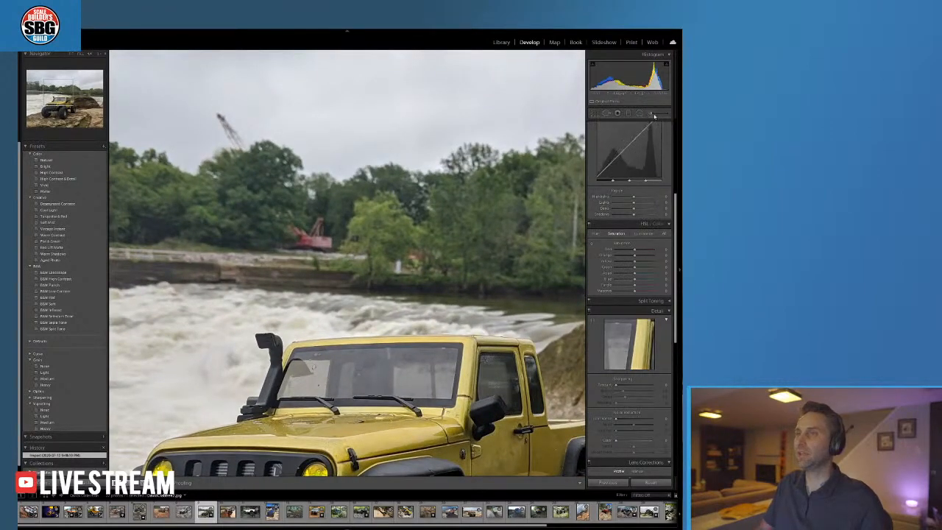
pyautogui.click(607, 114)
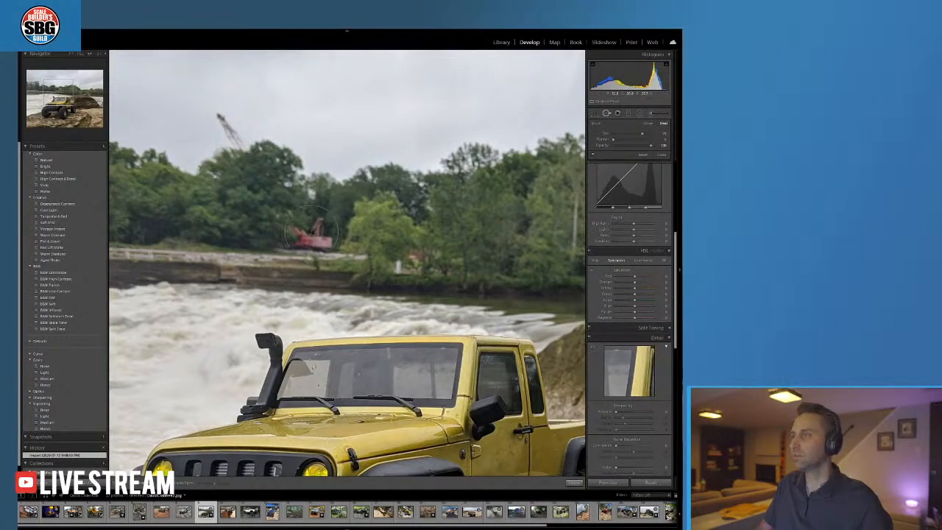
pyautogui.click(310, 232)
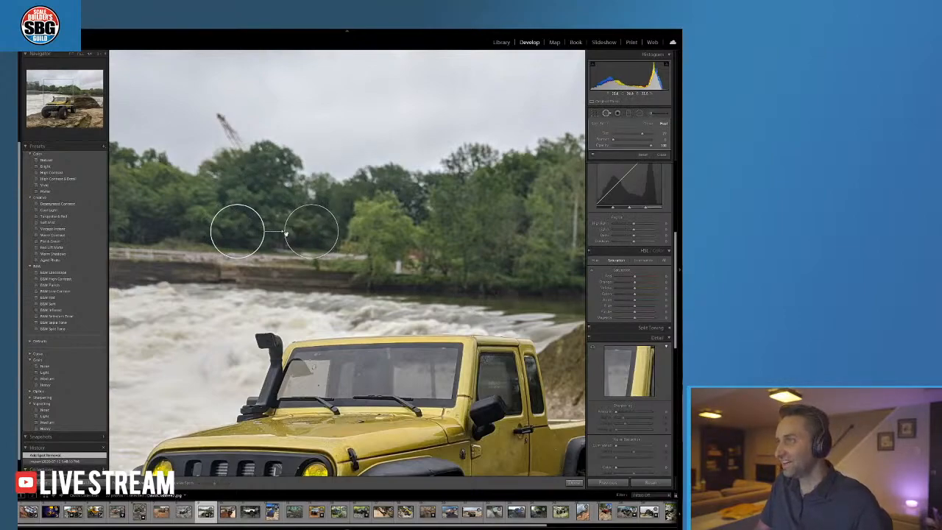
pyautogui.moveTo(212, 217)
pyautogui.mouseDown()
pyautogui.moveTo(205, 213)
pyautogui.moveTo(212, 217)
pyautogui.mouseUp()
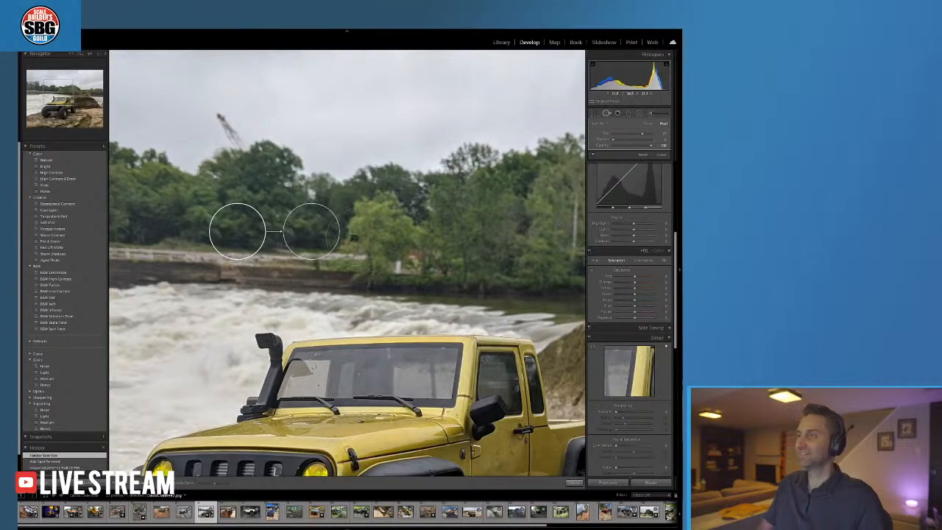
# Finish the excavator spot and heal out the crane boom rising above the background trees
pyautogui.click(574, 483)
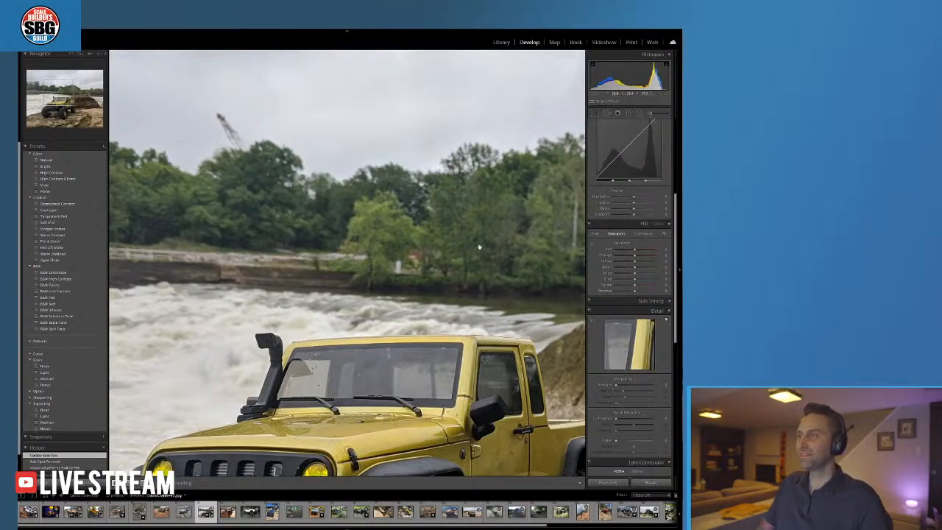
pyautogui.click(606, 113)
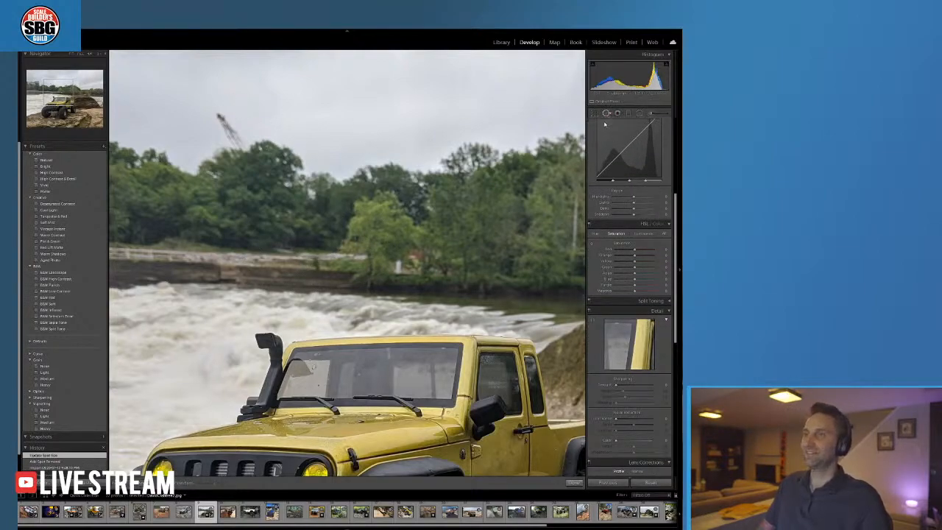
pyautogui.click(231, 130)
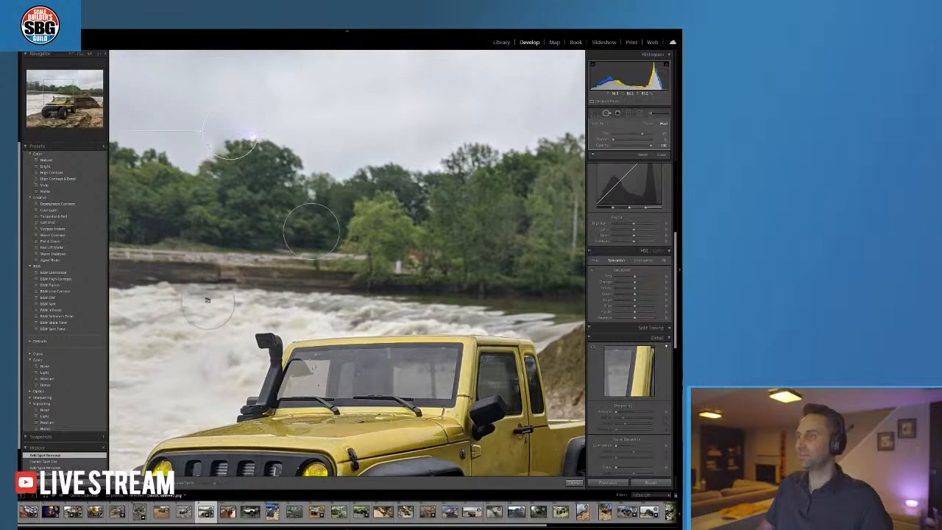
pyautogui.click(330, 250)
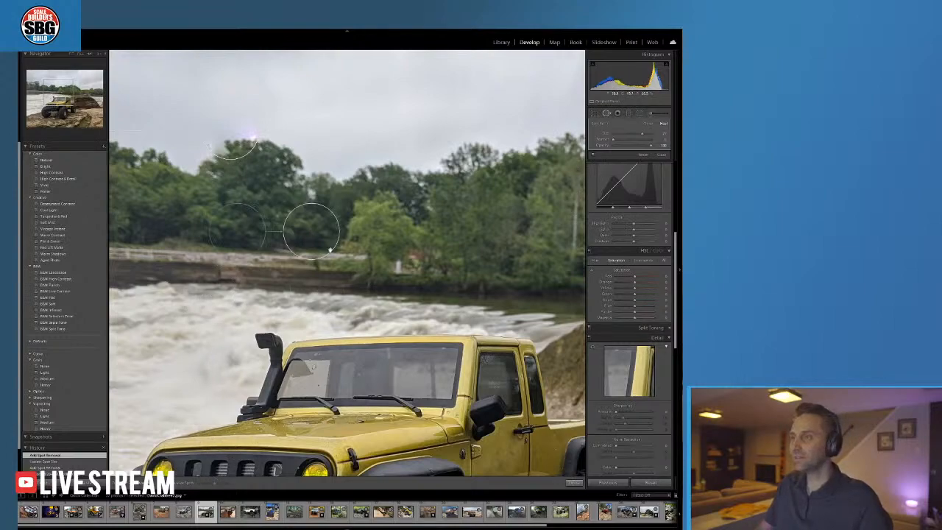
pyautogui.click(573, 482)
pyautogui.click(329, 184)
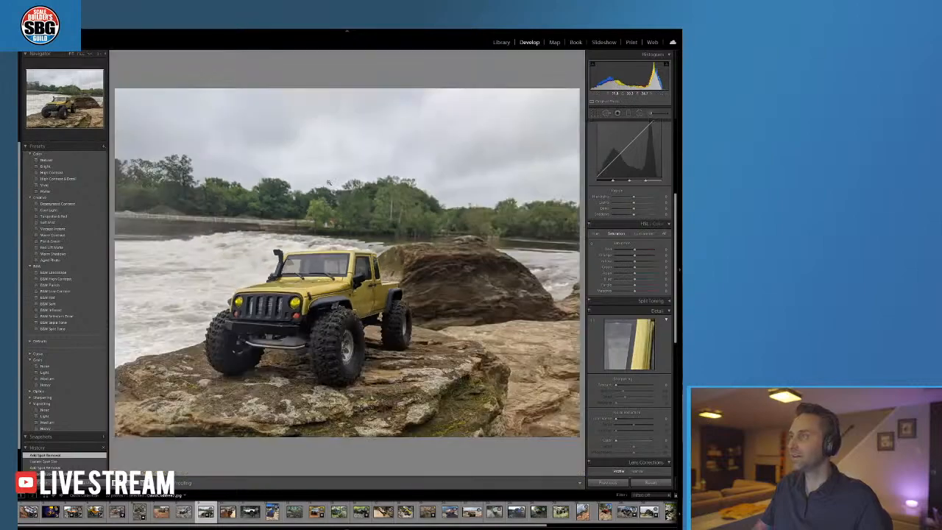
# Refine the healed crane spot by moving its sample source to the sky and treeline on the right side of the spot
pyautogui.press('q')
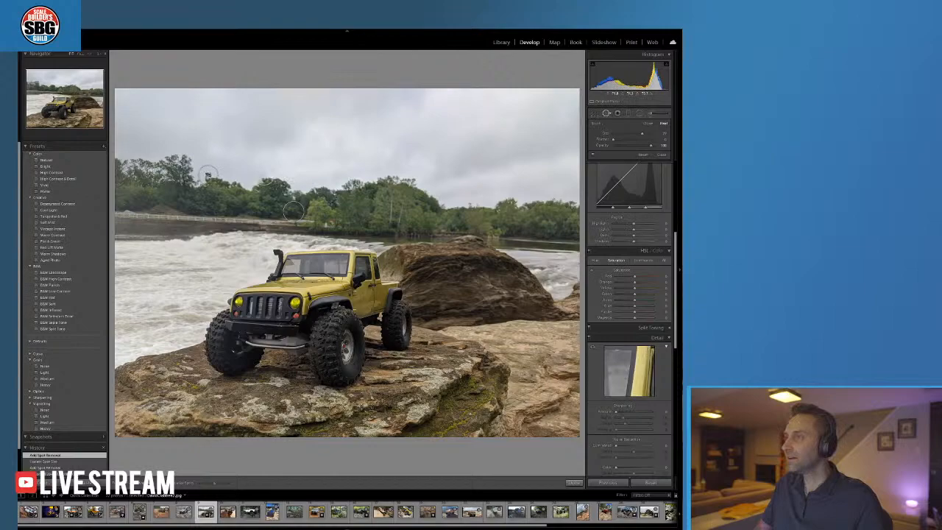
pyautogui.moveTo(207, 174); pyautogui.dragTo(219, 174)
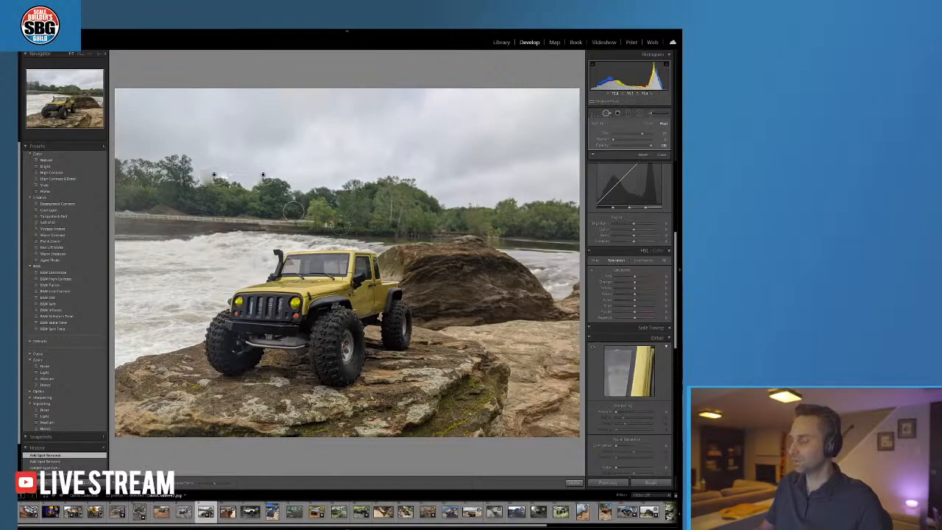
pyautogui.hotkey('ctrl', 'z')
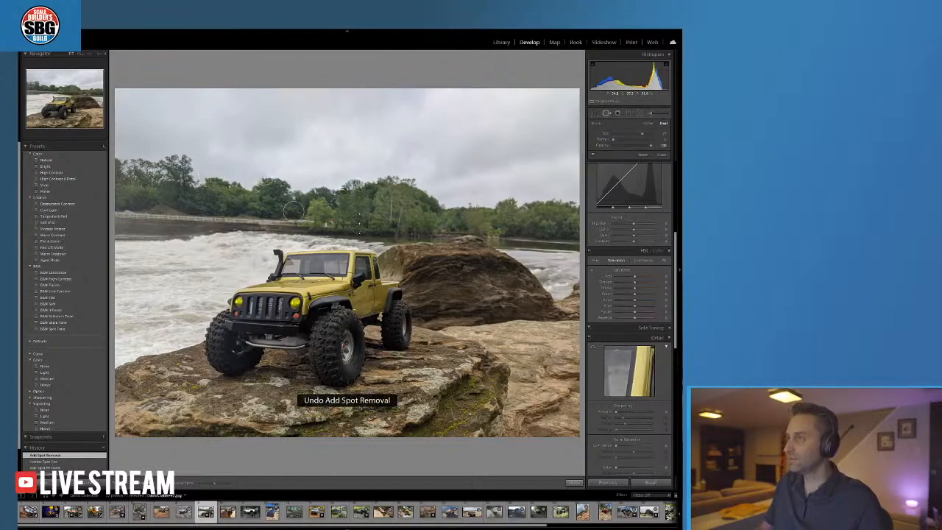
pyautogui.click(264, 176)
pyautogui.moveTo(207, 178); pyautogui.dragTo(346, 177)
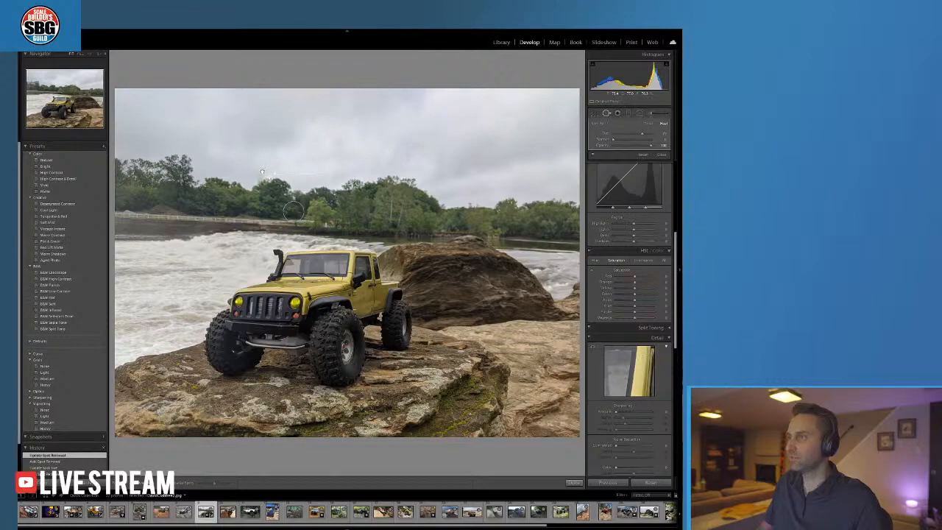
pyautogui.moveTo(261, 171); pyautogui.dragTo(262, 172)
pyautogui.click(575, 483)
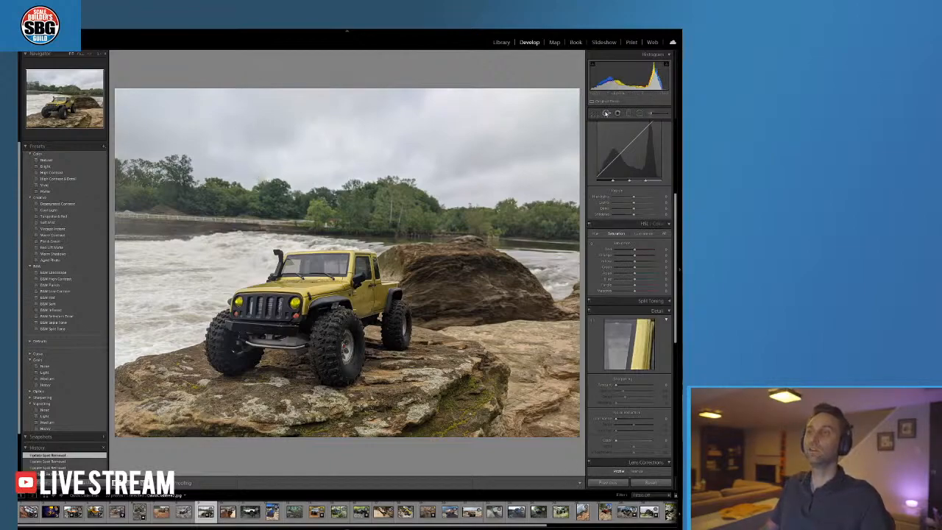
pyautogui.click(605, 114)
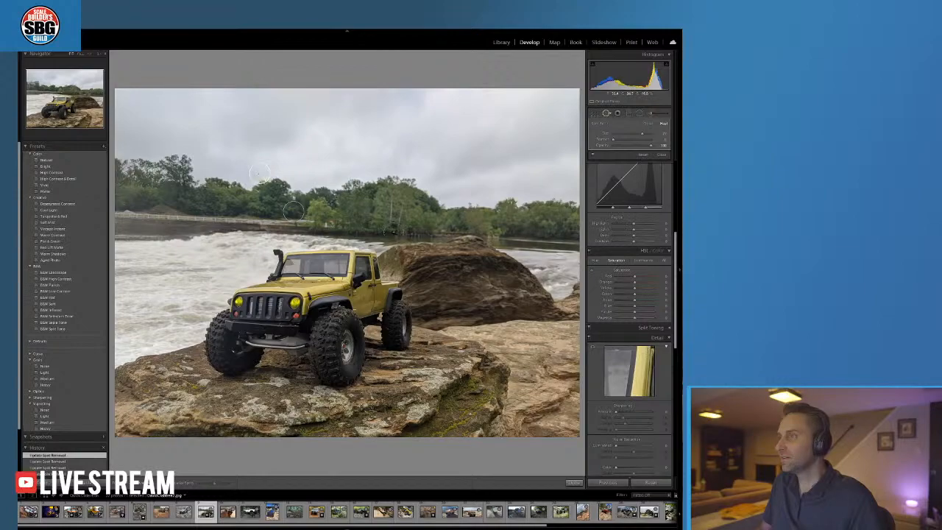
pyautogui.click(570, 482)
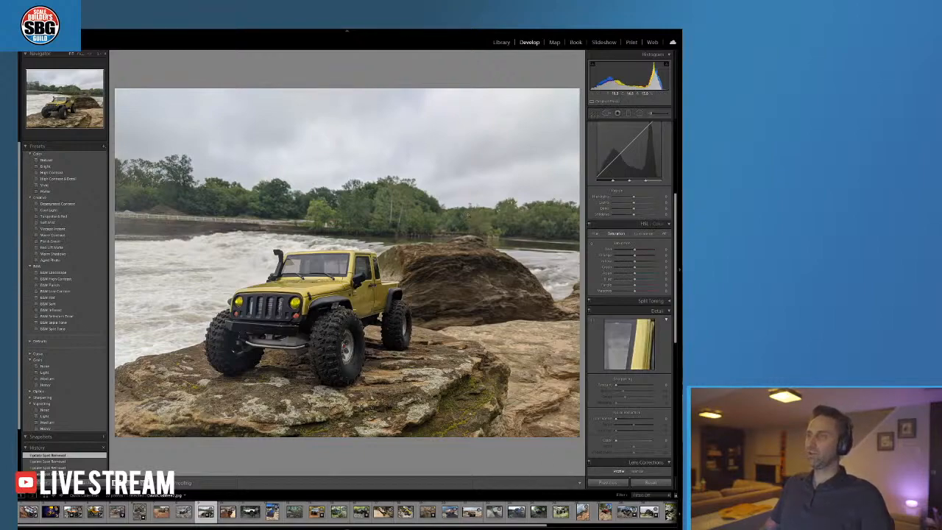
# Crop the photo in from its upper-left corner at the original aspect ratio to frame the Jeep more tightly
pyautogui.click(595, 113)
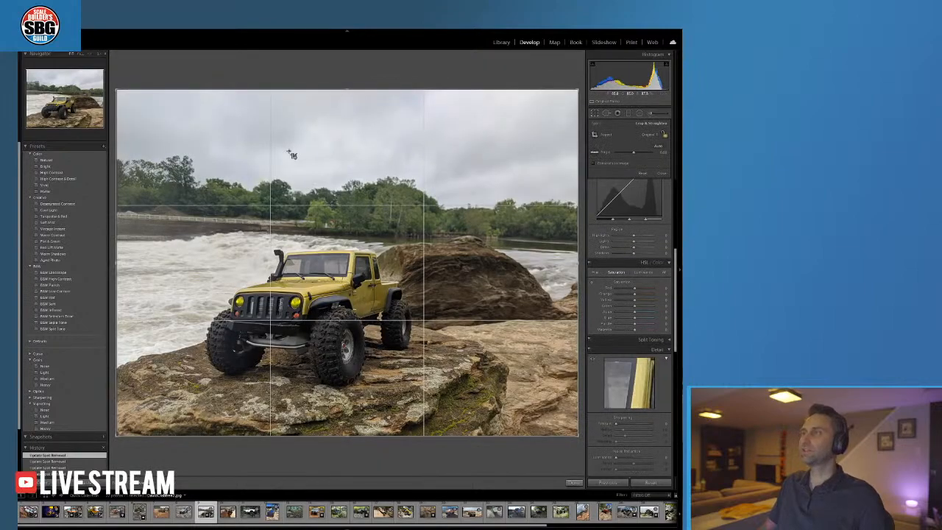
pyautogui.moveTo(116, 90); pyautogui.dragTo(145, 116)
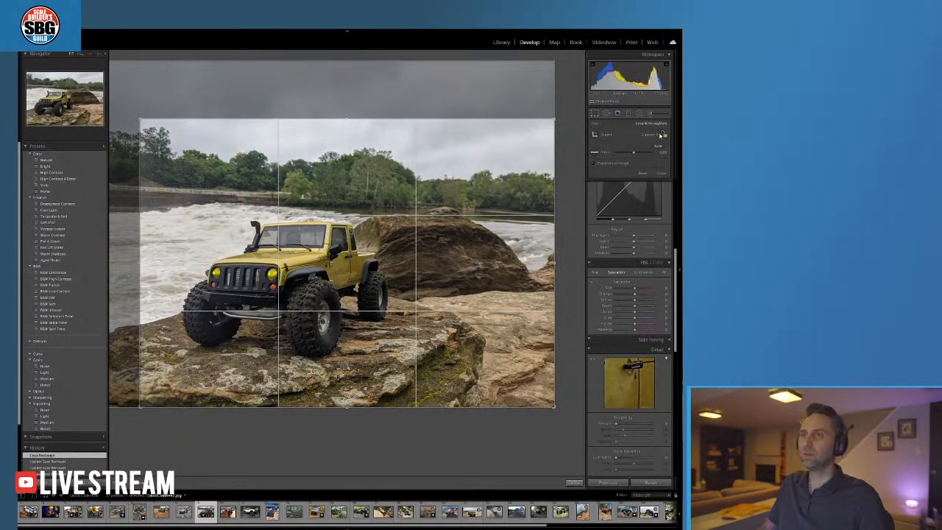
pyautogui.click(659, 136)
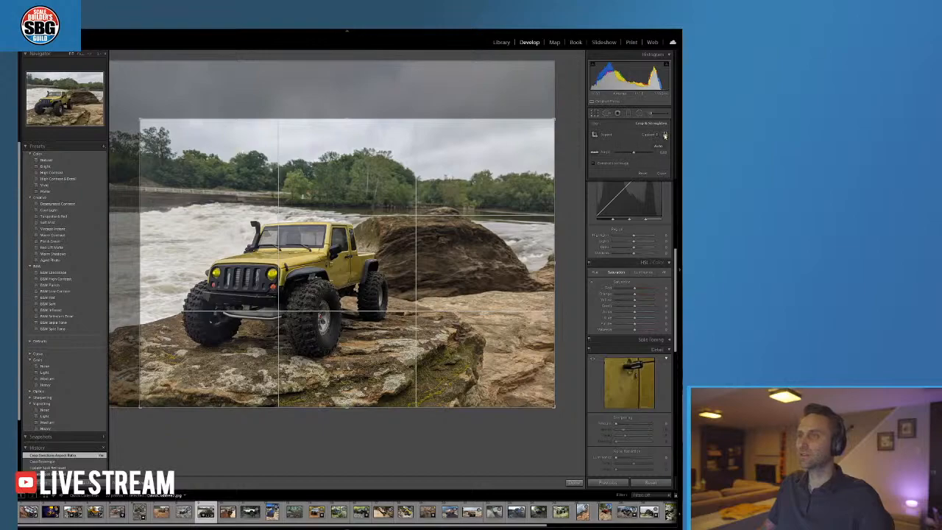
pyautogui.click(664, 136)
pyautogui.hotkey('ctrl', 'z')
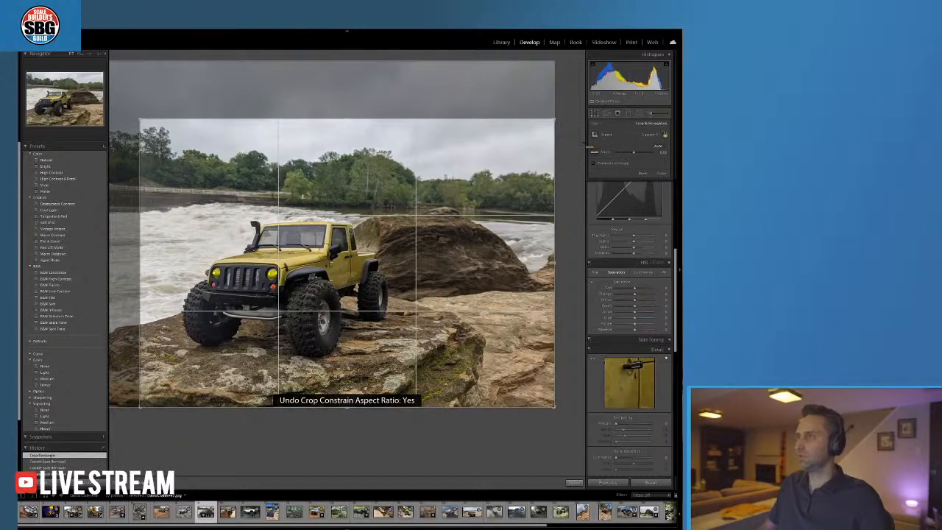
pyautogui.hotkey('ctrl', 'z')
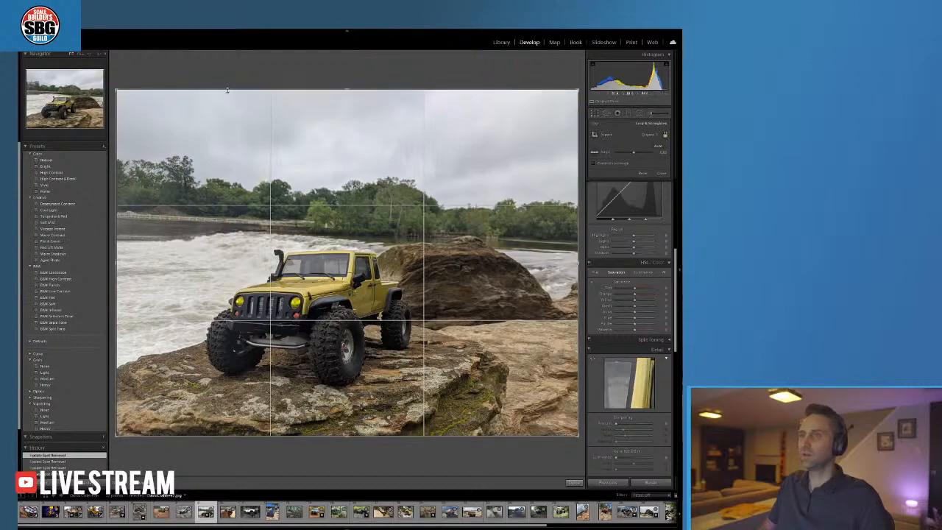
pyautogui.moveTo(116, 88); pyautogui.dragTo(142, 117)
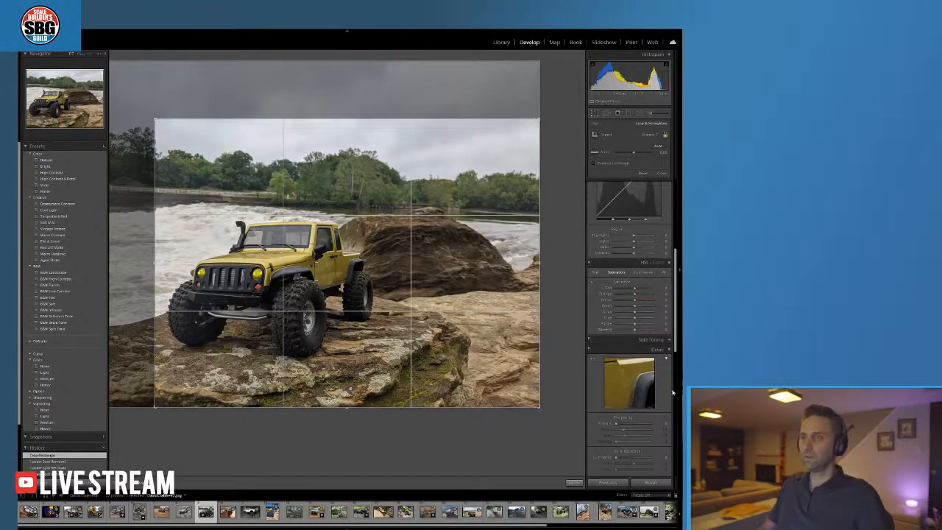
pyautogui.scroll(-5, 652, 417)
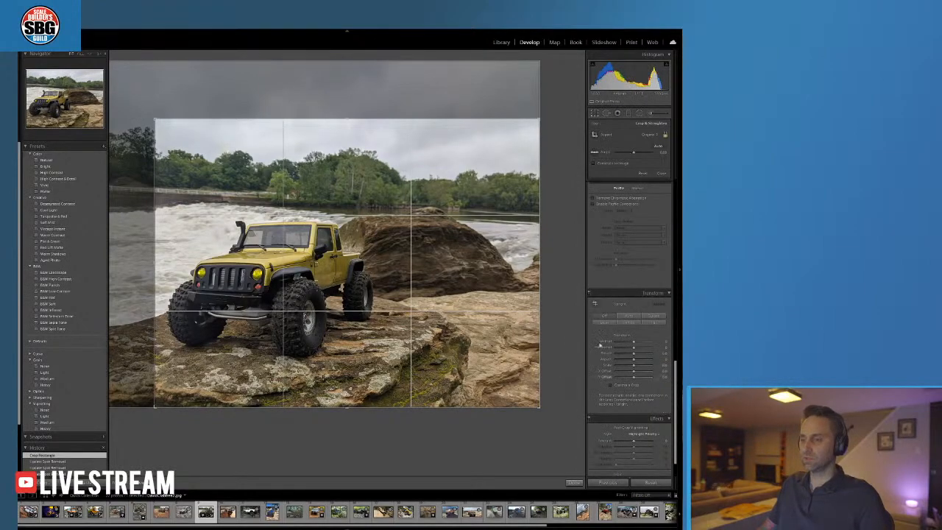
pyautogui.press('Return')
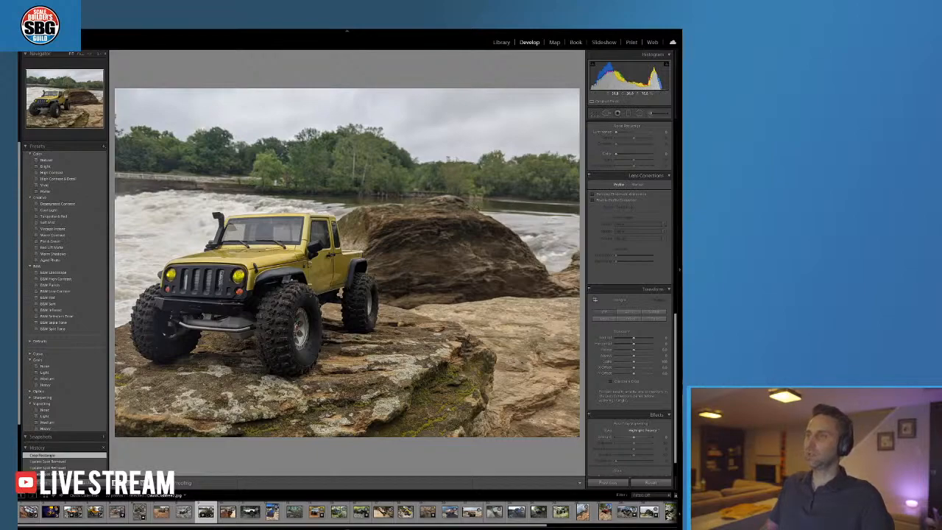
# Rotate the photo slightly counter-clockwise with the Transform Rotate setting to level the far riverbank
pyautogui.moveTo(633, 350); pyautogui.dragTo(628, 355)
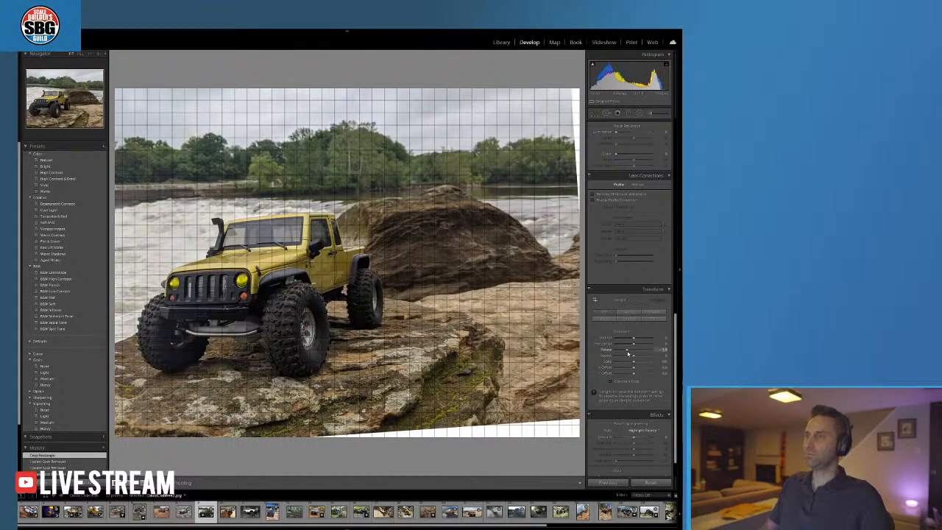
pyautogui.moveTo(628, 354); pyautogui.dragTo(631, 354)
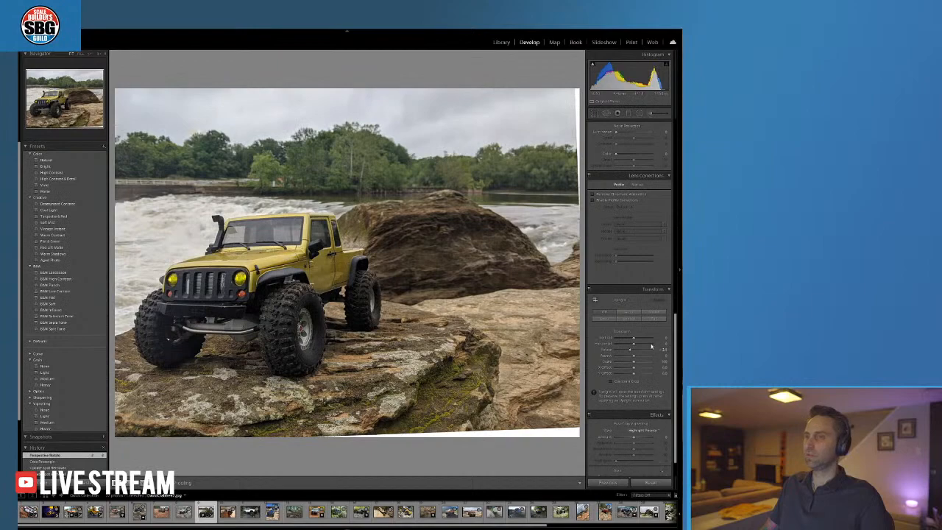
# Constrain the crop of the perspective-corrected yellow Jeep photo to cut off the blank white edges
pyautogui.click(622, 383)
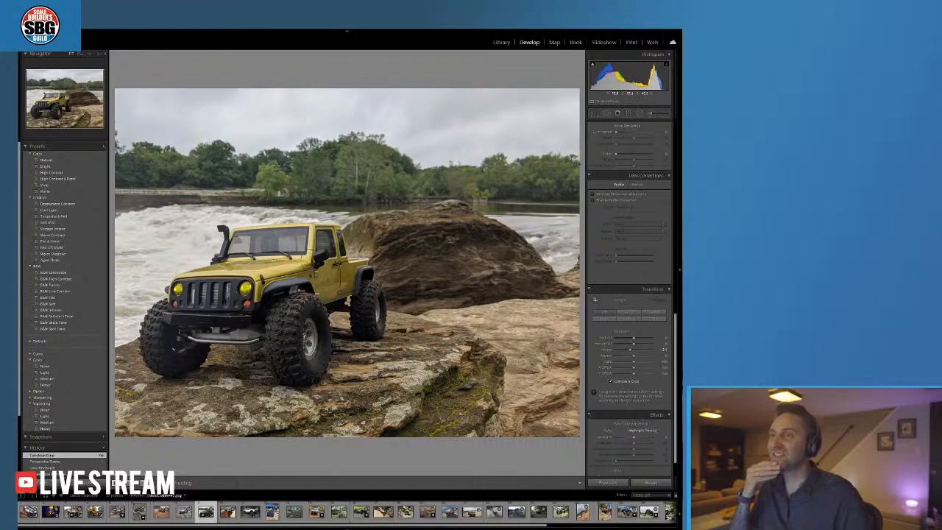
# Add a graduated filter running down from the upper edge of the Jeep photo over the sky to the treeline
pyautogui.moveTo(675, 323); pyautogui.dragTo(675, 126)
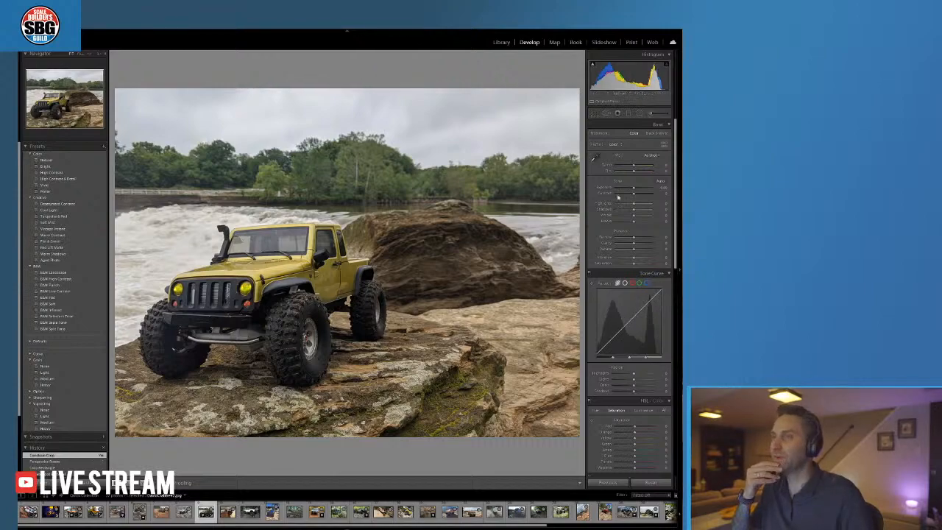
pyautogui.click(629, 115)
pyautogui.moveTo(352, 74); pyautogui.dragTo(352, 174)
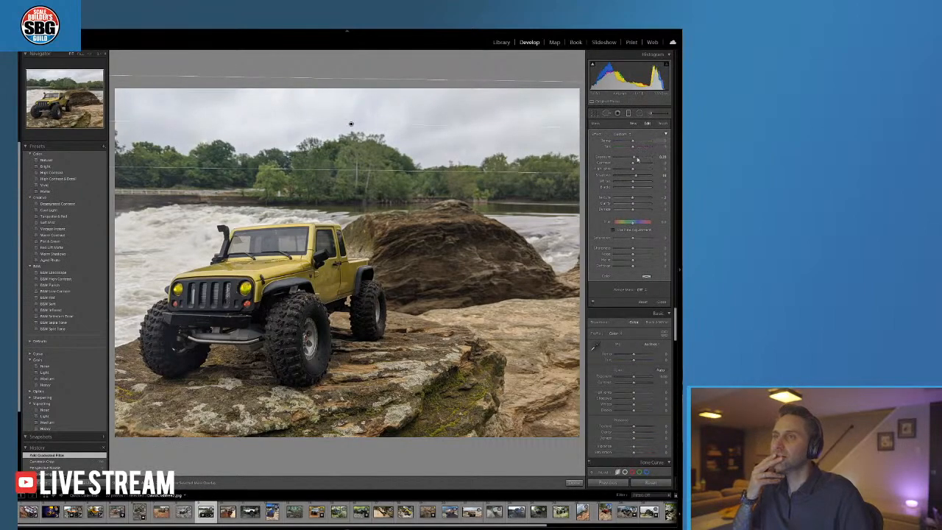
# Give the sky's graduated filter lower exposure, a cooler temperature, reduced sharpness and darker shadows, and finish the filter
pyautogui.moveTo(635, 158); pyautogui.dragTo(629, 142)
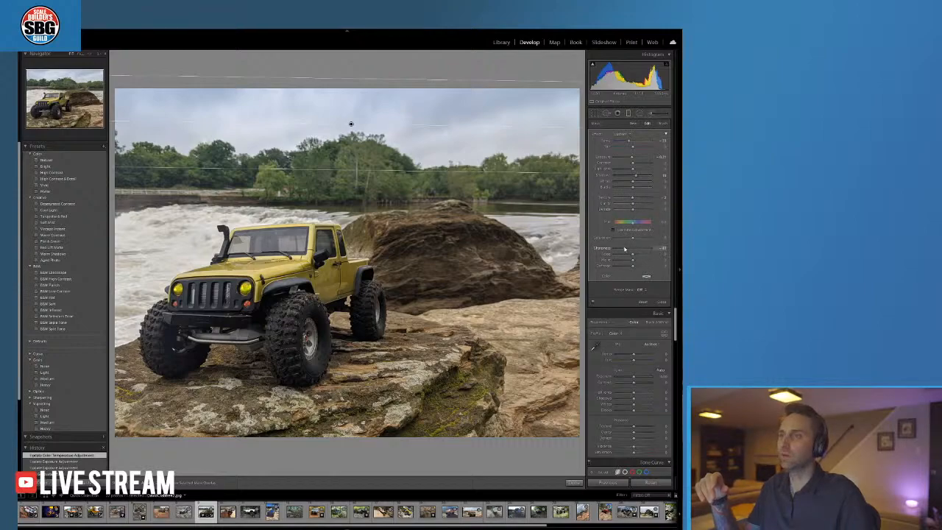
pyautogui.moveTo(625, 249); pyautogui.dragTo(625, 249)
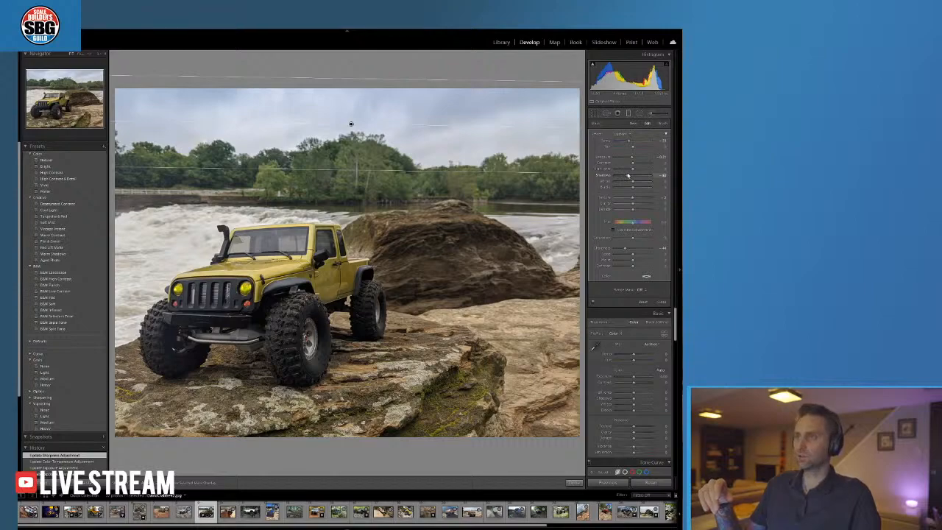
pyautogui.click(628, 175)
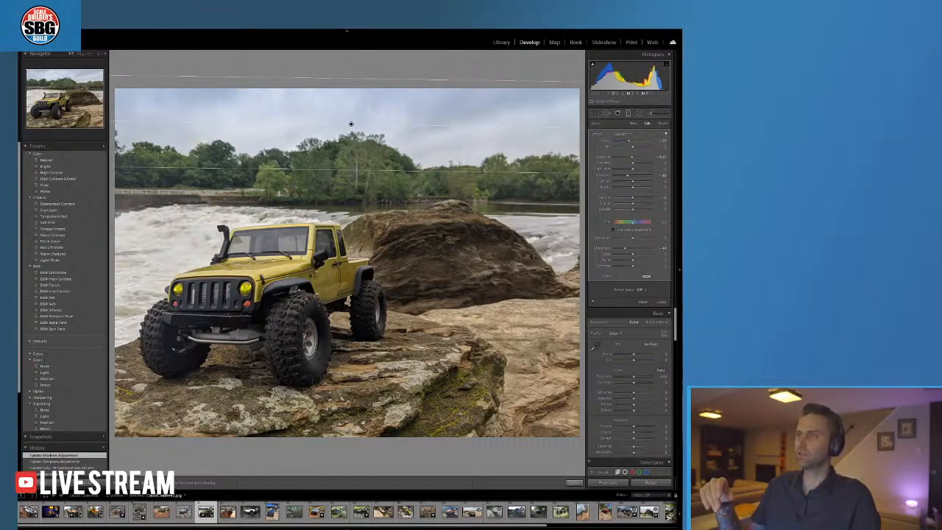
pyautogui.click(573, 484)
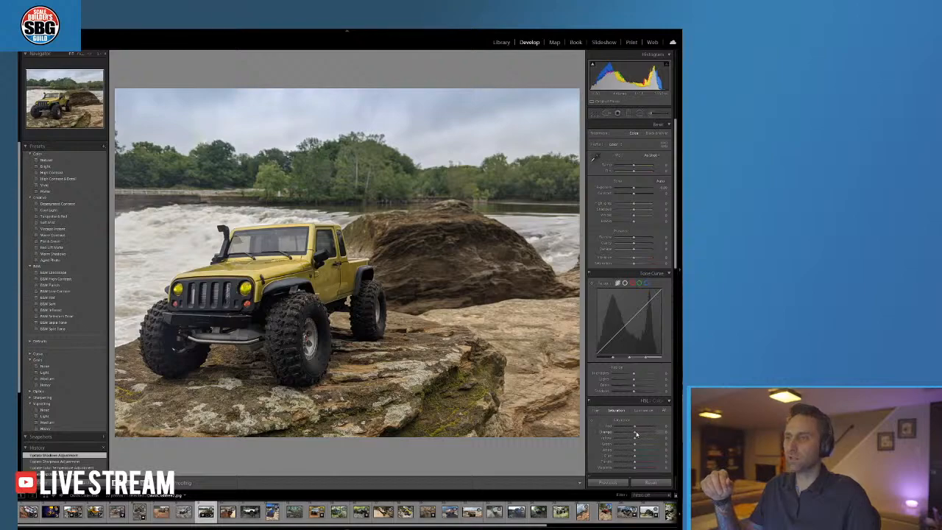
# Raise the orange, yellow, green and blue saturation of the Jeep photo and slightly lower the aqua saturation
pyautogui.moveTo(641, 436); pyautogui.dragTo(644, 439)
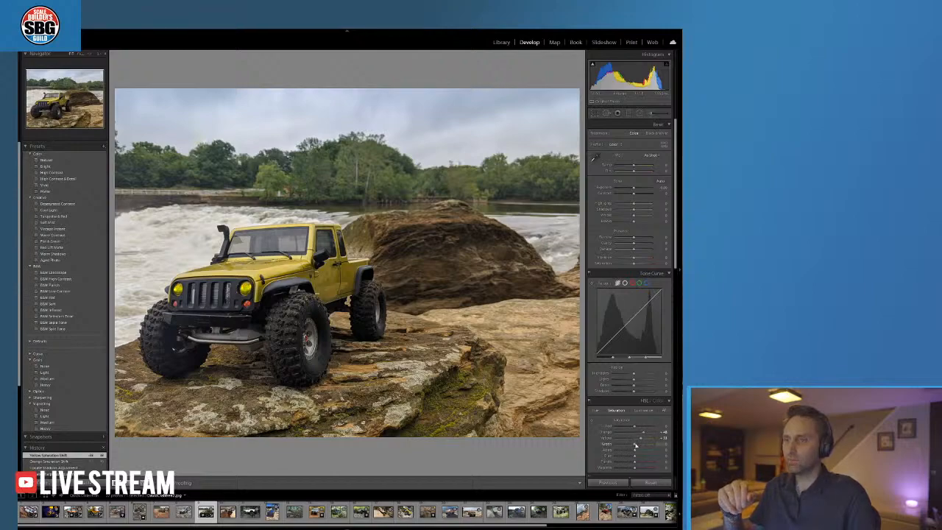
pyautogui.moveTo(636, 444); pyautogui.dragTo(641, 446)
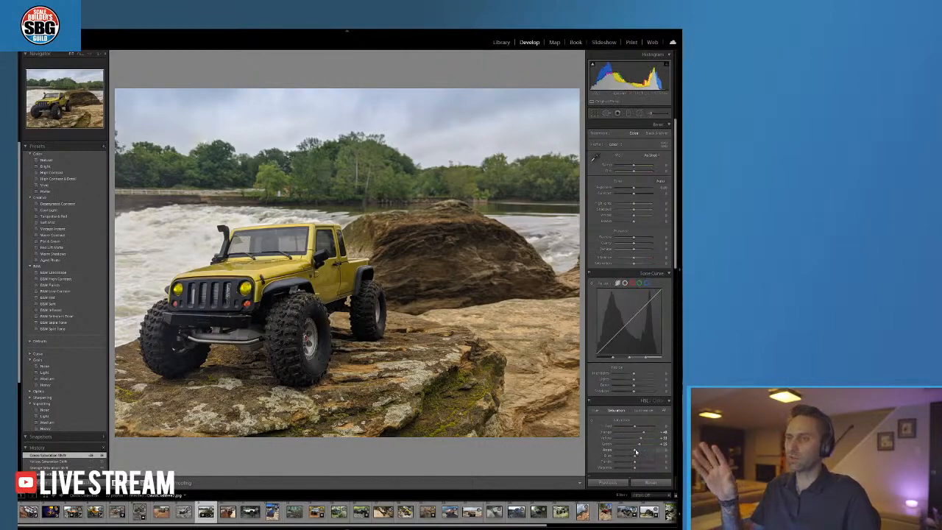
pyautogui.moveTo(637, 452); pyautogui.dragTo(647, 458)
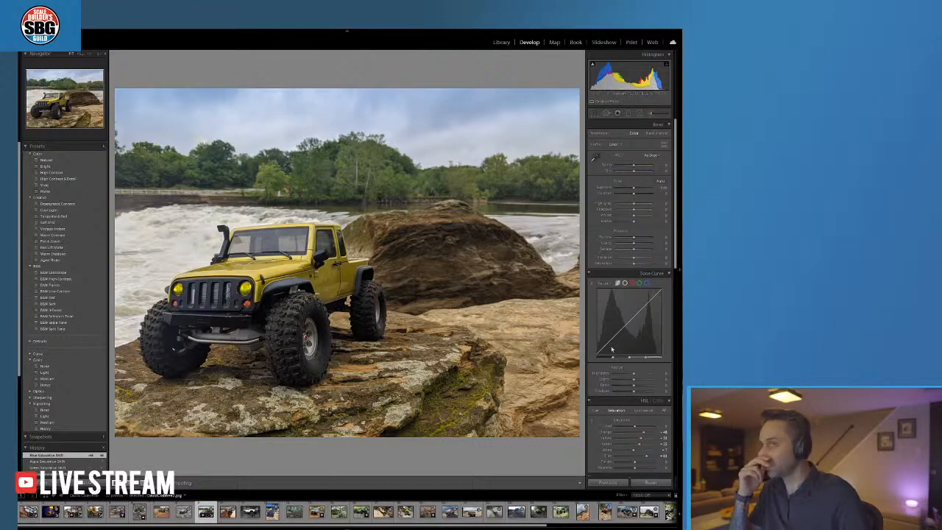
# Increase the Jeep photo's texture and clarity, and warm its white balance temperature slightly
pyautogui.moveTo(640, 242); pyautogui.dragTo(645, 246)
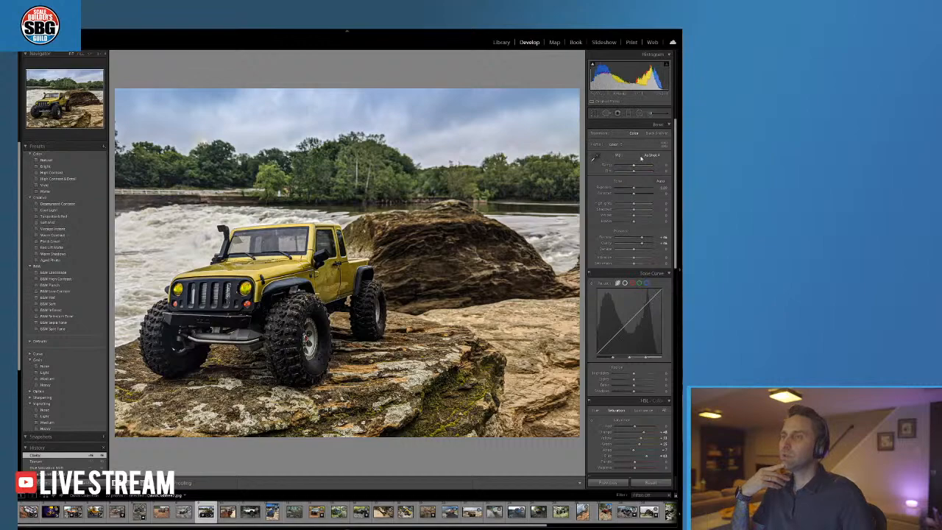
pyautogui.moveTo(633, 168); pyautogui.dragTo(635, 168)
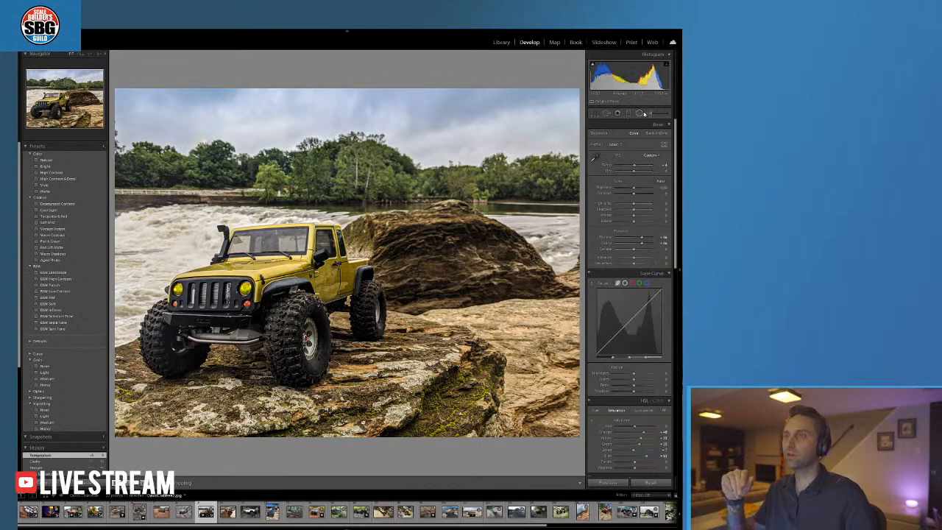
# Paint an adjustment brush mask over the yellow Jeep and raise its exposure, contrast, sharpness and saturation
pyautogui.click(650, 114)
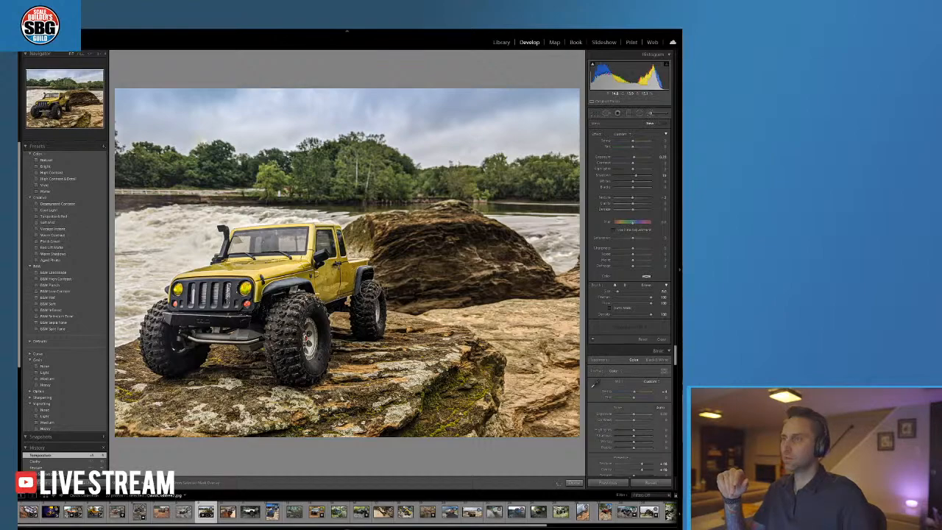
pyautogui.click(369, 295)
pyautogui.moveTo(633, 157); pyautogui.dragTo(638, 159)
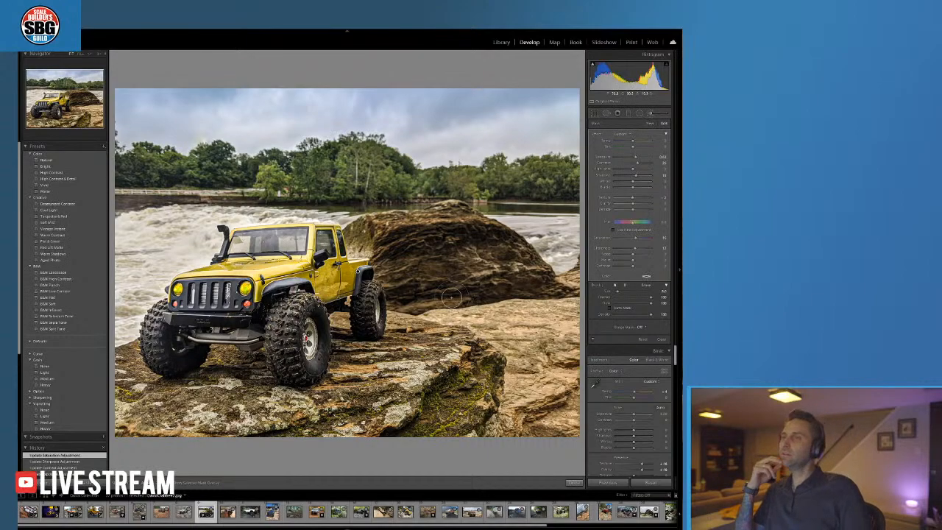
# Apply the Medium grain preset and the Light vignetting preset to the Jeep photo, and close the brush adjustment
pyautogui.click(61, 380)
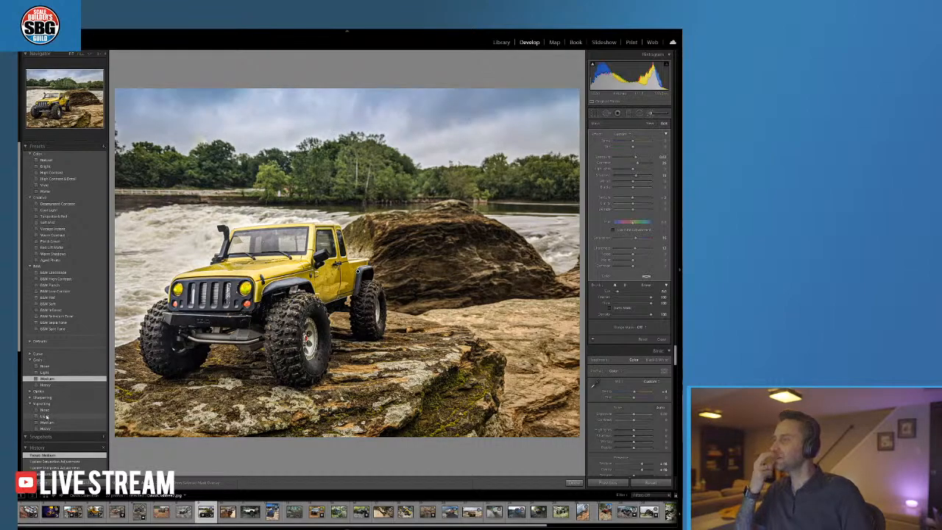
pyautogui.click(46, 417)
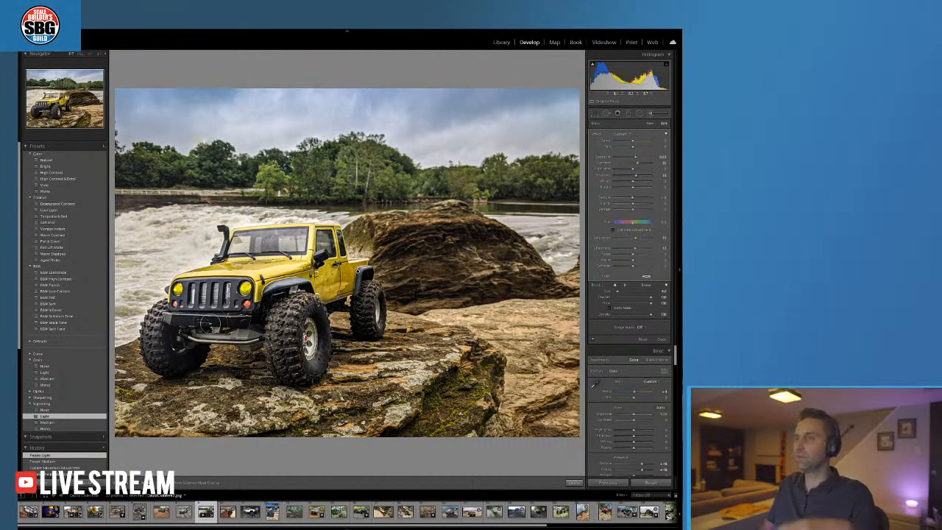
pyautogui.click(574, 483)
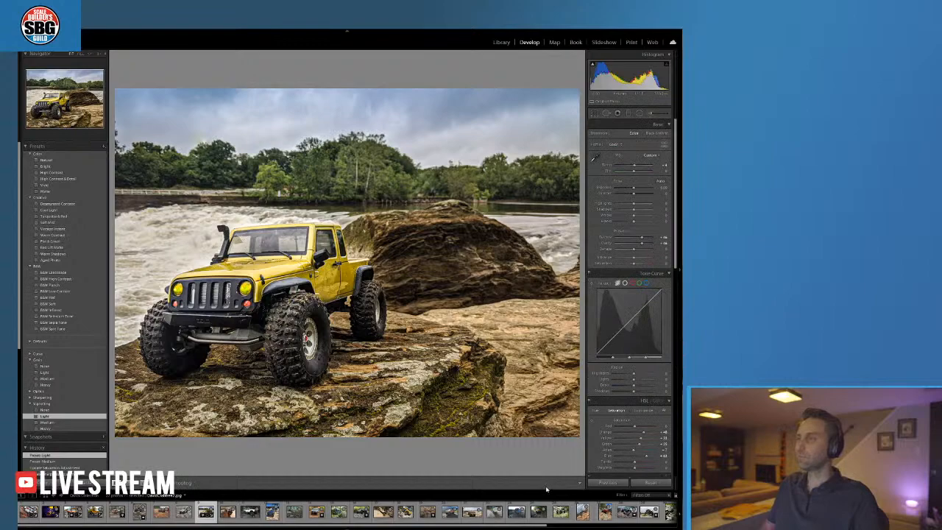
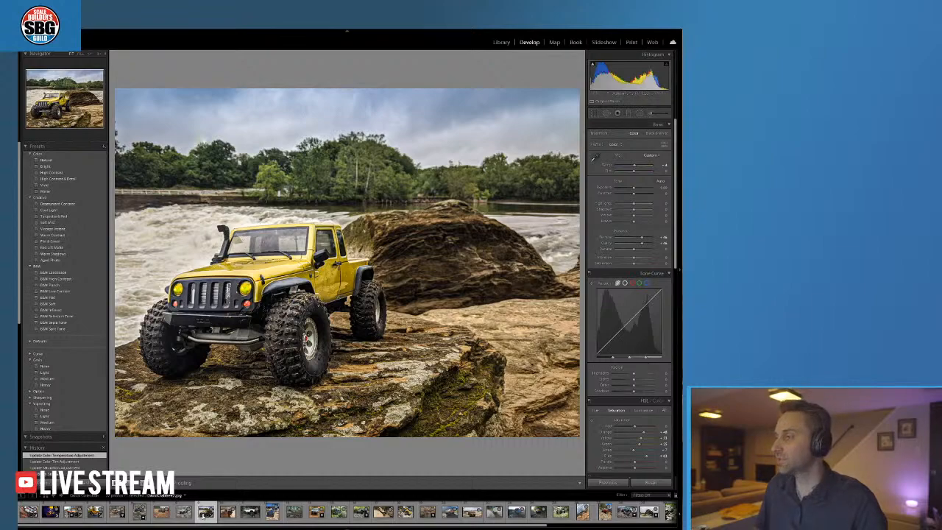
# Examine where the Jeep photo was taken on the map at wider and closer scales, and return to developing it
pyautogui.click(203, 516)
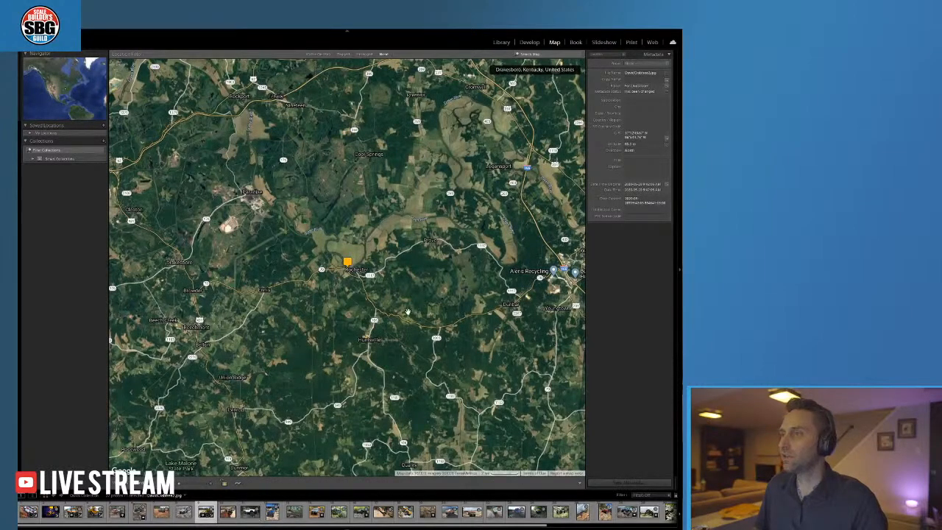
pyautogui.scroll(-3, 397, 303)
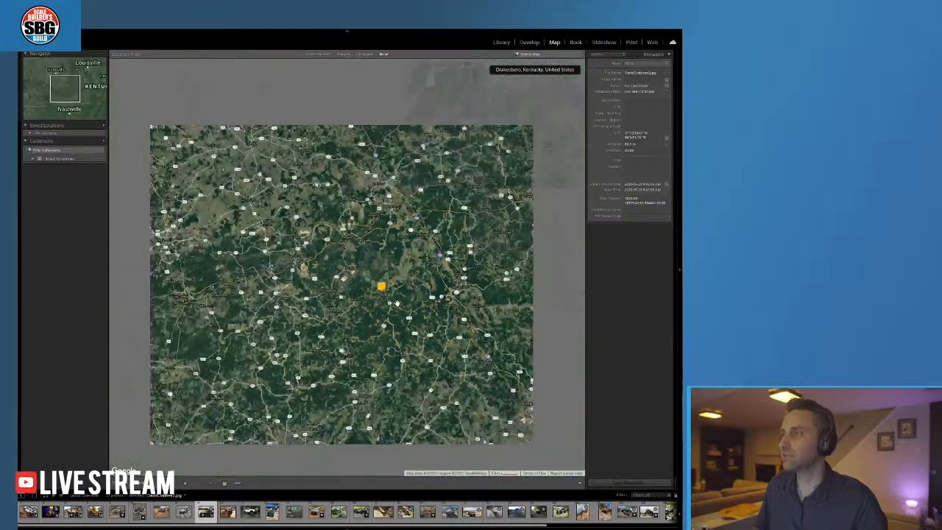
pyautogui.scroll(-2, 397, 302)
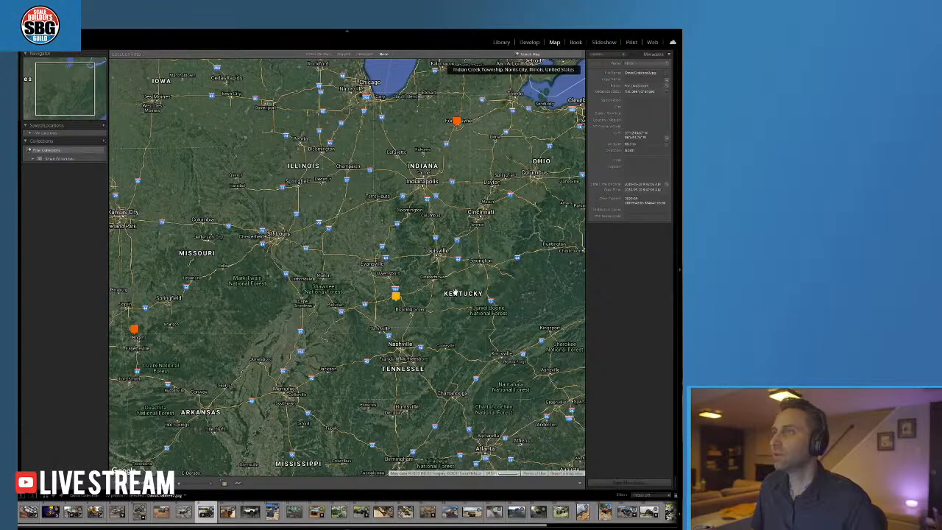
pyautogui.scroll(1, 452, 291)
pyautogui.scroll(1, 371, 302)
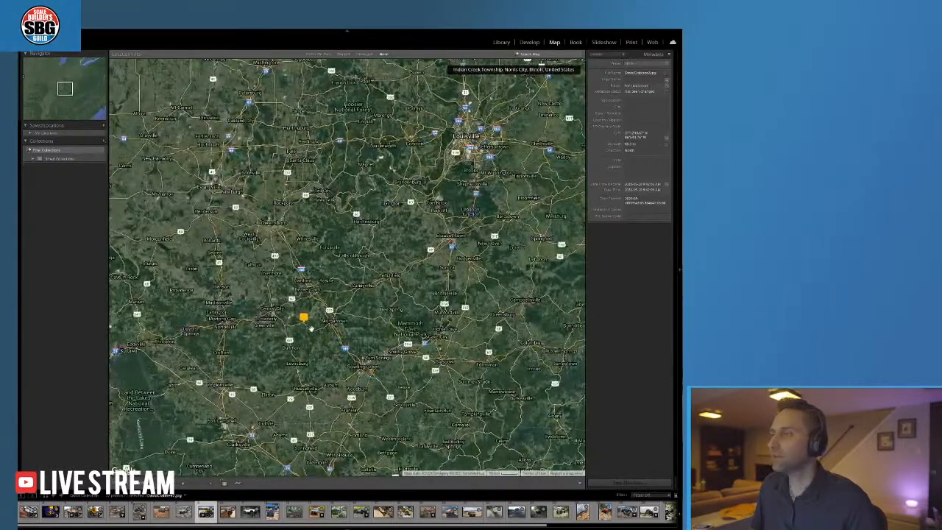
pyautogui.moveTo(332, 327); pyautogui.dragTo(392, 328)
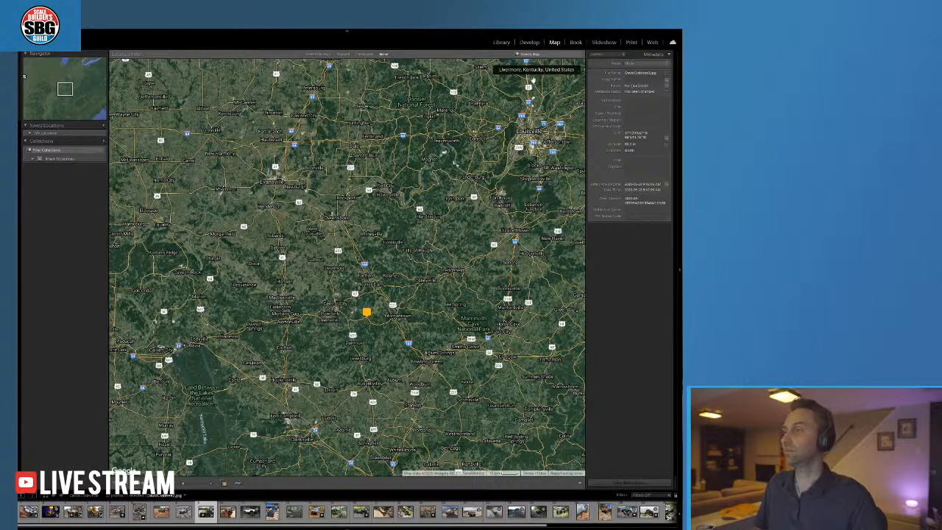
pyautogui.click(529, 41)
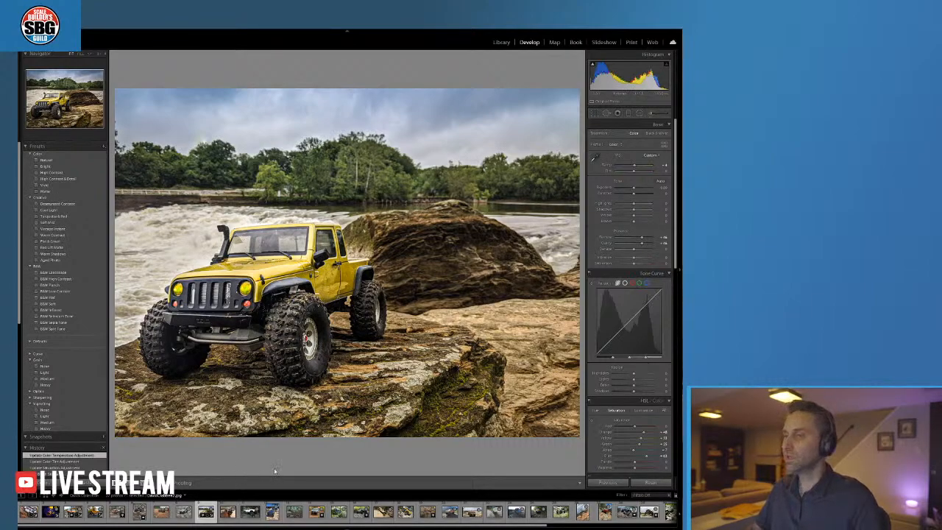
# Open the photo of the orange and black Ford truck climbing a rock and inspect its hood and grille up close
pyautogui.click(116, 512)
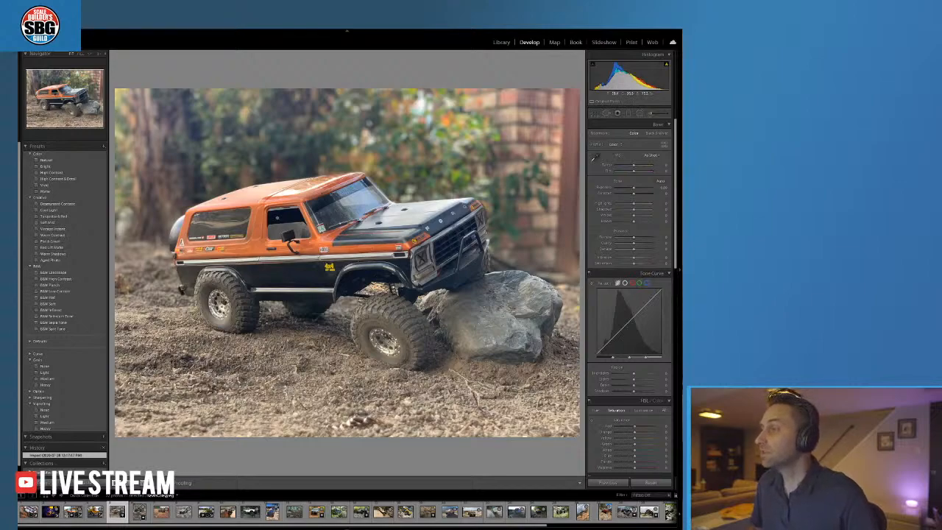
pyautogui.click(397, 215)
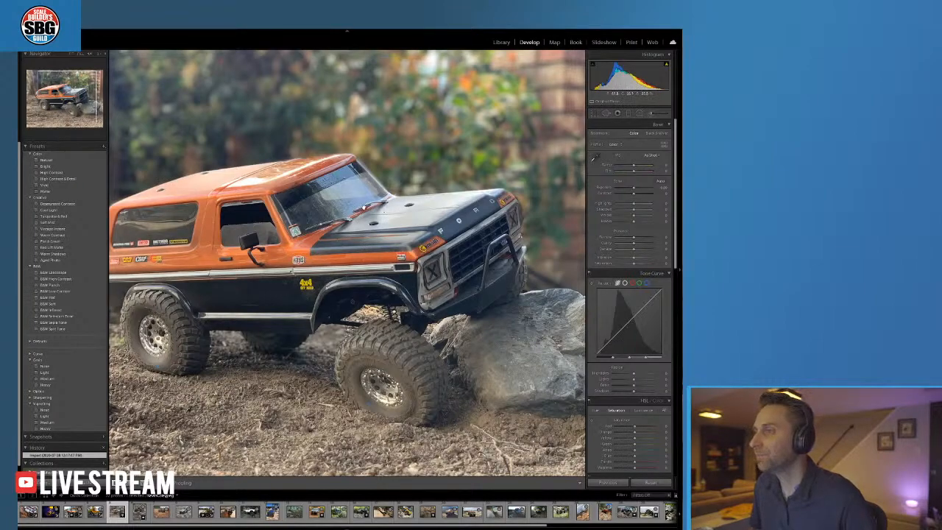
pyautogui.click(374, 230)
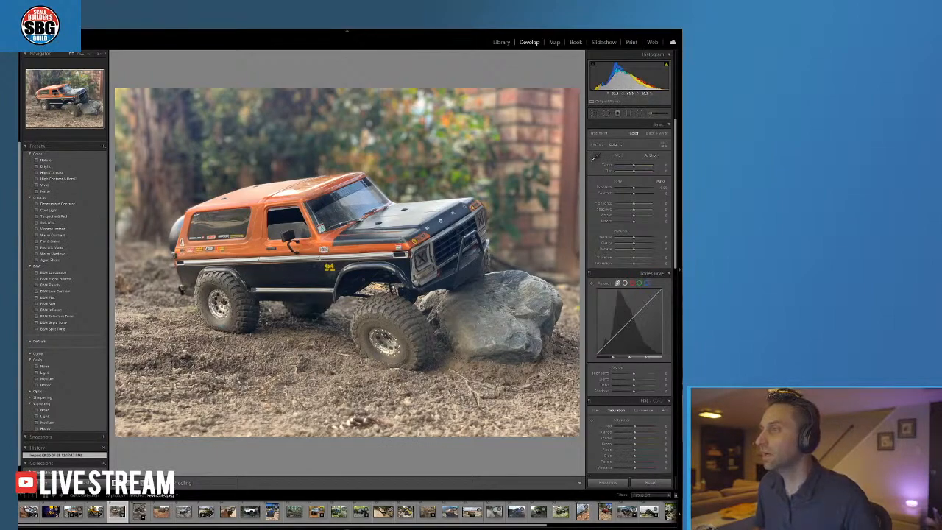
pyautogui.click(396, 229)
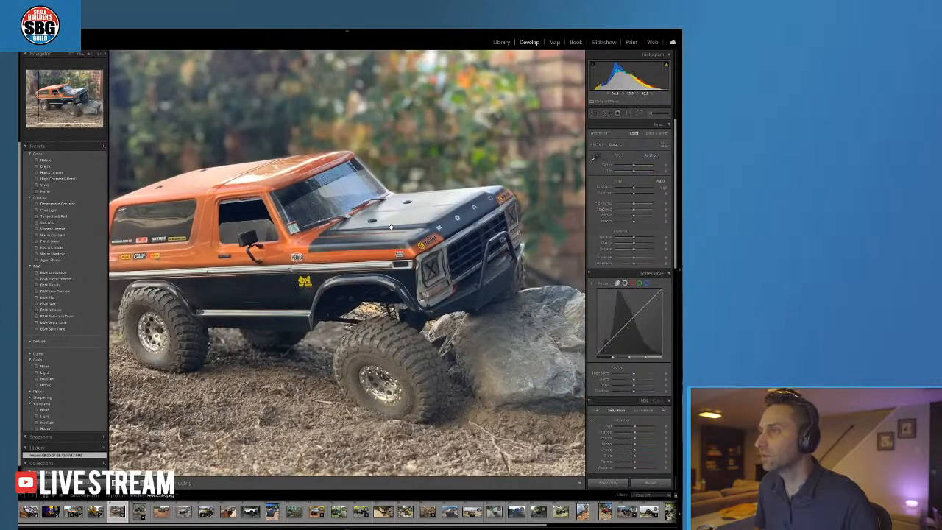
pyautogui.click(457, 215)
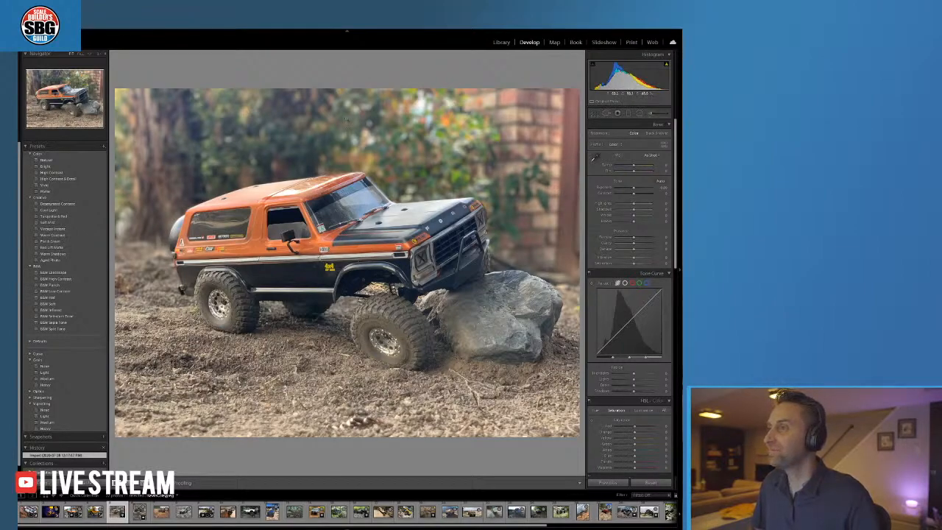
# Crop the orange truck photo with a free aspect ratio, trimming the upper and lower edges while keeping the full width
pyautogui.click(606, 113)
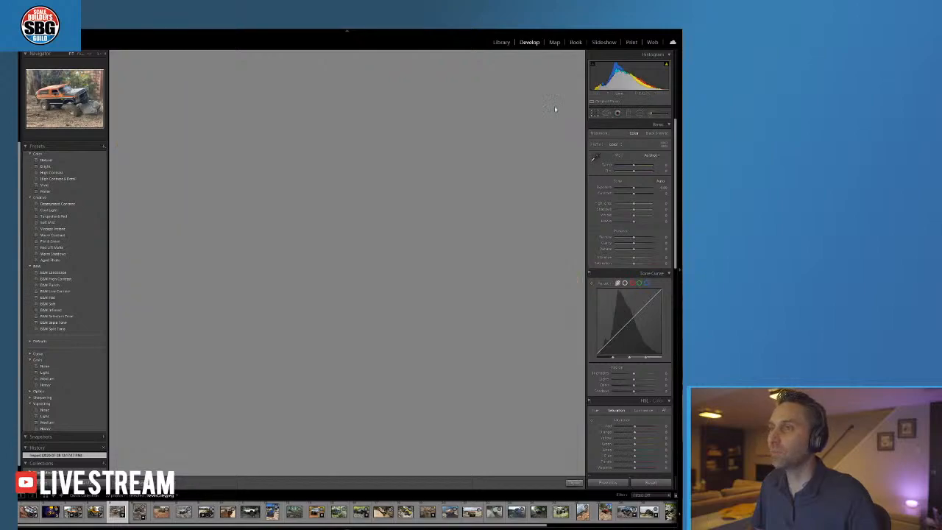
pyautogui.moveTo(348, 88); pyautogui.dragTo(348, 111)
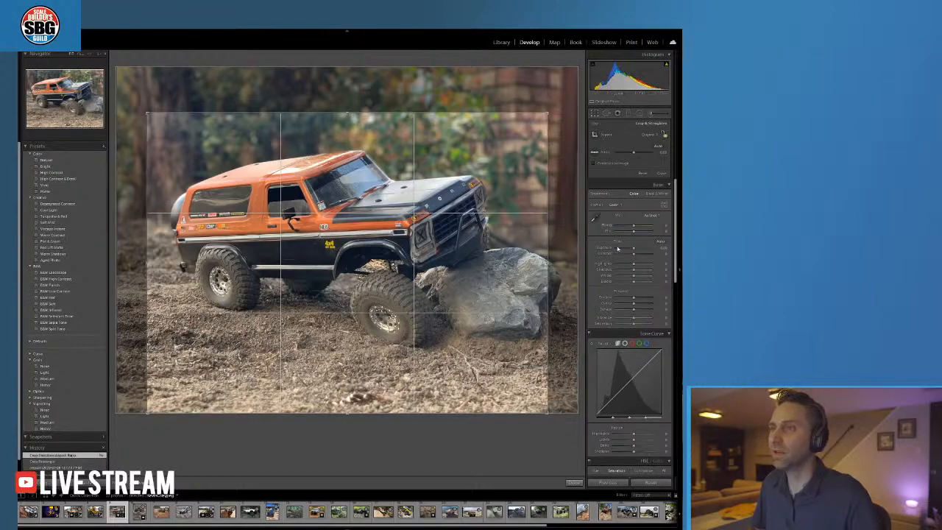
pyautogui.moveTo(548, 241); pyautogui.dragTo(564, 241)
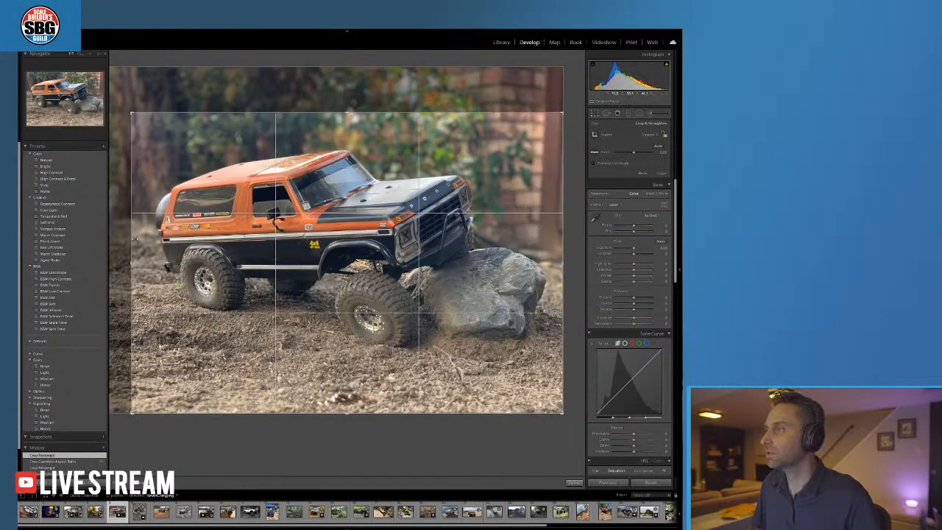
pyautogui.moveTo(134, 239); pyautogui.dragTo(110, 239)
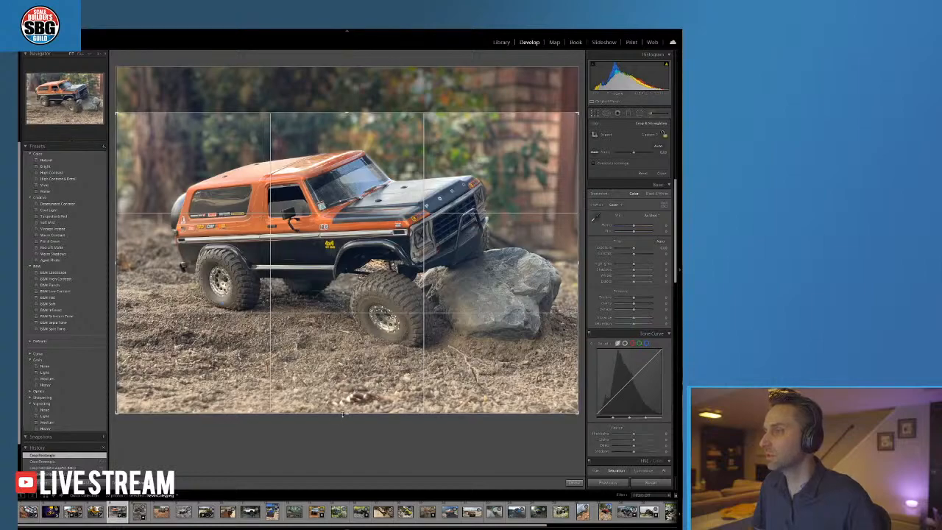
pyautogui.moveTo(342, 415); pyautogui.dragTo(343, 384)
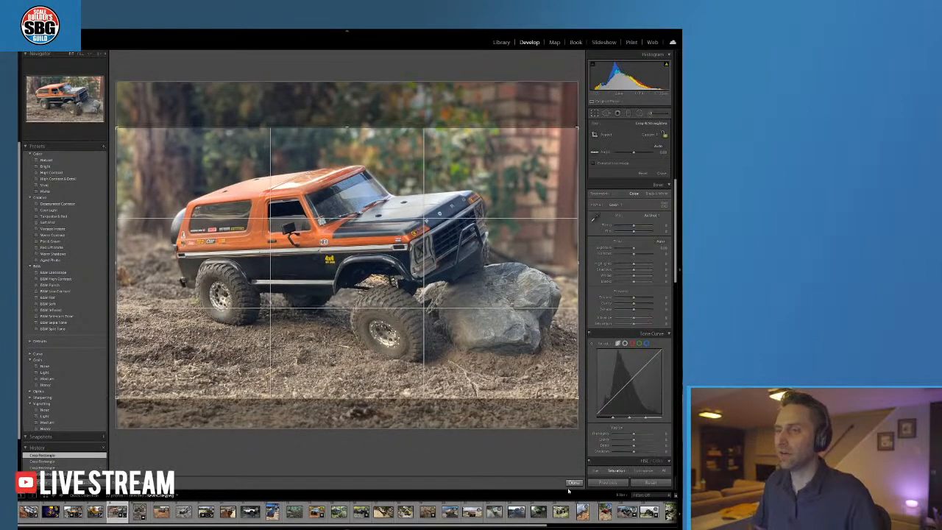
pyautogui.click(572, 484)
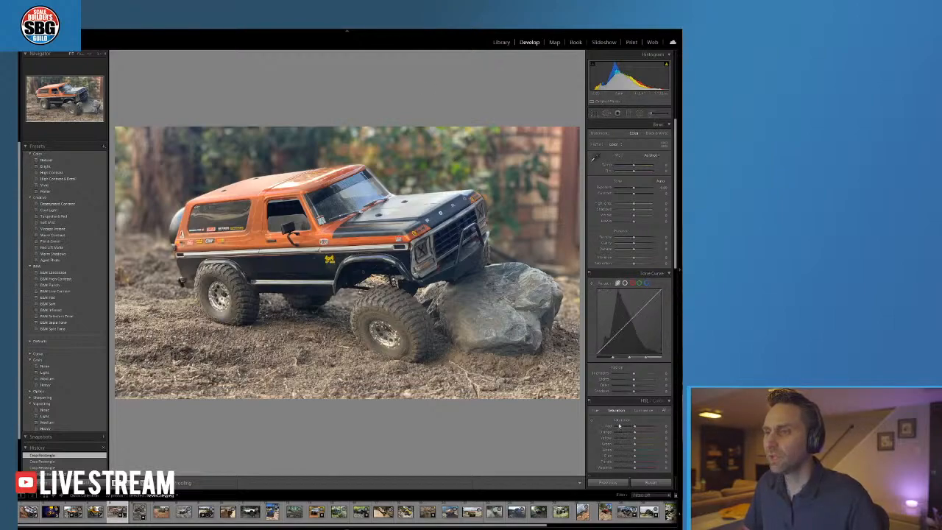
# Boost the orange saturation, apply the Warm Shadows preset, and balance the temperature toward cool and the tint toward magenta
pyautogui.moveTo(635, 435); pyautogui.dragTo(641, 434)
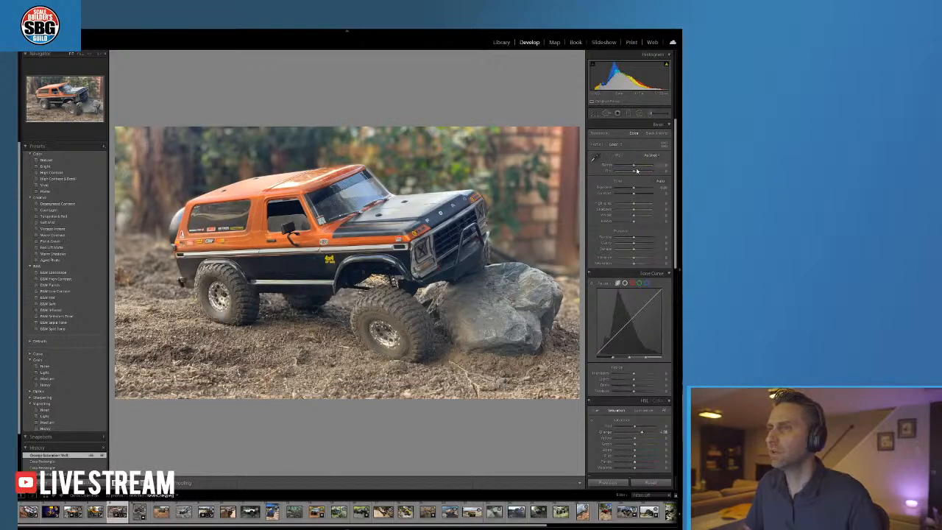
pyautogui.moveTo(635, 166); pyautogui.dragTo(629, 167)
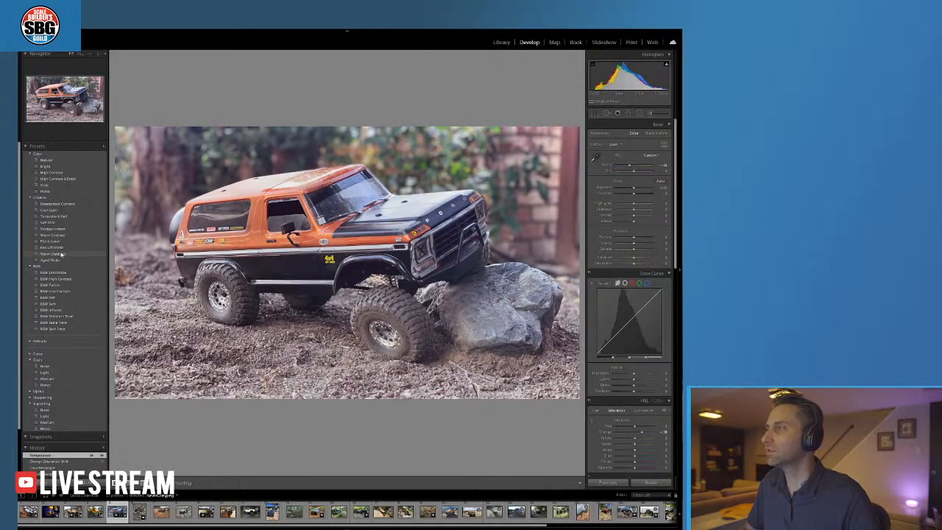
pyautogui.click(62, 254)
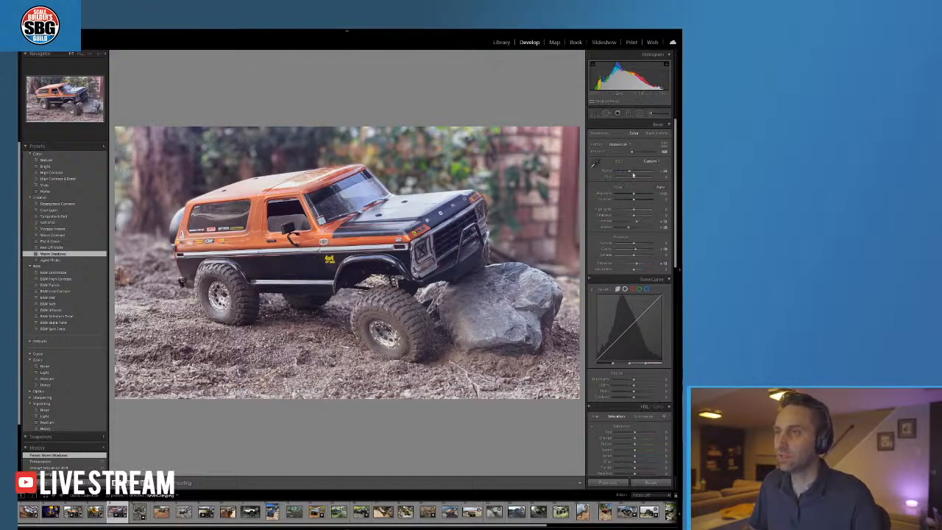
pyautogui.moveTo(629, 171); pyautogui.dragTo(640, 180)
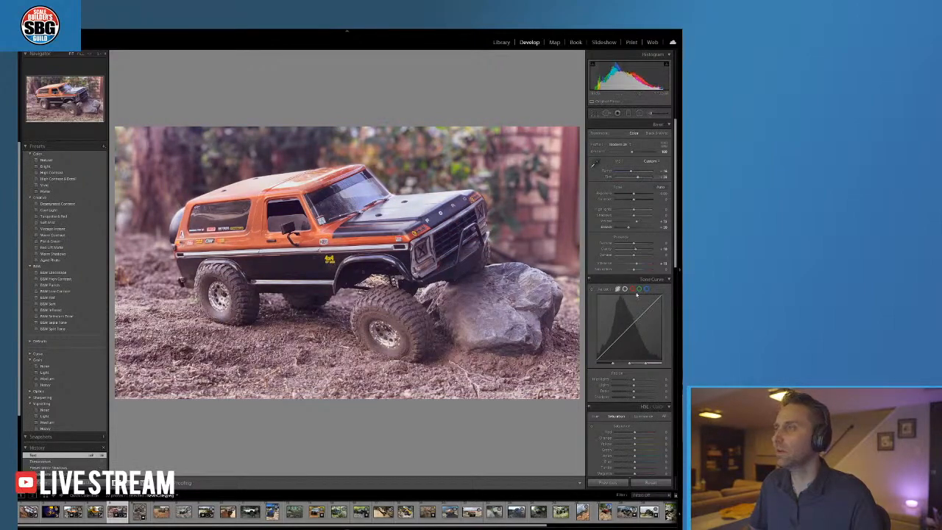
# Apply the Light grain preset and the Light vignetting preset to the orange truck photo
pyautogui.click(59, 374)
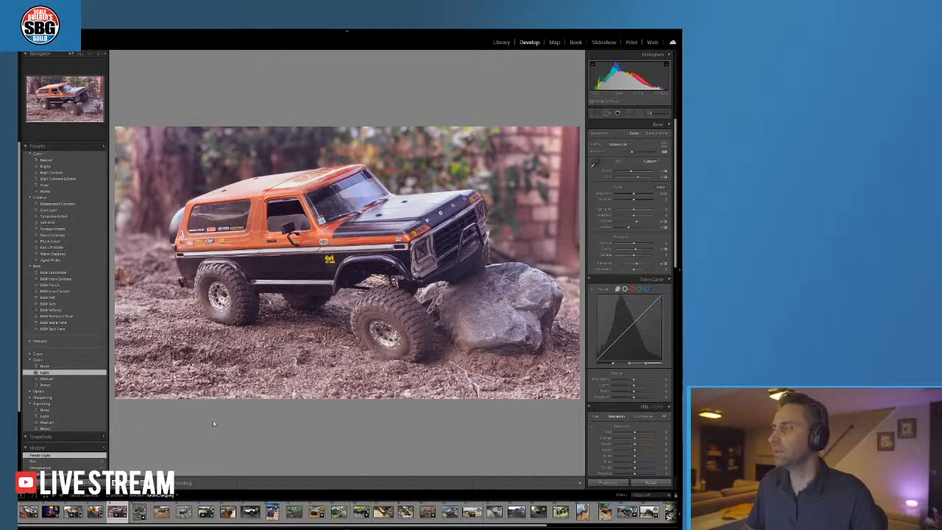
pyautogui.click(52, 417)
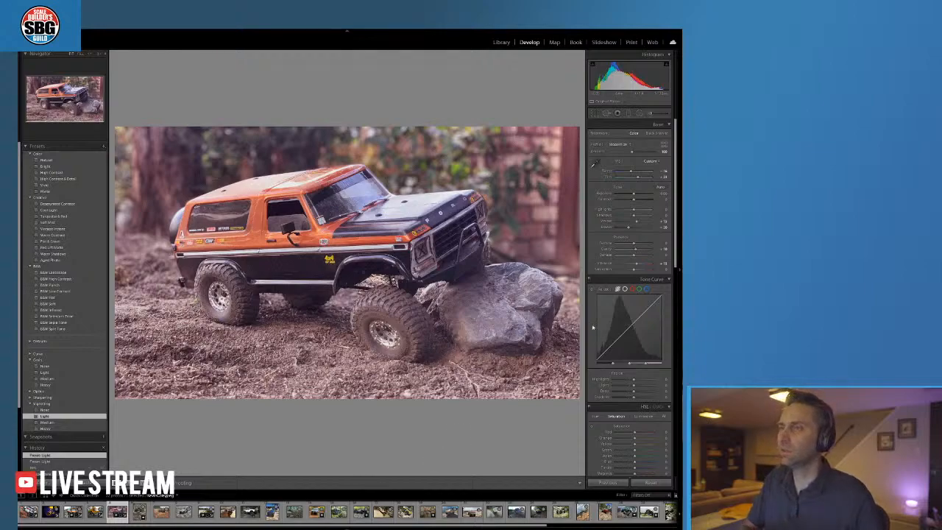
# Increase the texture and boost the orange saturation of the orange truck photo again
pyautogui.moveTo(635, 244); pyautogui.dragTo(644, 245)
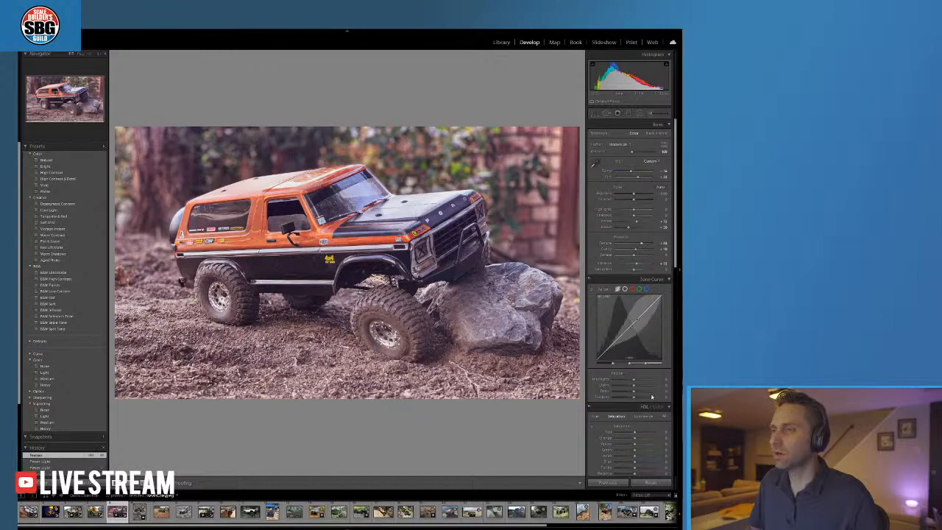
pyautogui.moveTo(635, 438); pyautogui.dragTo(646, 439)
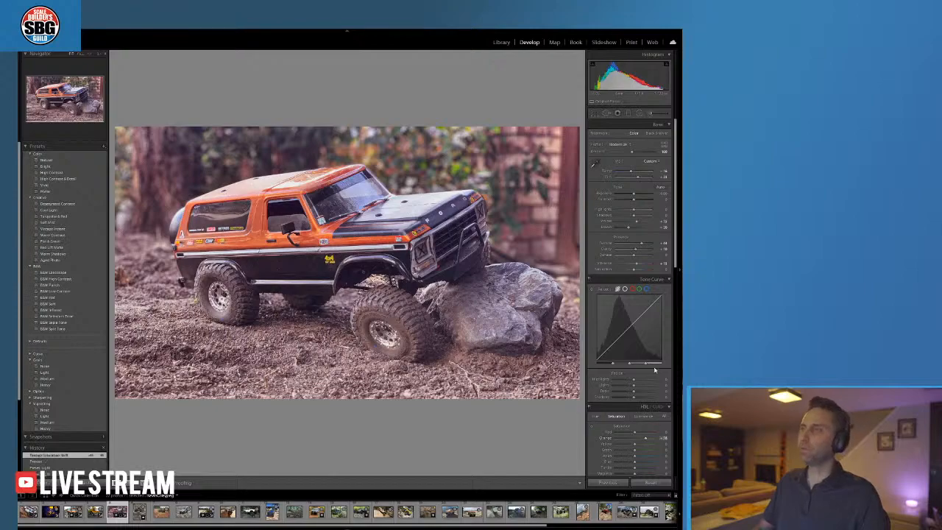
pyautogui.click(595, 162)
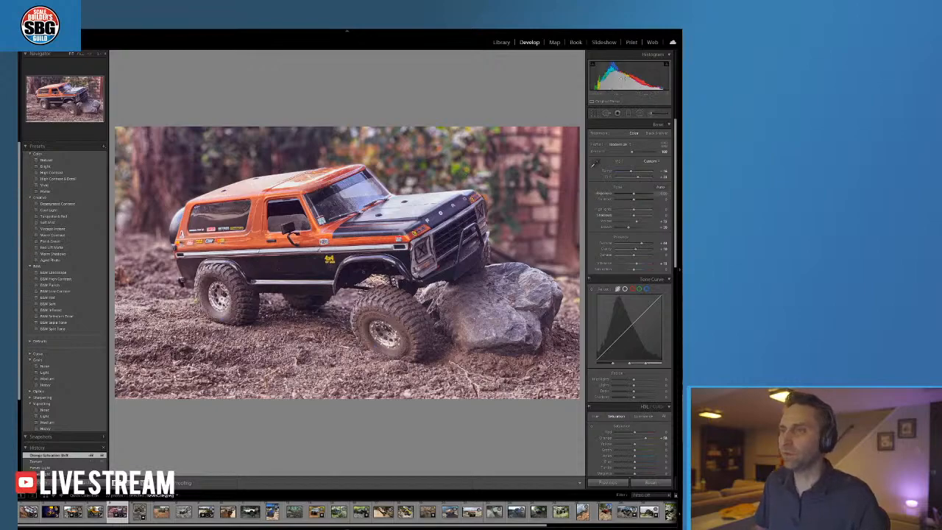
# Brush over the truck's grille and front end, lifting exposure, highlights and shadows with a slight magenta tint, and close the brush
pyautogui.press('k')
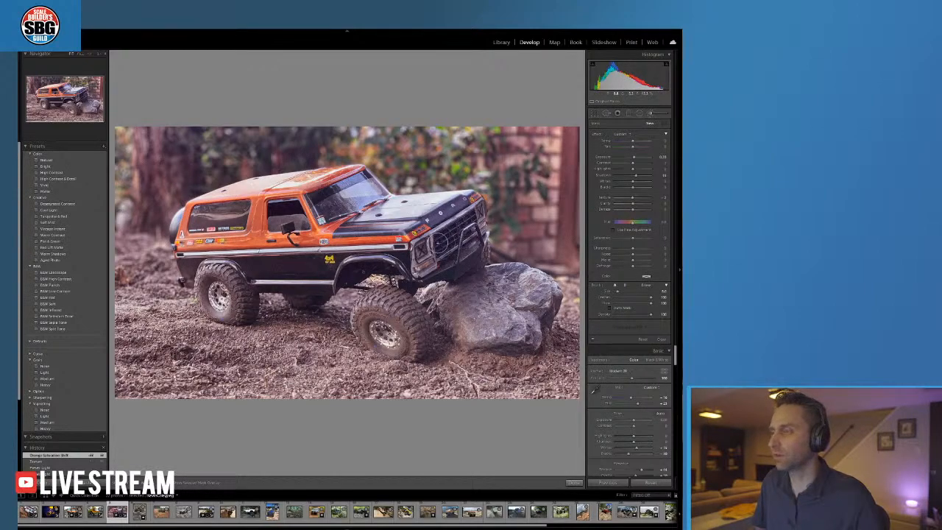
pyautogui.moveTo(431, 247)
pyautogui.mouseDown()
pyautogui.moveTo(462, 215)
pyautogui.moveTo(499, 236)
pyautogui.mouseUp()
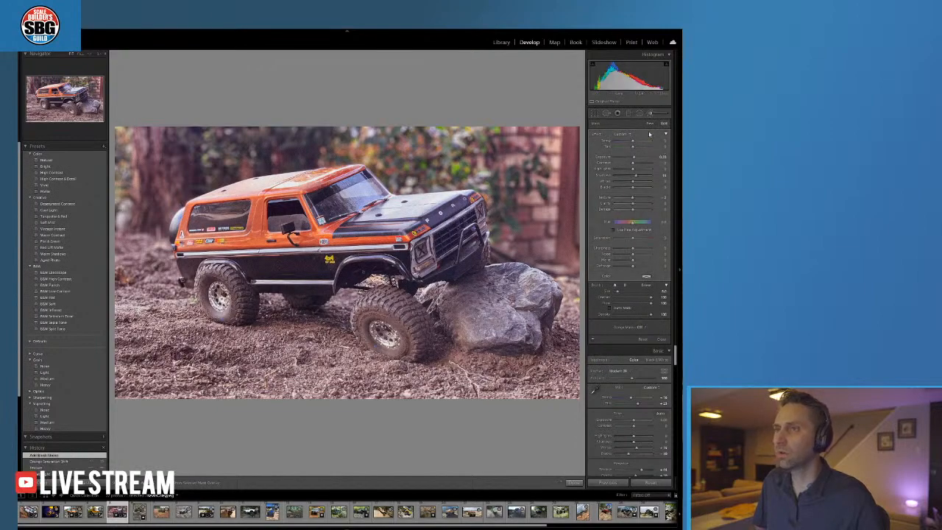
pyautogui.moveTo(633, 158); pyautogui.dragTo(634, 171)
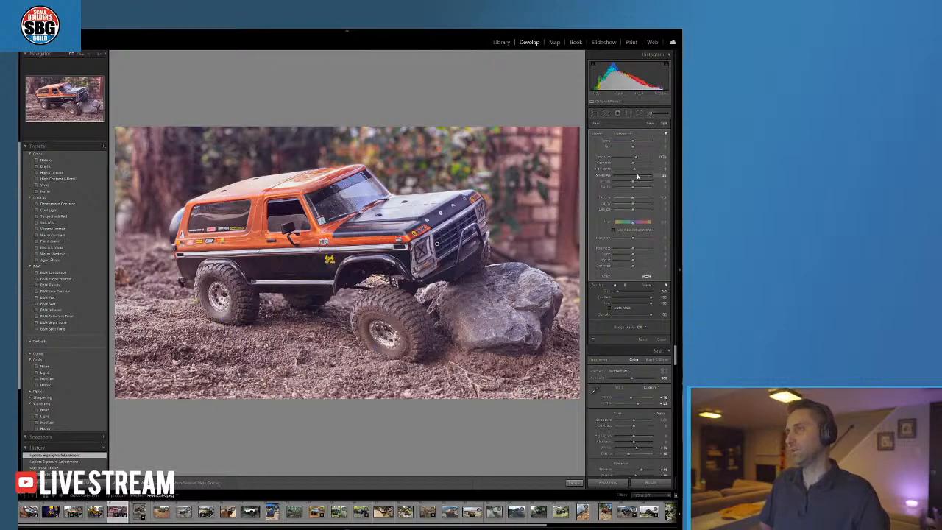
pyautogui.moveTo(638, 176); pyautogui.dragTo(640, 175)
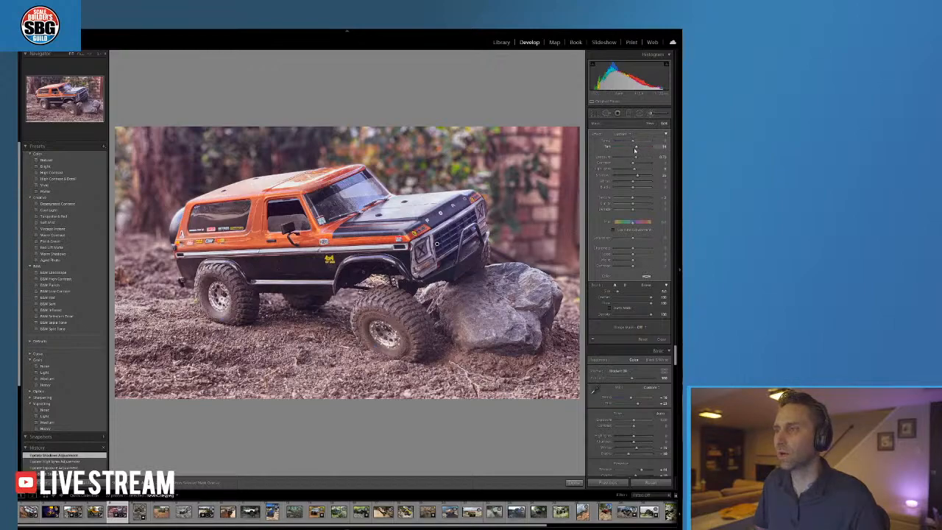
pyautogui.moveTo(636, 148); pyautogui.dragTo(634, 148)
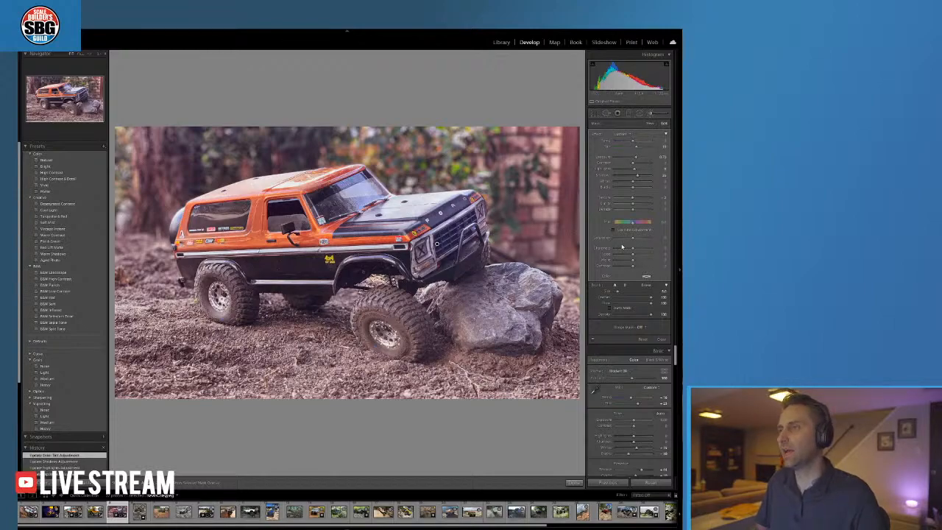
pyautogui.click(571, 484)
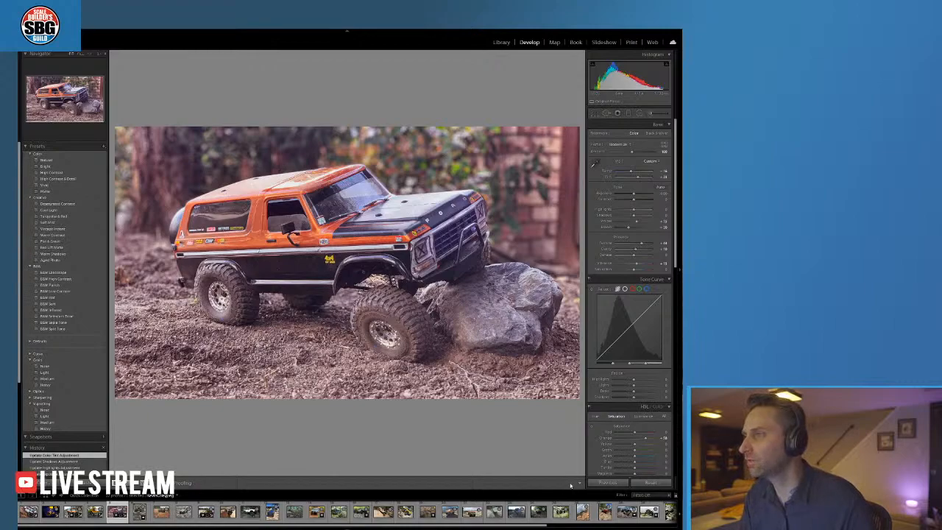
# Inspect the truck up close, raise the shadows to +12, lower the highlights strongly and increase the clarity
pyautogui.click(374, 271)
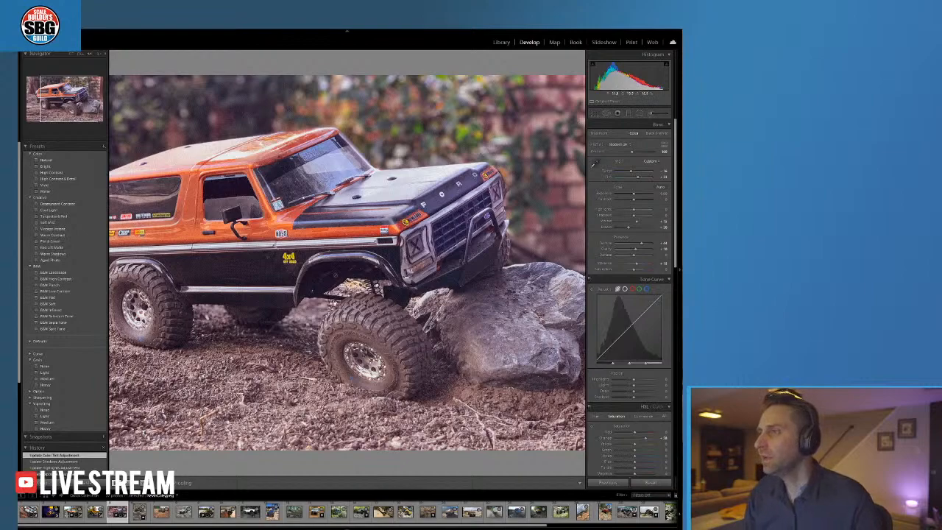
pyautogui.click(332, 284)
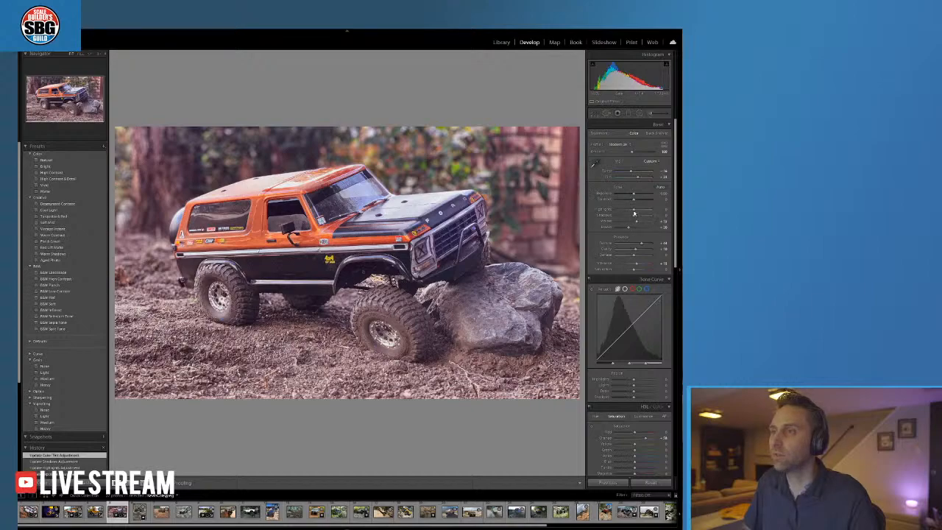
pyautogui.moveTo(634, 215); pyautogui.dragTo(636, 216)
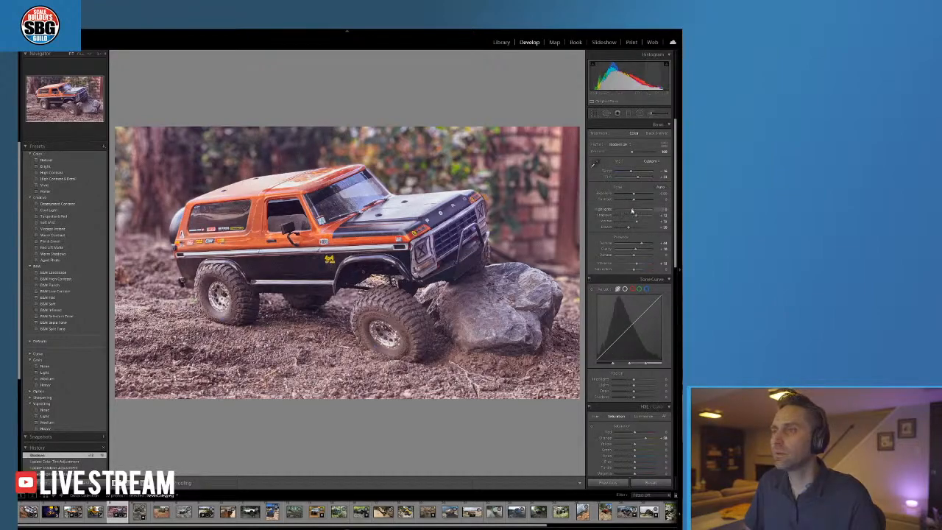
pyautogui.moveTo(633, 211); pyautogui.dragTo(623, 211)
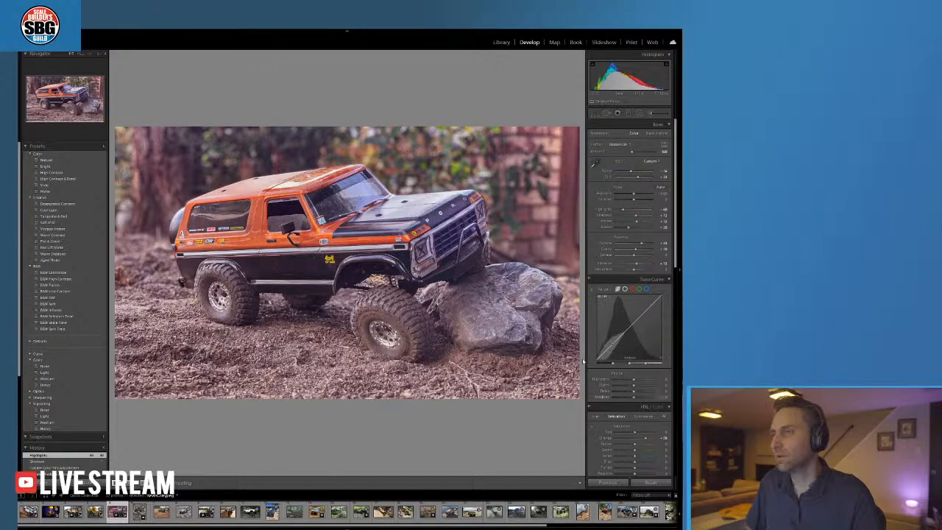
pyautogui.moveTo(635, 251); pyautogui.dragTo(642, 252)
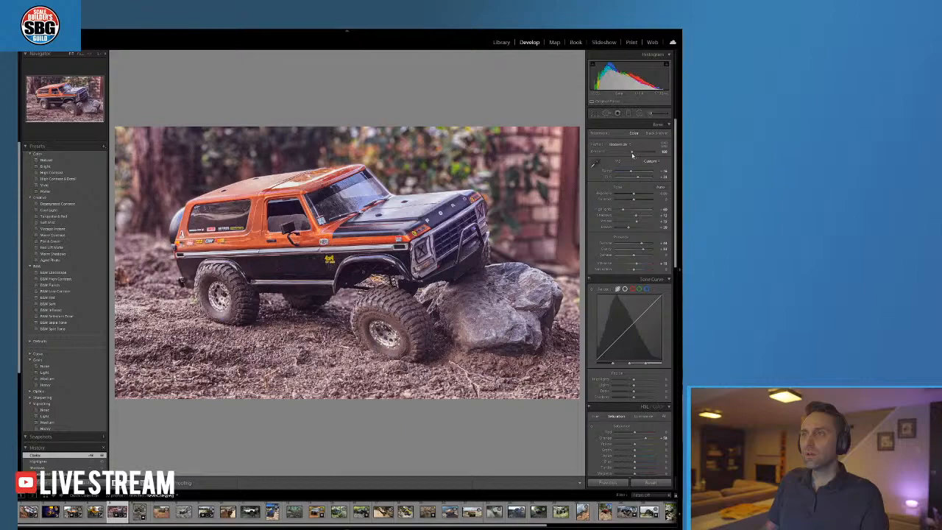
# Try a weaker profile amount, set it to the maximum of 200, and raise the red saturation
pyautogui.moveTo(632, 152)
pyautogui.mouseDown()
pyautogui.moveTo(648, 152)
pyautogui.moveTo(616, 153)
pyautogui.moveTo(627, 152)
pyautogui.mouseUp()
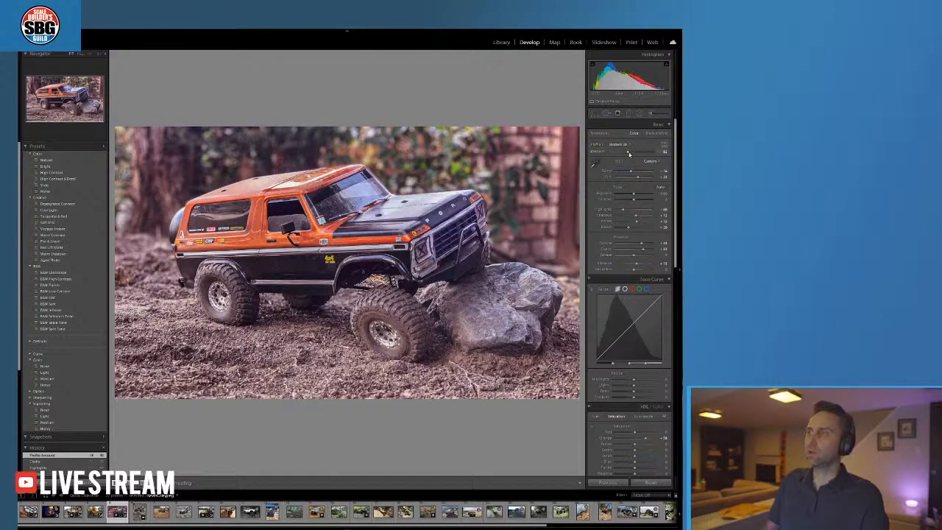
pyautogui.moveTo(628, 153); pyautogui.dragTo(661, 158)
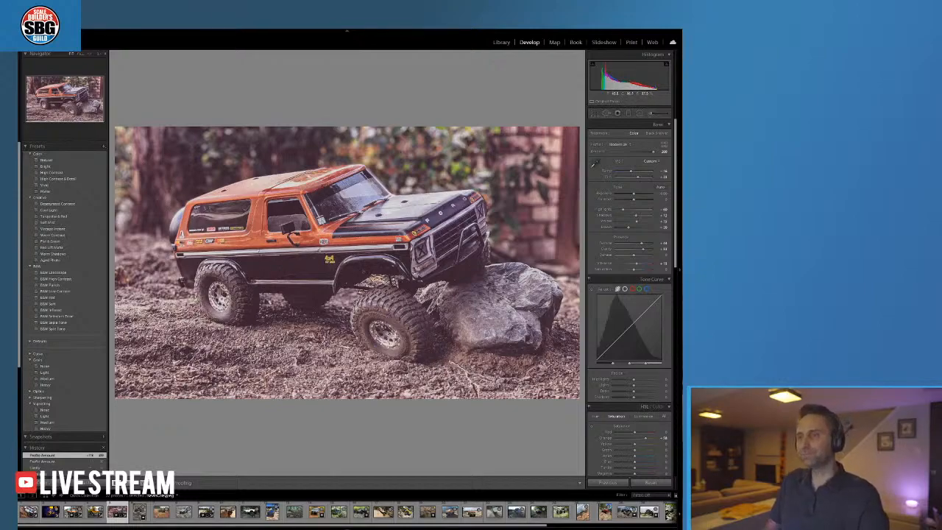
pyautogui.click(643, 434)
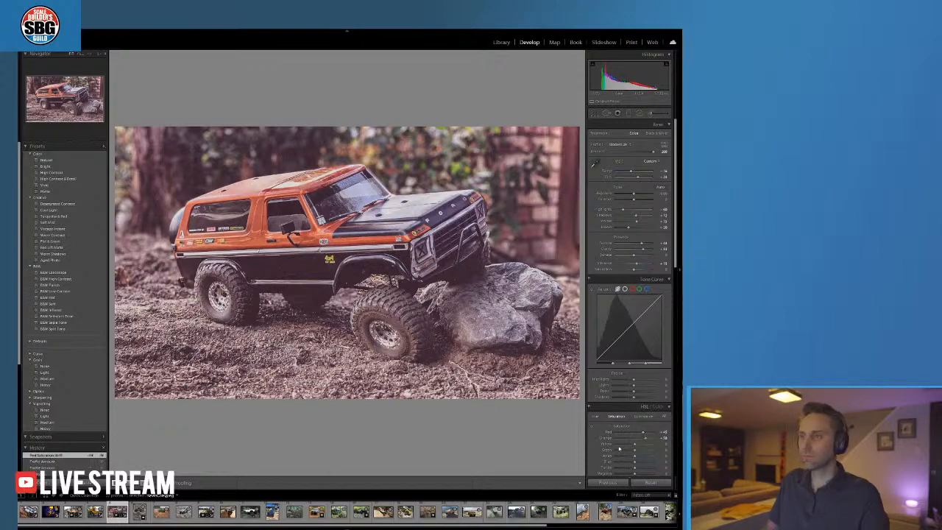
# Set the sharpening amount to 47 and raise the magenta and purple saturation
pyautogui.scroll(-5, 589, 443)
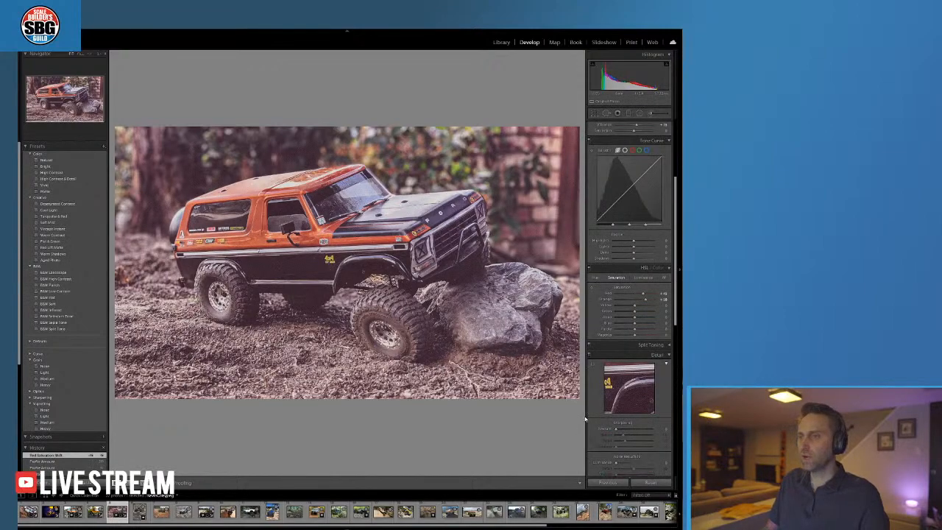
pyautogui.moveTo(617, 429); pyautogui.dragTo(625, 434)
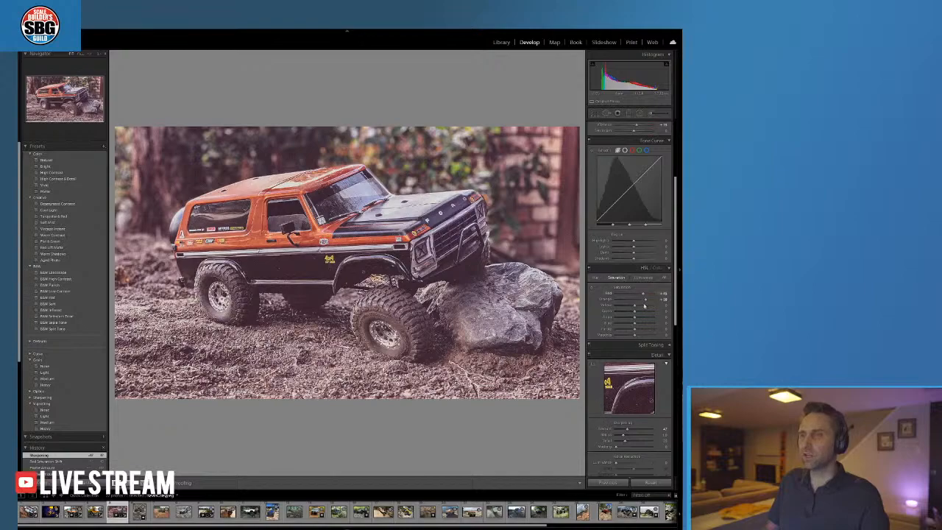
pyautogui.moveTo(635, 336); pyautogui.dragTo(640, 332)
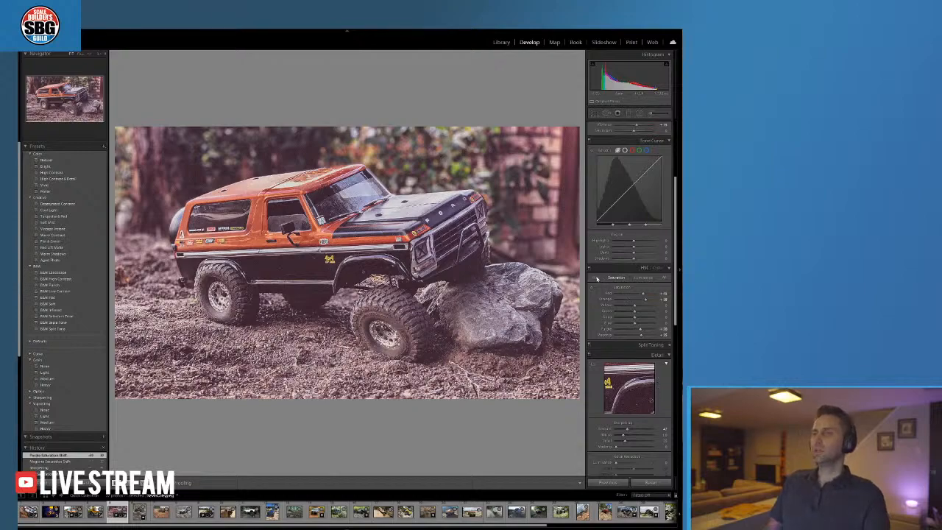
# Shift the orange hue toward red and the red hue toward orange in the truck photo
pyautogui.click(597, 278)
pyautogui.moveTo(635, 300)
pyautogui.mouseDown()
pyautogui.moveTo(624, 300)
pyautogui.moveTo(642, 295)
pyautogui.mouseUp()
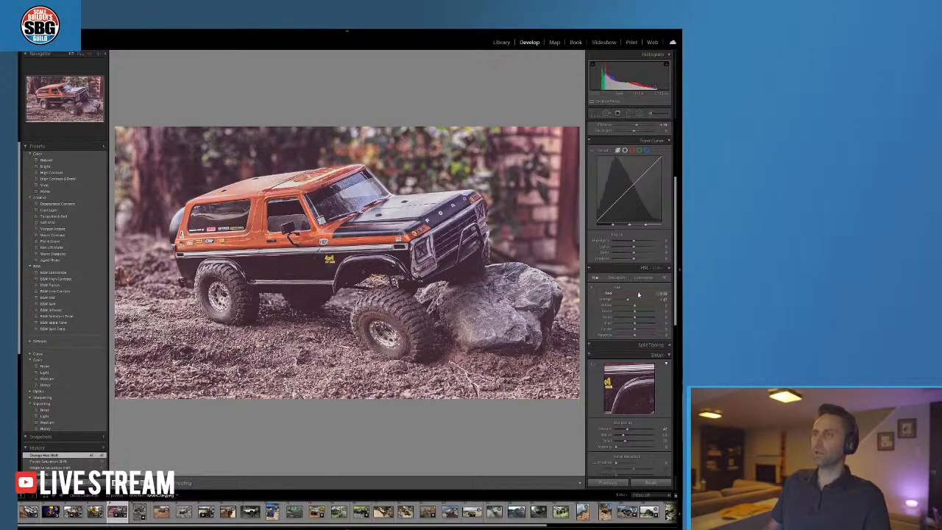
pyautogui.moveTo(638, 295); pyautogui.dragTo(638, 295)
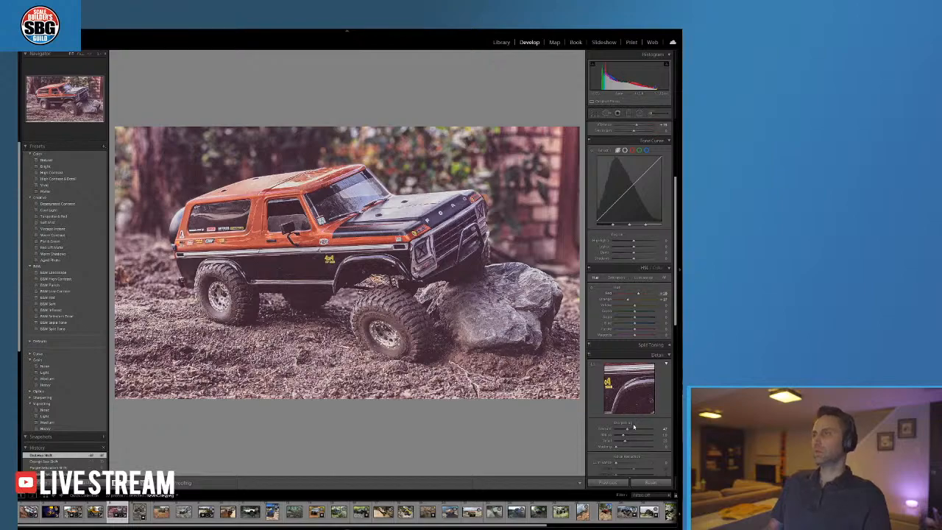
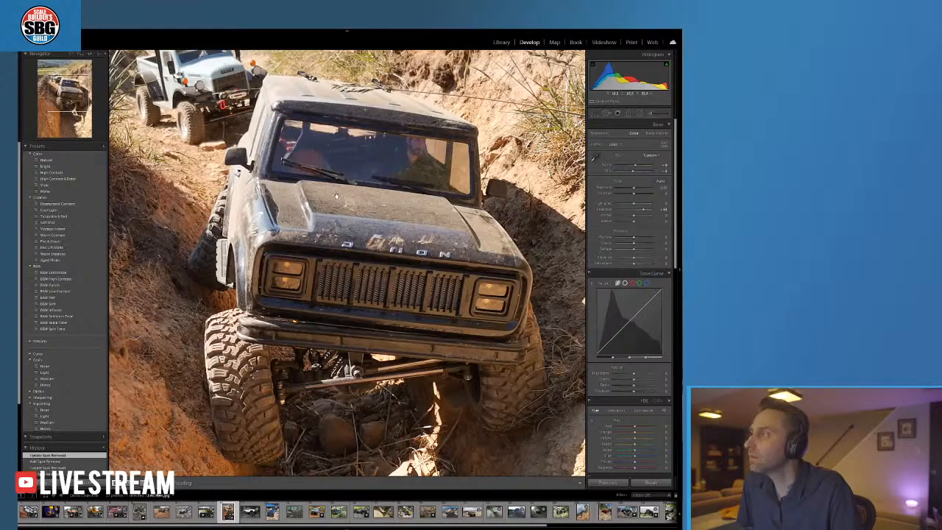
# Check the photo of the dusty truck in the dirt ravine up close, and raise its green hue and green saturation
pyautogui.scroll(-4, 338, 196)
pyautogui.scroll(7, 360, 197)
pyautogui.scroll(-5, 360, 199)
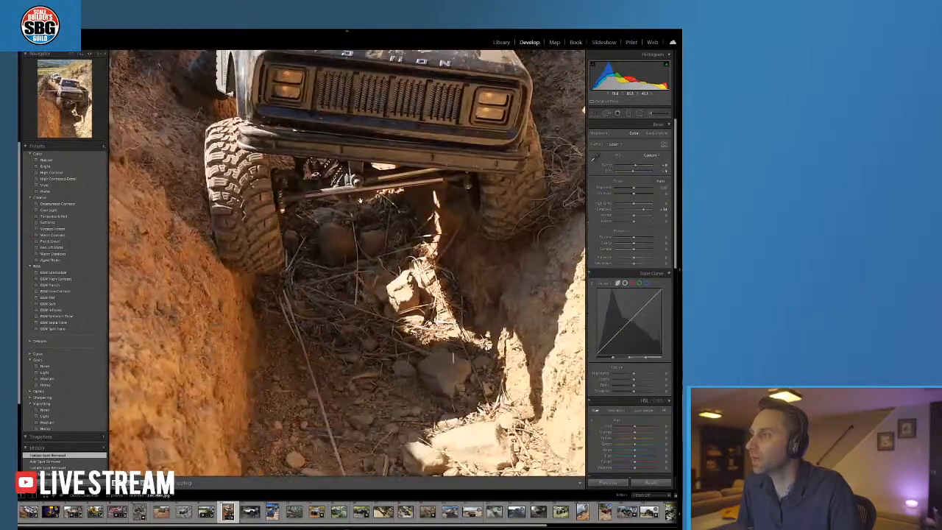
pyautogui.click(360, 199)
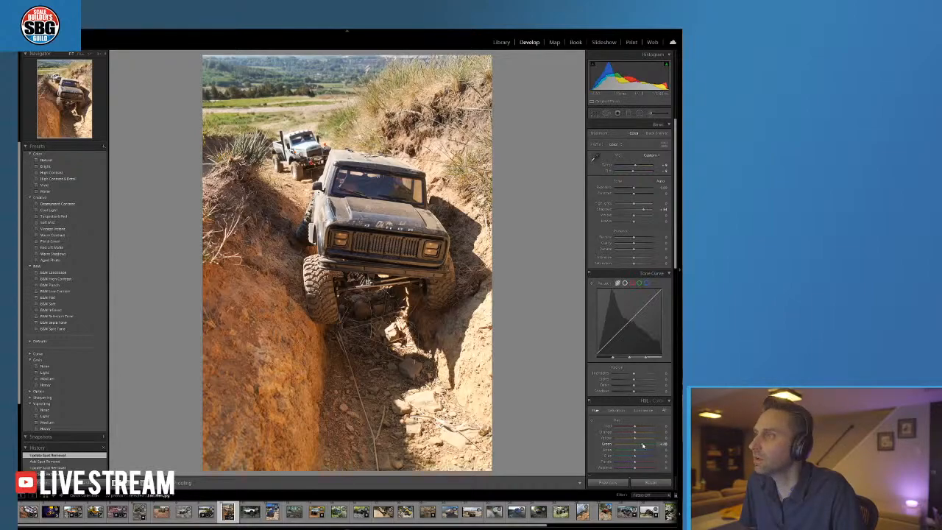
pyautogui.moveTo(643, 445); pyautogui.dragTo(642, 445)
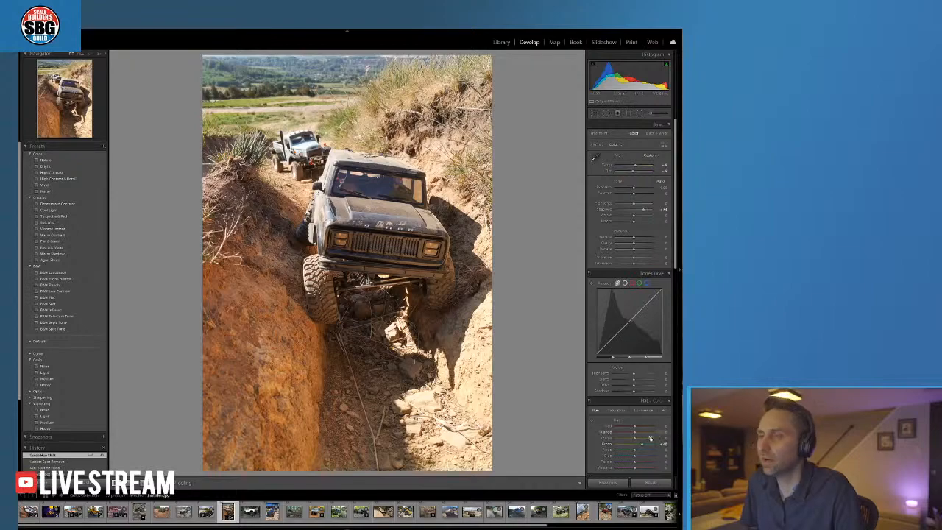
pyautogui.click(615, 410)
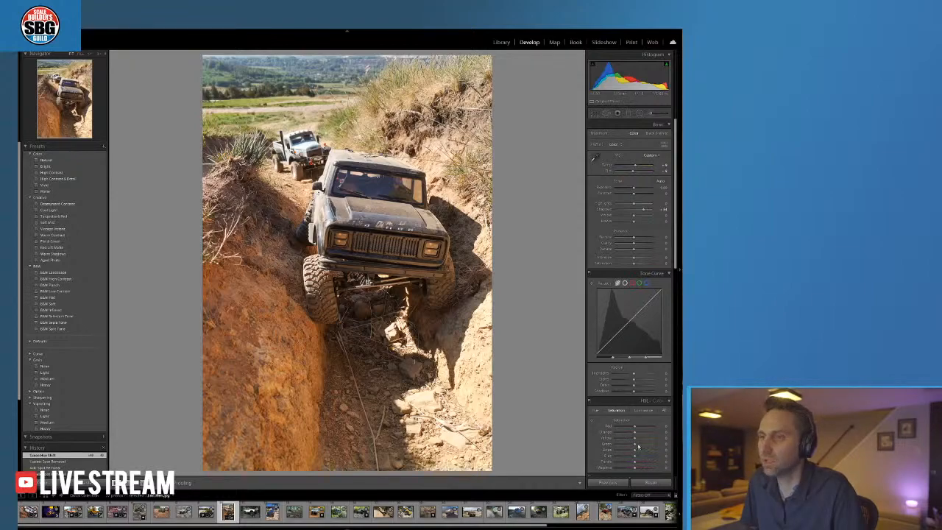
pyautogui.moveTo(634, 445); pyautogui.dragTo(645, 445)
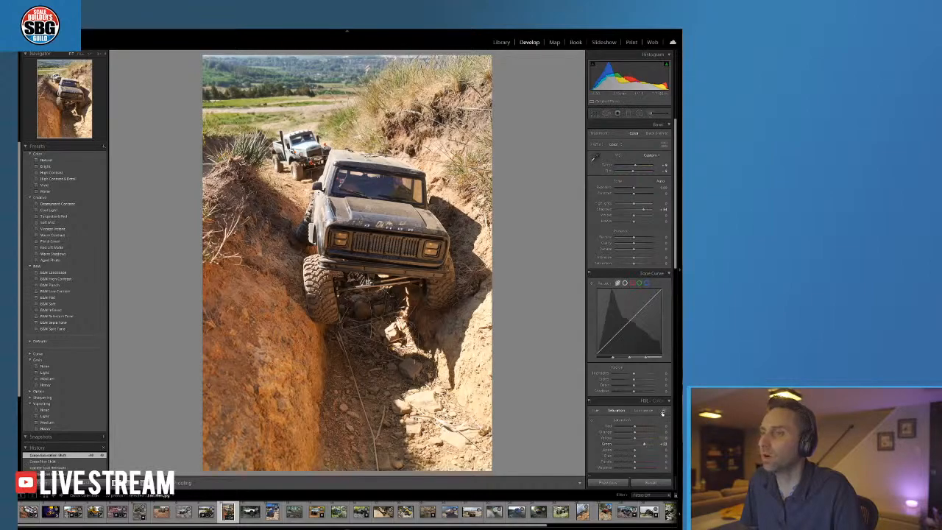
pyautogui.click(597, 410)
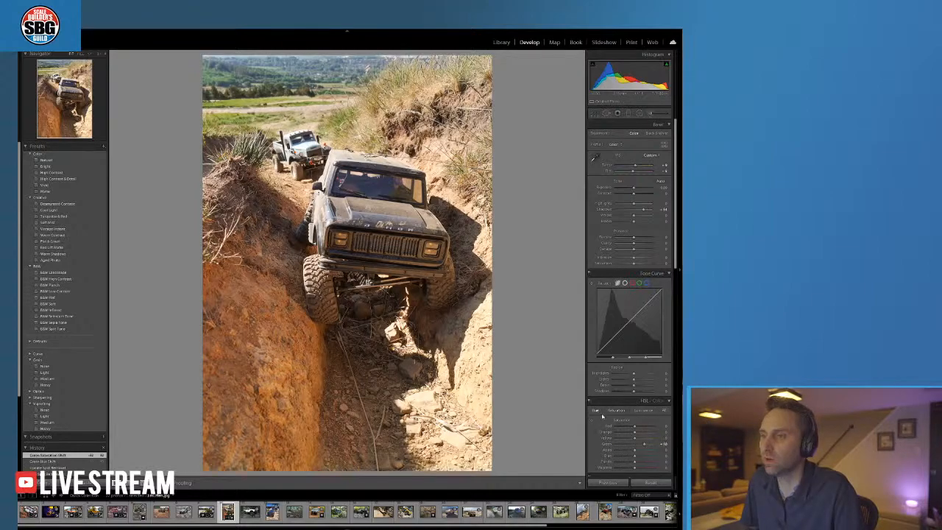
# Shift the green hue toward yellow and the yellow hue toward green in the ravine truck photo, and raise its orange saturation
pyautogui.moveTo(636, 445); pyautogui.dragTo(628, 445)
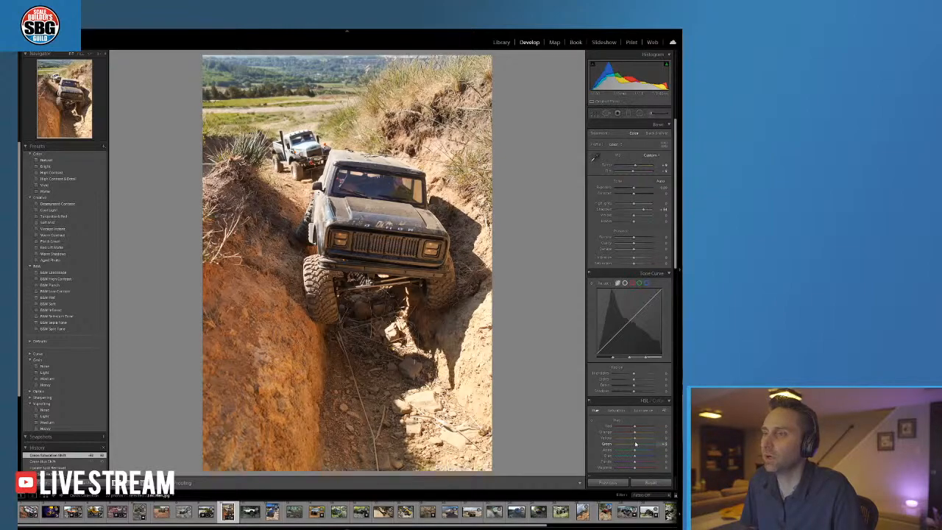
pyautogui.moveTo(631, 444); pyautogui.dragTo(629, 445)
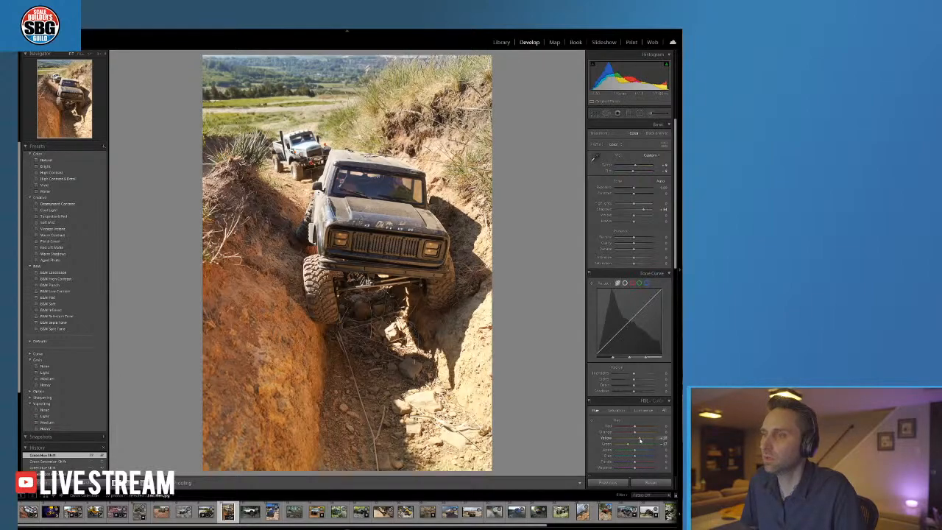
pyautogui.moveTo(639, 440); pyautogui.dragTo(636, 440)
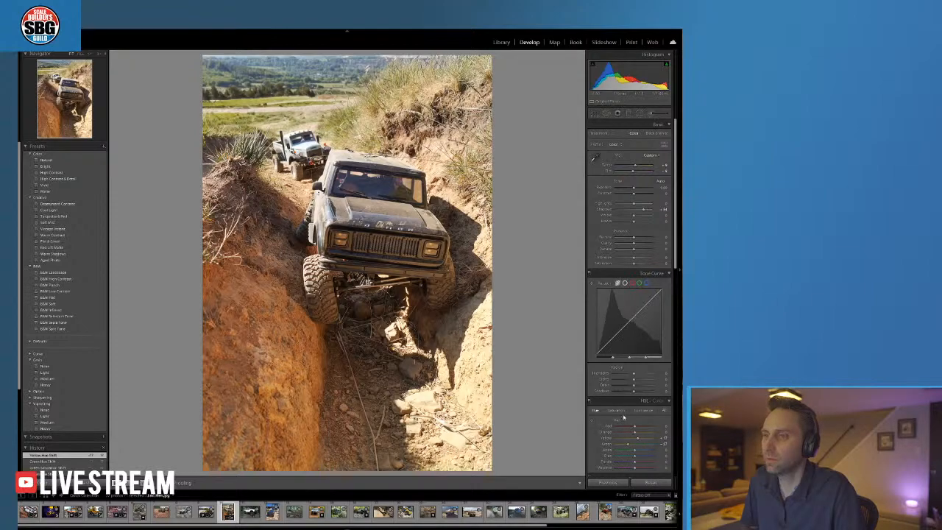
pyautogui.click(621, 412)
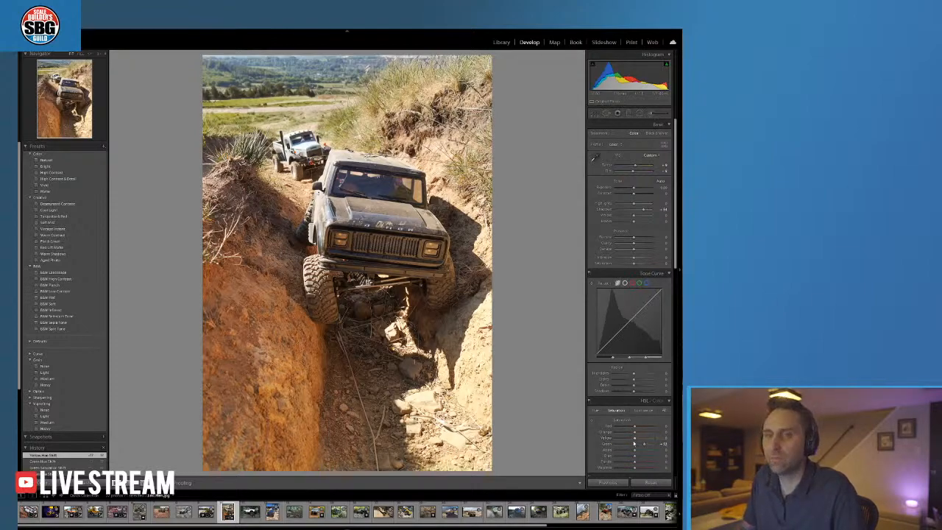
pyautogui.moveTo(634, 435); pyautogui.dragTo(641, 434)
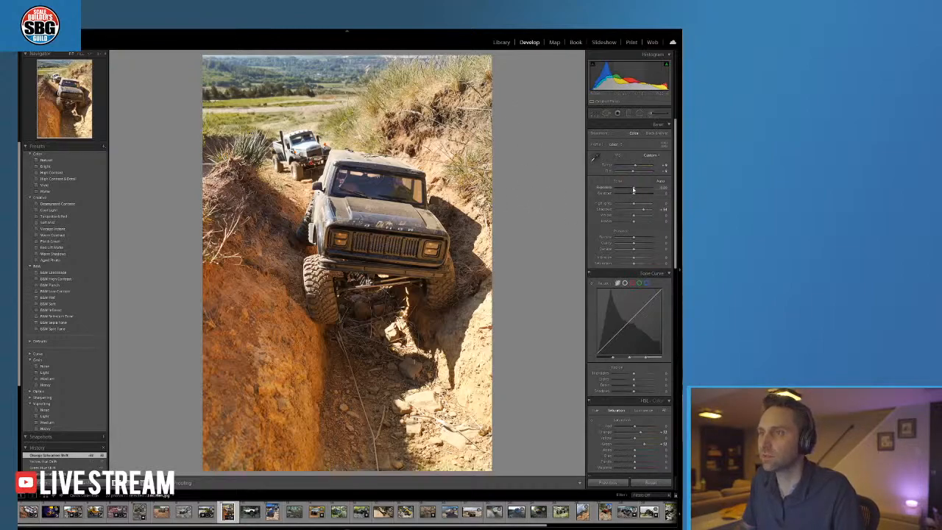
# Raise the contrast and lower the highlights, and increase the aqua and blue saturation of the ravine photo
pyautogui.moveTo(634, 194); pyautogui.dragTo(629, 205)
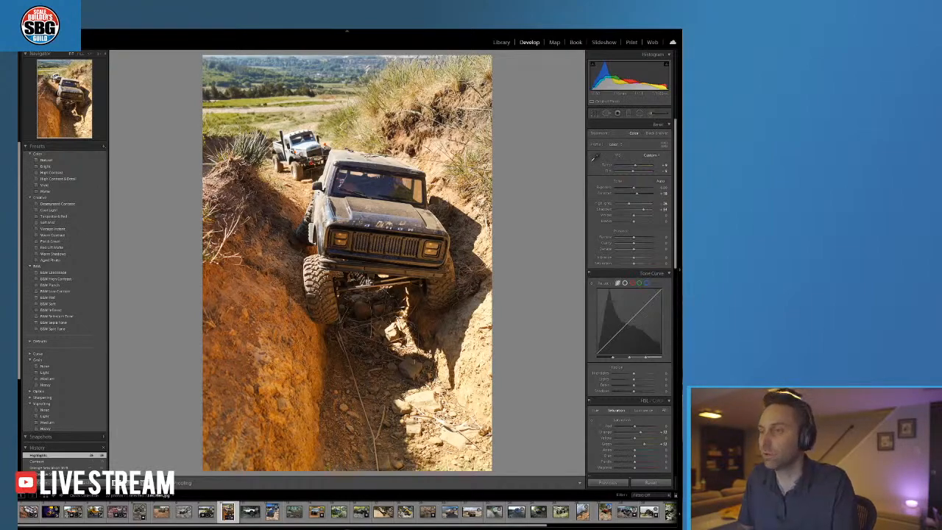
pyautogui.moveTo(634, 451)
pyautogui.mouseDown()
pyautogui.moveTo(646, 452)
pyautogui.moveTo(640, 457)
pyautogui.mouseUp()
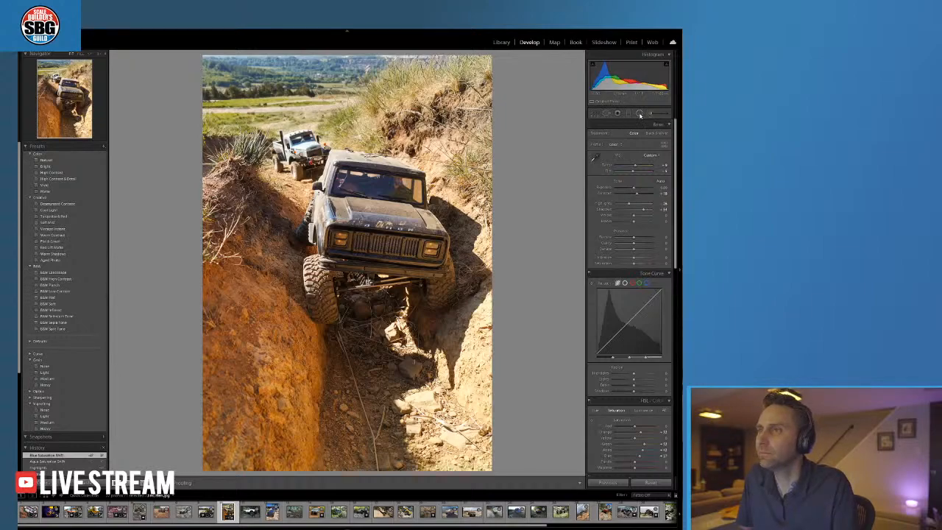
pyautogui.click(639, 114)
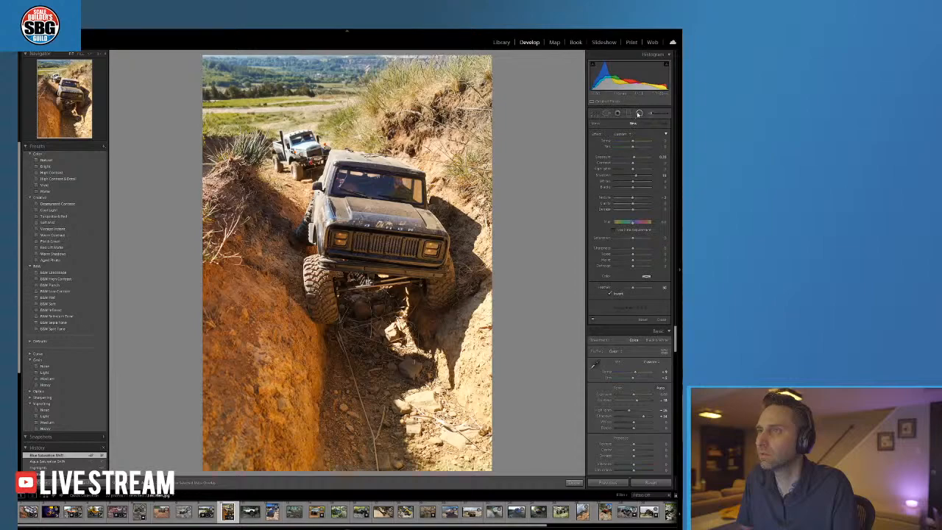
pyautogui.click(639, 112)
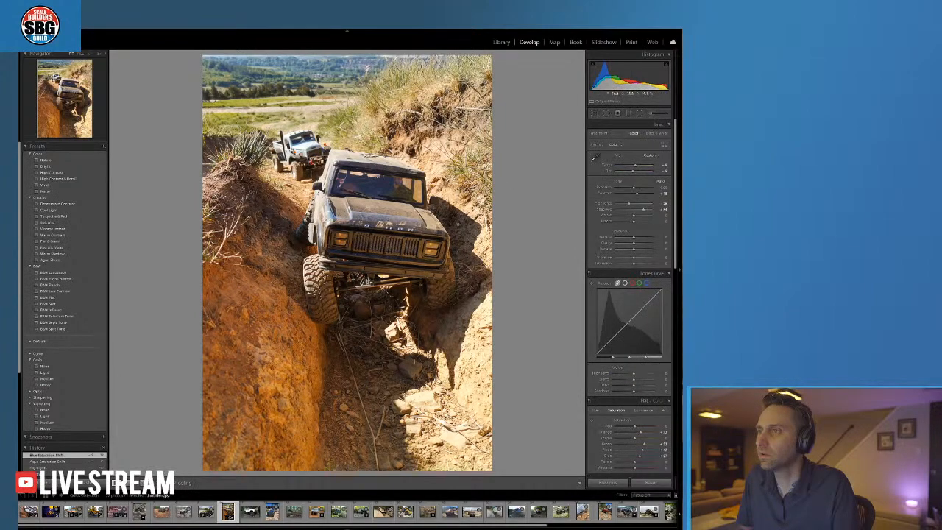
pyautogui.click(639, 113)
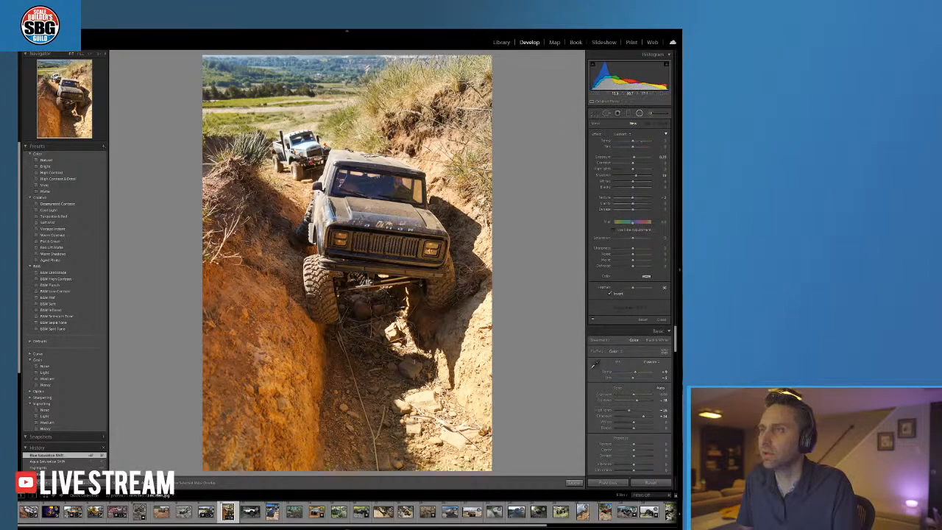
pyautogui.moveTo(464, 339)
pyautogui.mouseDown()
pyautogui.moveTo(519, 344)
pyautogui.moveTo(500, 350)
pyautogui.mouseUp()
pyautogui.hotkey('ctrl', 'z')
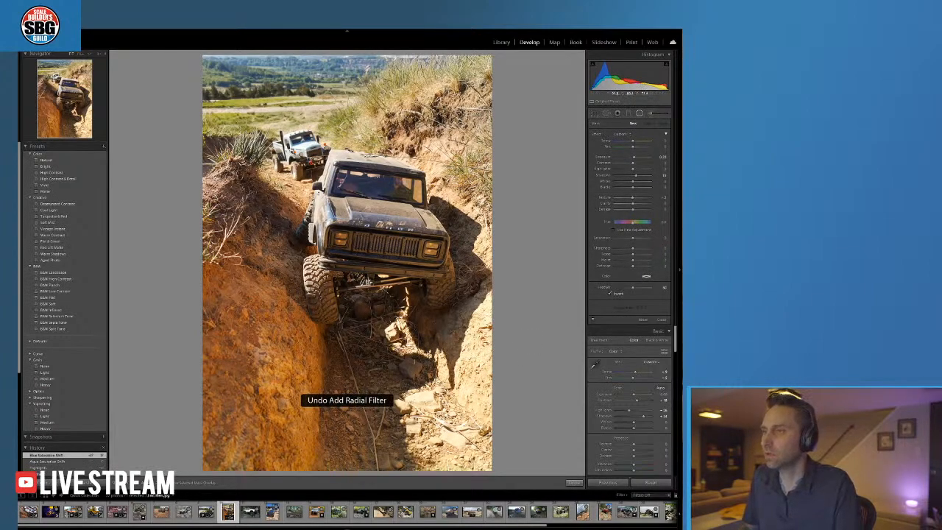
# Paint a local brush adjustment over the dirt banks and foreground around the truck, with strongly reduced sharpness and lowered exposure
pyautogui.click(650, 113)
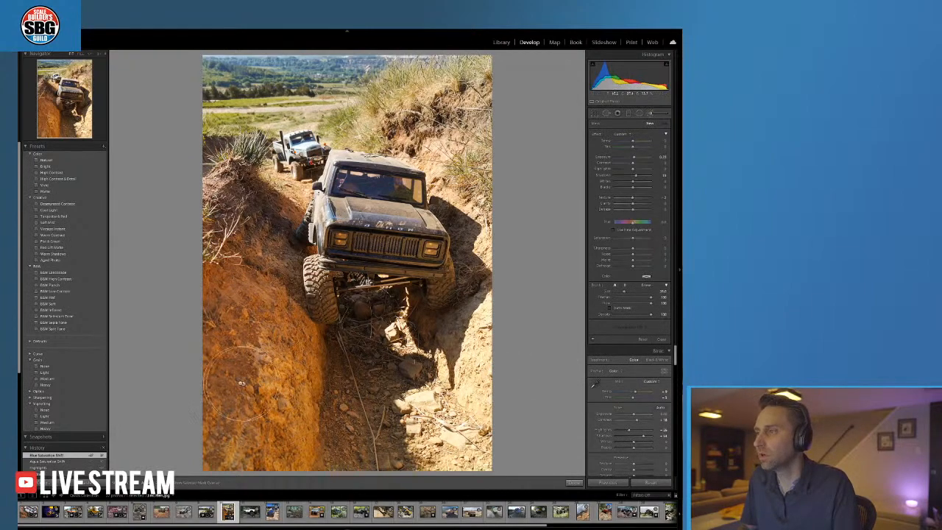
pyautogui.moveTo(205, 337)
pyautogui.mouseDown()
pyautogui.moveTo(236, 427)
pyautogui.moveTo(271, 448)
pyautogui.moveTo(213, 447)
pyautogui.moveTo(296, 460)
pyautogui.moveTo(206, 334)
pyautogui.moveTo(217, 359)
pyautogui.mouseUp()
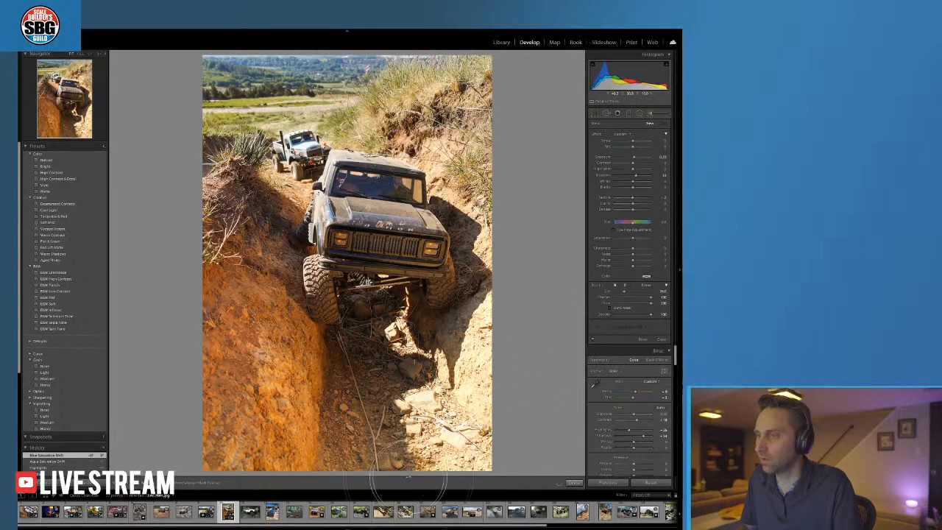
pyautogui.moveTo(221, 457); pyautogui.dragTo(168, 368)
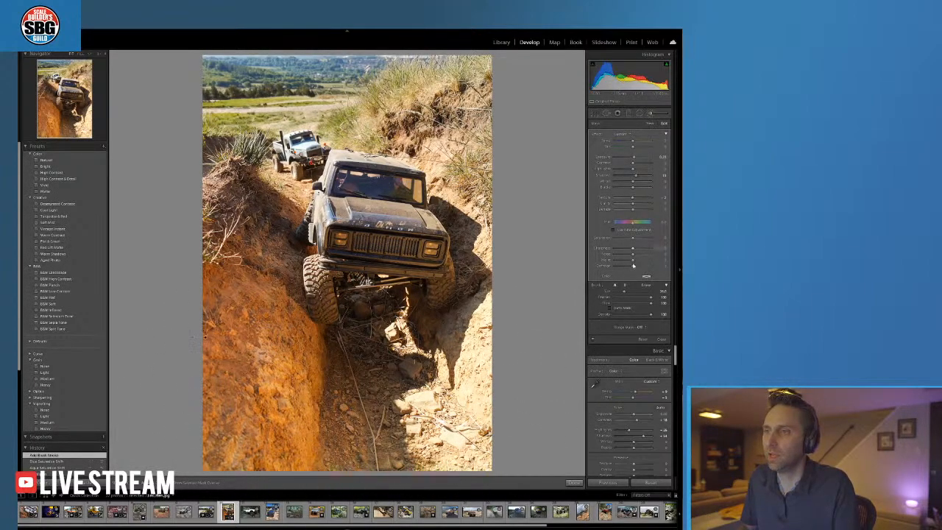
pyautogui.moveTo(622, 249); pyautogui.dragTo(617, 250)
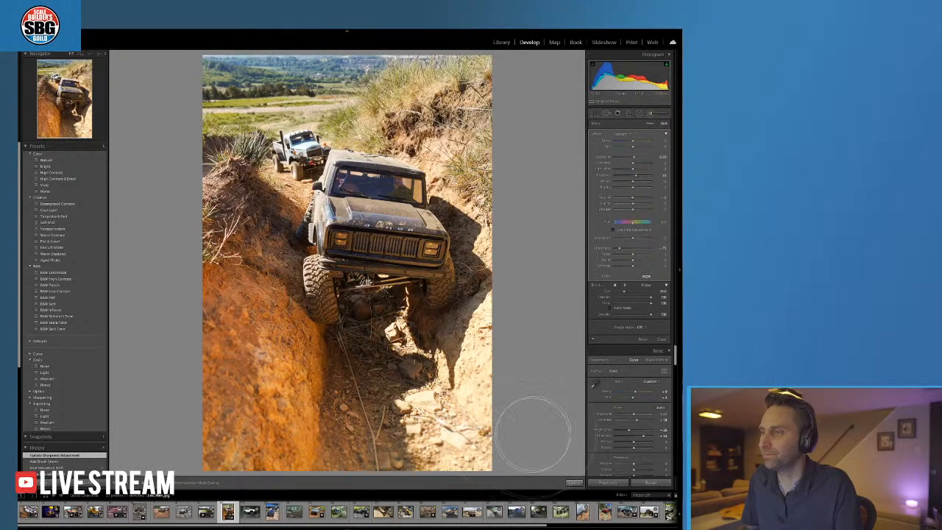
pyautogui.moveTo(397, 456)
pyautogui.mouseDown()
pyautogui.moveTo(346, 434)
pyautogui.moveTo(379, 405)
pyautogui.mouseUp()
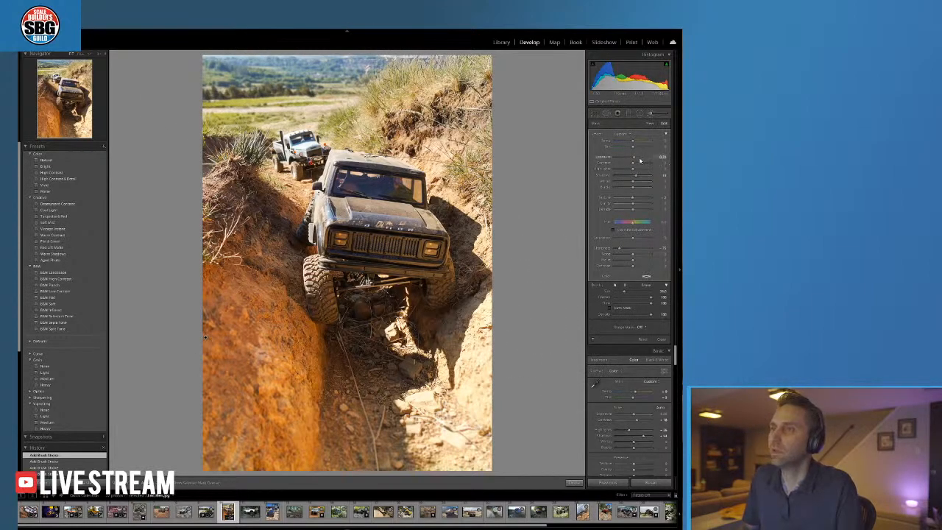
pyautogui.moveTo(640, 159); pyautogui.dragTo(633, 158)
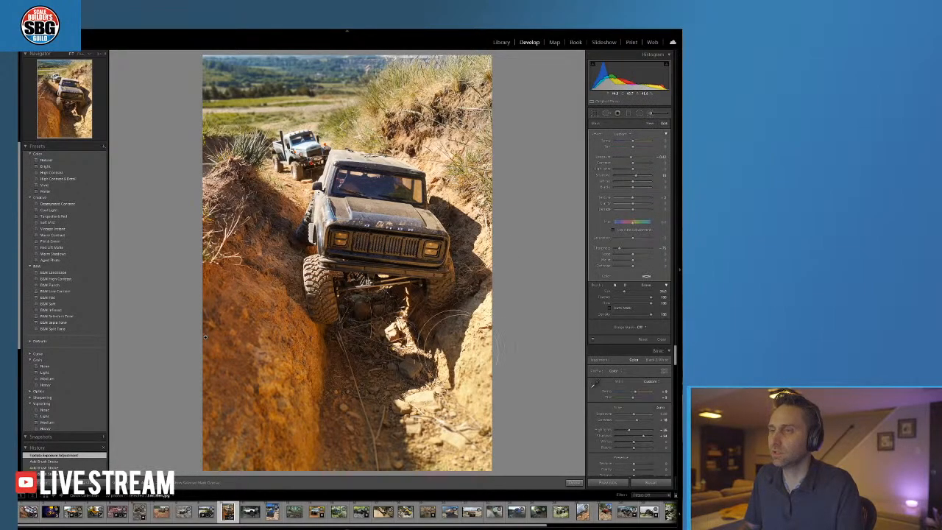
pyautogui.press('k')
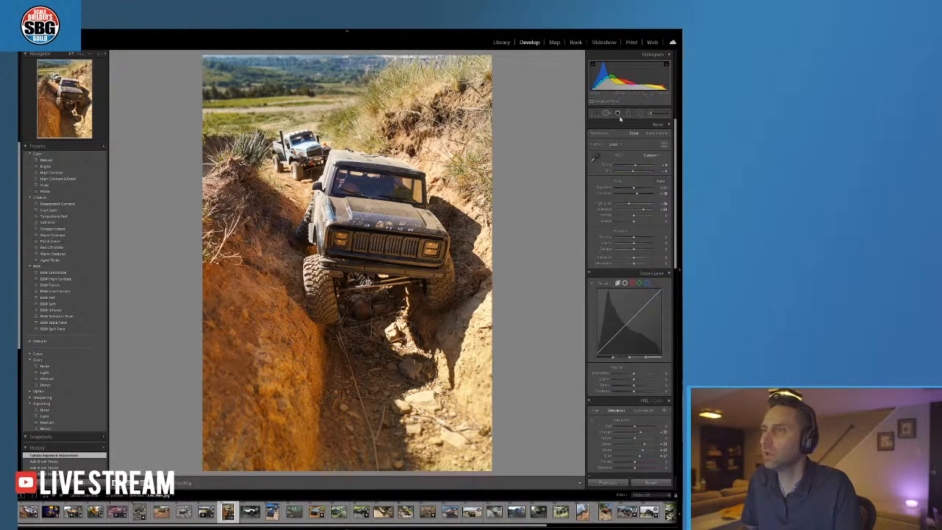
# Add an inverted radial filter over the front of the dusty truck and stretch it vertically to cover the cab and grille
pyautogui.hotkey('shift', 'm')
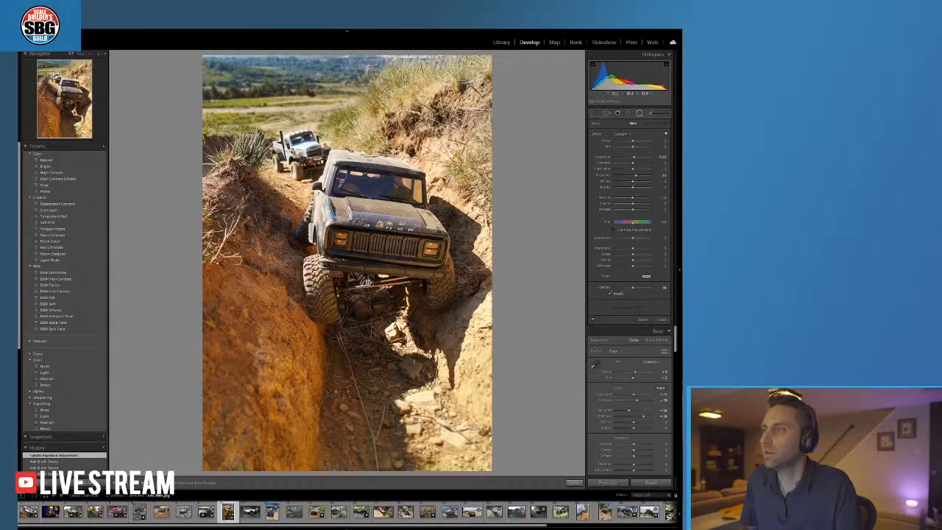
pyautogui.moveTo(368, 211); pyautogui.dragTo(412, 258)
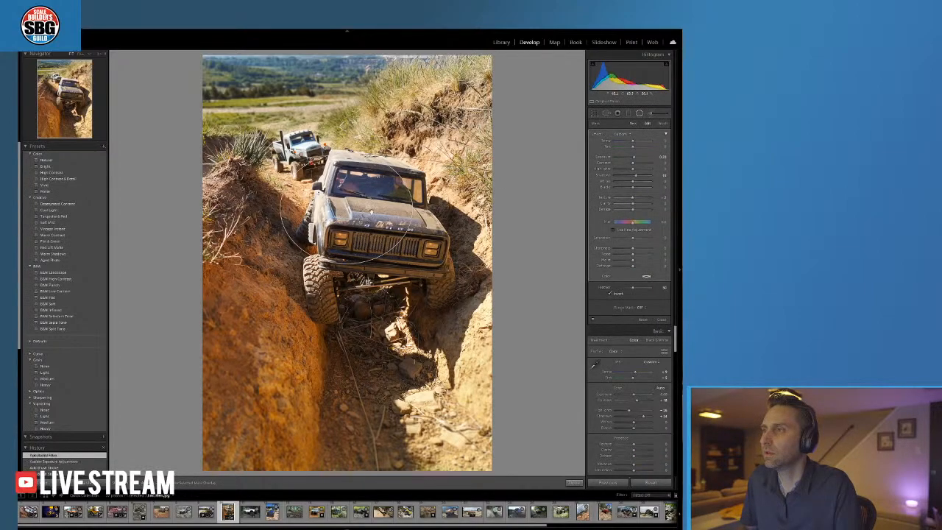
pyautogui.moveTo(371, 212); pyautogui.dragTo(383, 240)
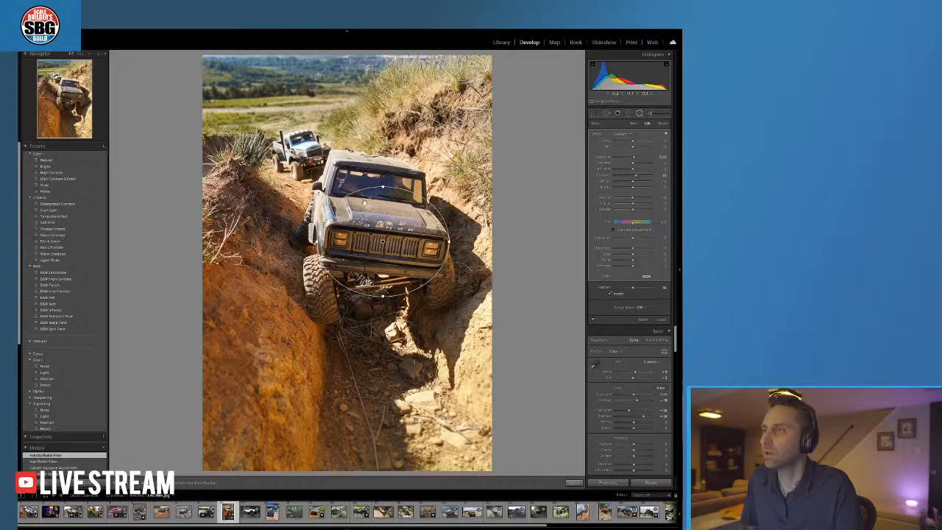
pyautogui.moveTo(383, 187); pyautogui.dragTo(383, 164)
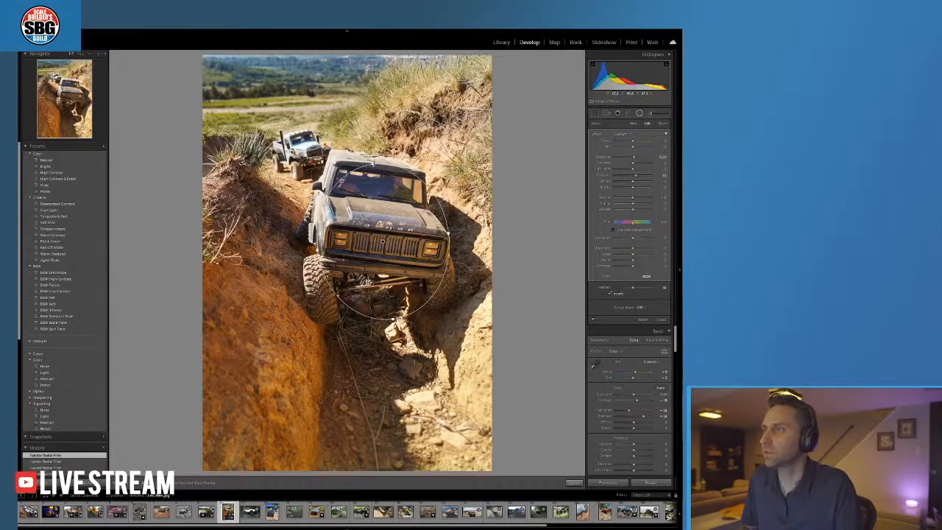
pyautogui.moveTo(371, 165); pyautogui.dragTo(372, 159)
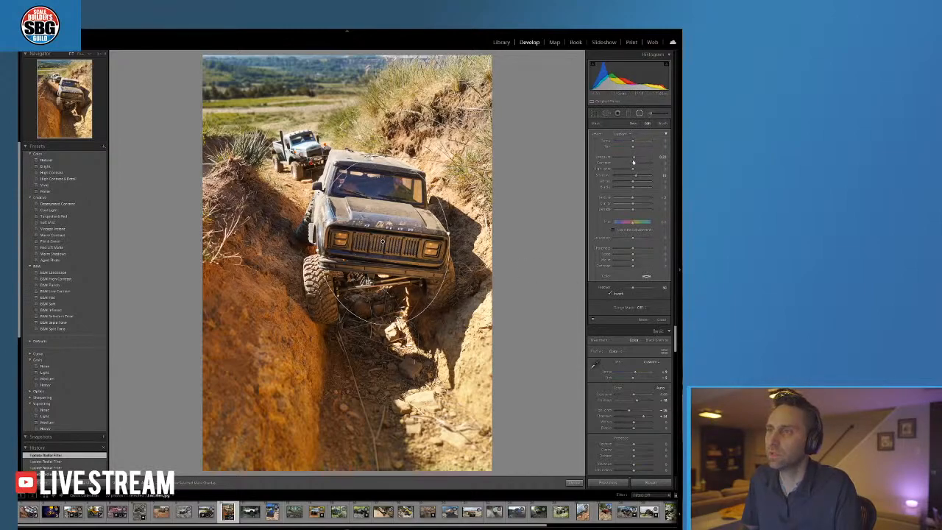
# Slightly raise the exposure and shadows inside the truck's radial filter and finish the local adjustment
pyautogui.moveTo(633, 162); pyautogui.dragTo(630, 158)
pyautogui.moveTo(631, 159); pyautogui.dragTo(635, 158)
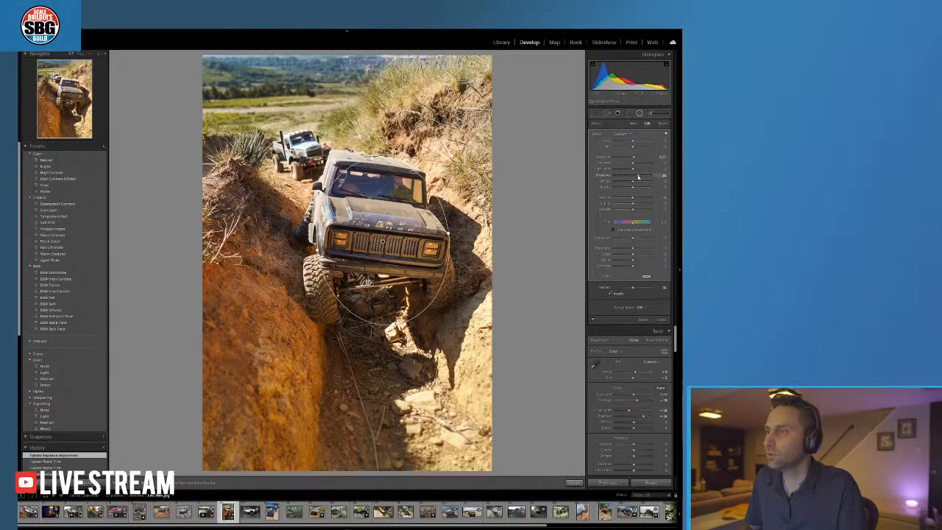
pyautogui.click(573, 482)
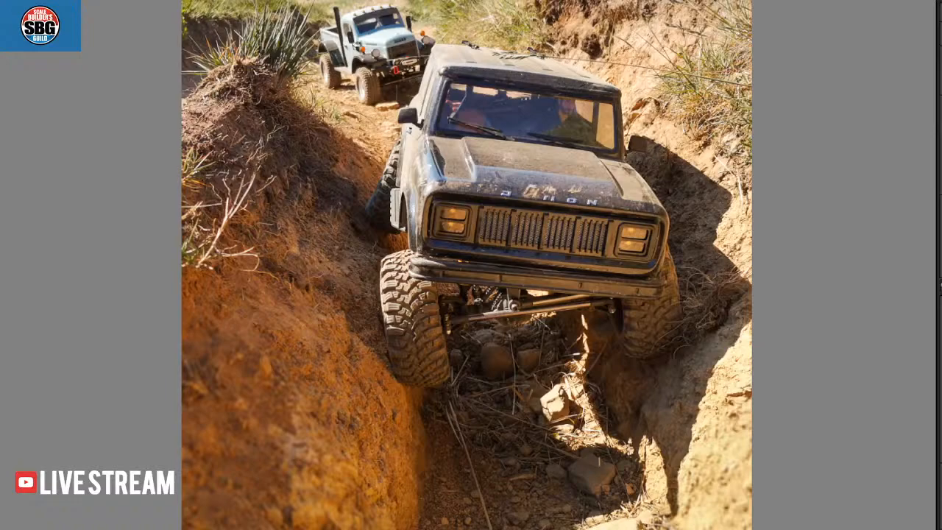
# Compare the edited ravine truck photo with its original version at large size
pyautogui.press('Right')
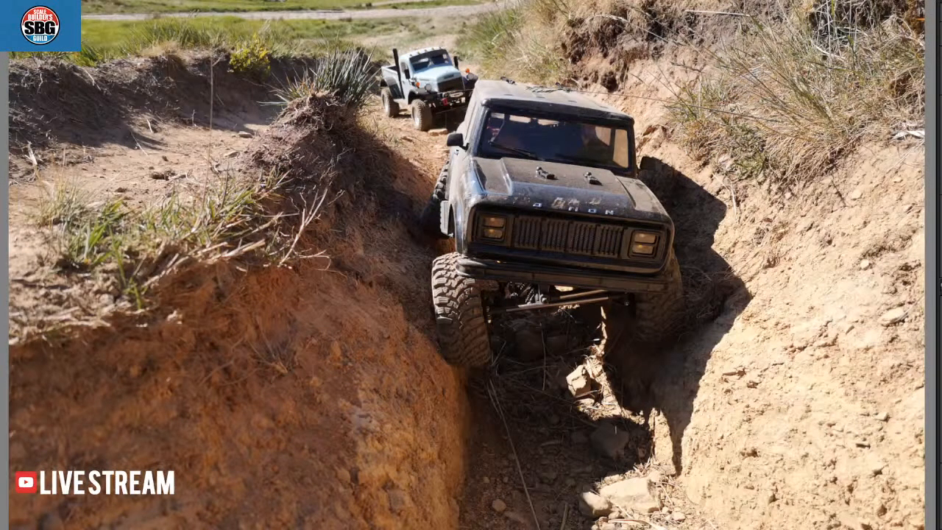
pyautogui.press('Right')
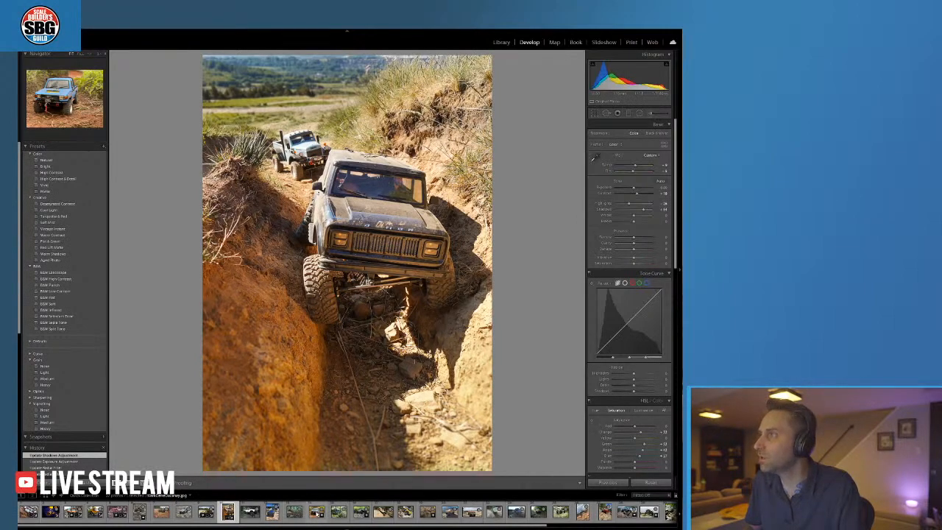
# Open the photo of the blue pickup on red dirt and examine its front tyre, windshield sticker and blurred background up close
pyautogui.click(316, 511)
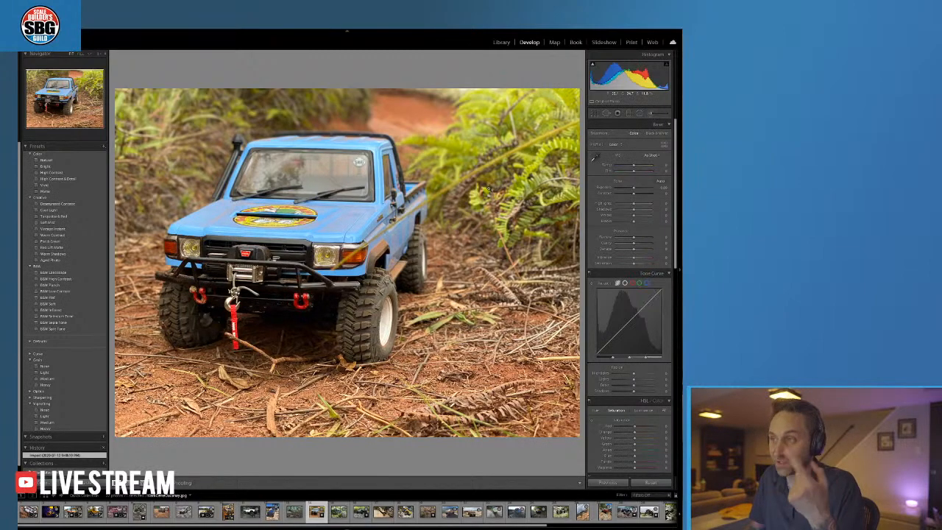
pyautogui.click(376, 309)
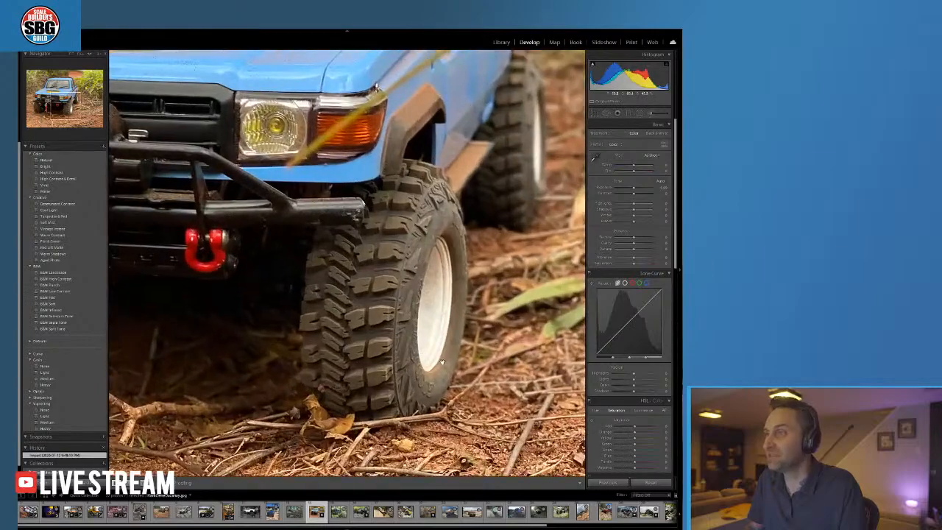
pyautogui.click(390, 258)
pyautogui.click(362, 322)
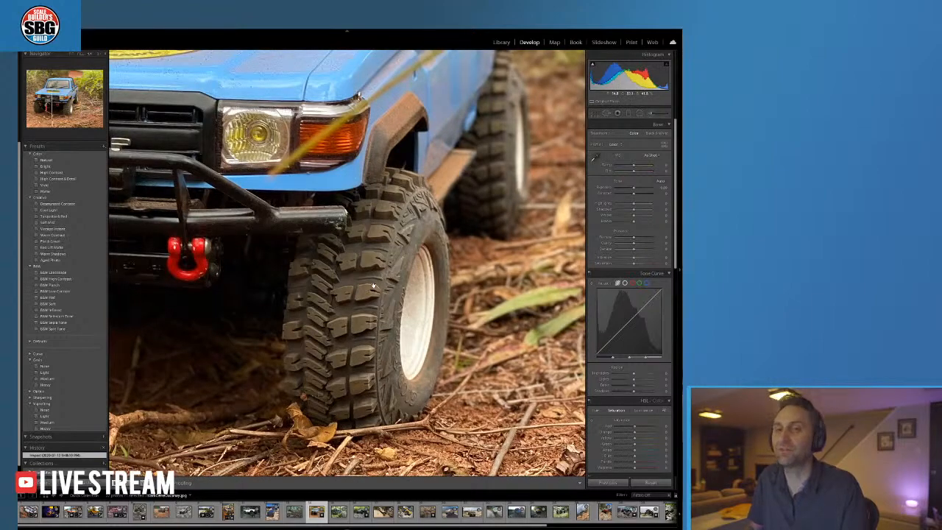
pyautogui.click(373, 287)
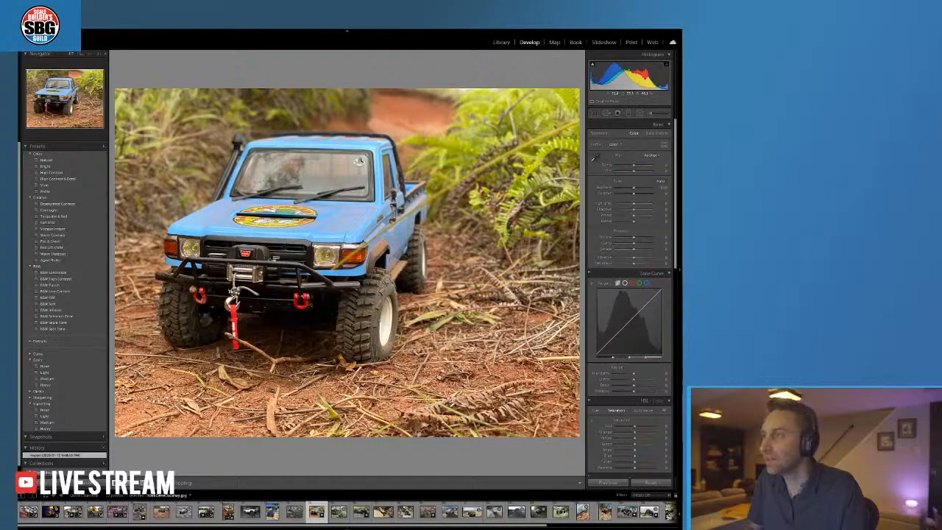
pyautogui.click(358, 161)
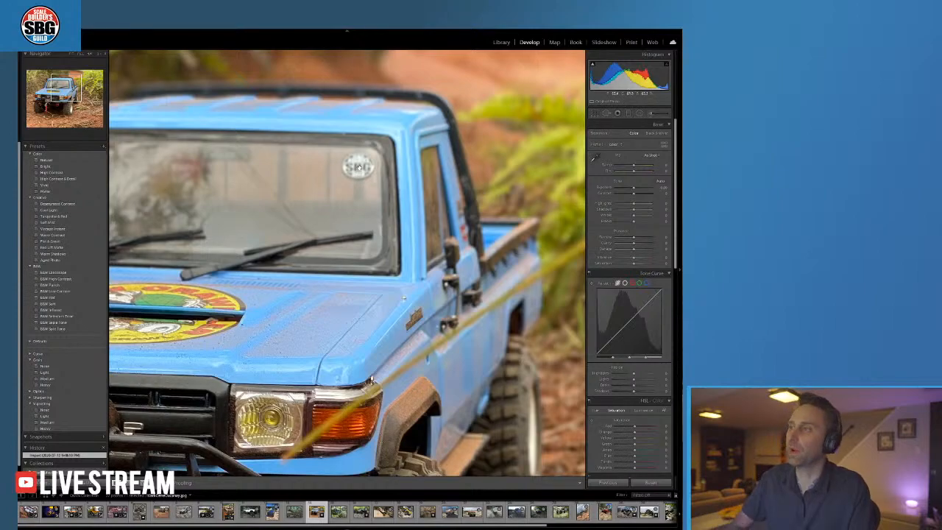
pyautogui.click(359, 167)
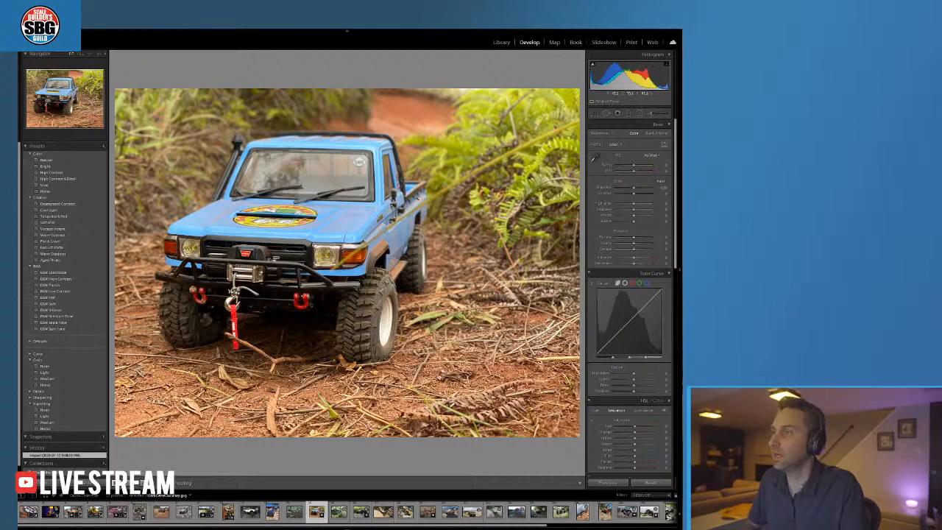
pyautogui.click(409, 112)
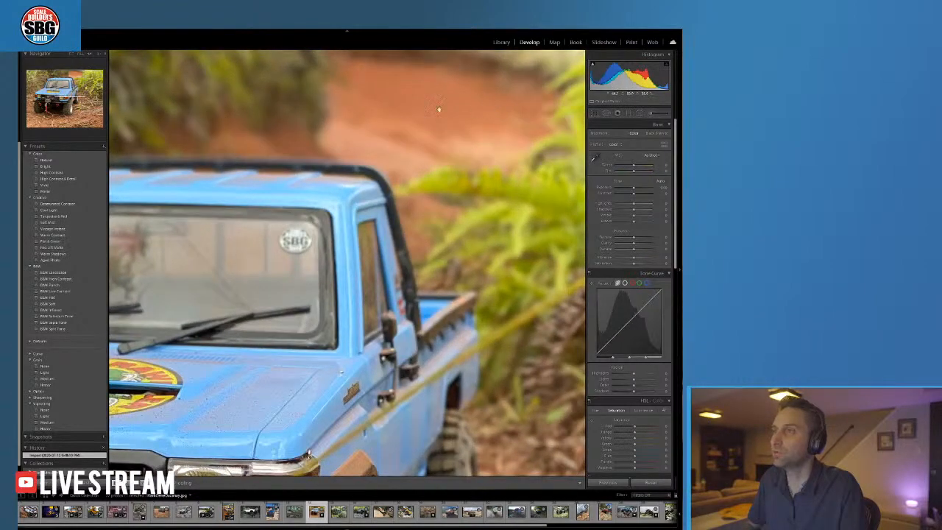
pyautogui.click(421, 109)
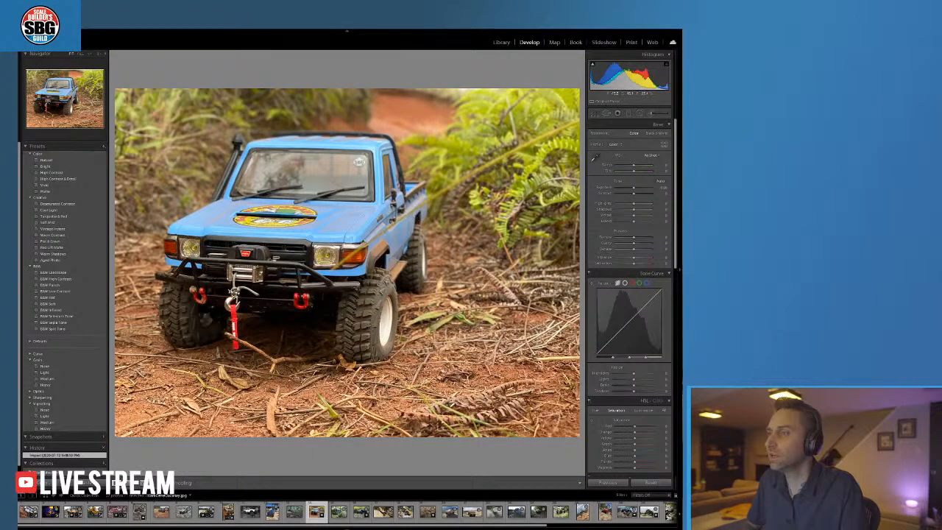
# Check the blue pickup's hood and headlight up close, then slightly lower the photo's exposure and raise its contrast and shadows
pyautogui.click(381, 271)
pyautogui.click(381, 271)
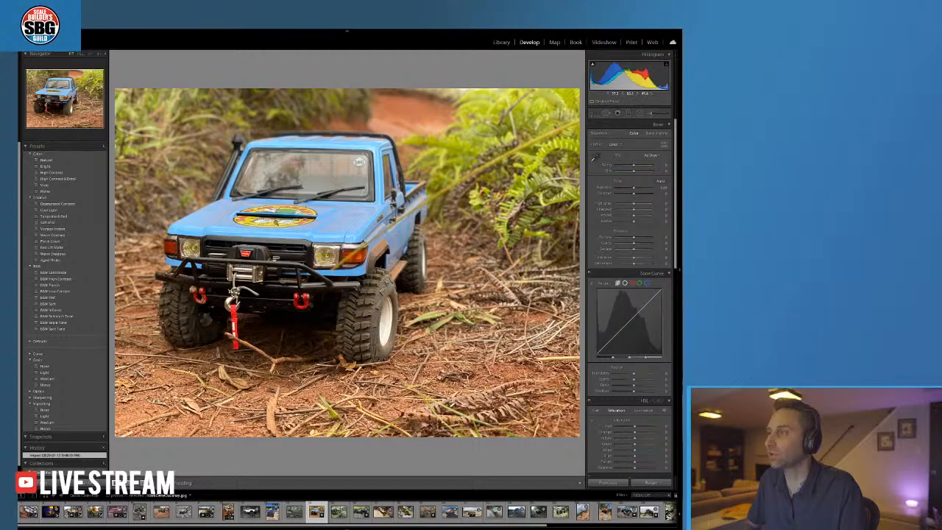
pyautogui.click(286, 215)
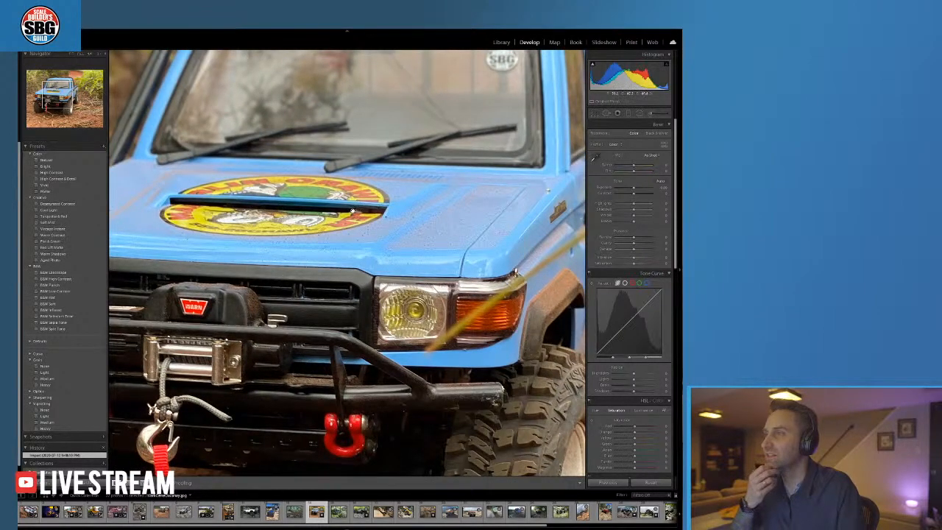
pyautogui.click(300, 205)
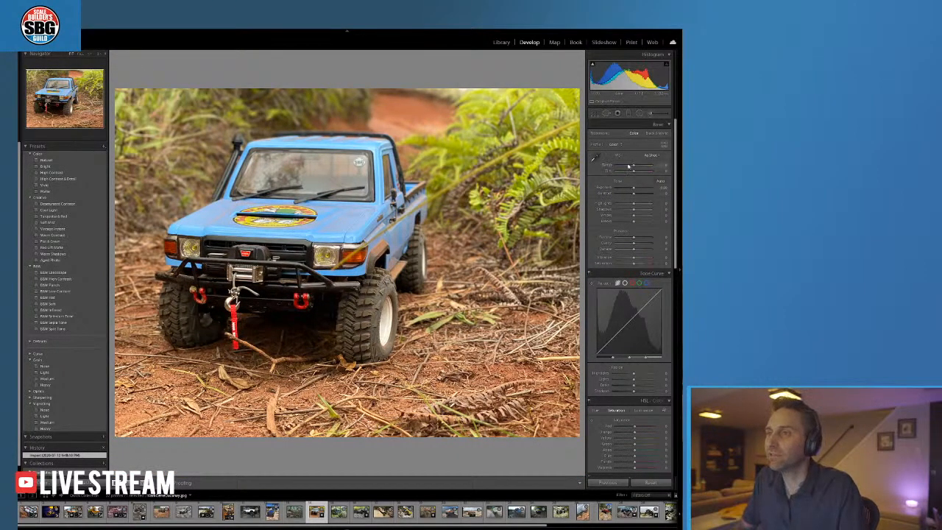
pyautogui.moveTo(631, 189); pyautogui.dragTo(644, 212)
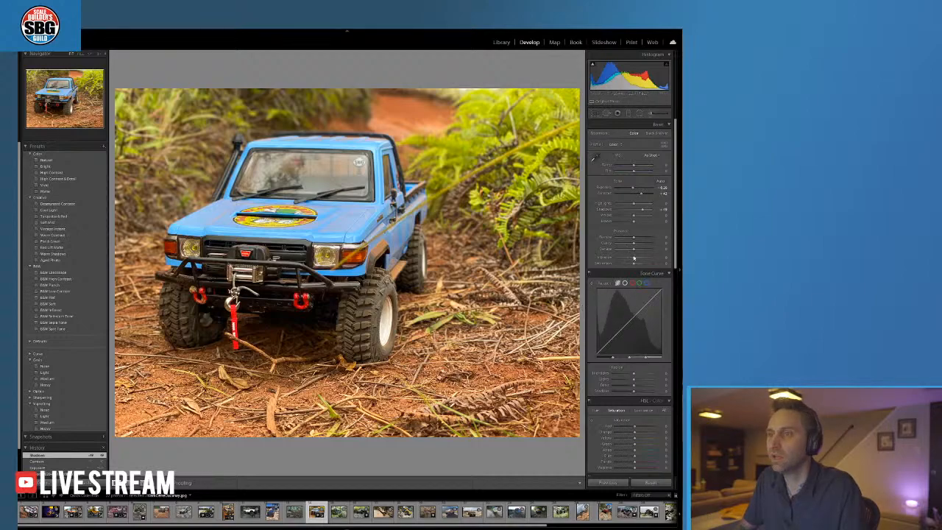
# Reduce the pickup photo's vibrance, cool its white balance slightly, and raise overall saturation a little
pyautogui.moveTo(634, 258); pyautogui.dragTo(628, 258)
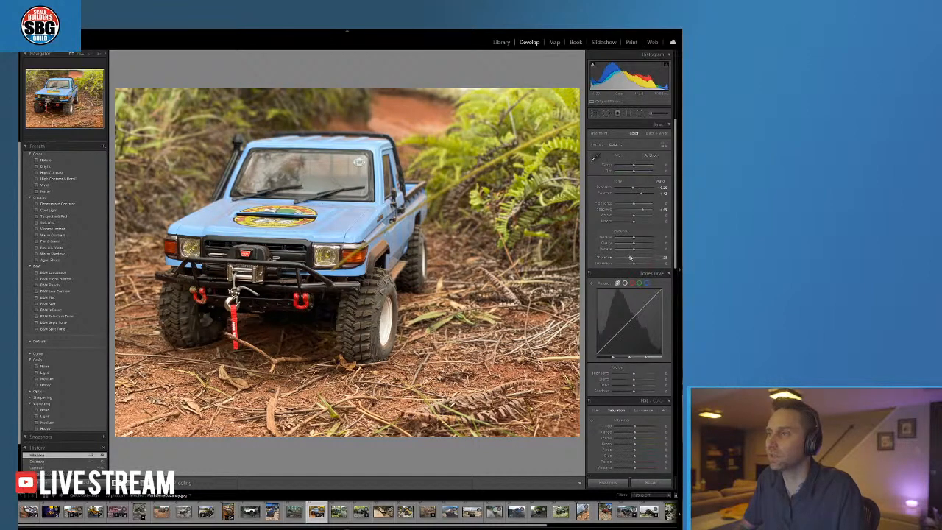
pyautogui.moveTo(632, 167); pyautogui.dragTo(632, 168)
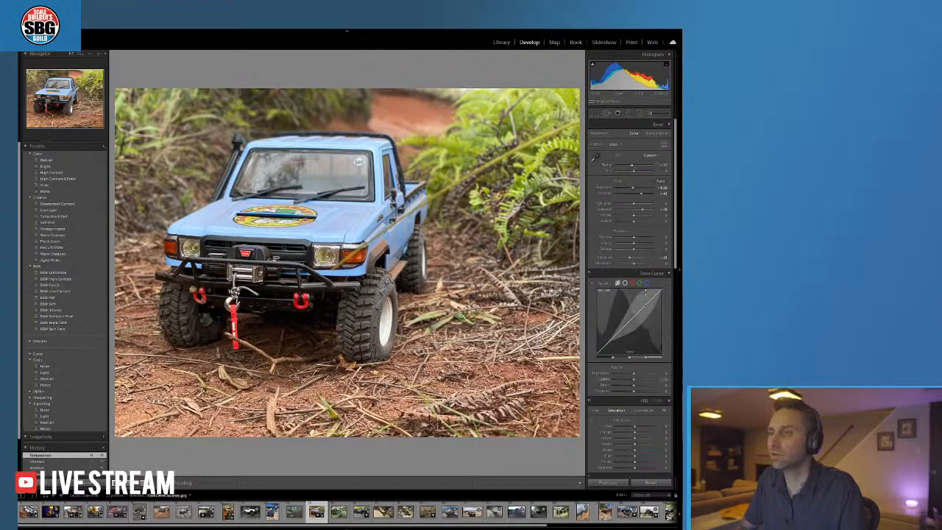
pyautogui.moveTo(634, 260); pyautogui.dragTo(638, 262)
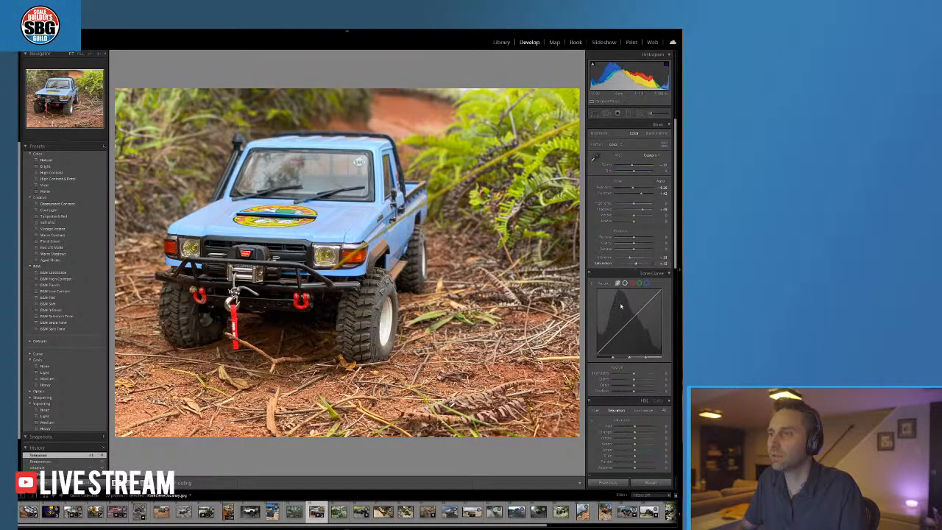
# Increase the aqua, blue and orange saturation in the pickup photo and reduce the red saturation
pyautogui.scroll(-5, 603, 346)
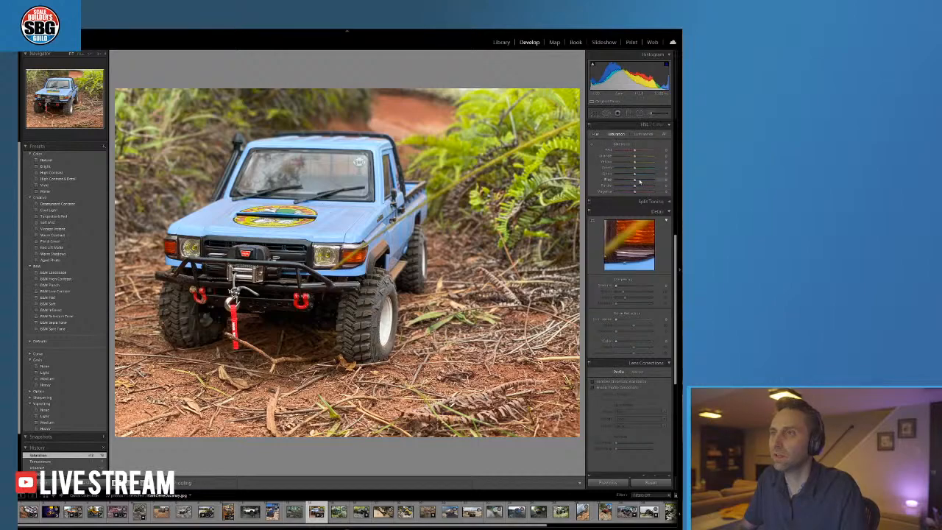
pyautogui.moveTo(635, 175); pyautogui.dragTo(644, 181)
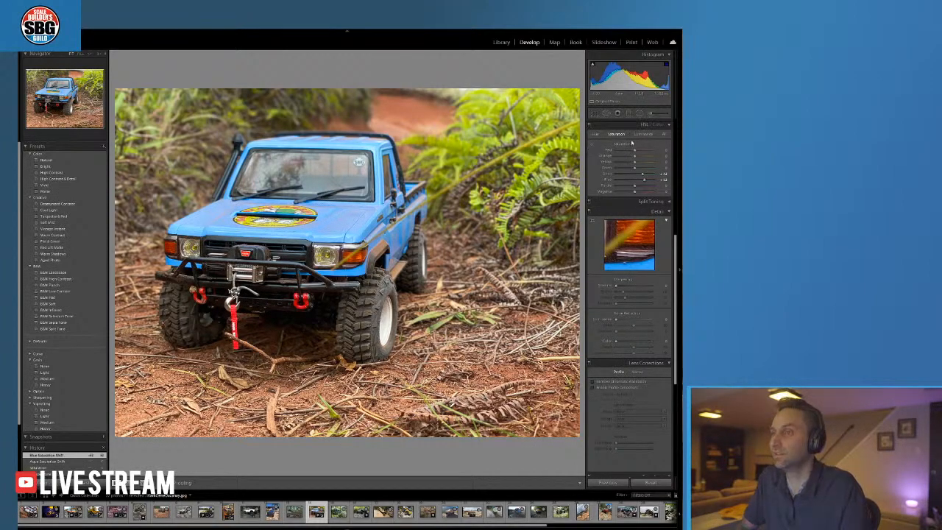
pyautogui.moveTo(635, 150); pyautogui.dragTo(627, 151)
pyautogui.moveTo(635, 156); pyautogui.dragTo(641, 157)
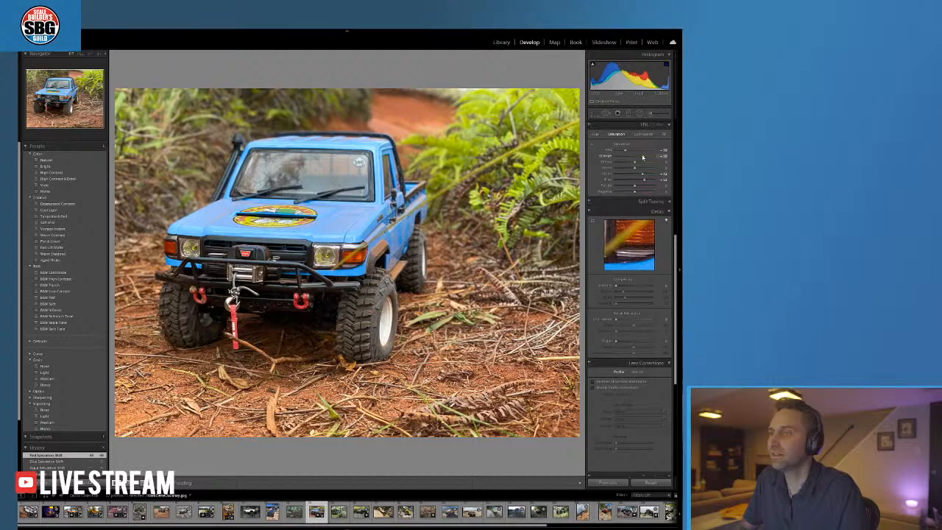
pyautogui.moveTo(643, 157); pyautogui.dragTo(643, 157)
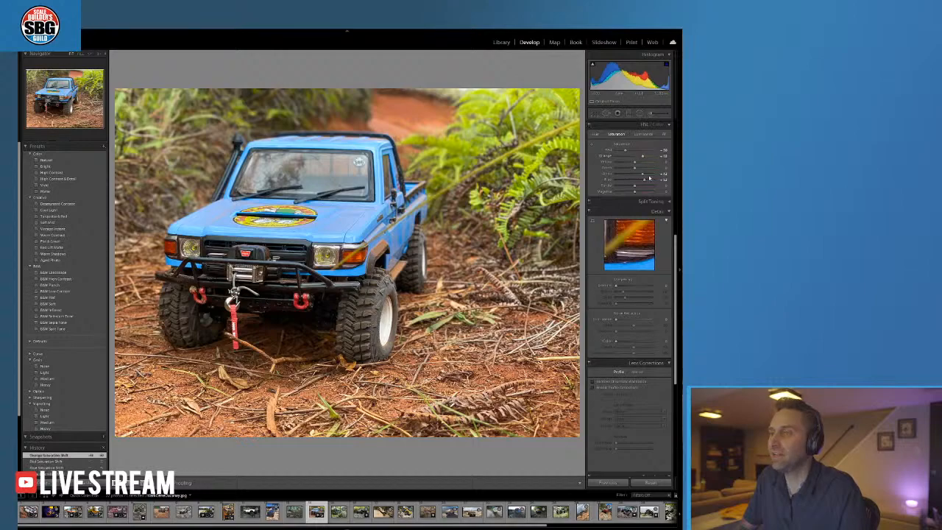
# Shift the foliage's green hue slightly toward yellow and lower the green saturation
pyautogui.click(597, 134)
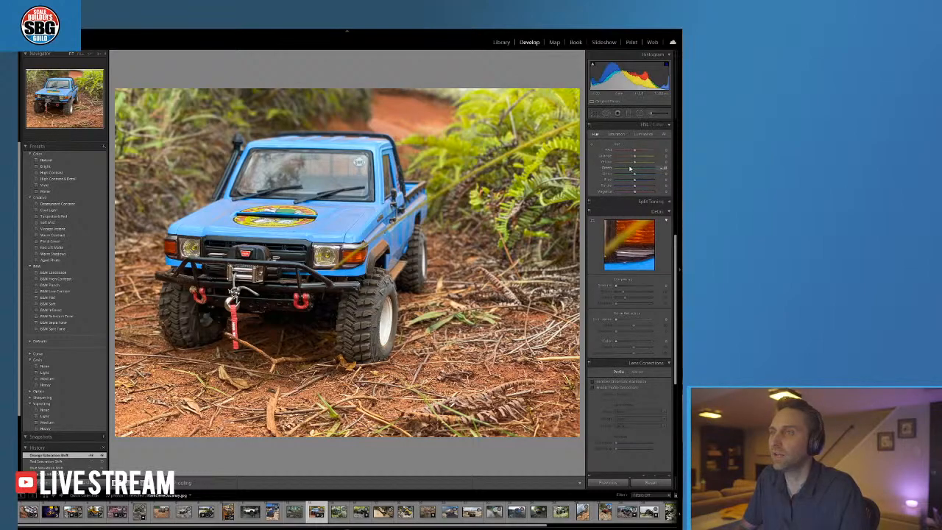
pyautogui.moveTo(631, 168); pyautogui.dragTo(632, 169)
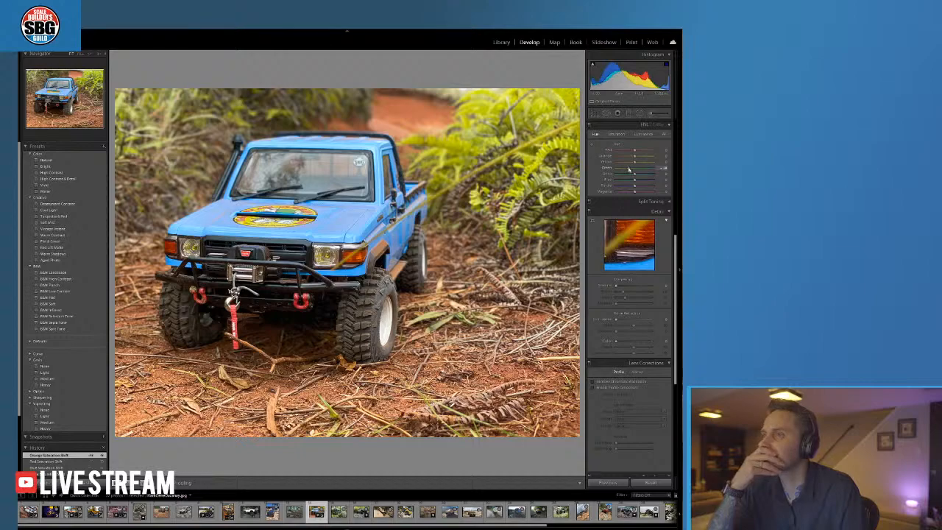
pyautogui.click(617, 134)
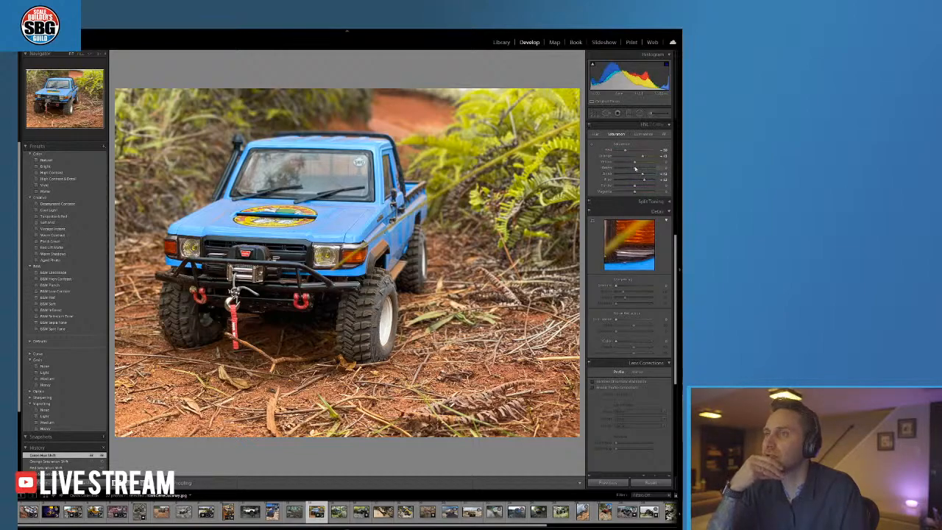
pyautogui.moveTo(634, 168); pyautogui.dragTo(628, 168)
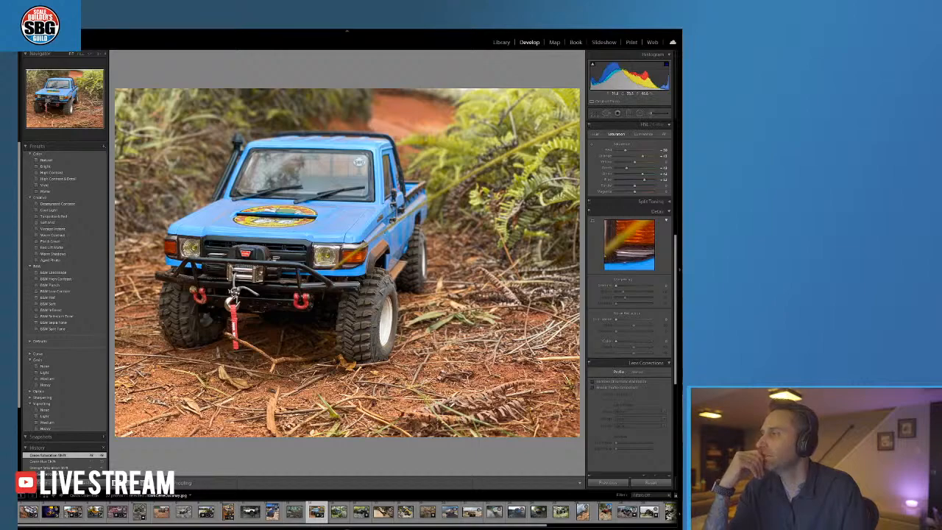
# Apply the Heavy vignetting preset to the pickup photo and inspect the shaded ground under the front bumper up close
pyautogui.click(56, 430)
pyautogui.click(56, 430)
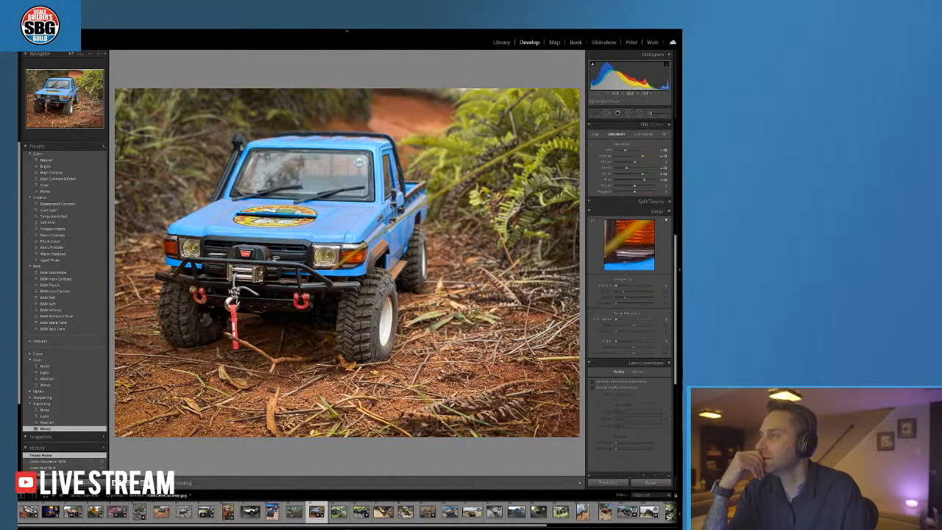
pyautogui.click(270, 348)
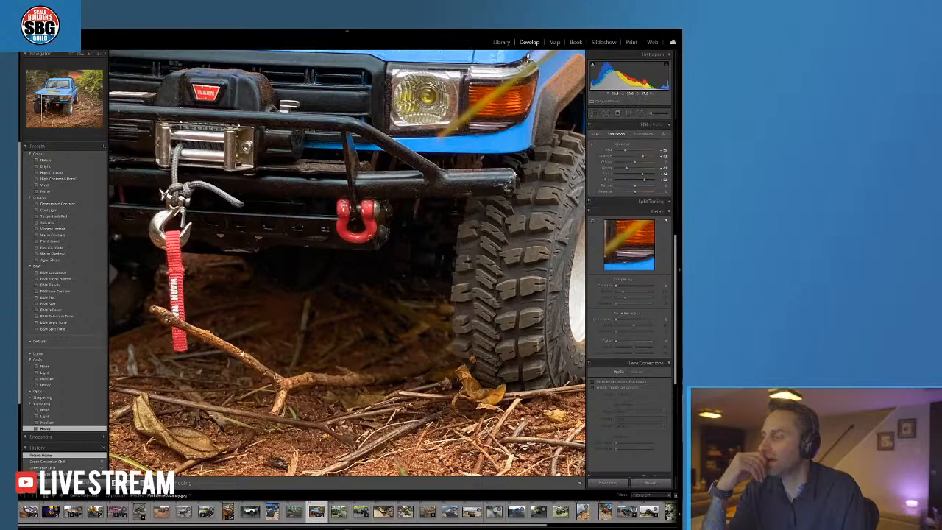
pyautogui.click(240, 355)
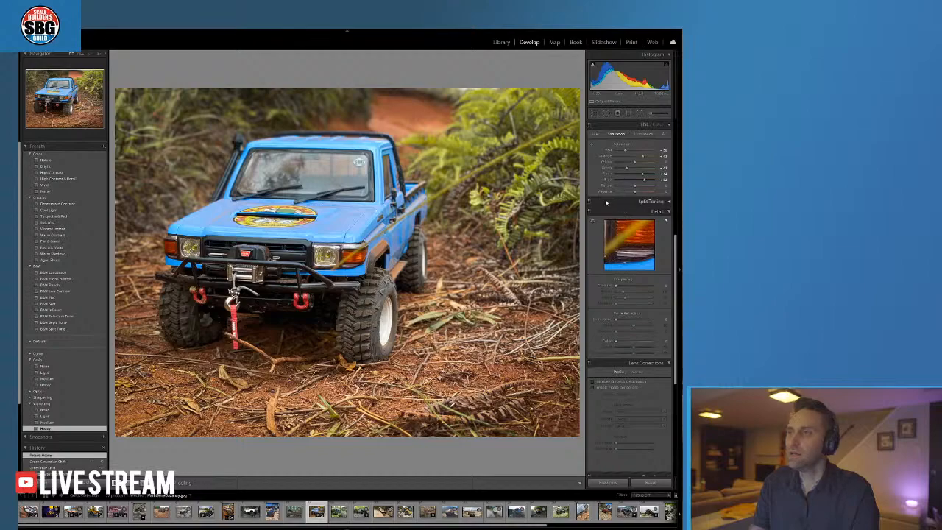
# Raise the blue saturation slightly more and lower the blue luminance a little to deepen the truck's paint
pyautogui.moveTo(644, 180); pyautogui.dragTo(646, 180)
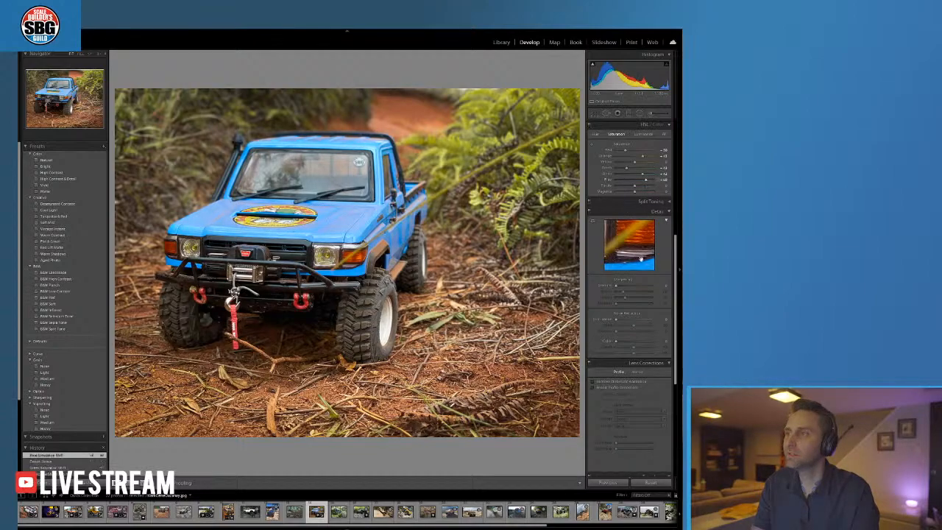
pyautogui.click(642, 134)
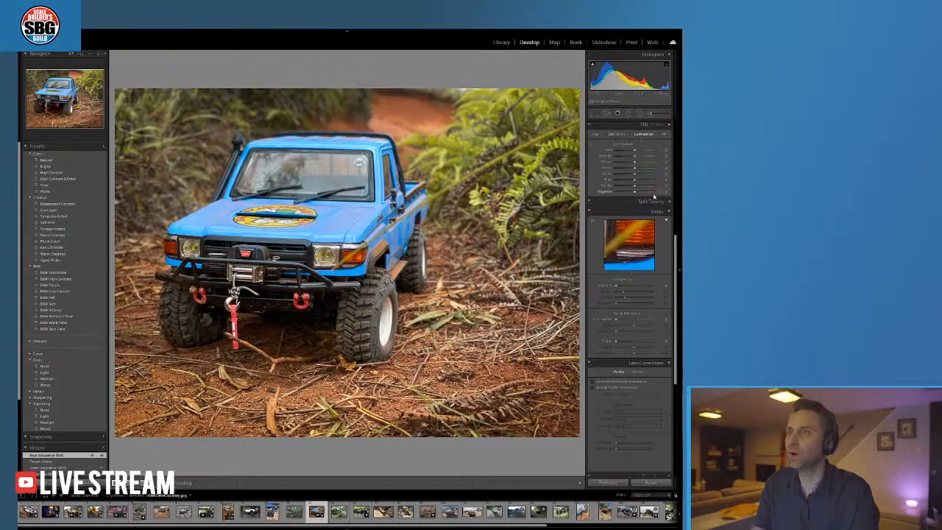
pyautogui.moveTo(637, 180); pyautogui.dragTo(628, 183)
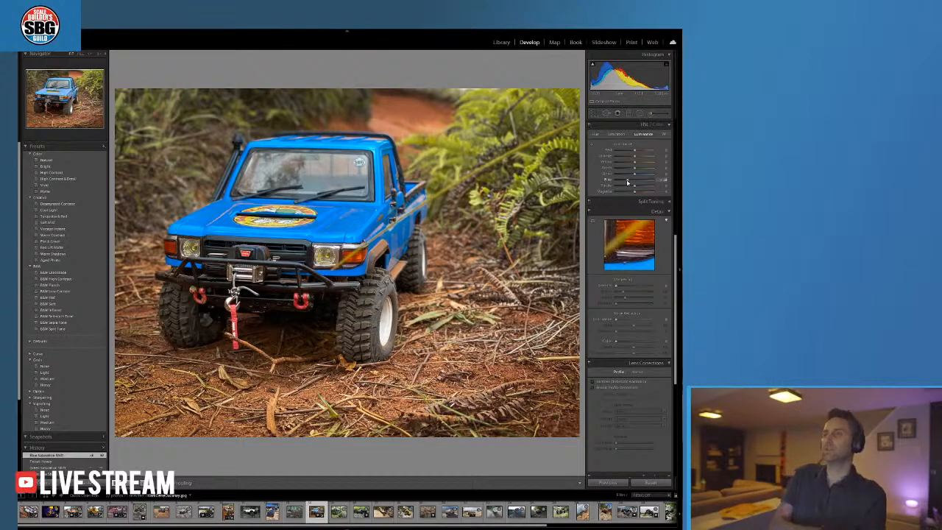
pyautogui.moveTo(627, 182); pyautogui.dragTo(633, 183)
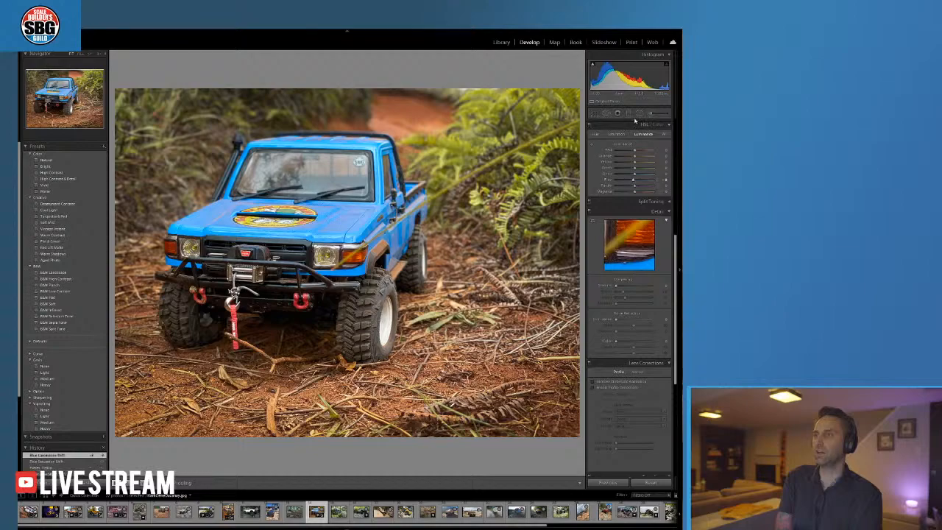
# Shift the orange hue toward red and the yellow hue slightly toward orange to redden the dirt
pyautogui.click(594, 134)
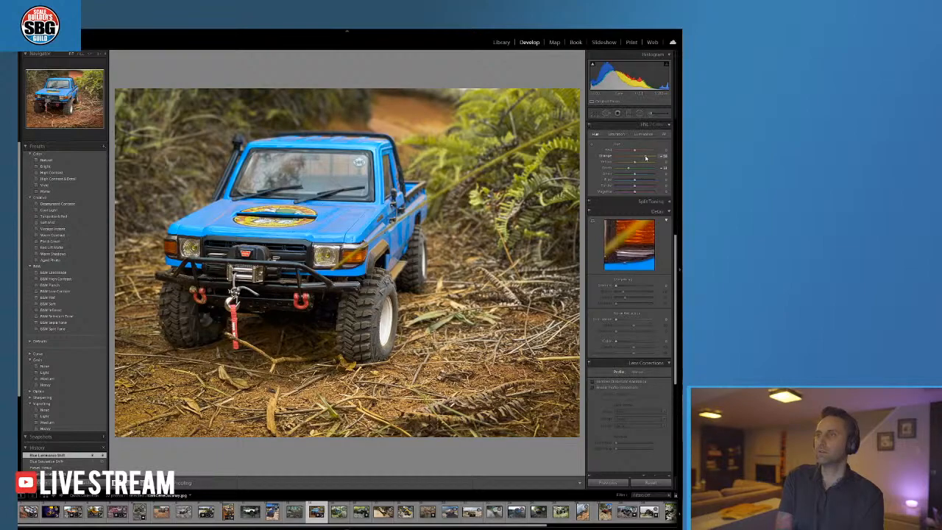
pyautogui.moveTo(646, 158); pyautogui.dragTo(631, 156)
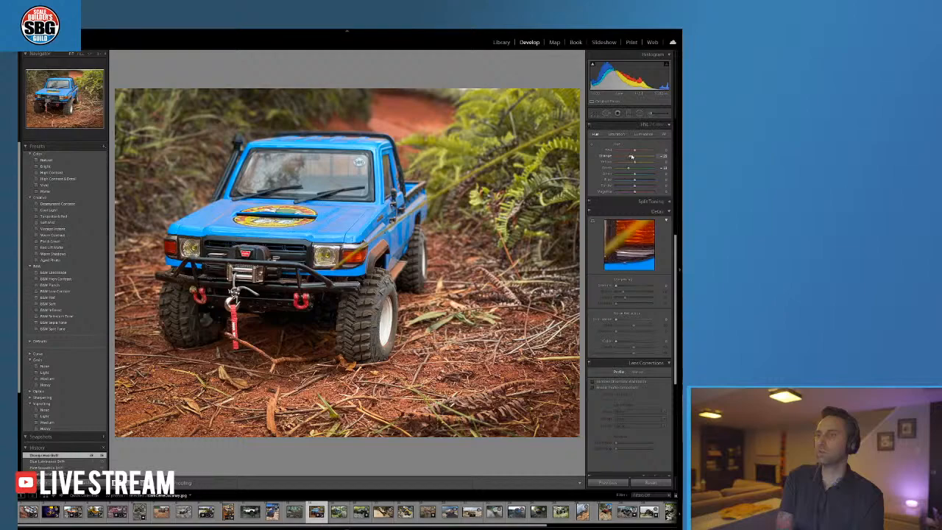
pyautogui.moveTo(637, 161); pyautogui.dragTo(633, 162)
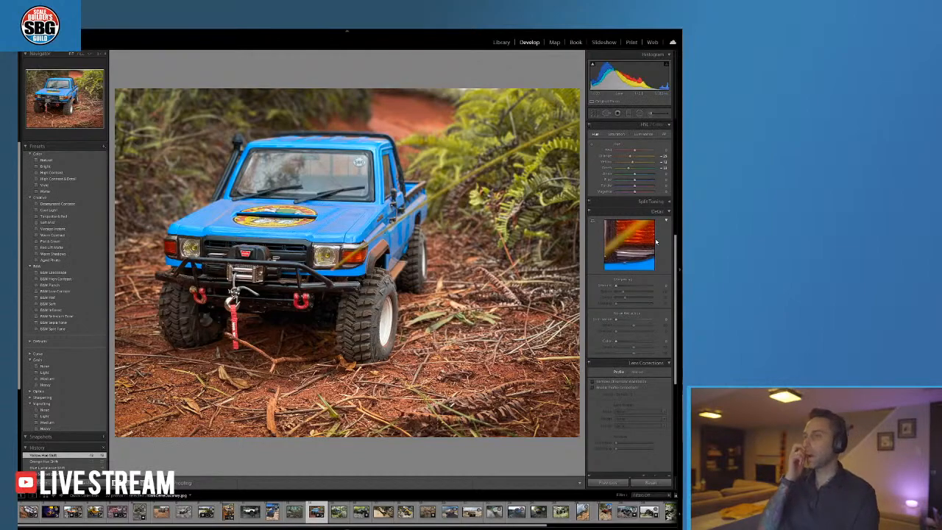
# Increase the pickup photo's texture and clarity, lower dehaze moderately, and apply the Medium grain preset
pyautogui.scroll(5, 661, 290)
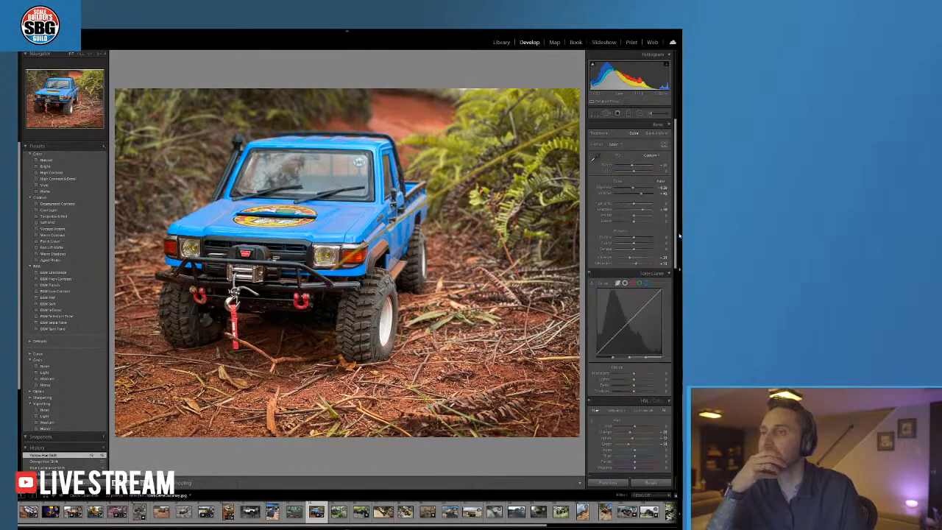
pyautogui.moveTo(635, 238); pyautogui.dragTo(642, 245)
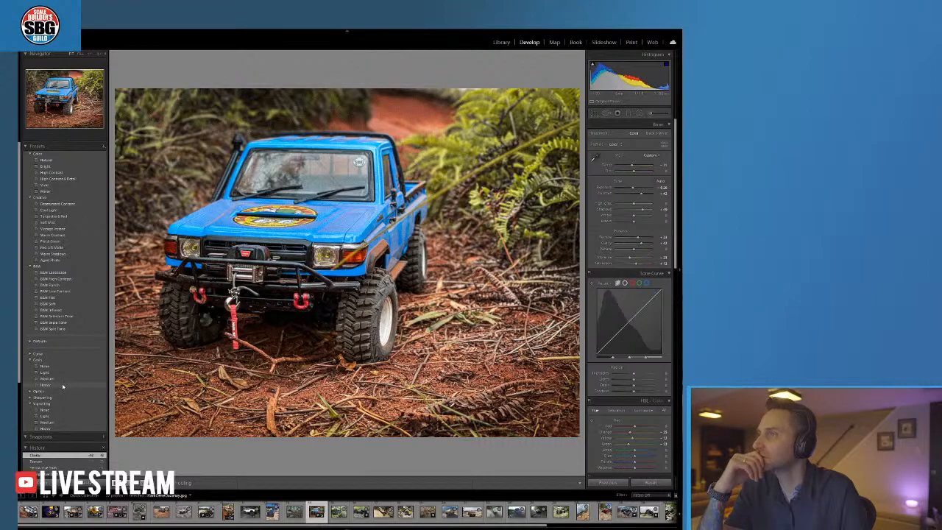
pyautogui.click(64, 380)
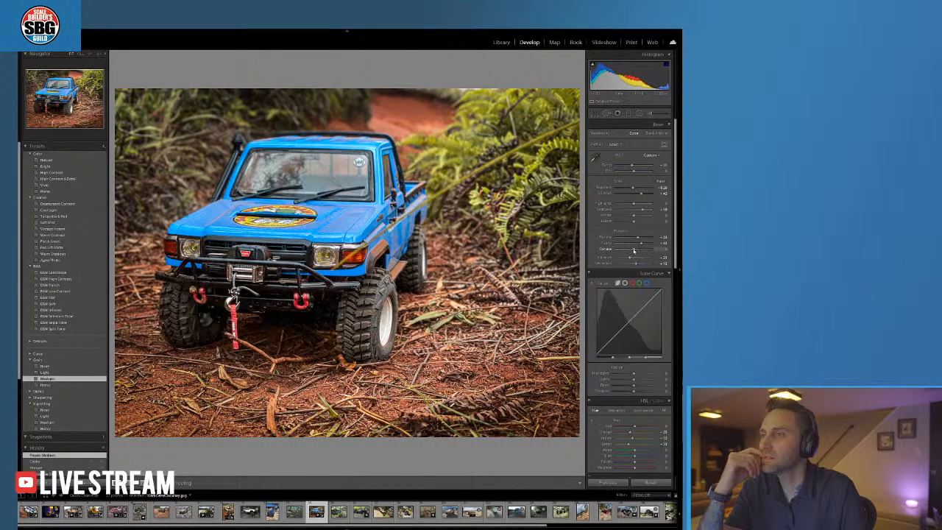
pyautogui.moveTo(643, 251); pyautogui.dragTo(626, 251)
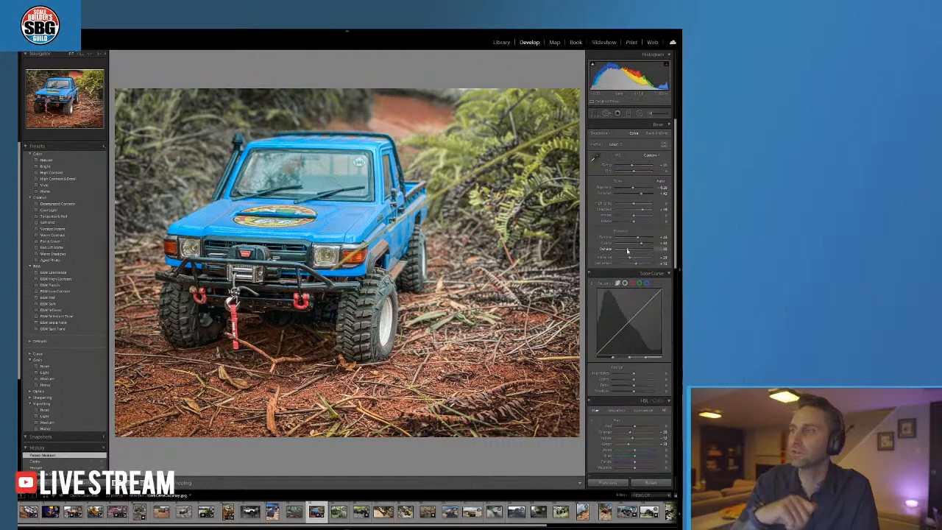
pyautogui.moveTo(627, 252); pyautogui.dragTo(629, 251)
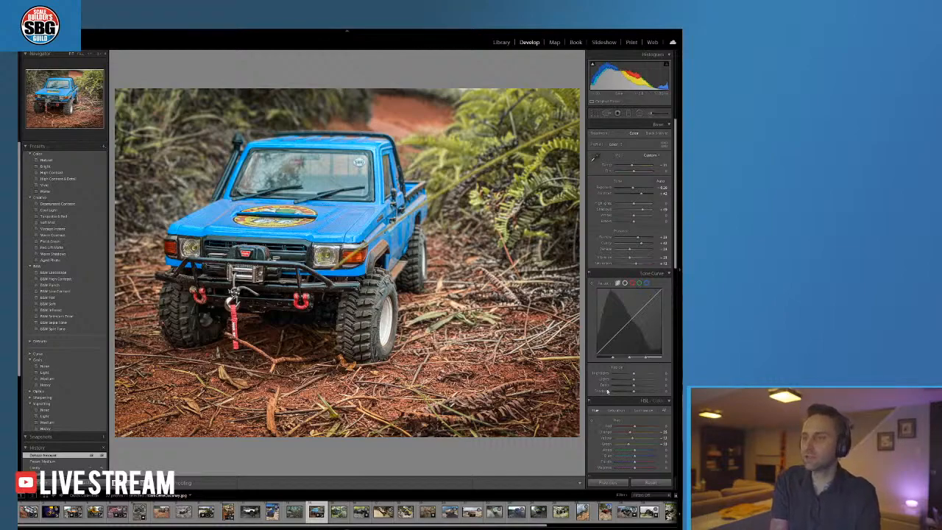
# Darken the foliage by lowering green luminance and shift the green hue further toward yellow
pyautogui.click(643, 410)
pyautogui.moveTo(648, 445); pyautogui.dragTo(625, 443)
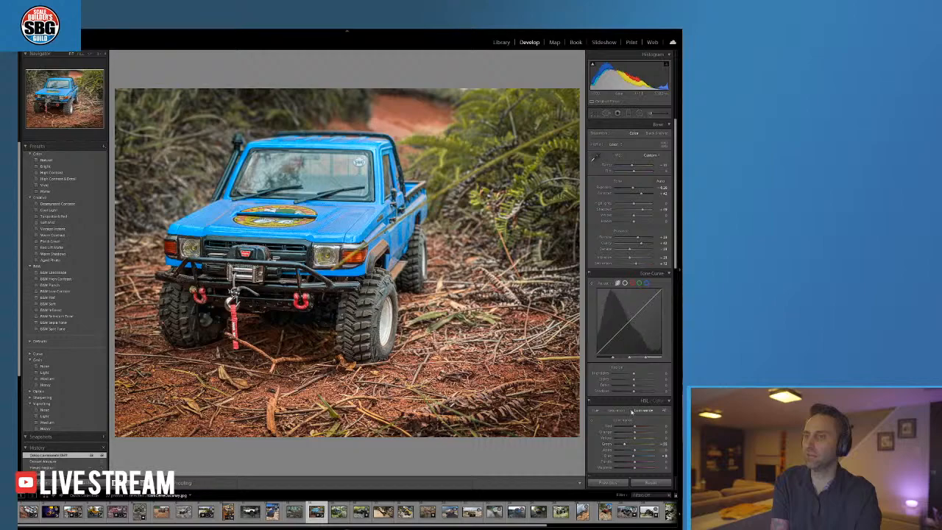
pyautogui.click(595, 411)
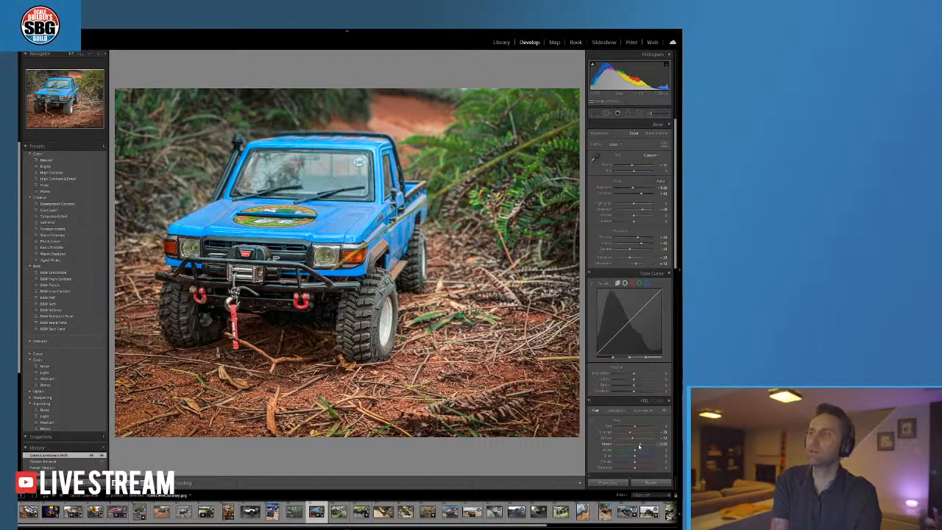
pyautogui.moveTo(638, 446); pyautogui.dragTo(630, 447)
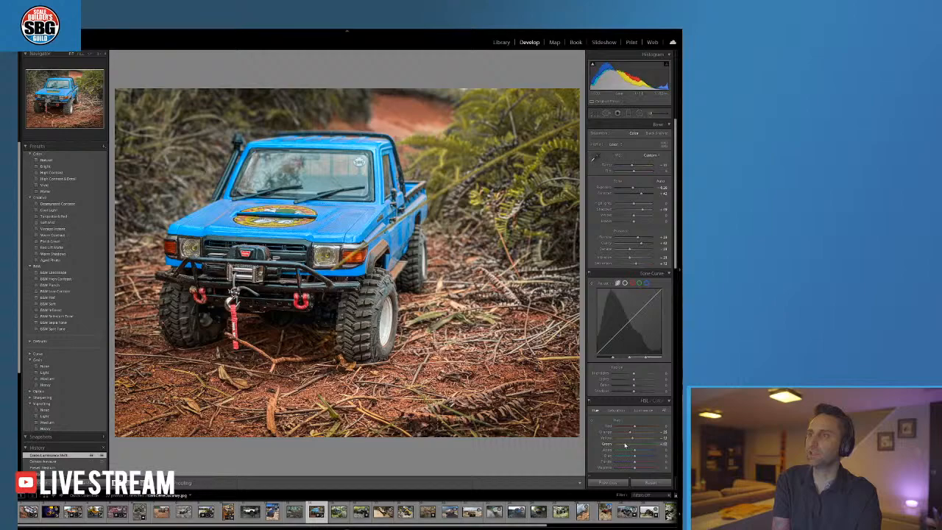
pyautogui.moveTo(624, 445); pyautogui.dragTo(626, 445)
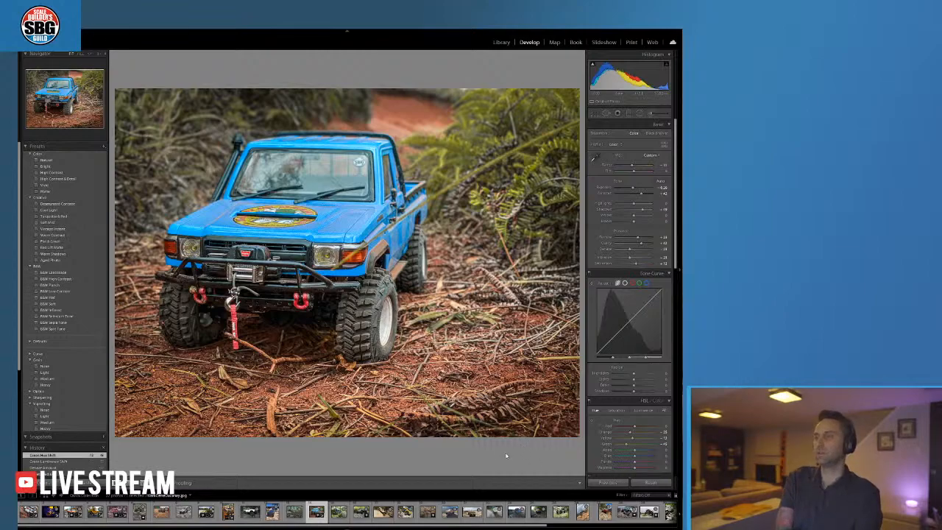
# Brush a local adjustment onto the ground around the blue truck with slightly lower exposure, warmer temperature and reduced saturation
pyautogui.press('k')
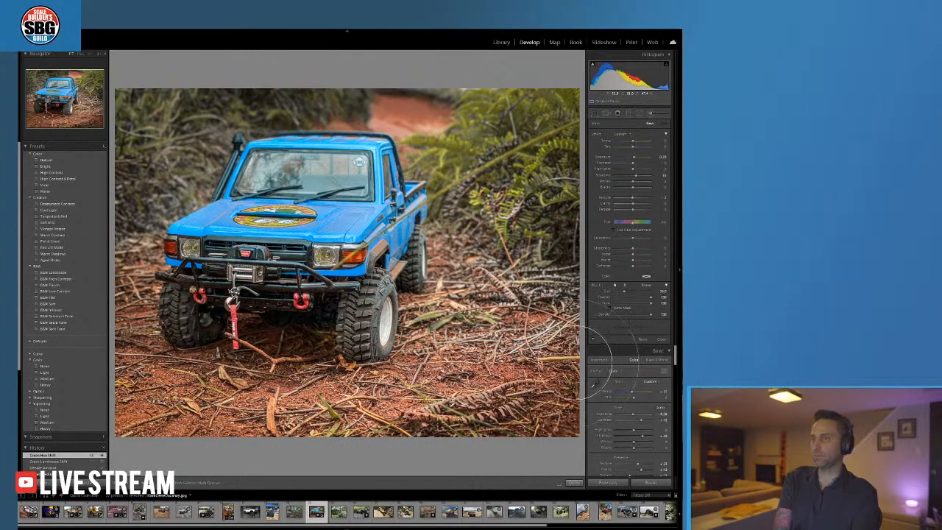
pyautogui.click(581, 382)
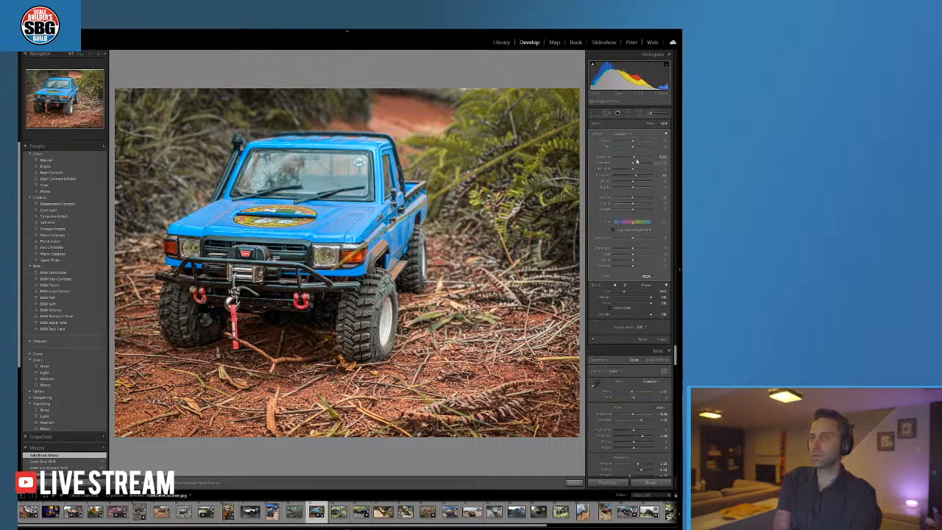
pyautogui.moveTo(634, 159); pyautogui.dragTo(632, 159)
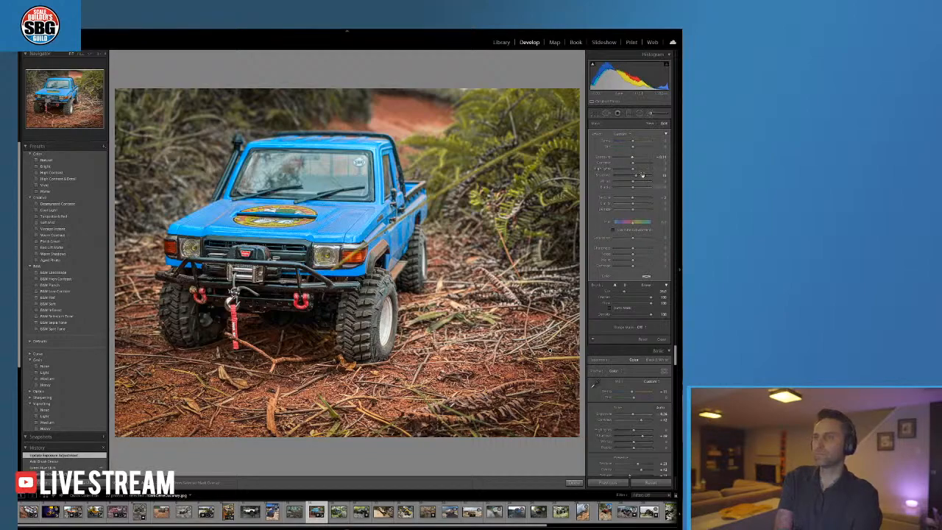
pyautogui.moveTo(632, 141); pyautogui.dragTo(638, 142)
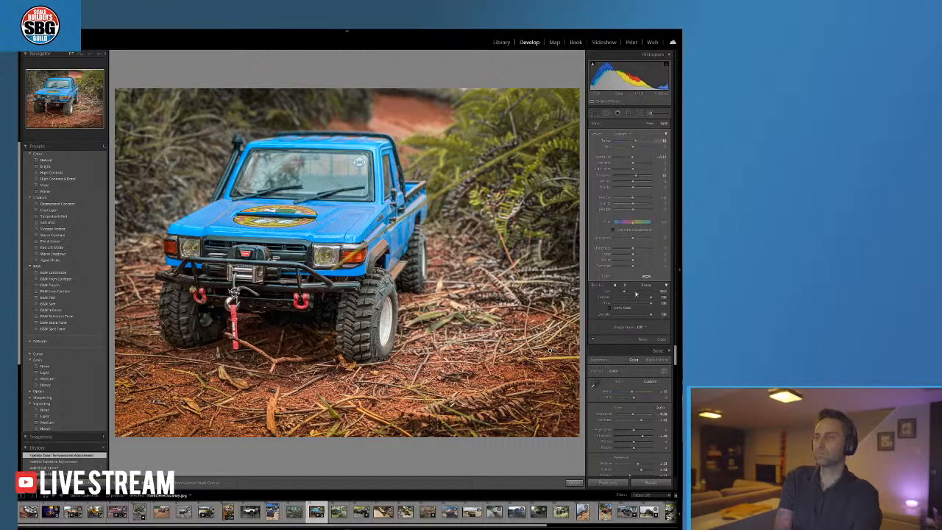
pyautogui.moveTo(632, 239); pyautogui.dragTo(629, 239)
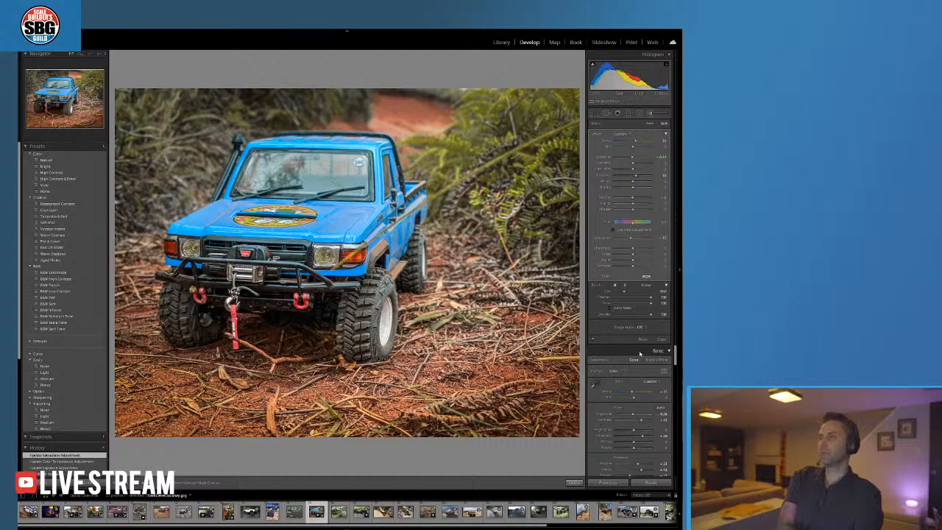
pyautogui.moveTo(329, 317)
pyautogui.mouseDown()
pyautogui.moveTo(285, 298)
pyautogui.moveTo(199, 313)
pyautogui.moveTo(140, 309)
pyautogui.moveTo(254, 313)
pyautogui.moveTo(248, 343)
pyautogui.moveTo(283, 320)
pyautogui.moveTo(338, 331)
pyautogui.mouseUp()
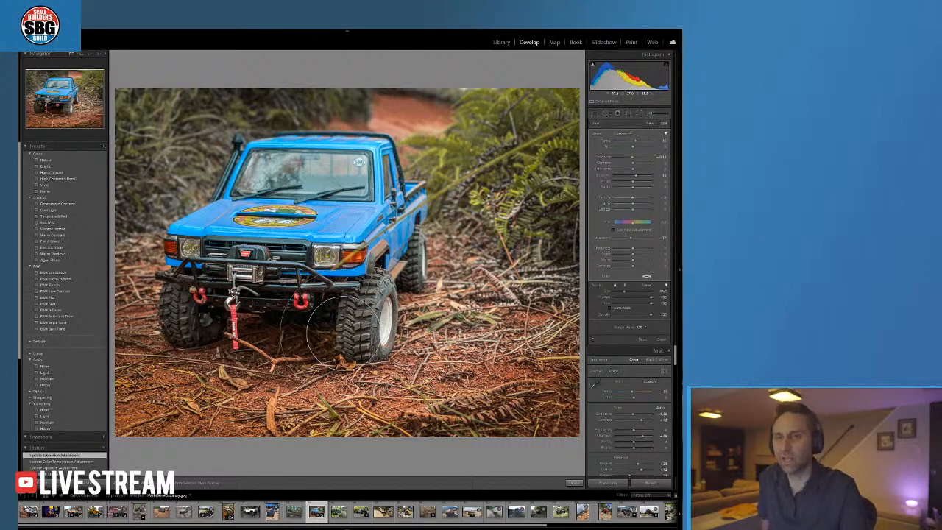
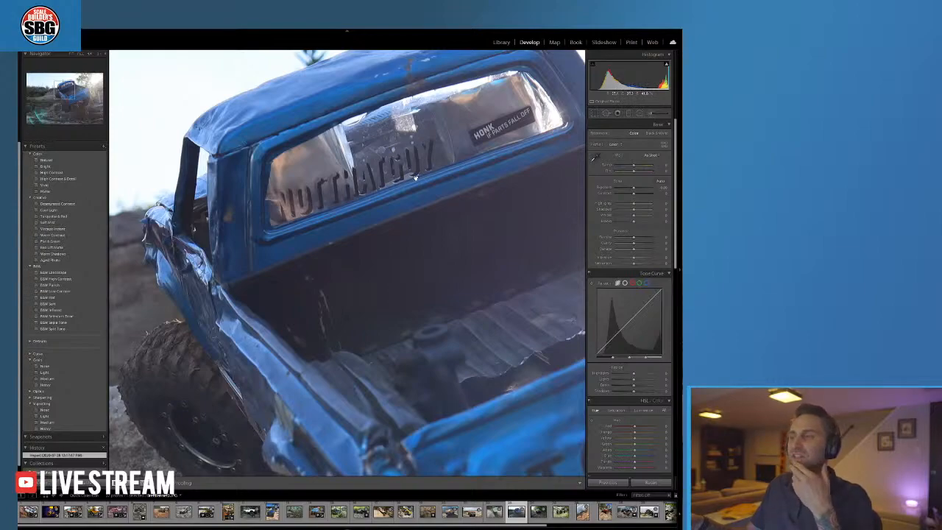
# Warm the white balance of the backlit Toyota pickup photo slightly
pyautogui.click(370, 174)
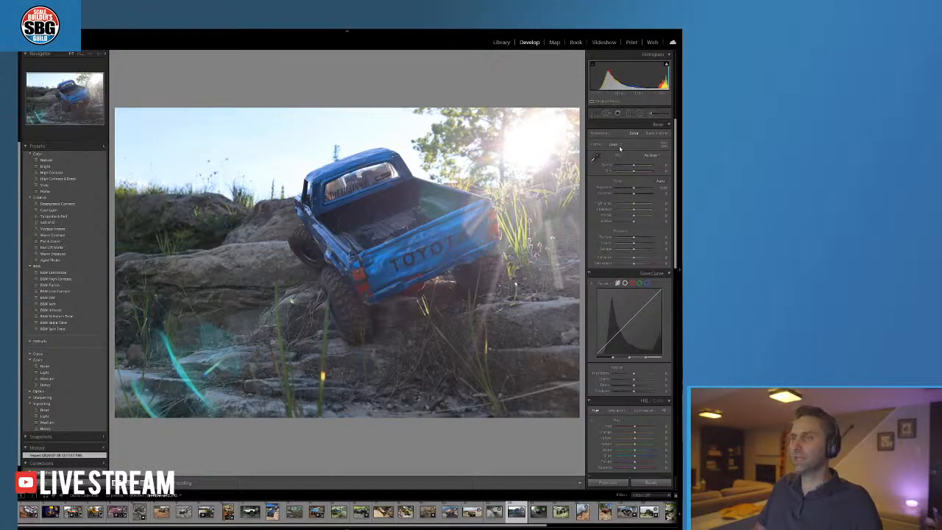
pyautogui.moveTo(634, 167); pyautogui.dragTo(631, 167)
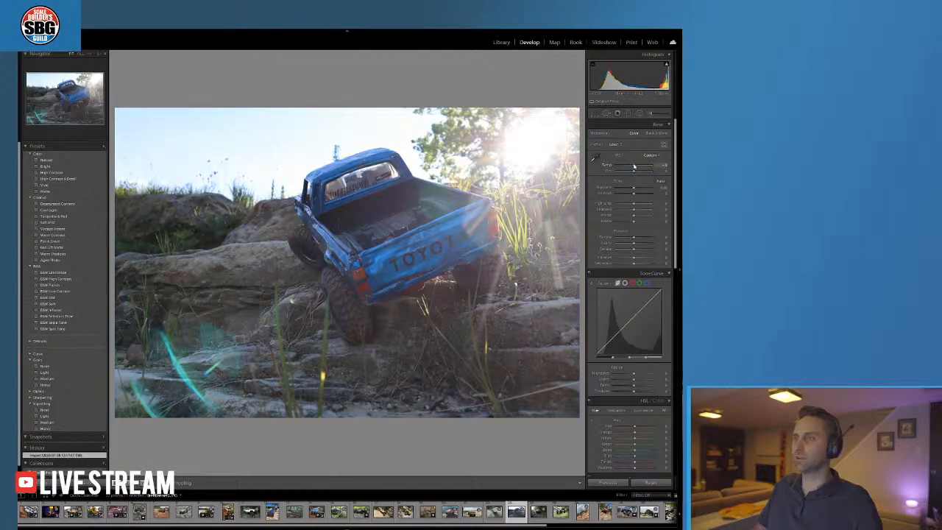
pyautogui.moveTo(634, 166); pyautogui.dragTo(635, 166)
# Add a graduated filter across the sky with a cooler temperature, a slight green tint and strongly raised saturation
pyautogui.click(628, 113)
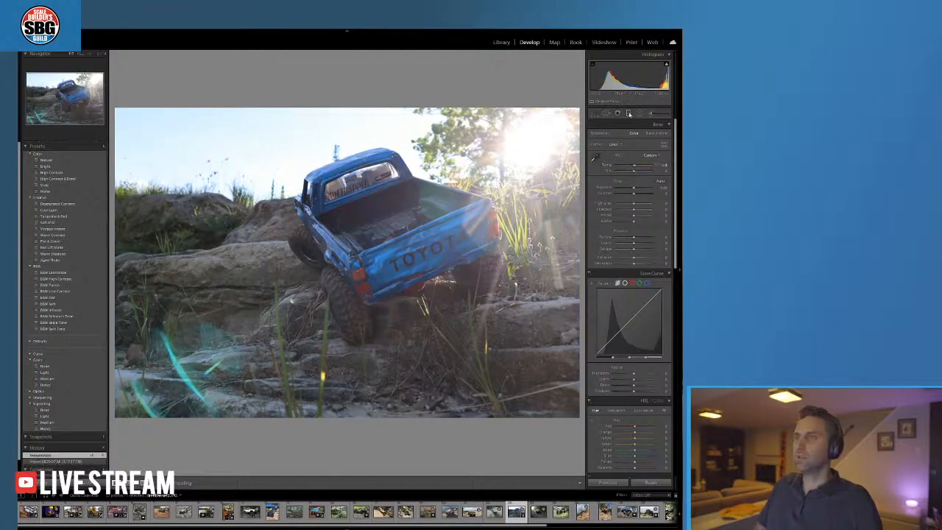
pyautogui.moveTo(319, 98); pyautogui.dragTo(318, 173)
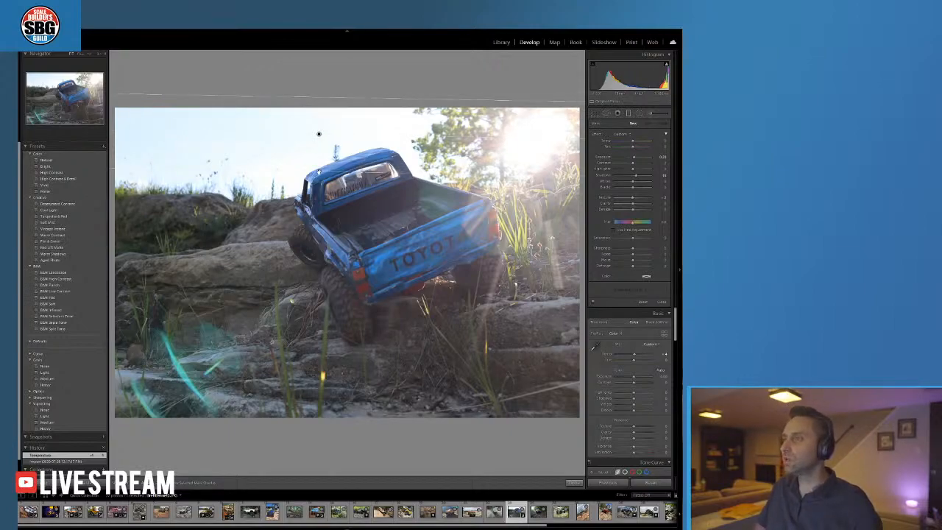
pyautogui.moveTo(318, 172); pyautogui.dragTo(321, 183)
pyautogui.moveTo(633, 142)
pyautogui.mouseDown()
pyautogui.moveTo(621, 143)
pyautogui.moveTo(630, 147)
pyautogui.mouseUp()
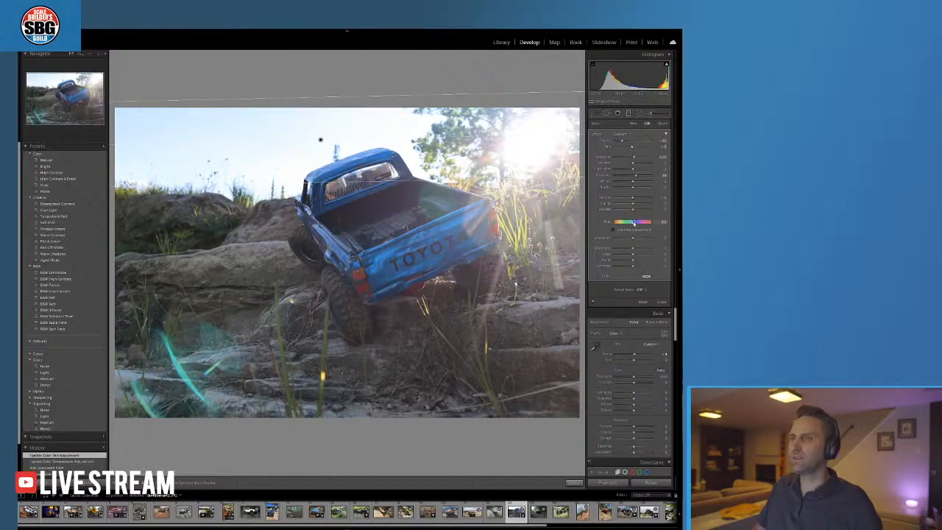
pyautogui.moveTo(634, 223); pyautogui.dragTo(646, 241)
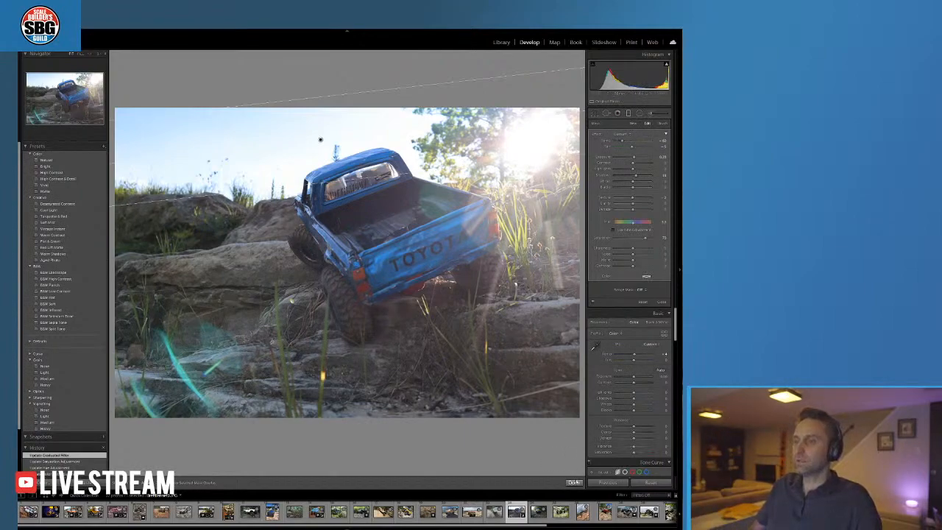
pyautogui.click(573, 483)
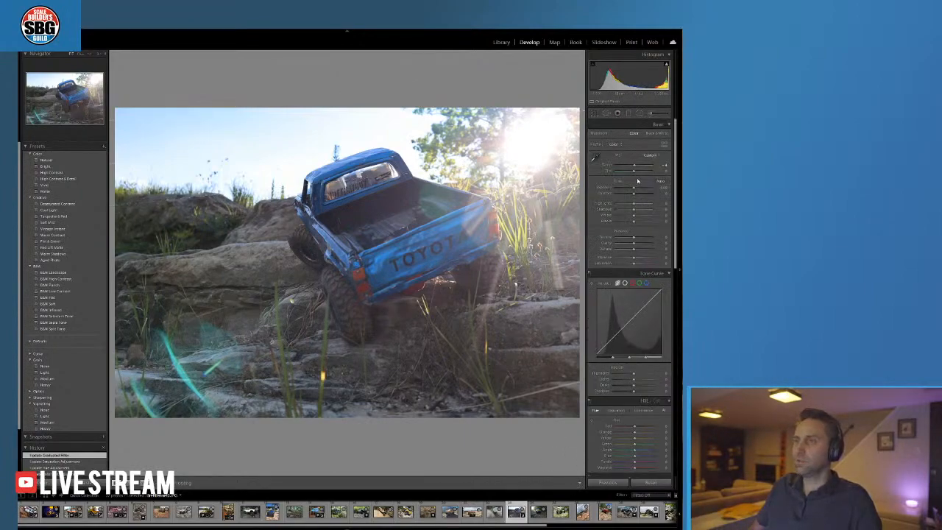
# Raise the pickup photo's exposure slightly, lower the highlights, lift the shadows and increase overall saturation
pyautogui.moveTo(633, 188); pyautogui.dragTo(637, 190)
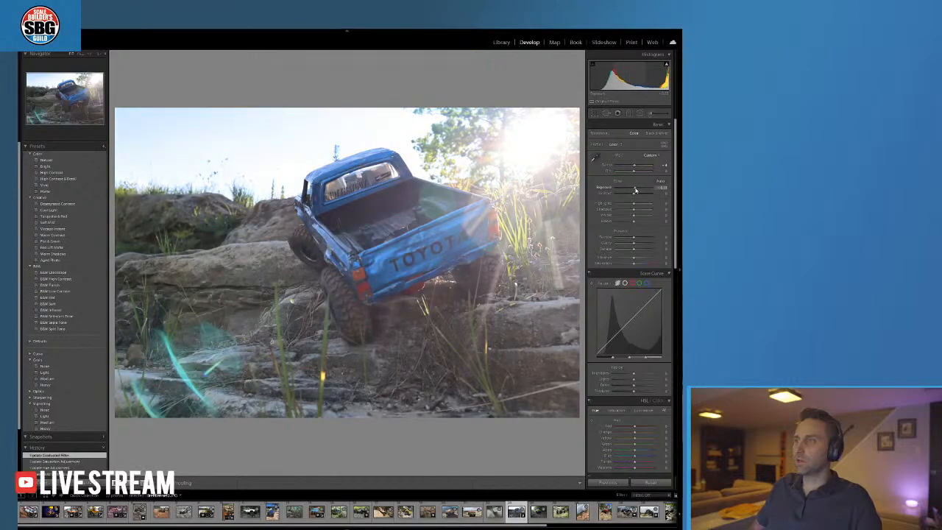
pyautogui.moveTo(633, 205); pyautogui.dragTo(640, 211)
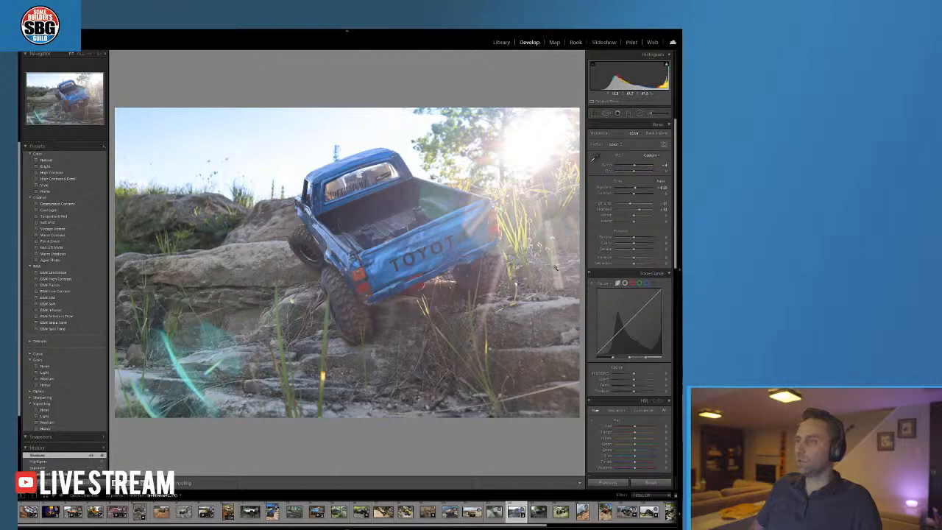
pyautogui.moveTo(632, 264); pyautogui.dragTo(638, 265)
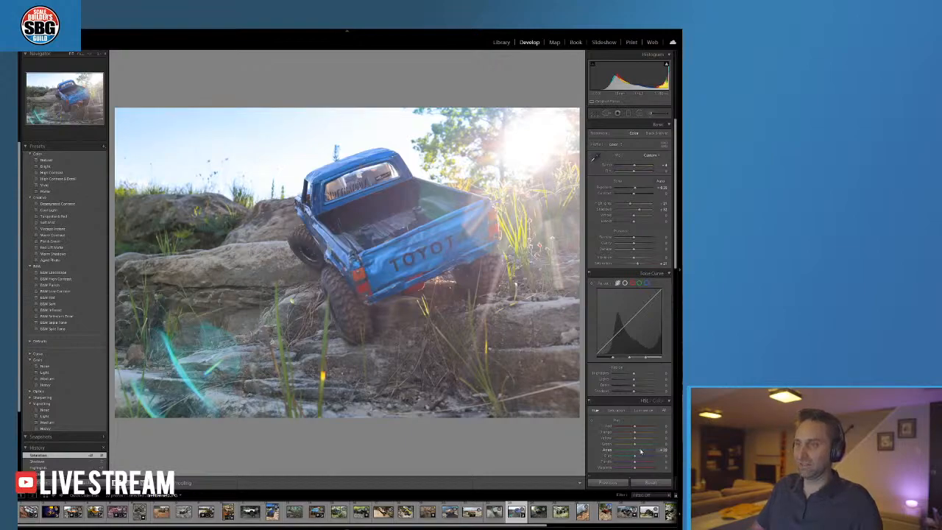
# Shift the aqua hue toward blue and the blue hue slightly toward purple, and raise the blue saturation
pyautogui.click(640, 451)
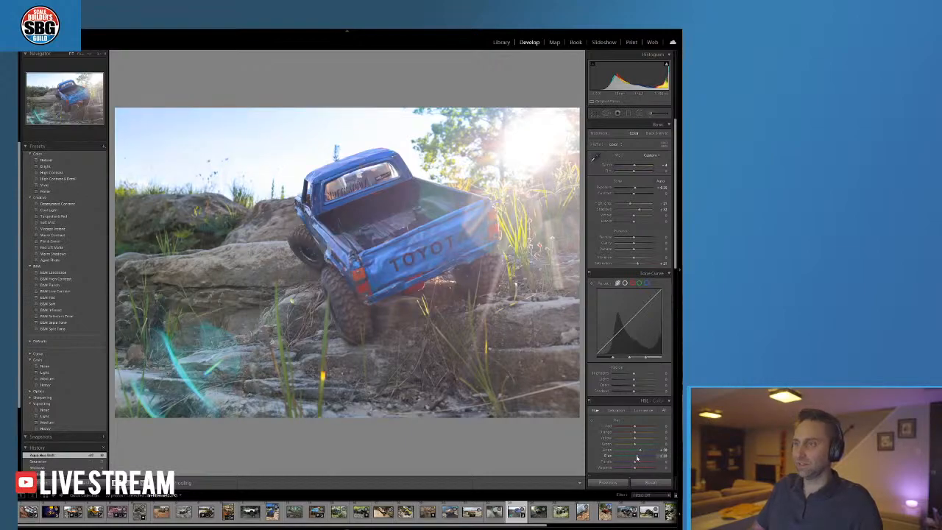
pyautogui.click(637, 456)
pyautogui.hotkey('ctrl', 'alt', 'shift', 's')
pyautogui.moveTo(635, 457); pyautogui.dragTo(640, 457)
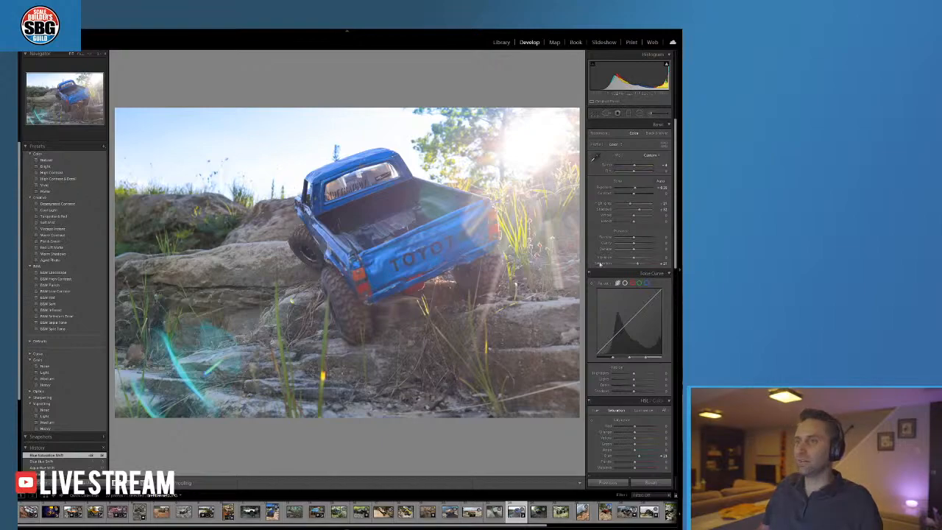
# Increase the photo's texture and clarity and lower the blacks to deepen contrast
pyautogui.moveTo(634, 237); pyautogui.dragTo(637, 238)
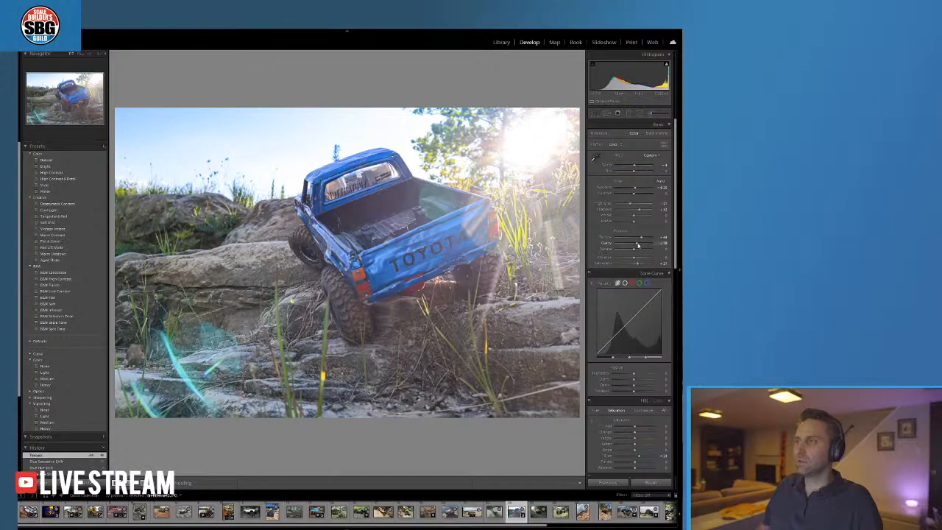
pyautogui.moveTo(638, 245); pyautogui.dragTo(625, 224)
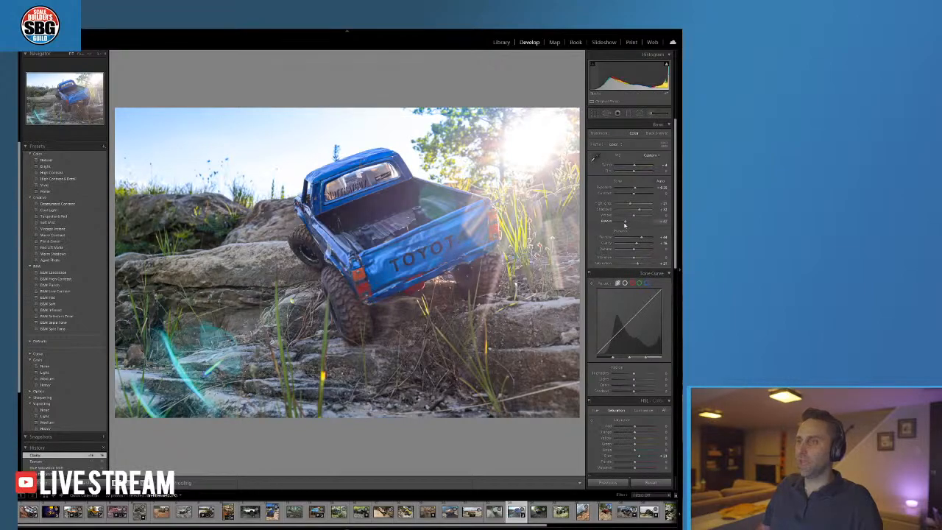
pyautogui.moveTo(625, 224); pyautogui.dragTo(623, 224)
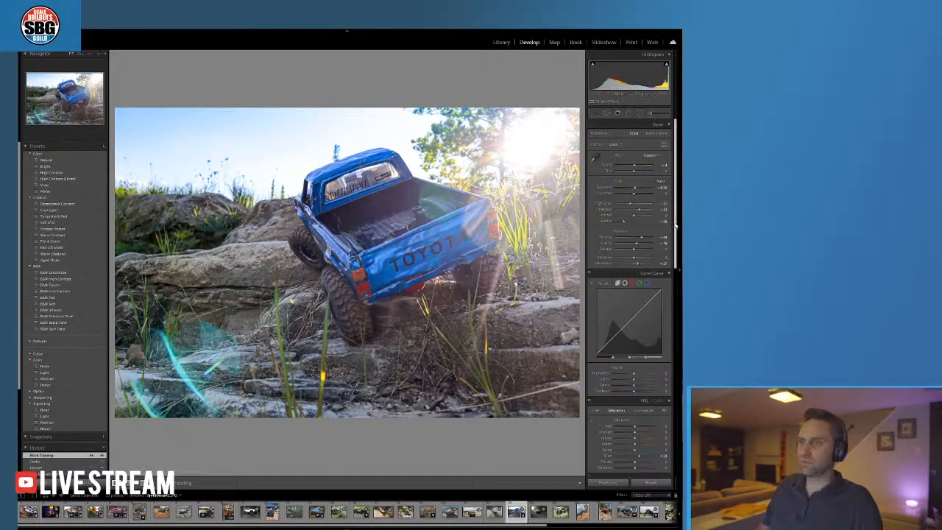
# Lower the yellow luminance and raise the orange luminance
pyautogui.moveTo(677, 259); pyautogui.dragTo(676, 317)
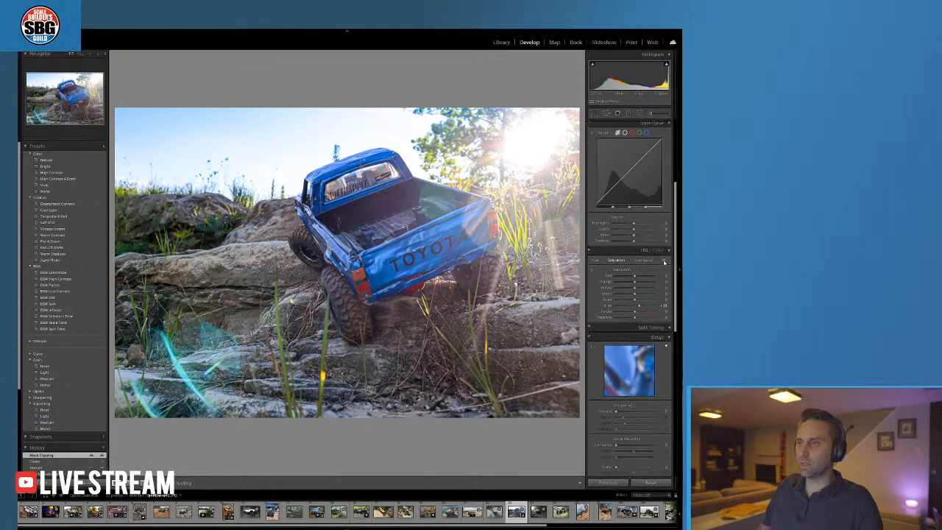
pyautogui.click(644, 260)
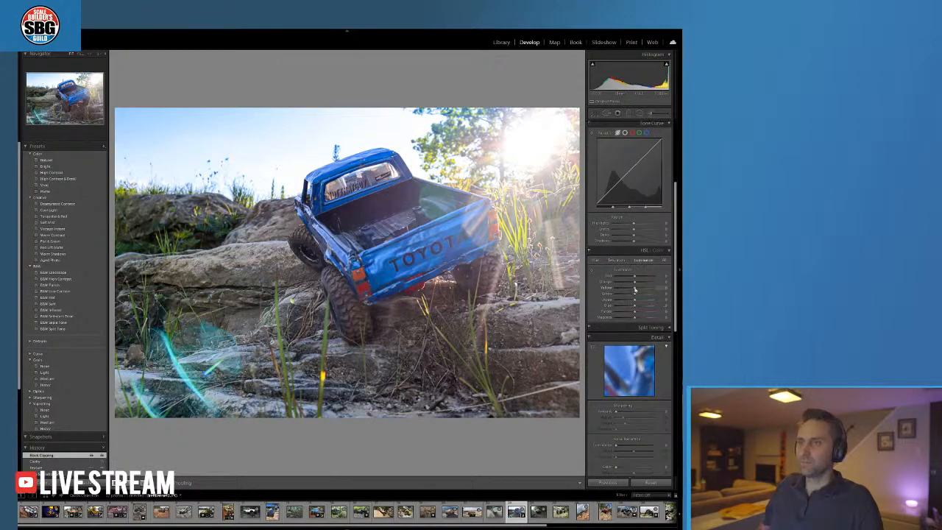
pyautogui.moveTo(643, 290)
pyautogui.mouseDown()
pyautogui.moveTo(620, 287)
pyautogui.moveTo(641, 284)
pyautogui.mouseUp()
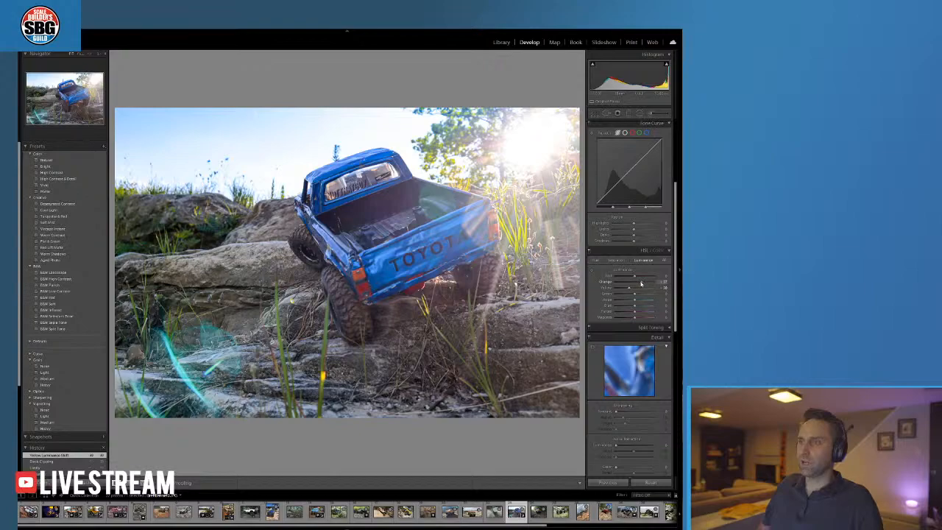
# Increase the yellow and orange saturation and reduce the red saturation slightly
pyautogui.click(616, 260)
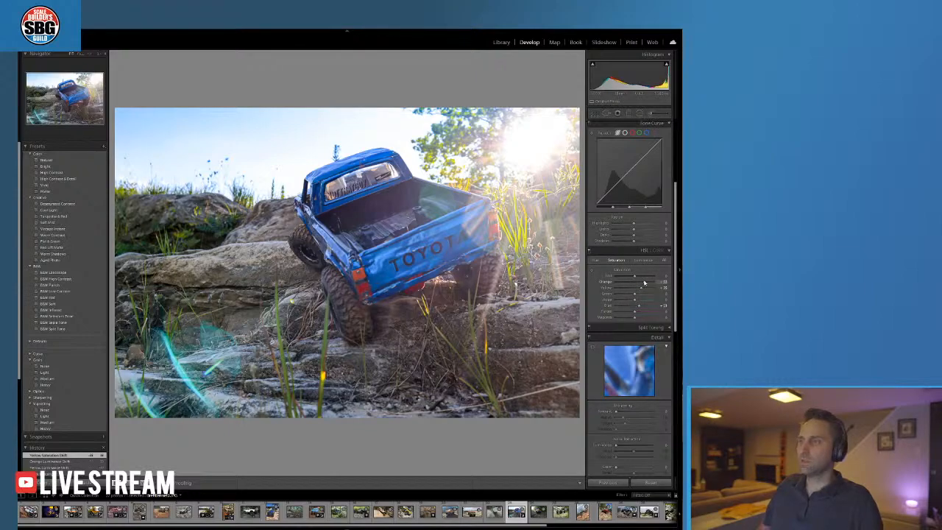
pyautogui.moveTo(644, 282); pyautogui.dragTo(645, 282)
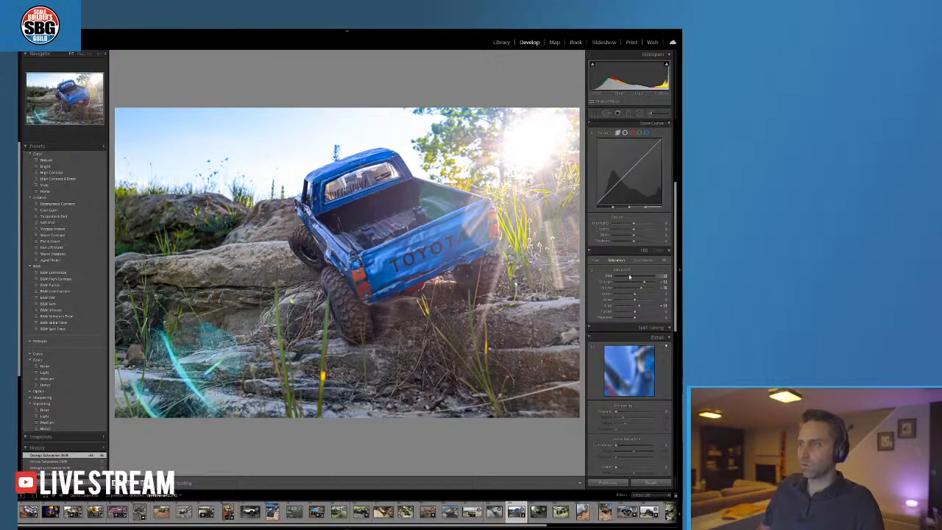
pyautogui.moveTo(629, 276); pyautogui.dragTo(631, 276)
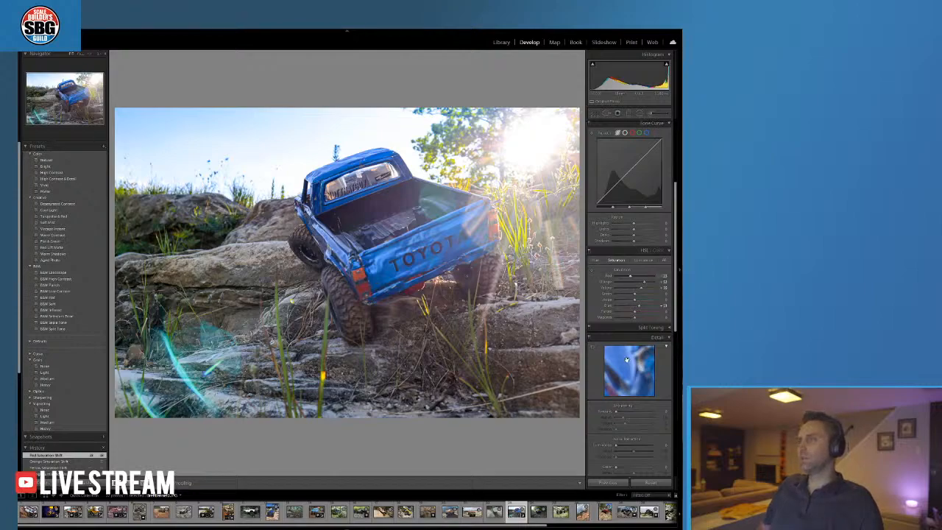
# Brush a local adjustment with raised texture and clarity over the rocks and the pickup's cab, bed and tailgate
pyautogui.click(650, 114)
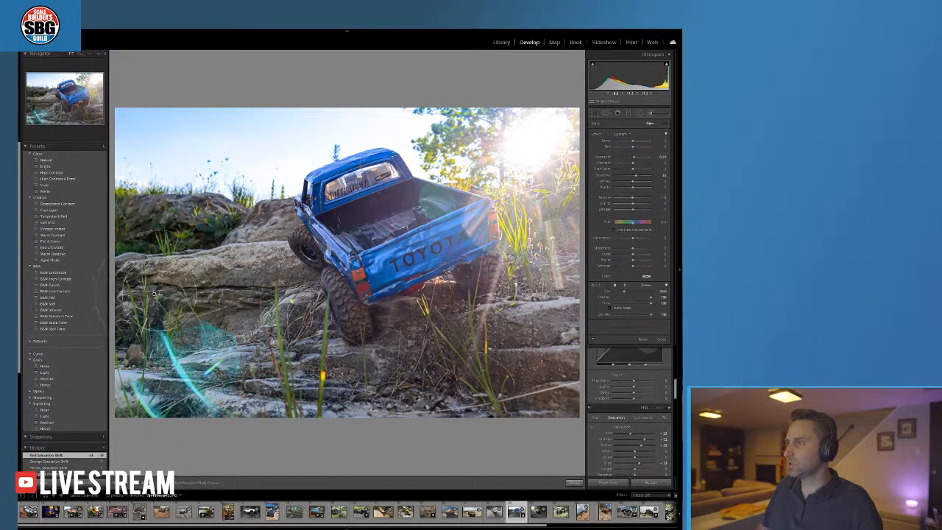
pyautogui.moveTo(154, 294)
pyautogui.mouseDown()
pyautogui.moveTo(265, 272)
pyautogui.moveTo(290, 237)
pyautogui.moveTo(361, 272)
pyautogui.moveTo(412, 258)
pyautogui.moveTo(379, 287)
pyautogui.mouseUp()
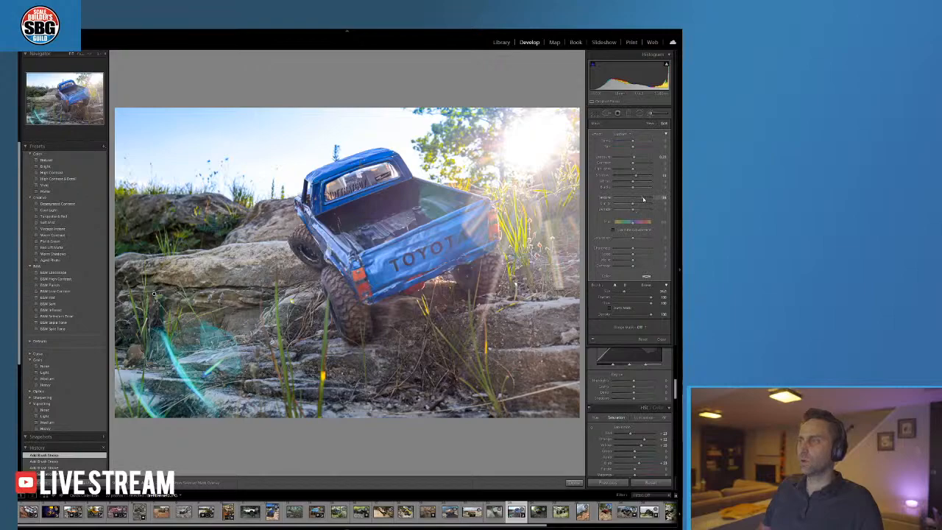
pyautogui.moveTo(638, 204); pyautogui.dragTo(636, 204)
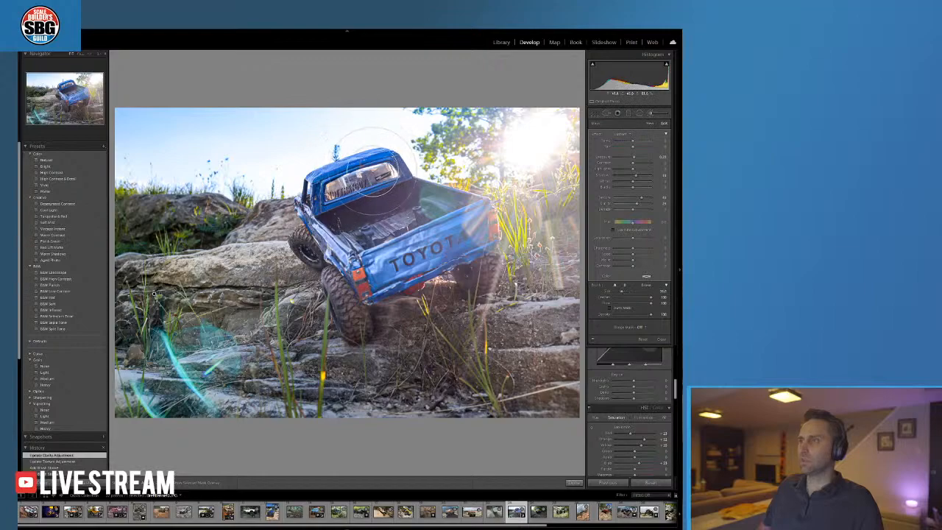
pyautogui.moveTo(340, 198)
pyautogui.mouseDown()
pyautogui.moveTo(421, 279)
pyautogui.moveTo(418, 215)
pyautogui.moveTo(450, 261)
pyautogui.moveTo(434, 198)
pyautogui.mouseUp()
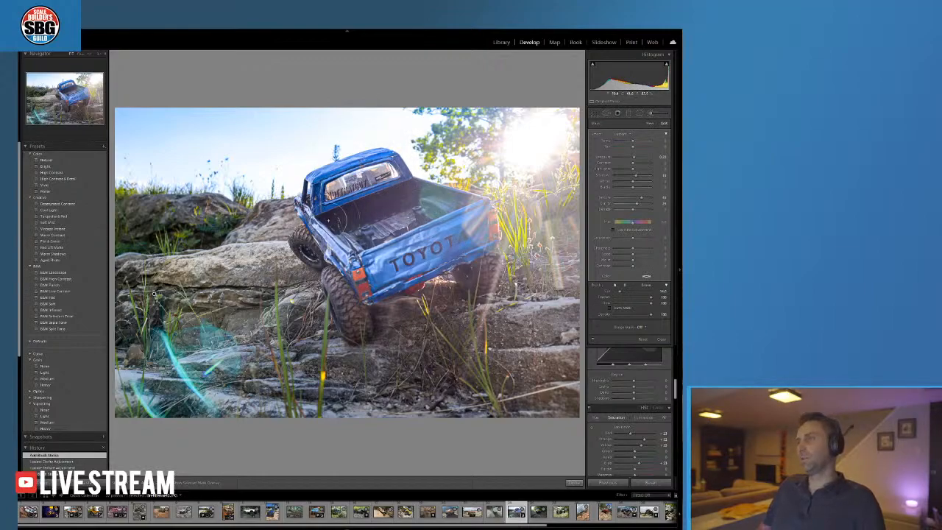
pyautogui.moveTo(477, 256); pyautogui.dragTo(471, 251)
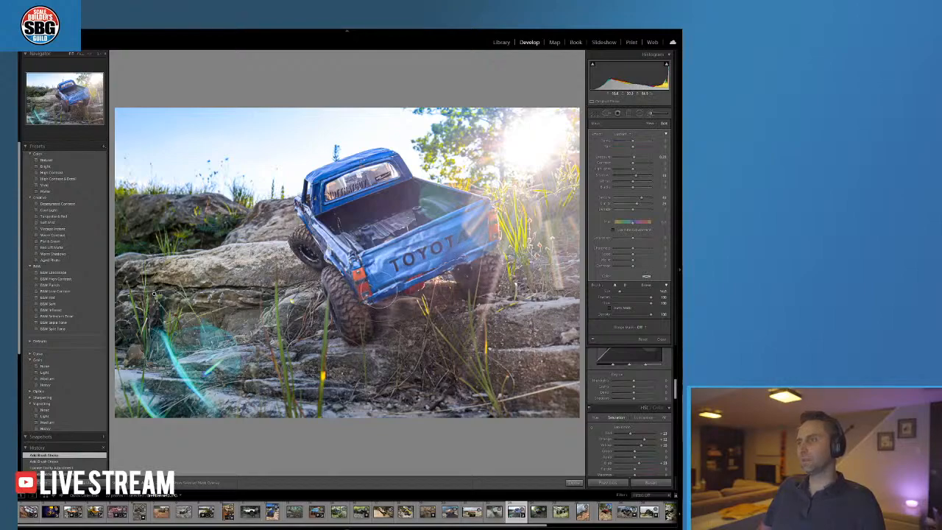
pyautogui.moveTo(379, 273); pyautogui.dragTo(448, 307)
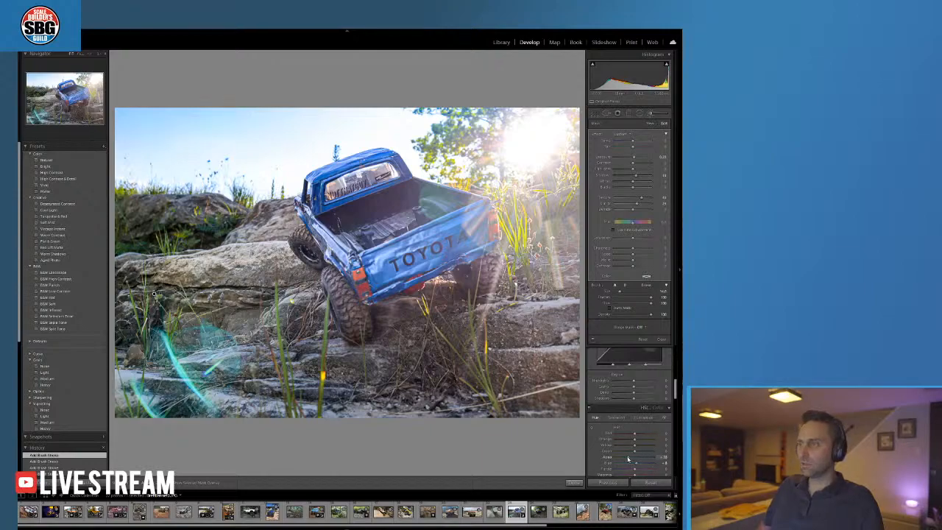
# Shift the aqua hue to +100 on the blue pickup photo and close the local adjustment brush
pyautogui.moveTo(628, 460)
pyautogui.mouseDown()
pyautogui.moveTo(648, 459)
pyautogui.moveTo(613, 458)
pyautogui.mouseUp()
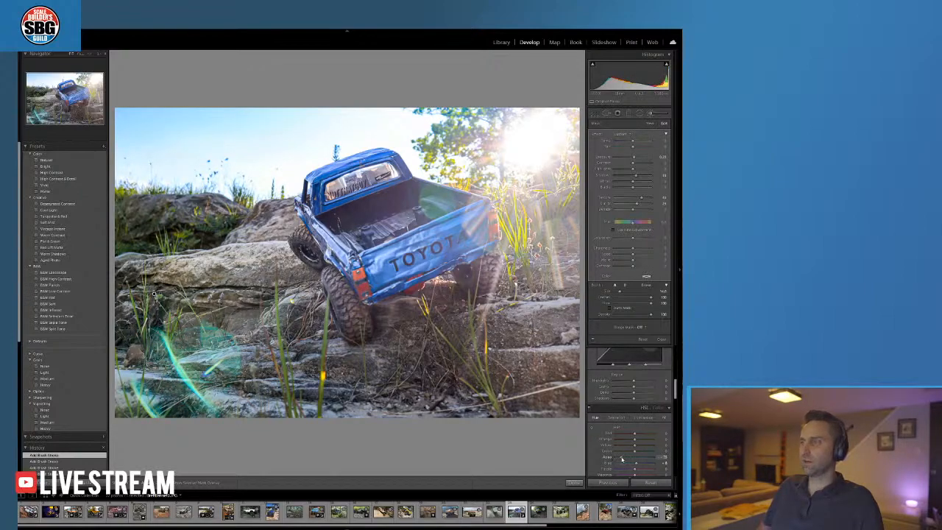
pyautogui.moveTo(621, 459); pyautogui.dragTo(657, 461)
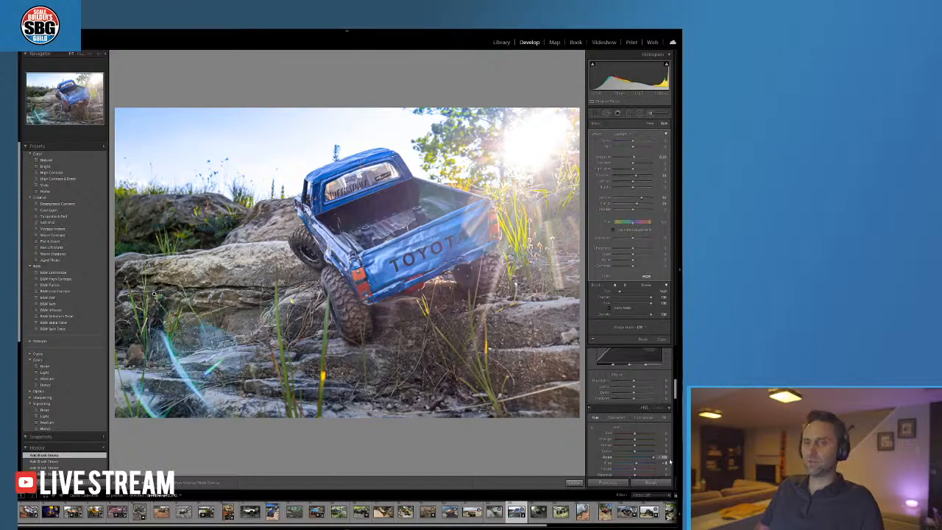
pyautogui.moveTo(672, 461); pyautogui.dragTo(663, 464)
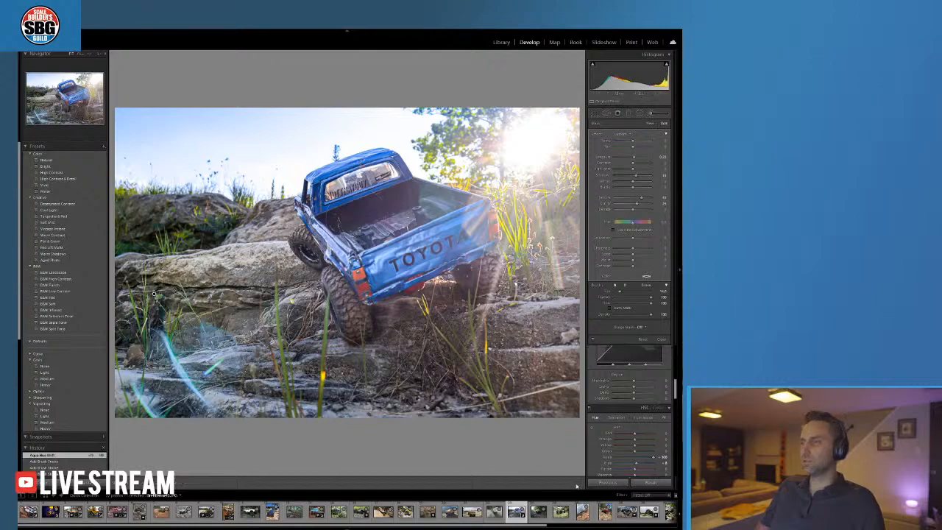
pyautogui.click(574, 483)
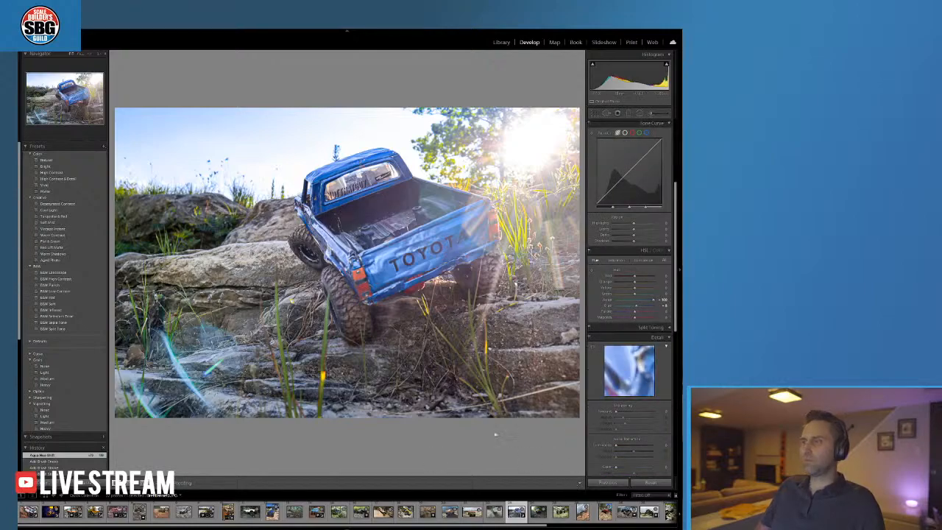
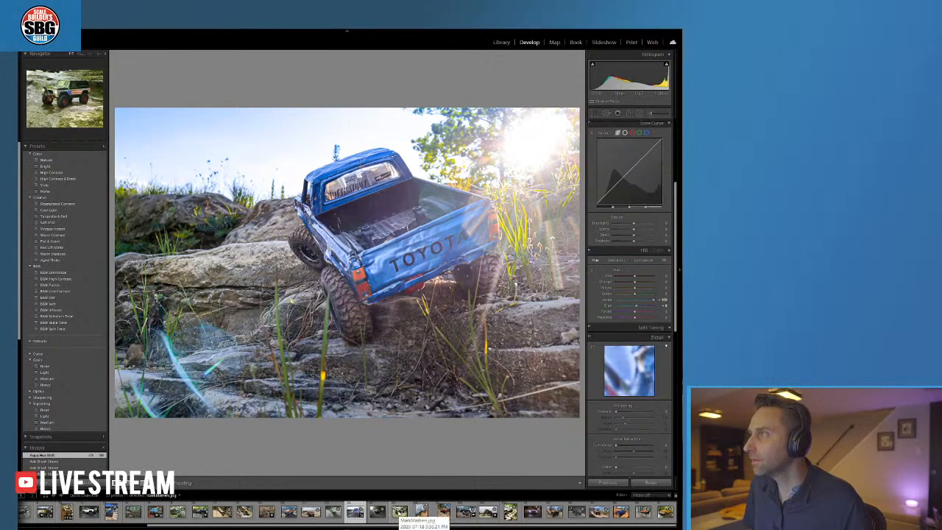
# Open the yellow Camel Trophy truck photo and crop it tighter around the truck, keeping the aspect ratio
pyautogui.click(376, 515)
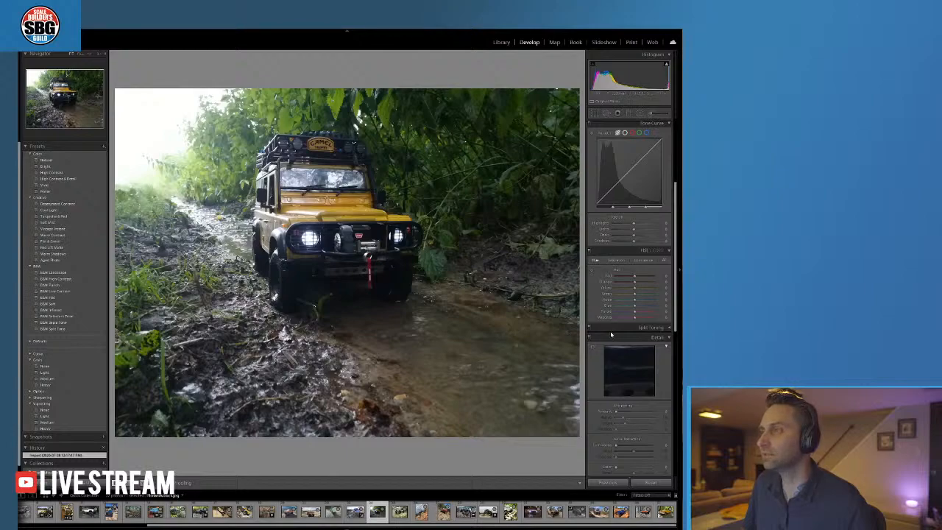
pyautogui.click(343, 245)
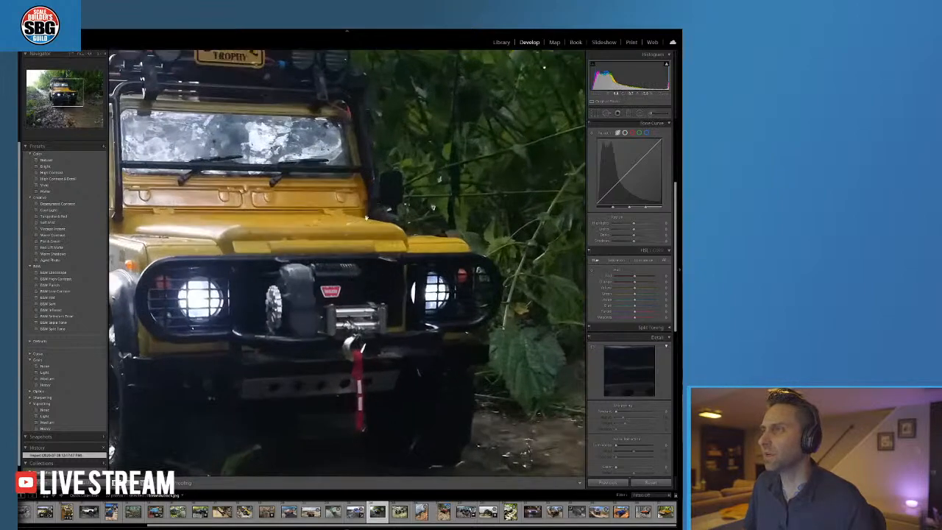
pyautogui.click(295, 244)
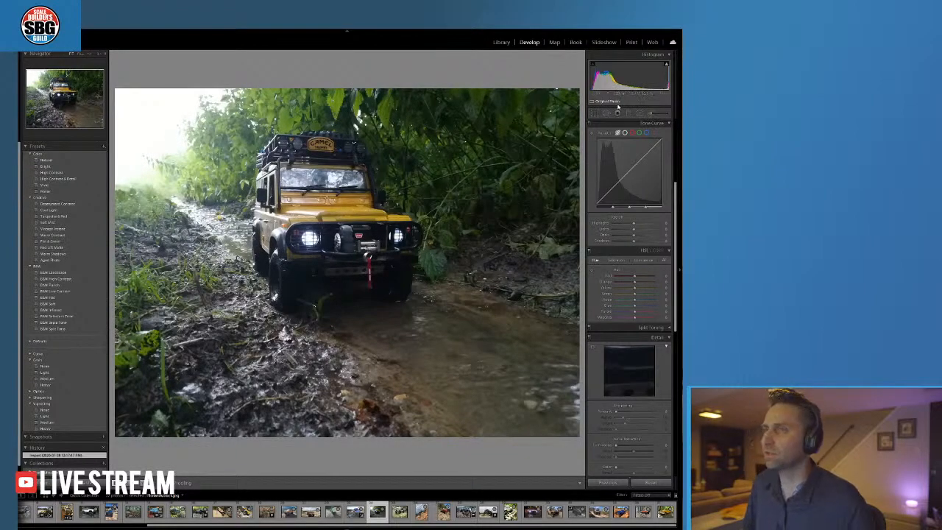
pyautogui.click(594, 114)
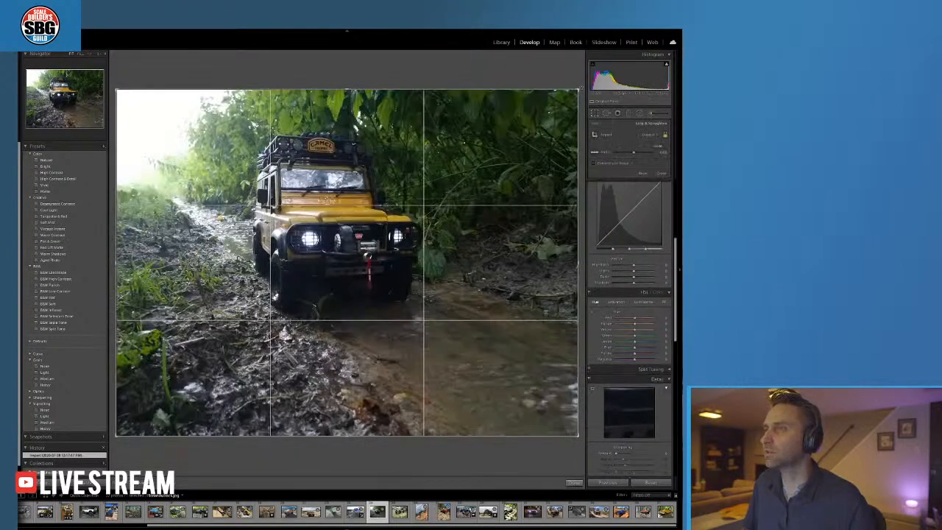
pyautogui.moveTo(579, 208); pyautogui.dragTo(520, 209)
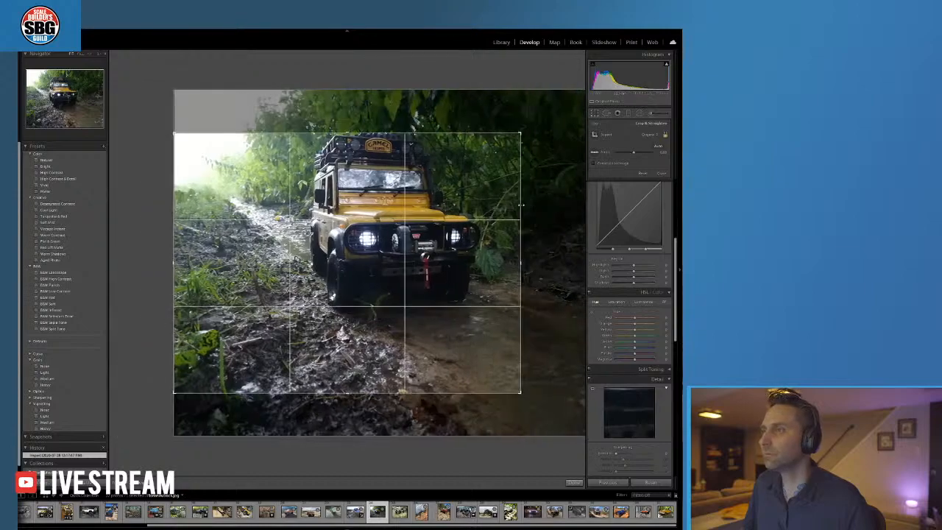
pyautogui.moveTo(454, 191); pyautogui.dragTo(427, 246)
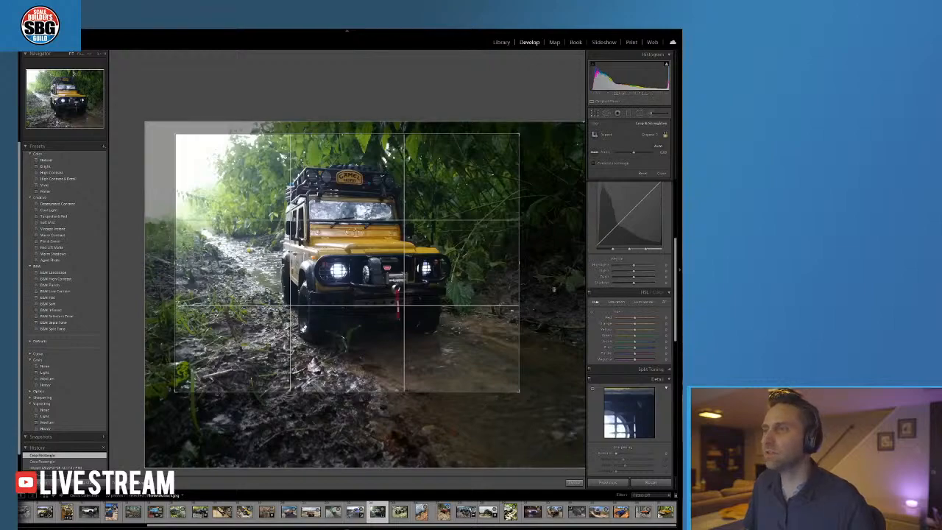
pyautogui.click(575, 483)
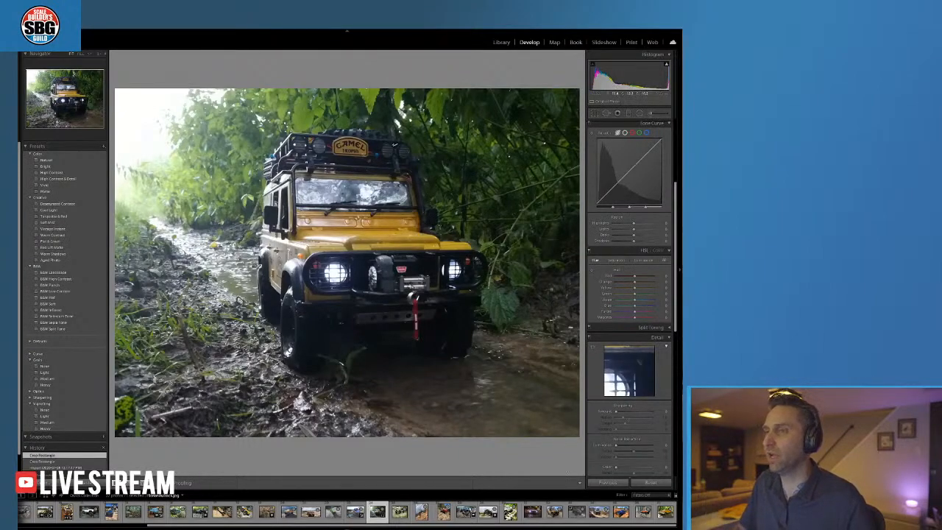
# Add a radial filter over the truck's front end with raised shadows and slightly raised exposure
pyautogui.click(639, 115)
pyautogui.moveTo(305, 178); pyautogui.dragTo(424, 272)
pyautogui.moveTo(368, 191)
pyautogui.mouseDown()
pyautogui.moveTo(409, 270)
pyautogui.moveTo(451, 305)
pyautogui.mouseUp()
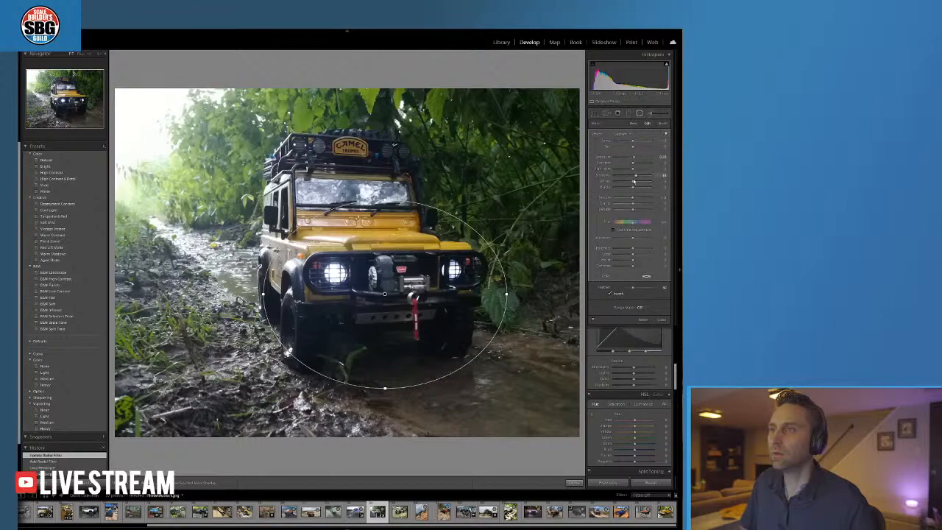
pyautogui.moveTo(635, 177)
pyautogui.mouseDown()
pyautogui.moveTo(646, 178)
pyautogui.moveTo(637, 159)
pyautogui.mouseUp()
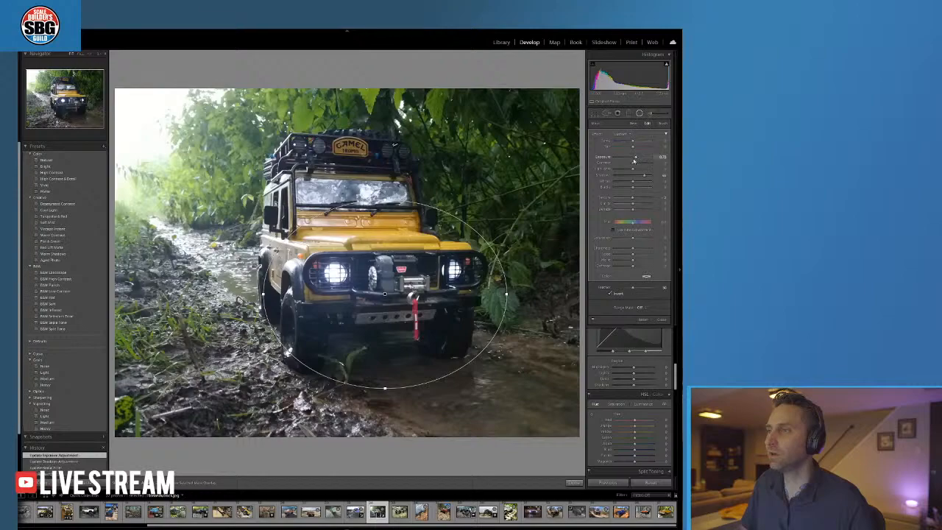
pyautogui.click(579, 484)
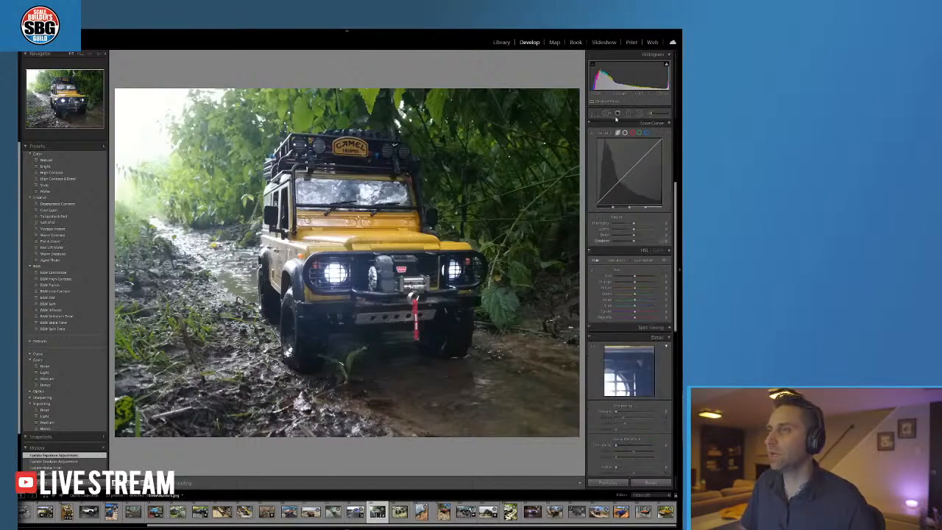
# Place a small radial filter on each headlight, then warm the temperature and raise the exposure of the passenger-side window's nearer lamp
pyautogui.click(639, 114)
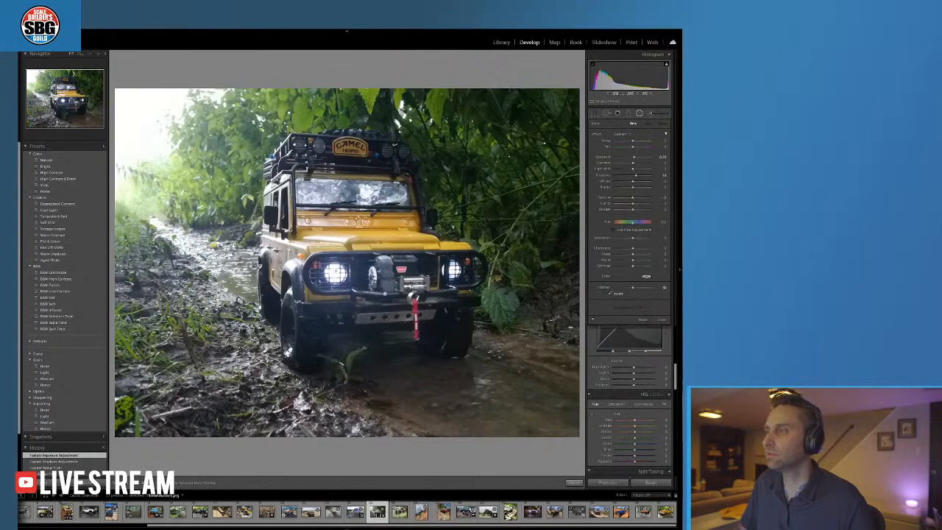
pyautogui.moveTo(334, 269); pyautogui.dragTo(351, 282)
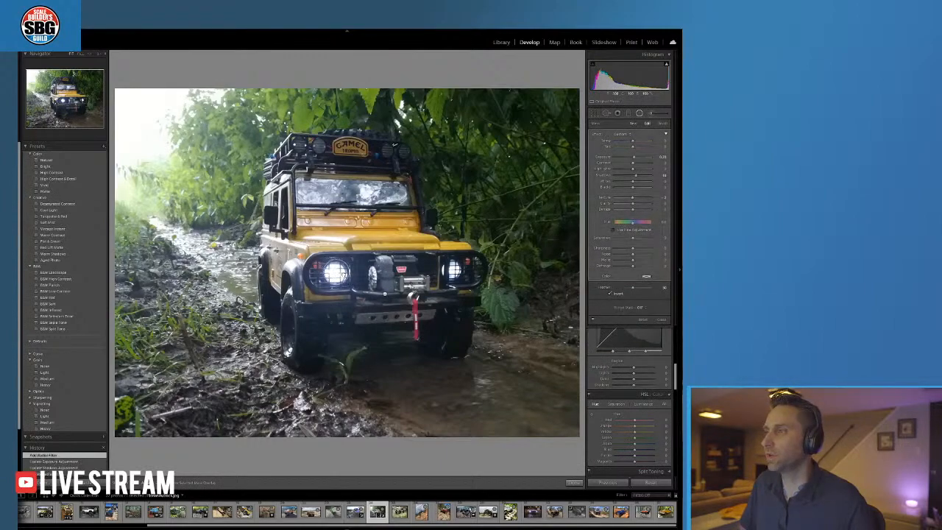
pyautogui.click(335, 273)
pyautogui.moveTo(449, 263)
pyautogui.mouseDown()
pyautogui.moveTo(463, 276)
pyautogui.moveTo(452, 269)
pyautogui.mouseUp()
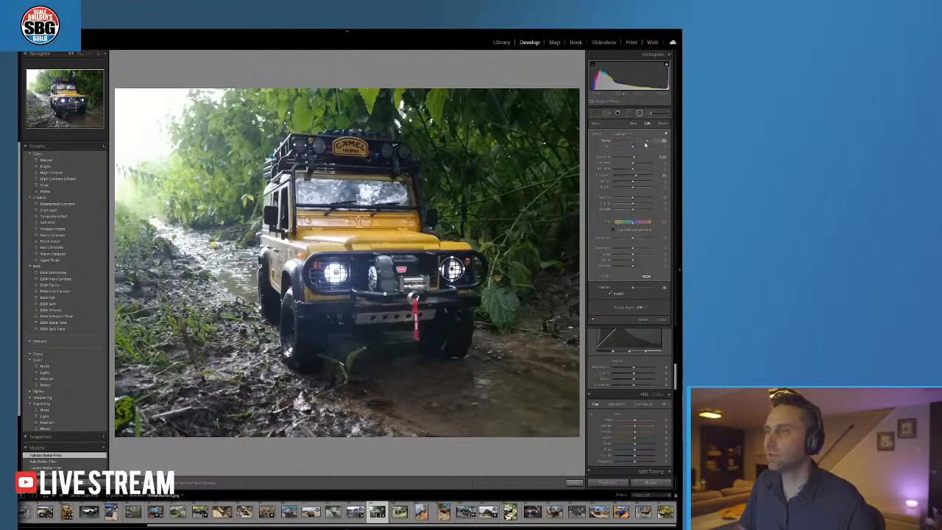
pyautogui.moveTo(644, 144)
pyautogui.mouseDown()
pyautogui.moveTo(623, 158)
pyautogui.moveTo(635, 160)
pyautogui.mouseUp()
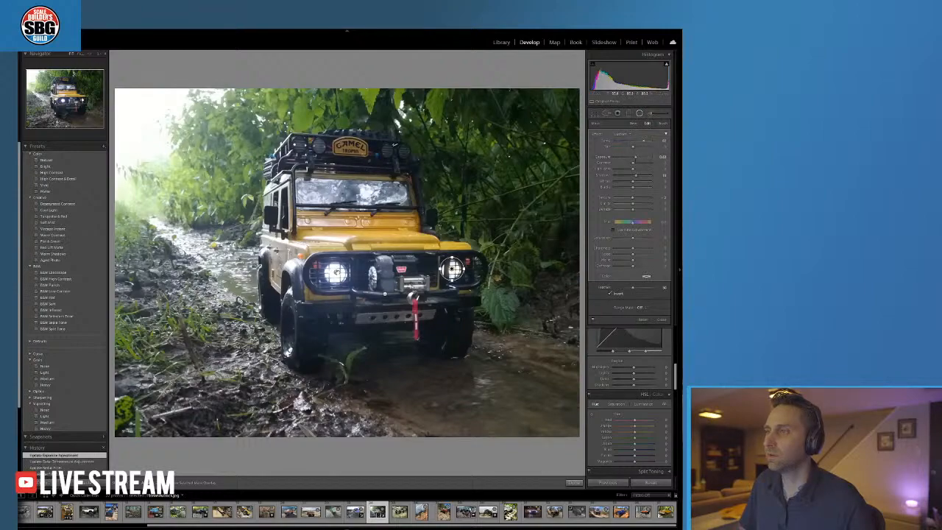
# Warm the other headlight's filter and raise the tint and saturation of both headlight filters
pyautogui.click(337, 273)
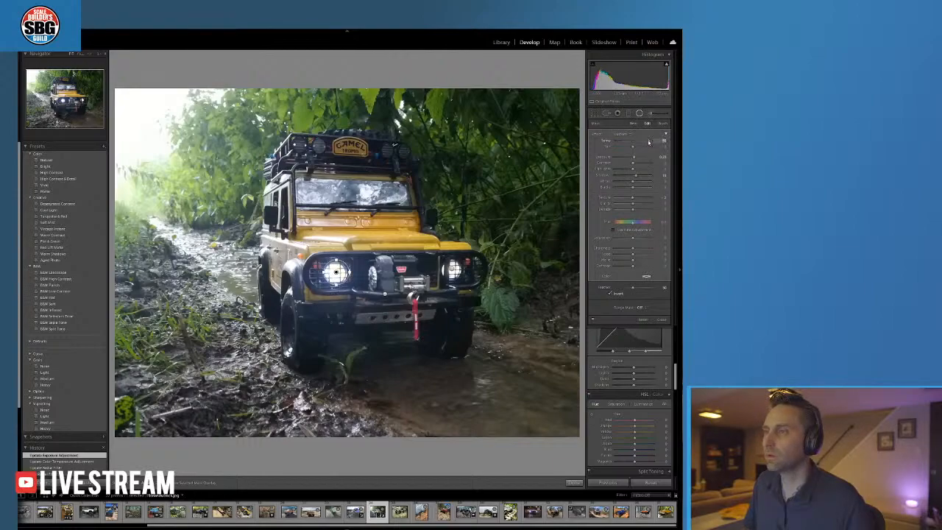
pyautogui.moveTo(633, 148)
pyautogui.mouseDown()
pyautogui.moveTo(624, 149)
pyautogui.moveTo(643, 151)
pyautogui.mouseUp()
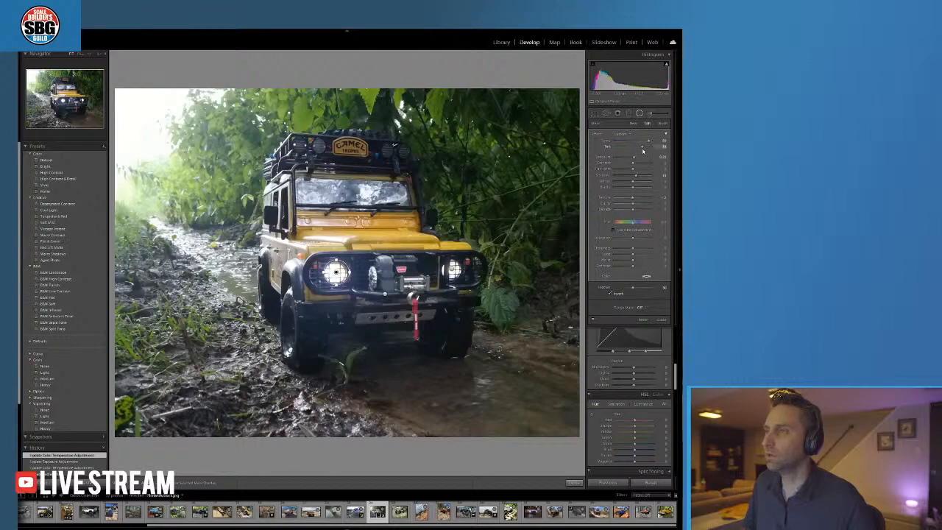
pyautogui.click(454, 270)
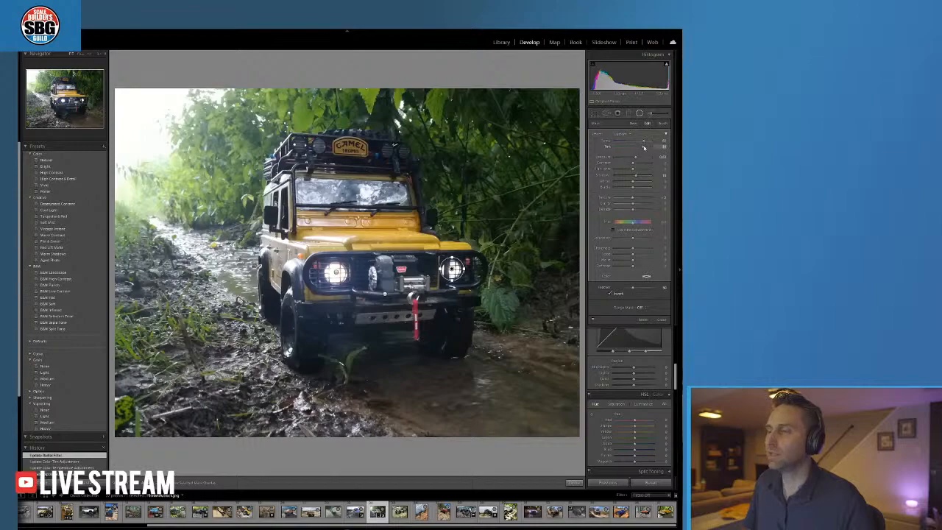
pyautogui.click(643, 149)
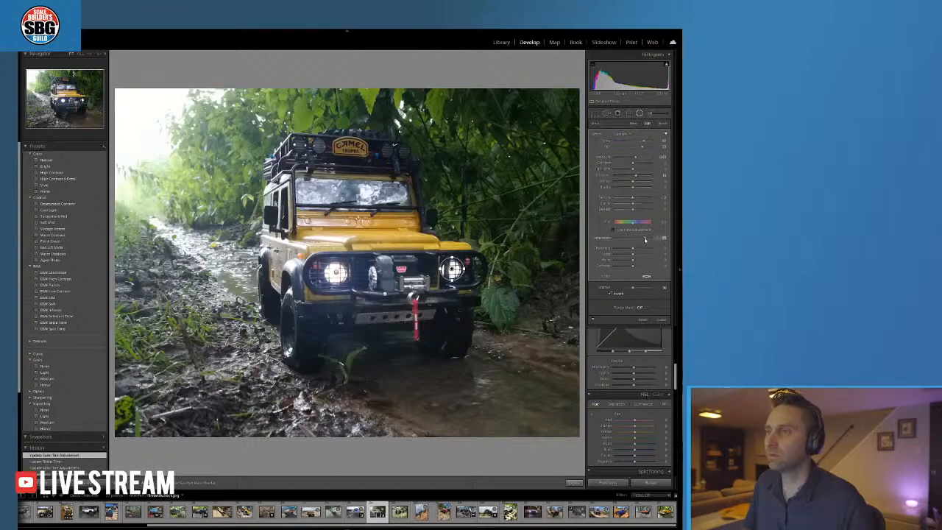
pyautogui.click(645, 239)
pyautogui.moveTo(453, 269); pyautogui.dragTo(336, 273)
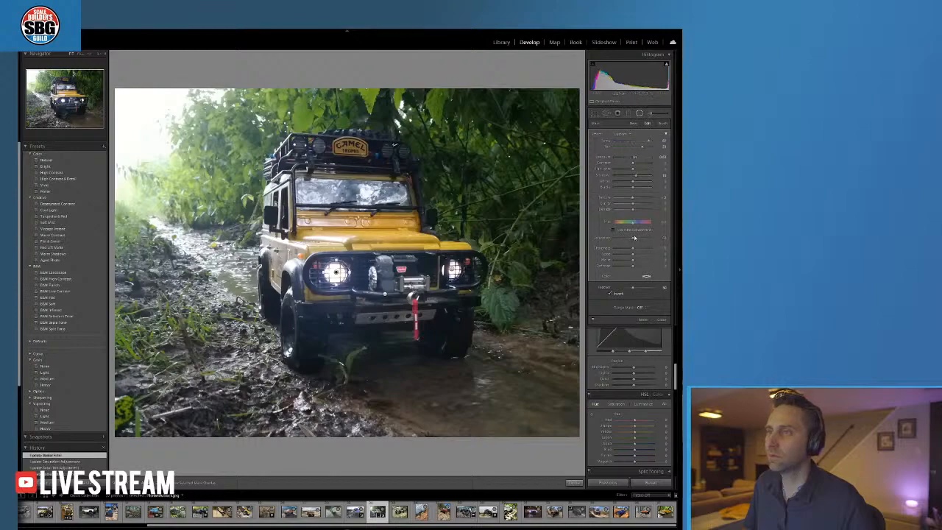
pyautogui.click(643, 239)
# Undo a trial yellow hue shift towards orange and lower the highlights in the headlight filters
pyautogui.moveTo(633, 434); pyautogui.dragTo(620, 433)
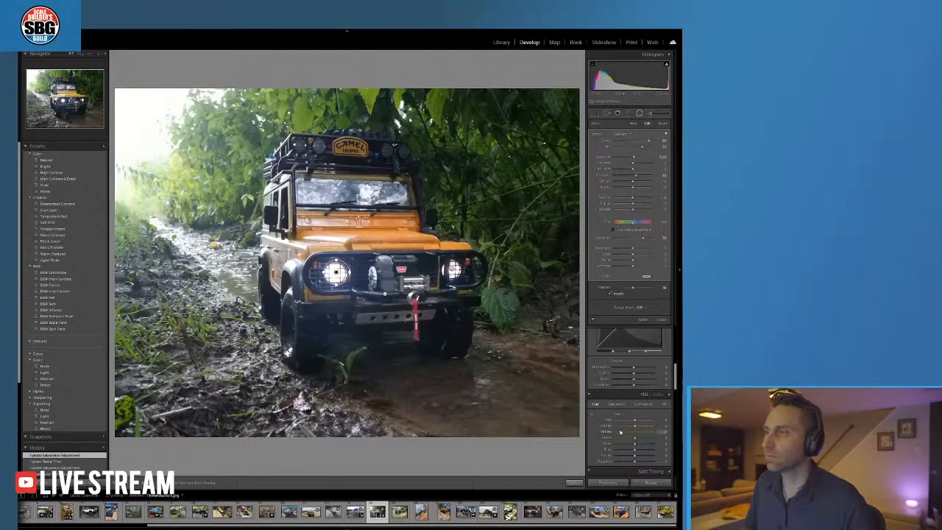
pyautogui.hotkey('ctrl', 'z')
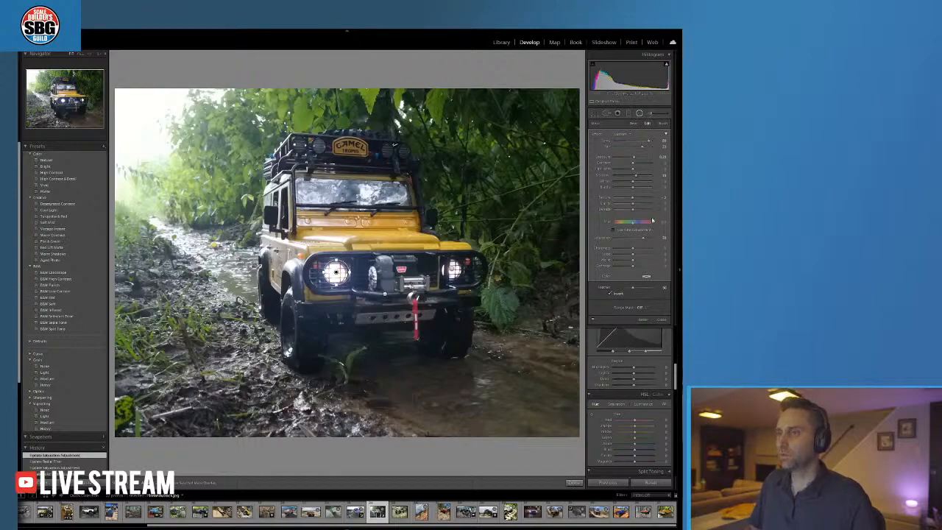
pyautogui.moveTo(633, 169); pyautogui.dragTo(621, 170)
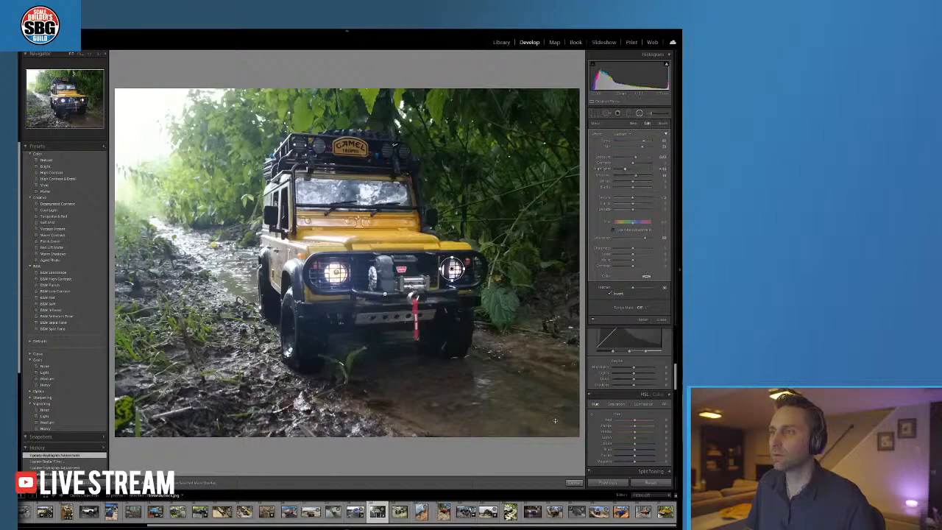
pyautogui.click(572, 483)
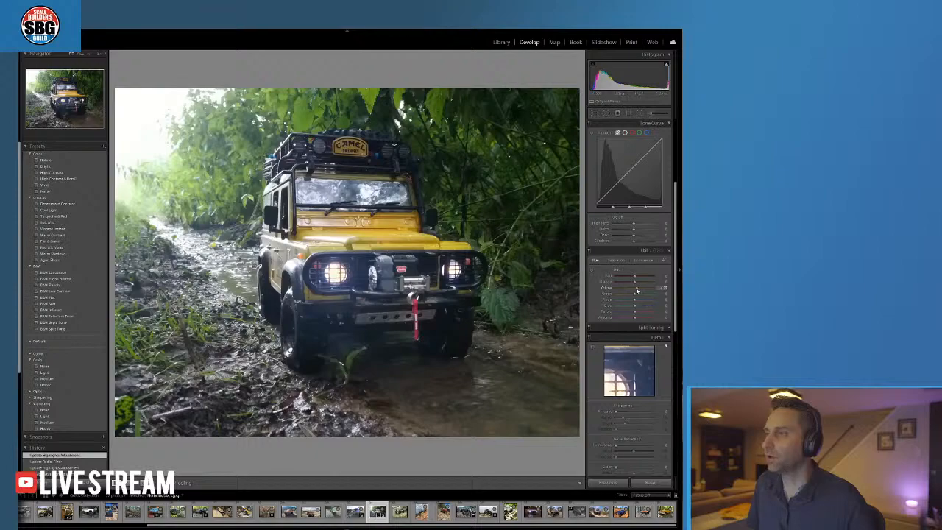
# Shift the photo's yellow hue slightly upwards and increase the yellow saturation
pyautogui.moveTo(636, 291); pyautogui.dragTo(638, 291)
pyautogui.hotkey('ctrl', 'alt', 'shift', 's')
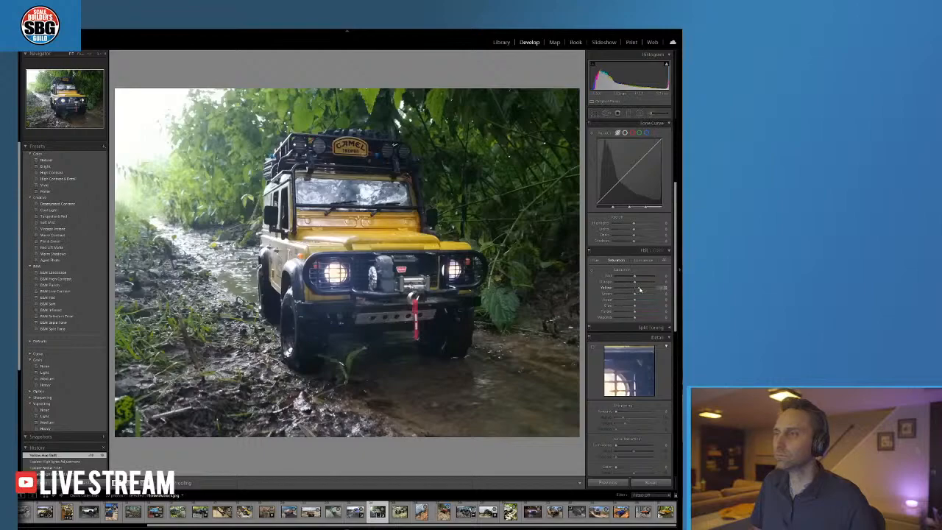
pyautogui.click(640, 289)
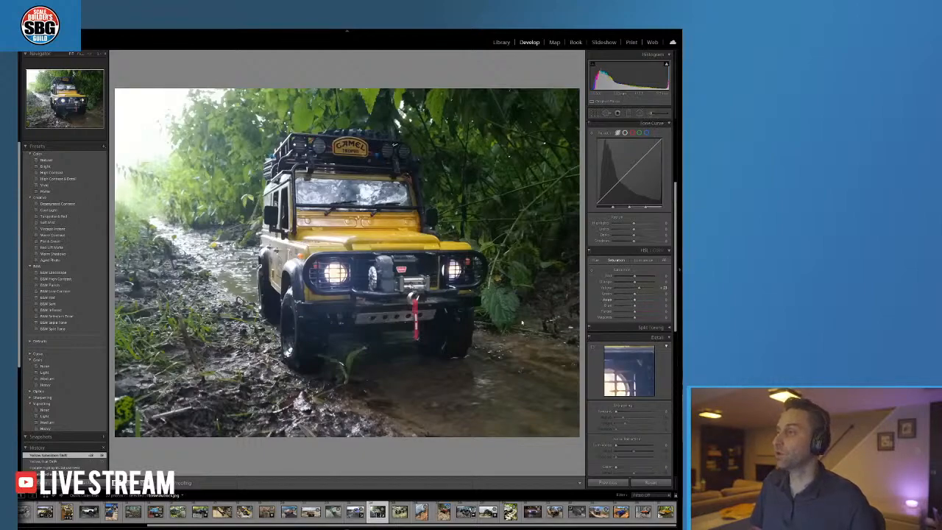
# Apply the Heavy grain and Medium vignetting presets and reduce the green saturation
pyautogui.click(61, 384)
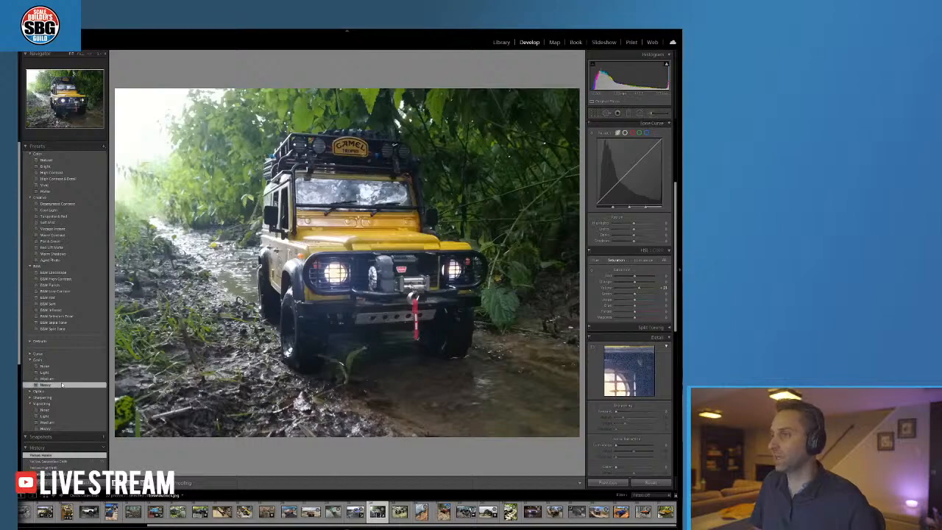
pyautogui.click(58, 423)
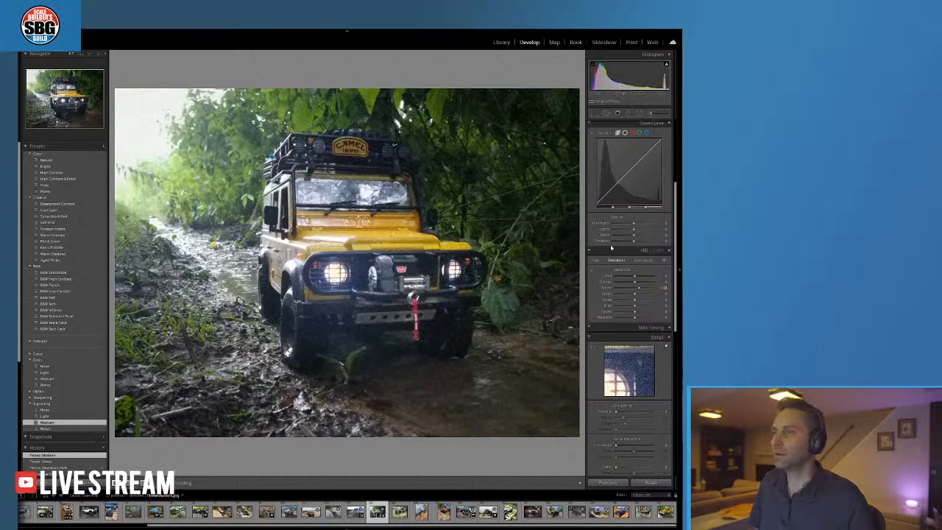
pyautogui.moveTo(634, 298); pyautogui.dragTo(628, 295)
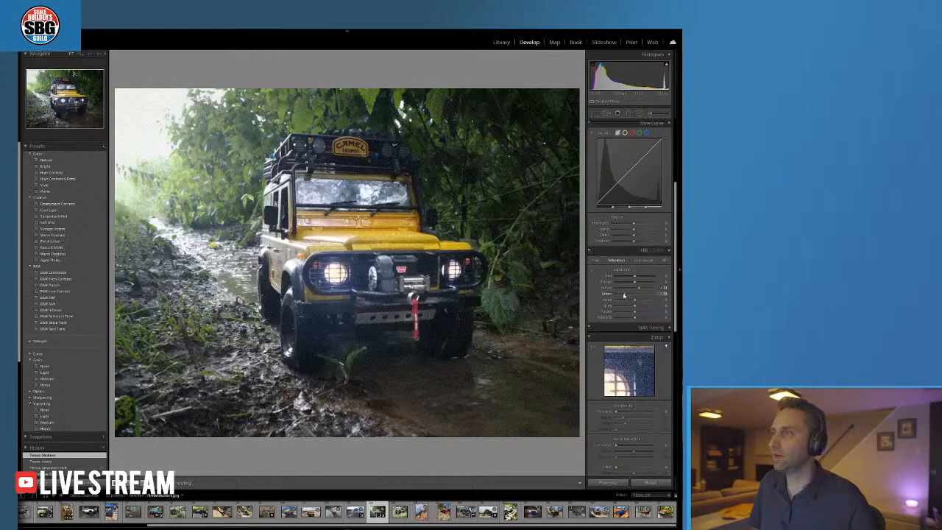
pyautogui.moveTo(624, 295); pyautogui.dragTo(625, 295)
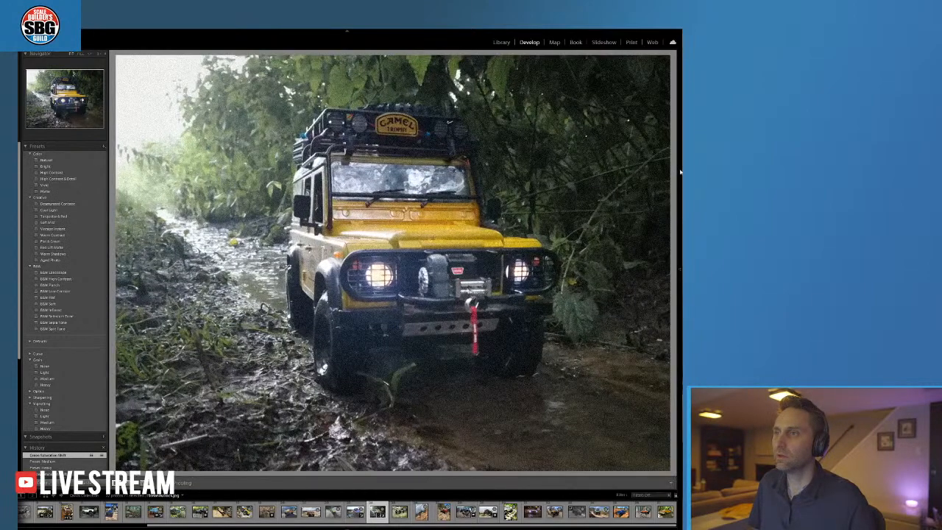
pyautogui.scroll(5, 640, 191)
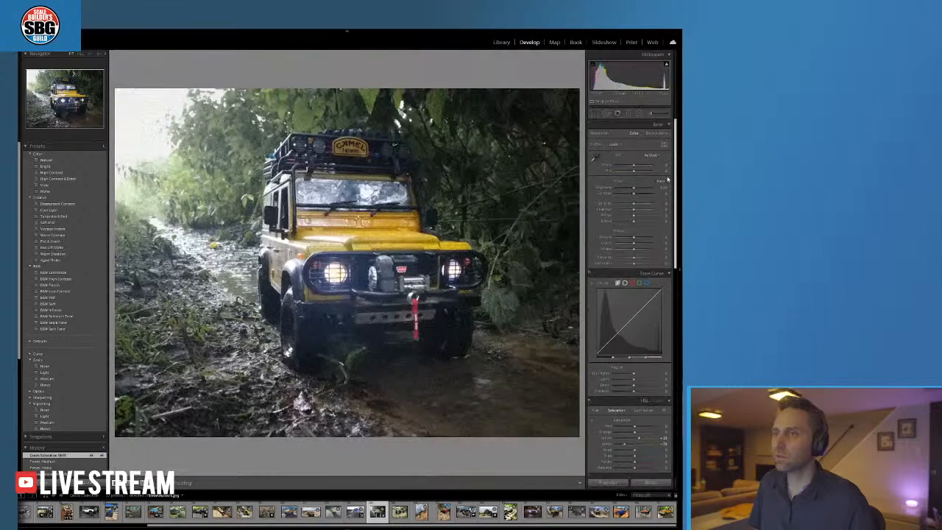
# Warm the yellow truck photo's colour temperature and lower its exposure slightly
pyautogui.moveTo(634, 168); pyautogui.dragTo(630, 190)
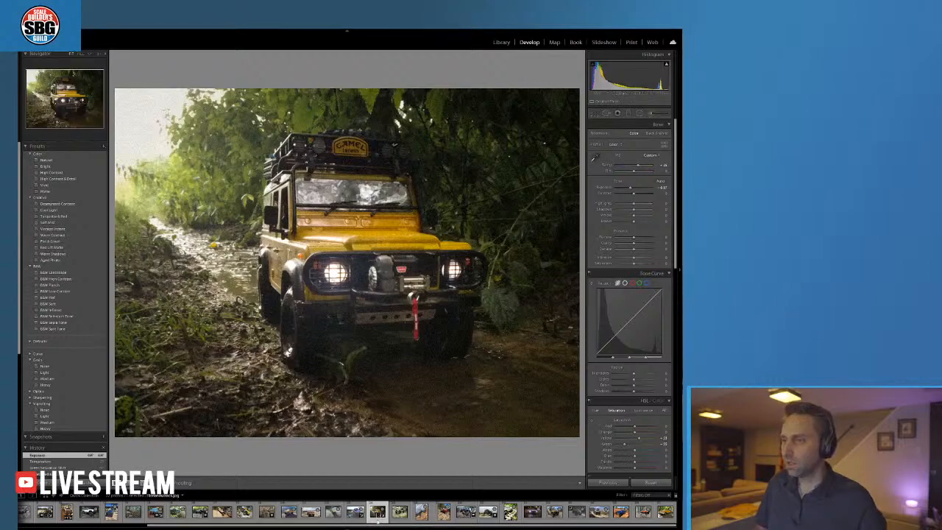
# Inspect the rear tyre of the blue Toyota photo up close and return to the yellow truck photo
pyautogui.click(355, 511)
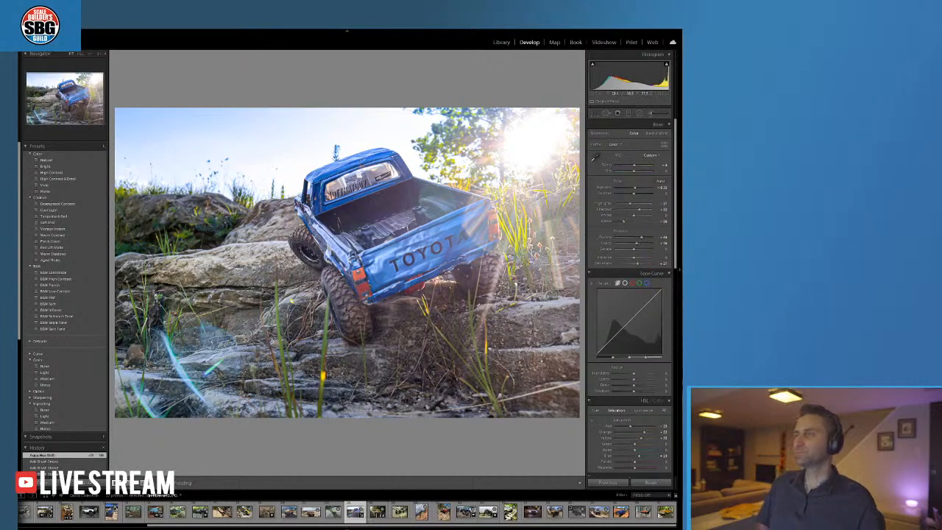
pyautogui.click(355, 324)
pyautogui.moveTo(289, 141); pyautogui.dragTo(359, 175)
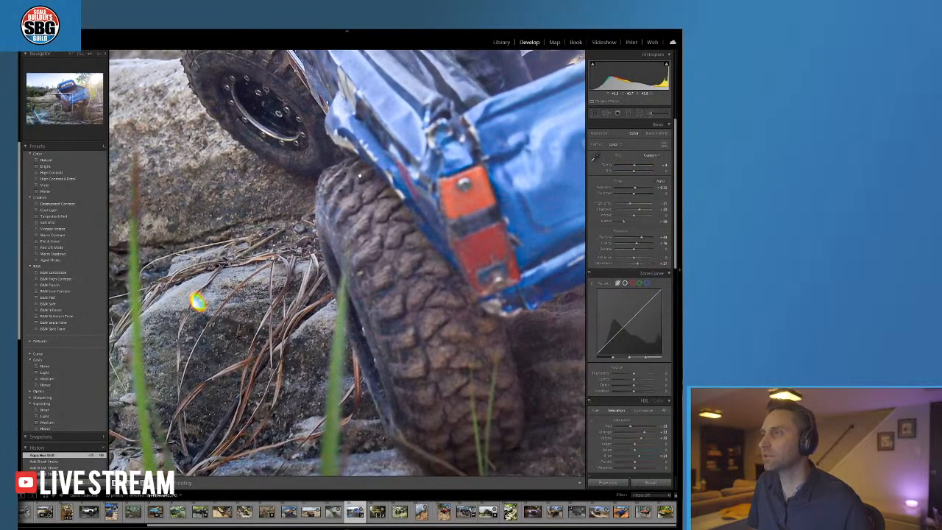
pyautogui.click(417, 312)
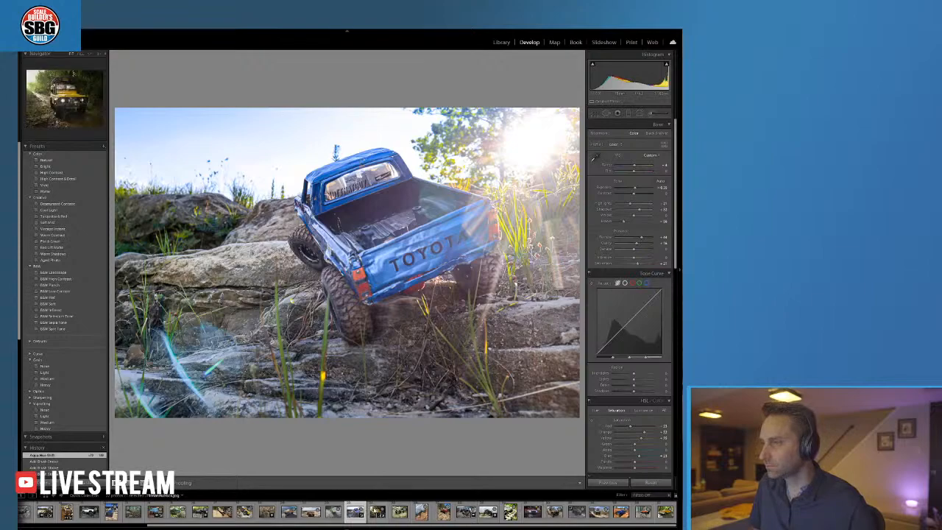
pyautogui.click(377, 511)
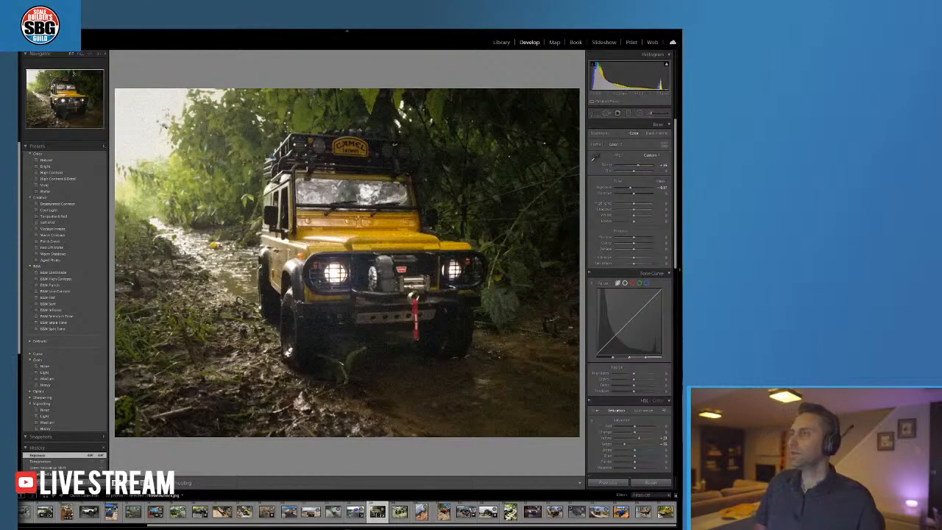
# Try out several Creative presets on the yellow truck photo and apply the Cool Light preset
pyautogui.click(56, 211)
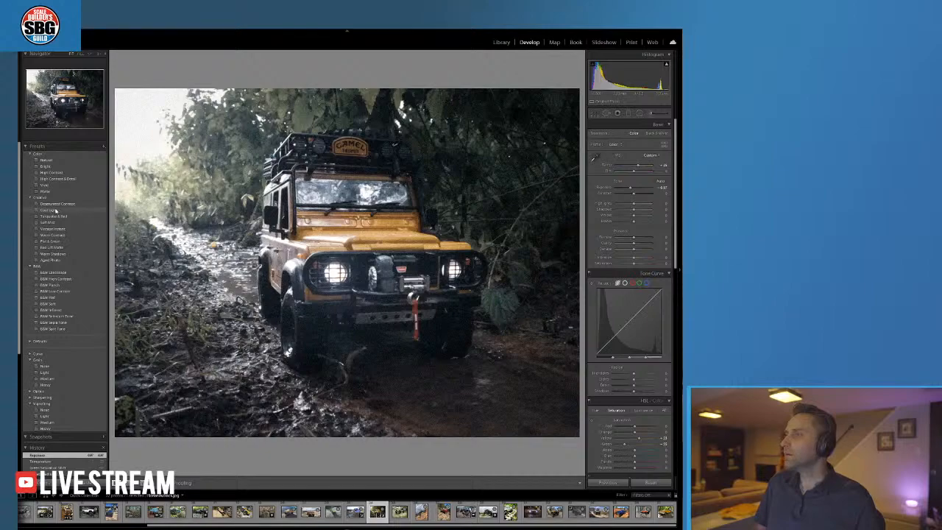
pyautogui.click(62, 229)
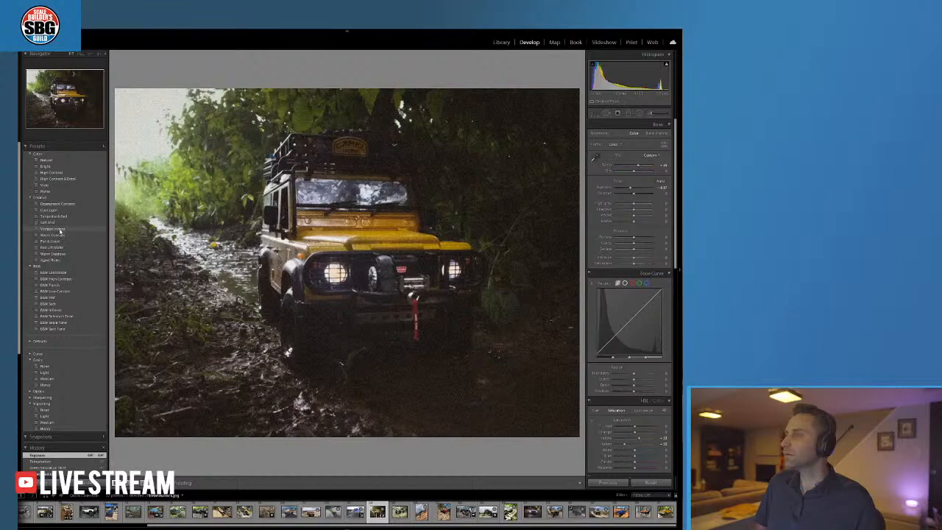
pyautogui.click(62, 235)
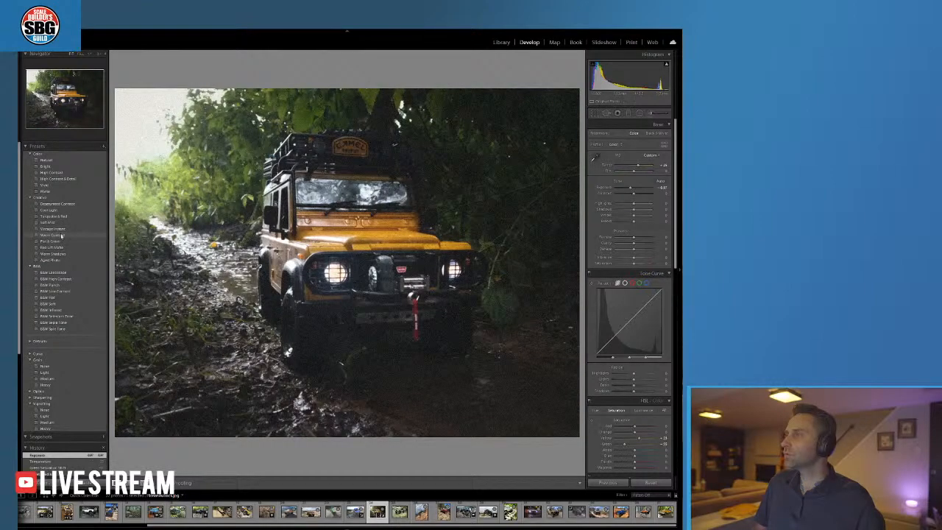
pyautogui.click(62, 237)
pyautogui.click(59, 204)
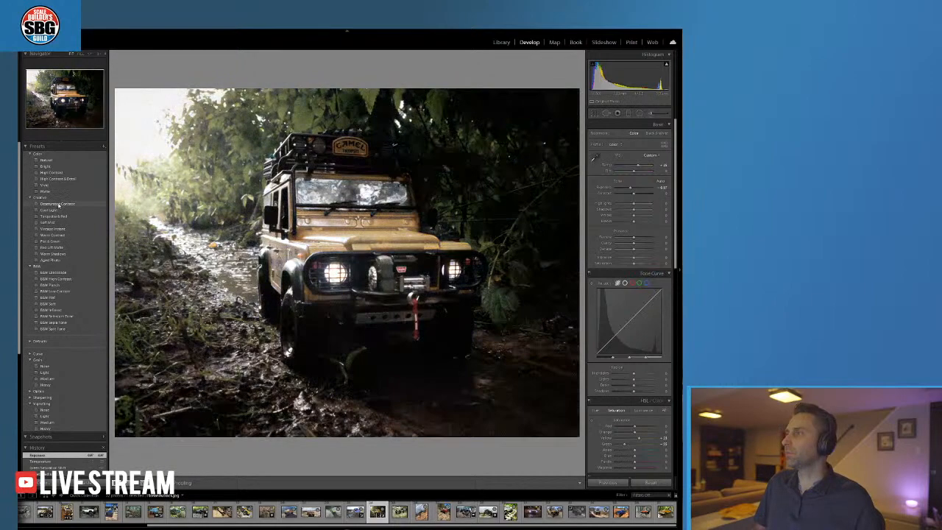
pyautogui.click(58, 211)
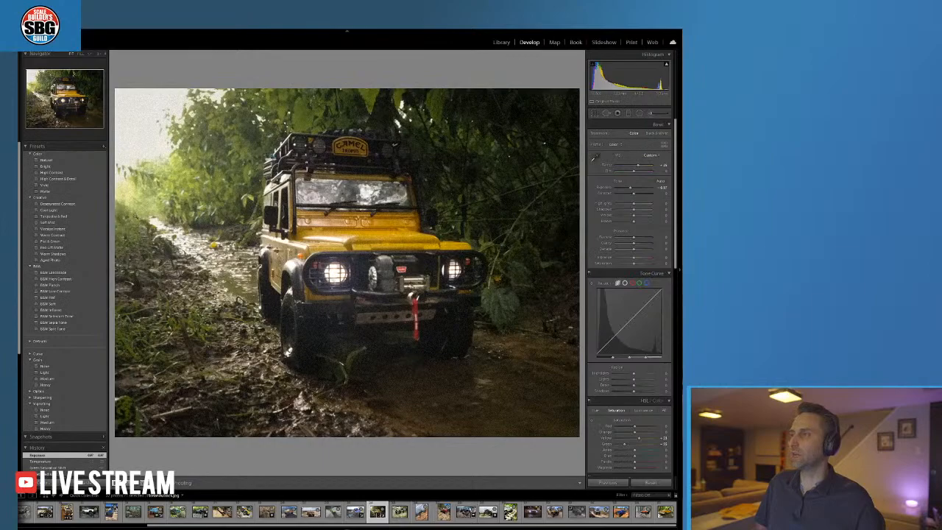
pyautogui.click(67, 211)
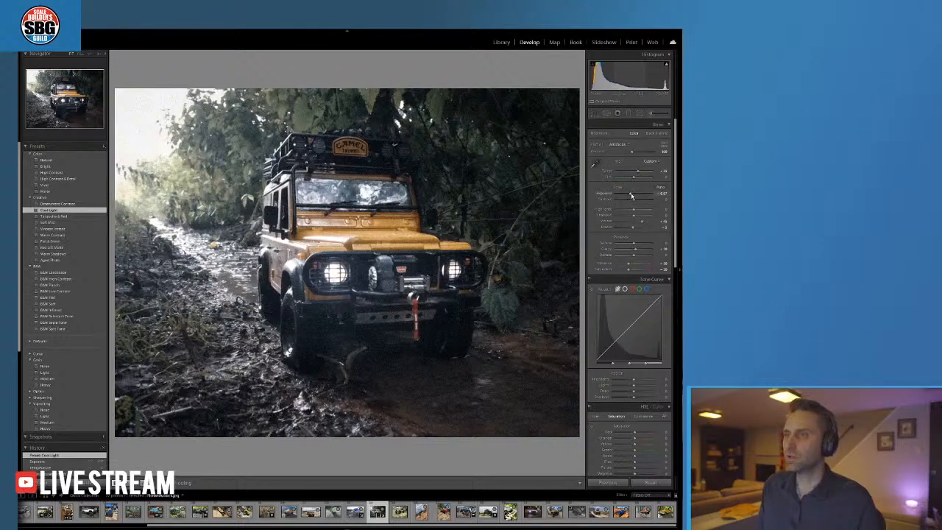
# Add a brightening radial filter to the yellow truck, shaped as a tall, tilted ellipse covering its front and roof rack
pyautogui.hotkey('shift', 'm')
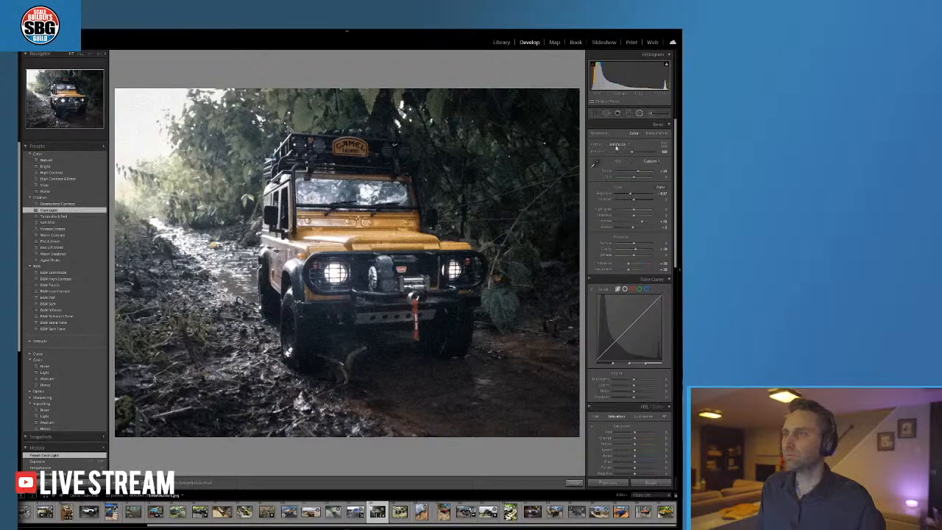
pyautogui.moveTo(384, 295); pyautogui.dragTo(507, 388)
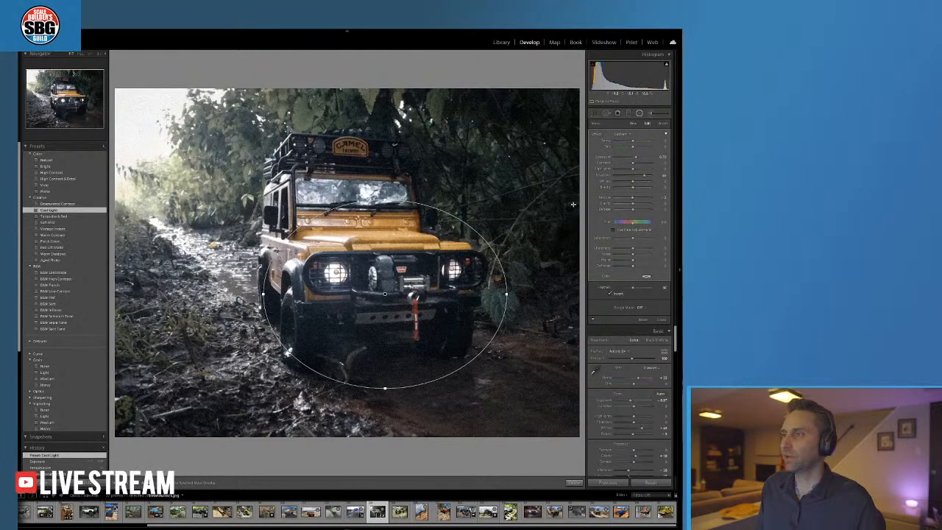
pyautogui.moveTo(384, 388); pyautogui.dragTo(385, 438)
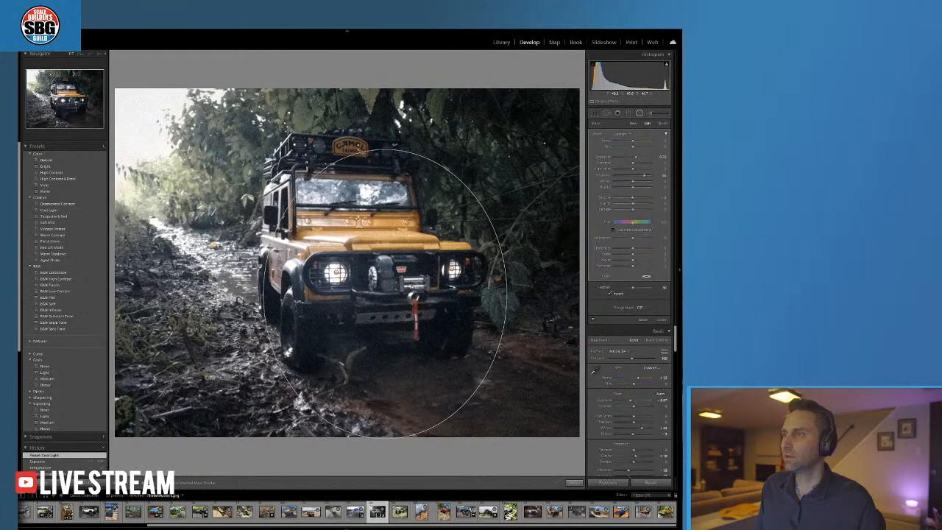
pyautogui.moveTo(506, 295); pyautogui.dragTo(489, 295)
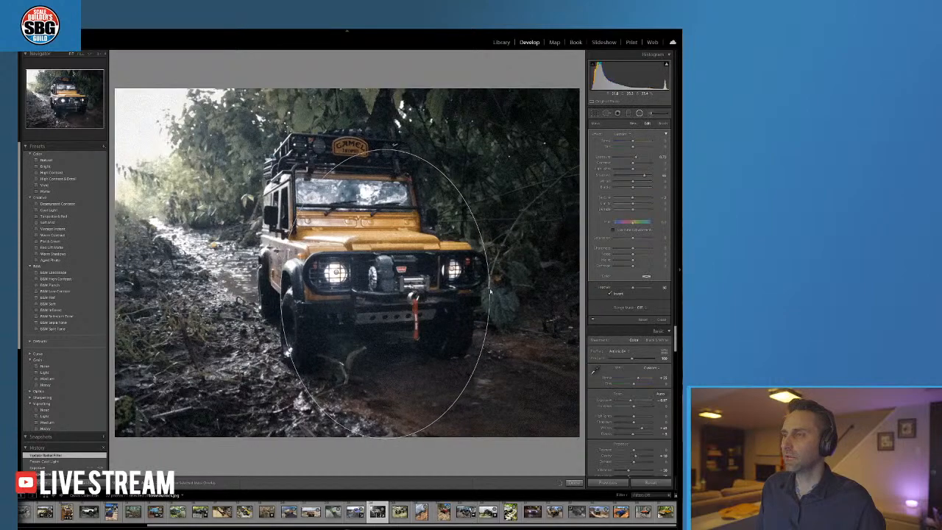
pyautogui.moveTo(384, 295); pyautogui.dragTo(362, 255)
pyautogui.moveTo(417, 395); pyautogui.dragTo(446, 366)
pyautogui.moveTo(361, 255); pyautogui.dragTo(374, 261)
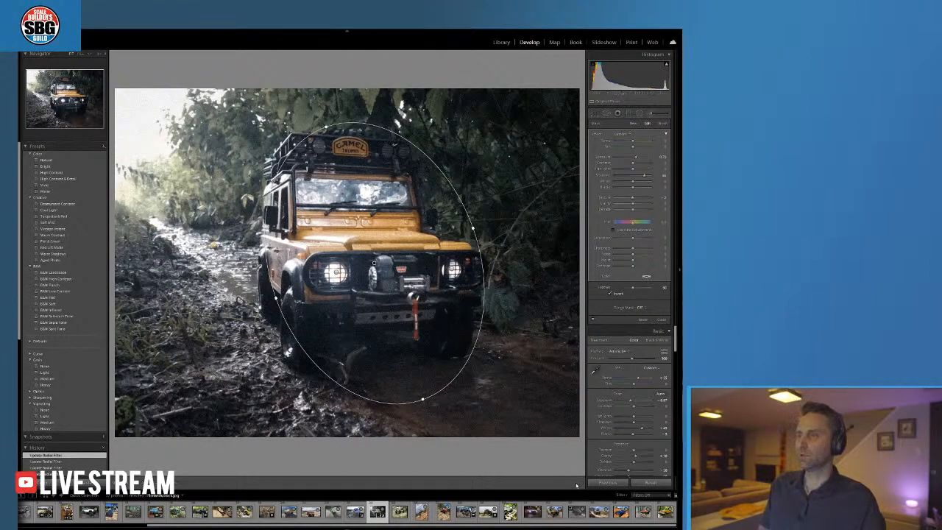
pyautogui.click(574, 483)
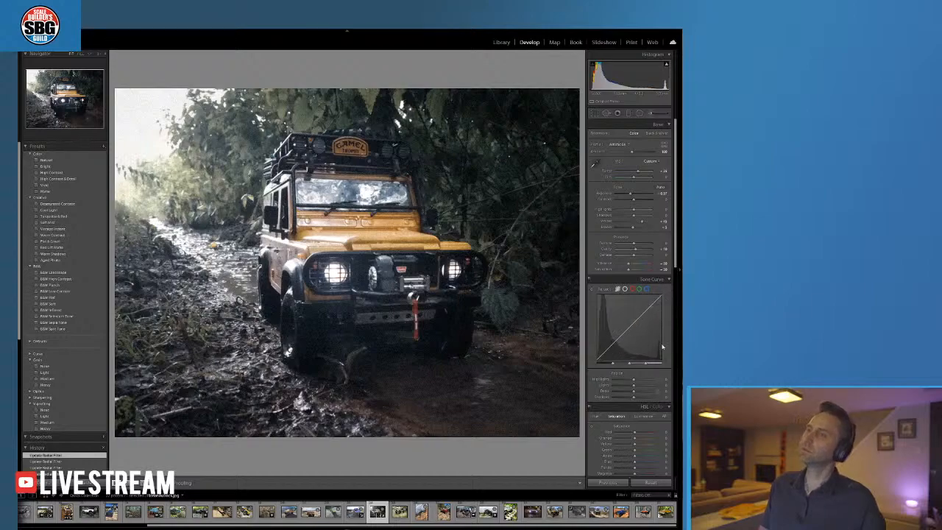
# Reduce the orange luminance and apply the Heavy vignetting preset
pyautogui.click(645, 417)
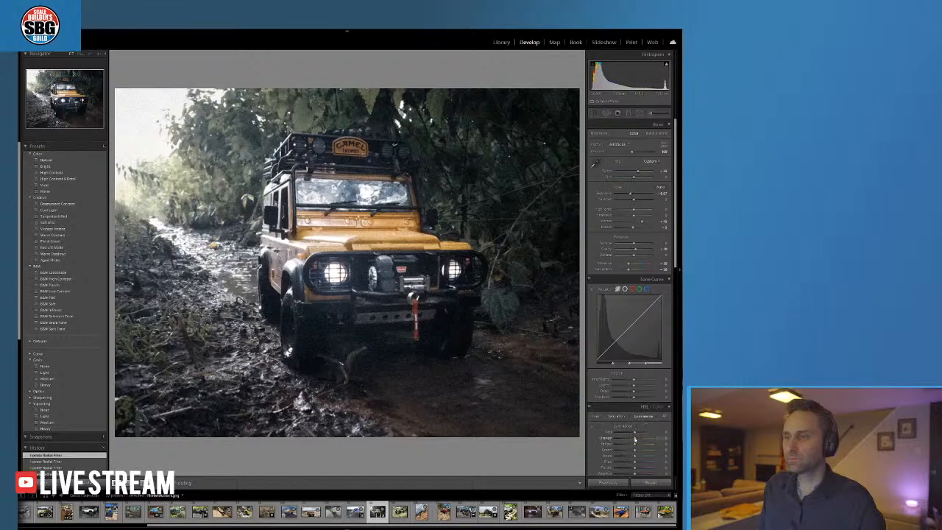
pyautogui.moveTo(635, 439); pyautogui.dragTo(625, 439)
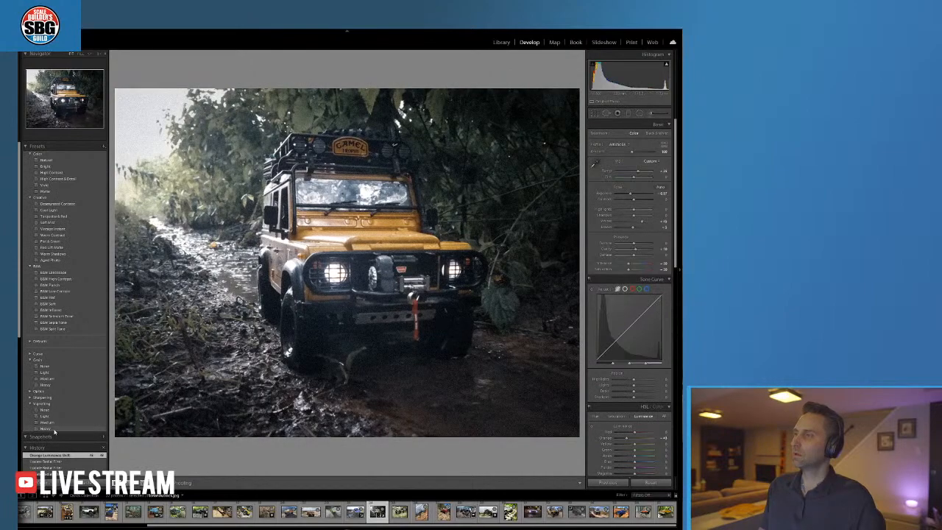
pyautogui.click(54, 431)
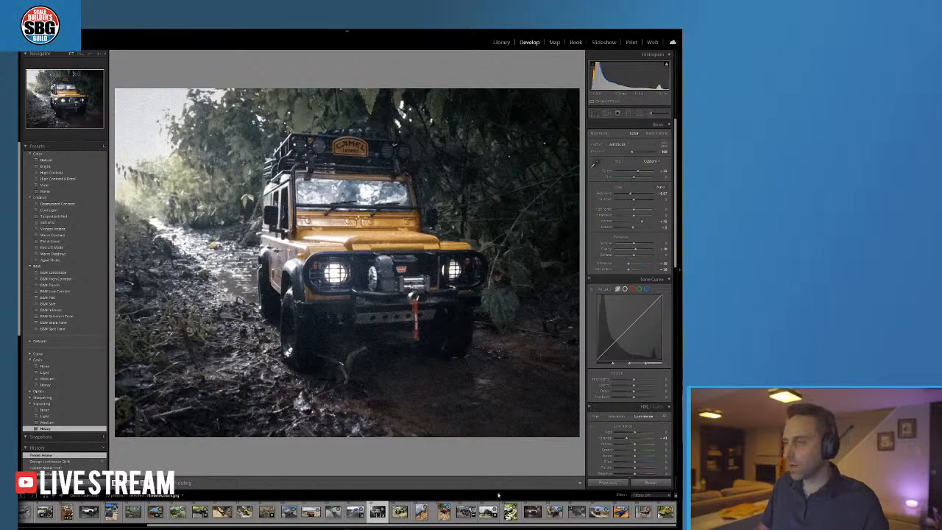
# Check the blue Toyota photo for comparison and warm the yellow truck photo's colour temperature slightly further
pyautogui.click(355, 512)
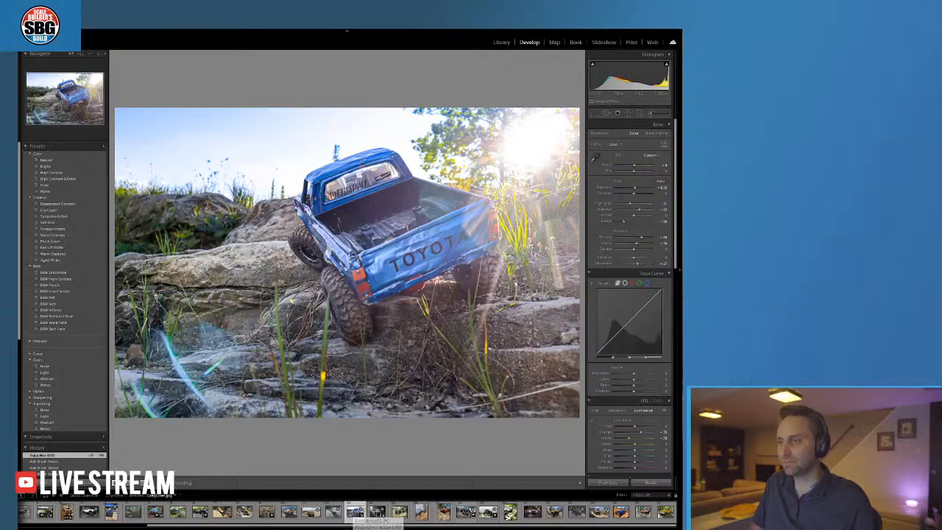
pyautogui.click(376, 514)
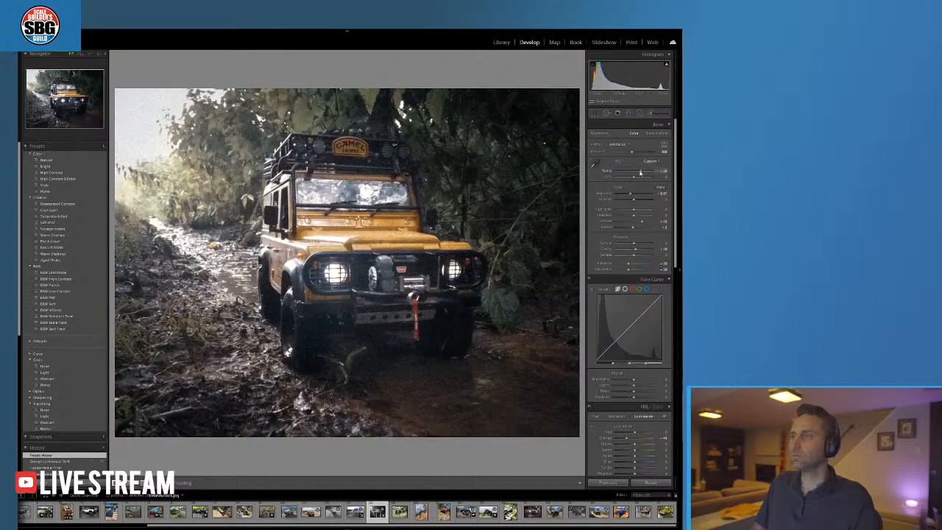
pyautogui.moveTo(640, 172); pyautogui.dragTo(643, 173)
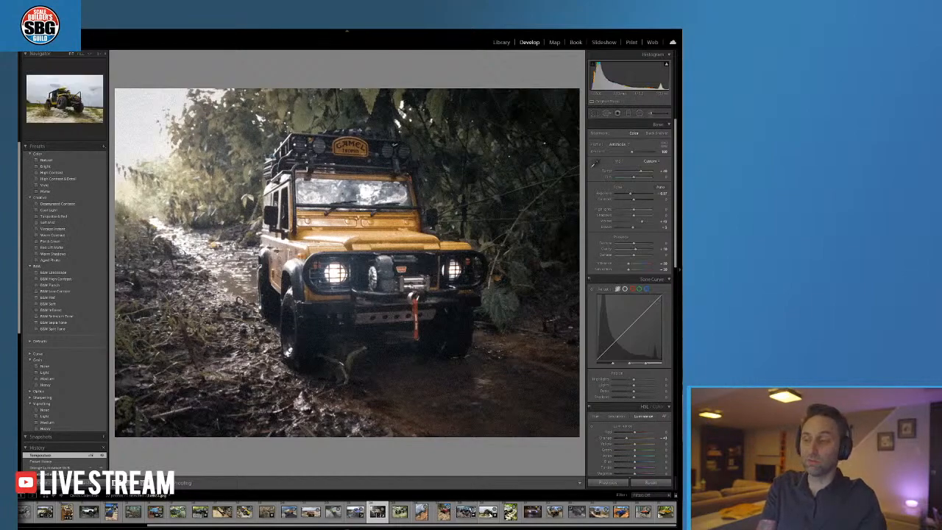
pyautogui.moveTo(301, 527); pyautogui.dragTo(137, 527)
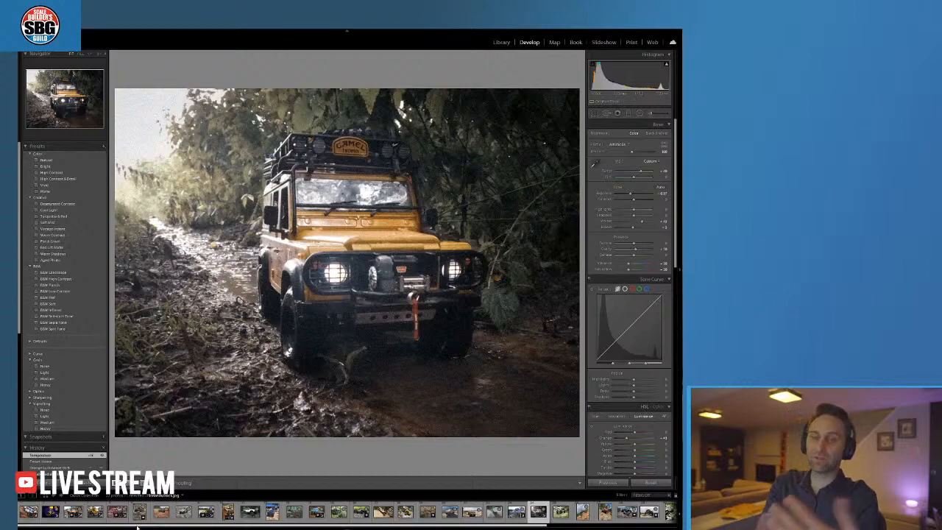